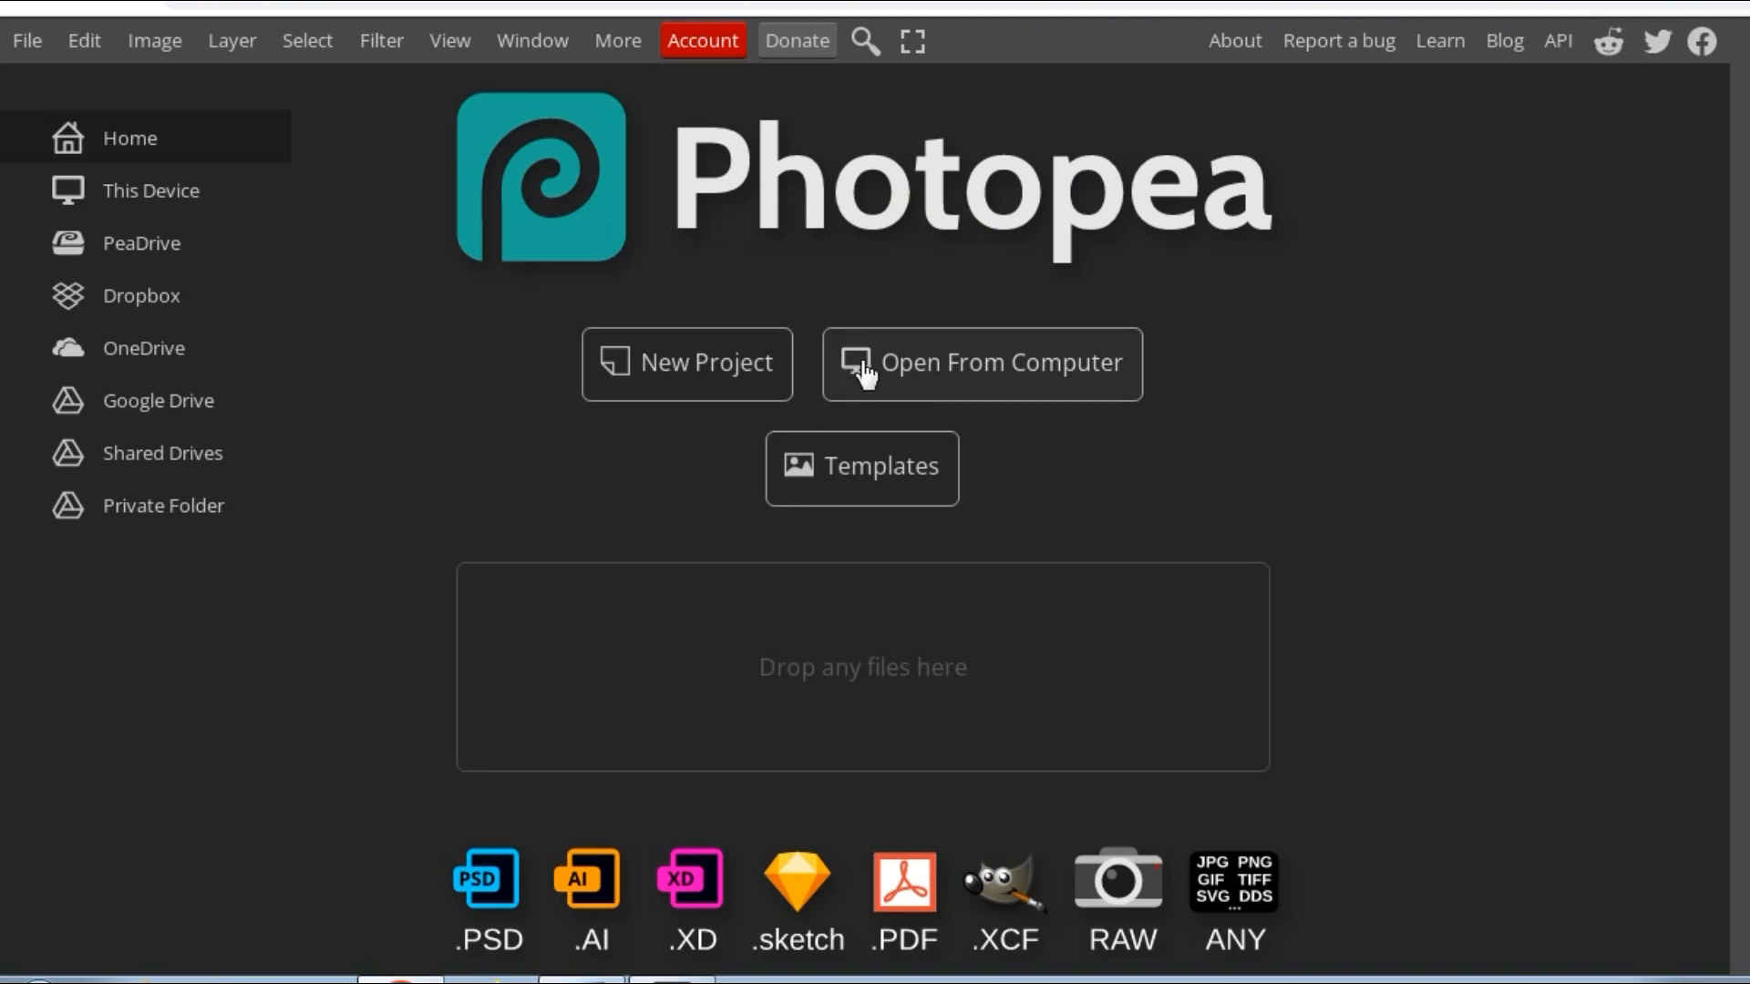
click(984, 368)
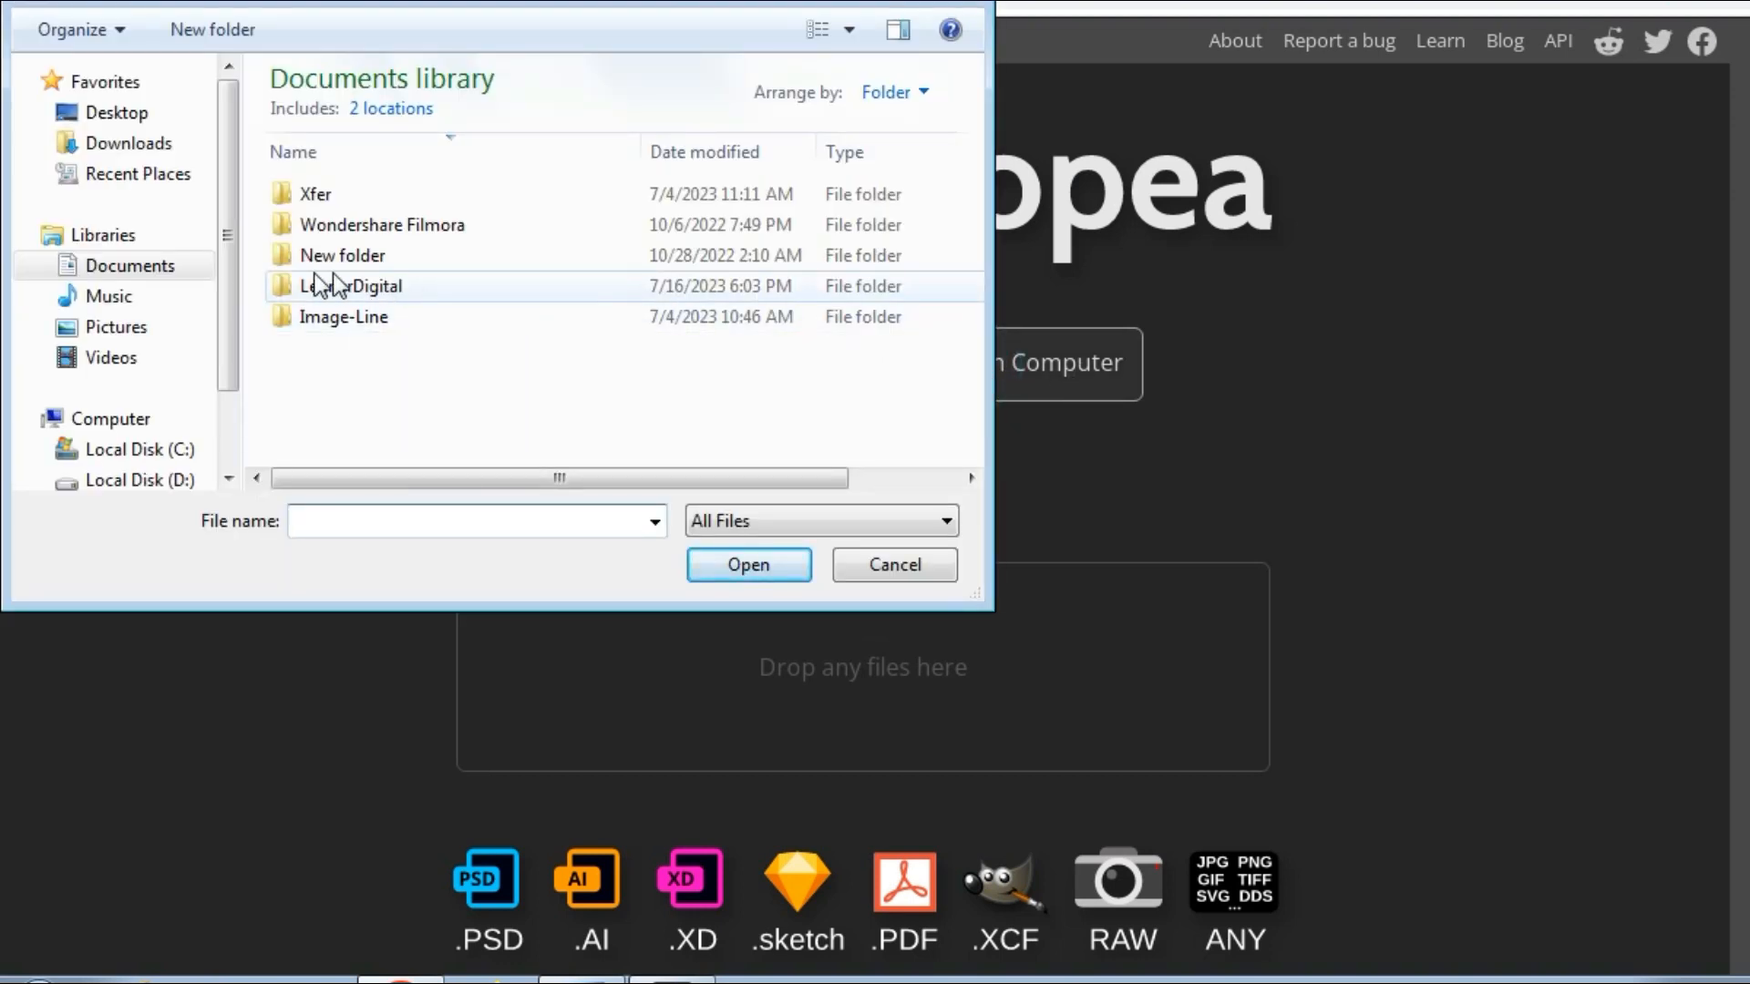
click(117, 327)
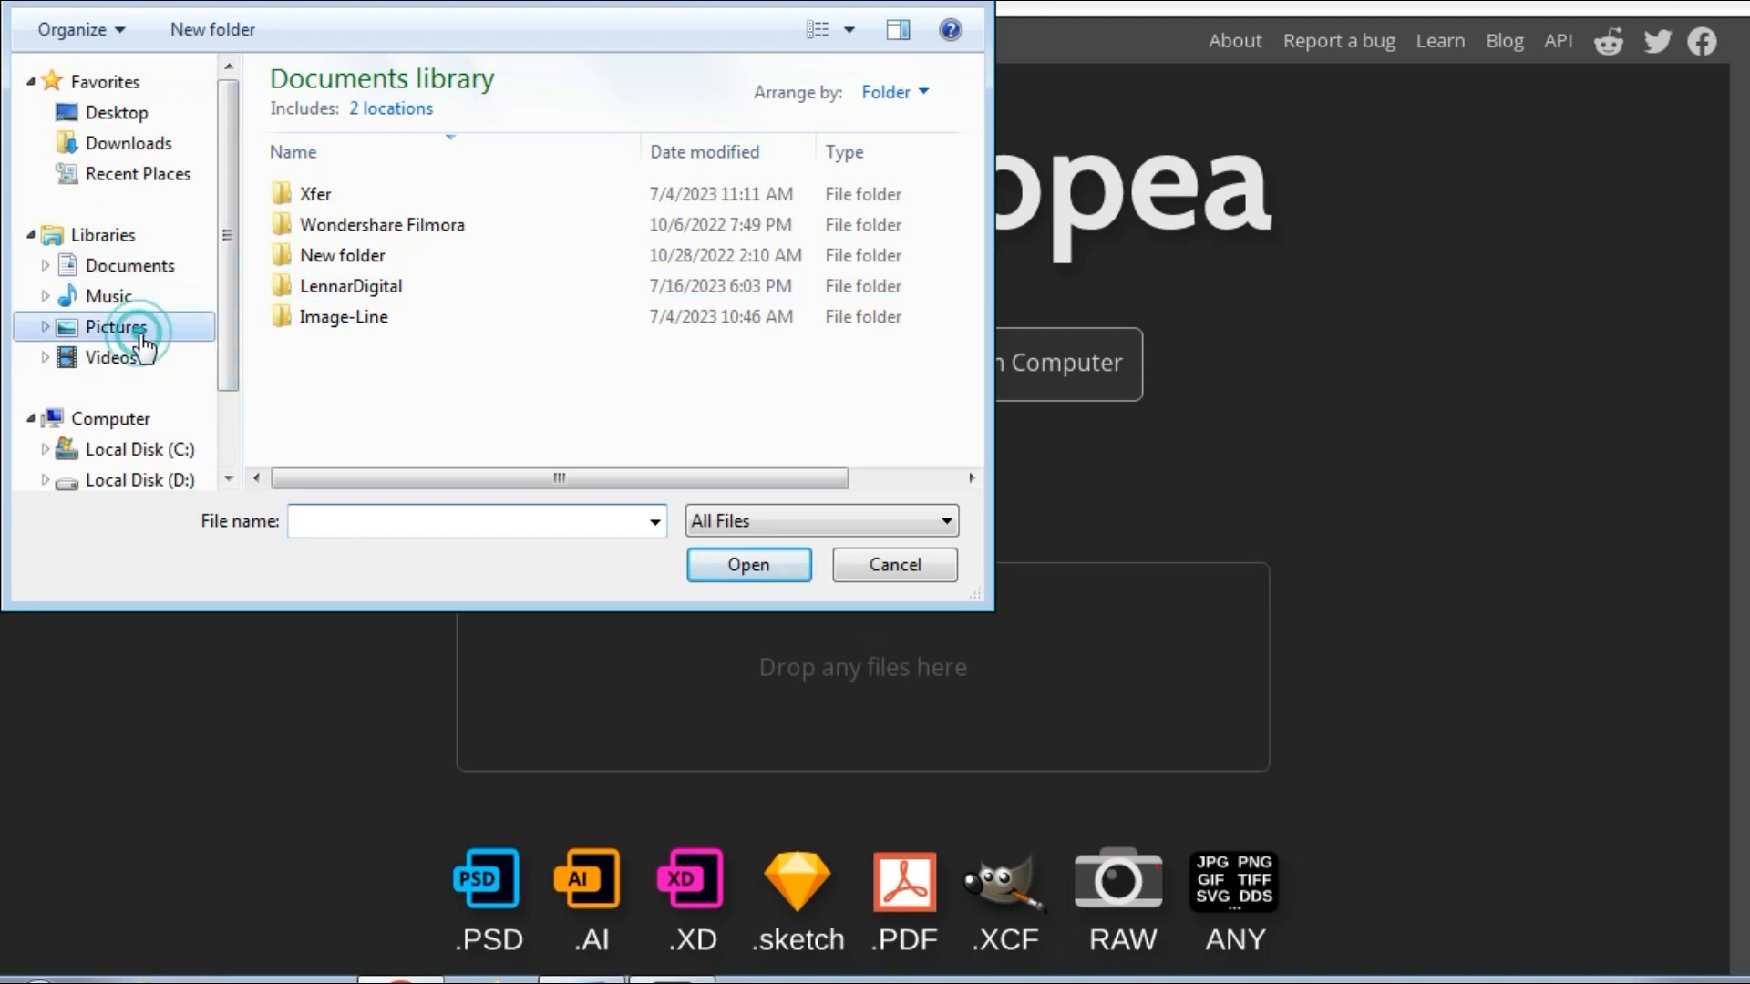
click(702, 265)
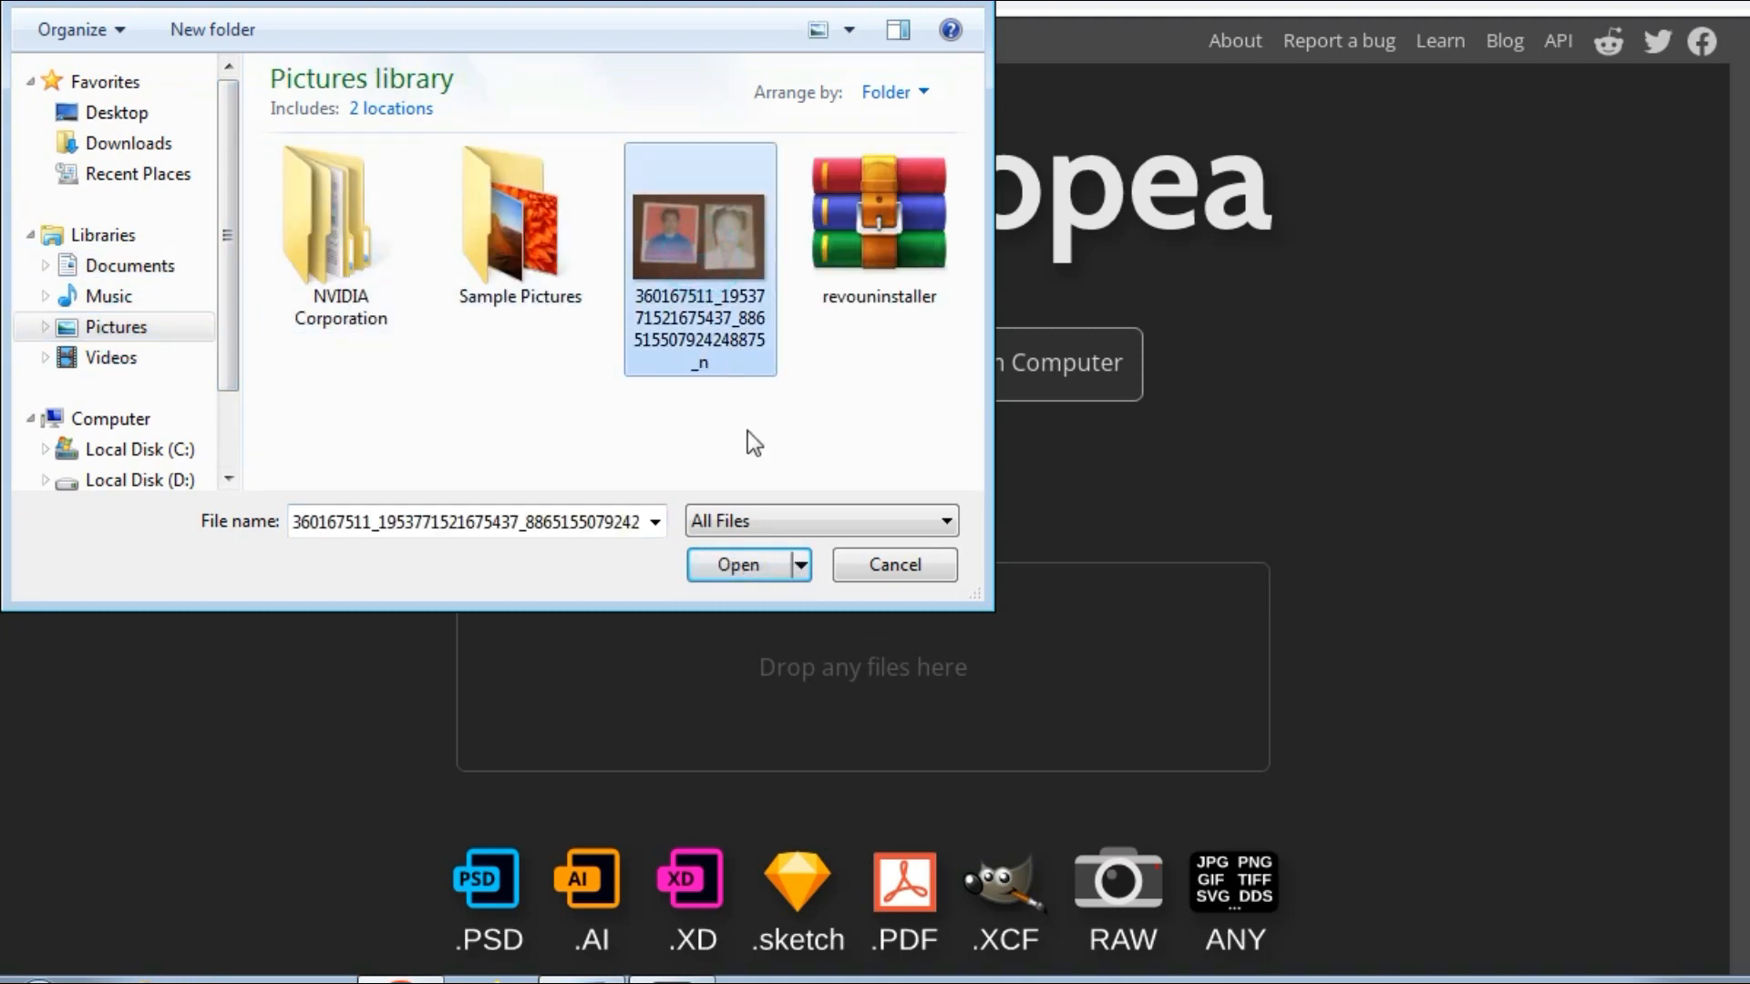
click(752, 565)
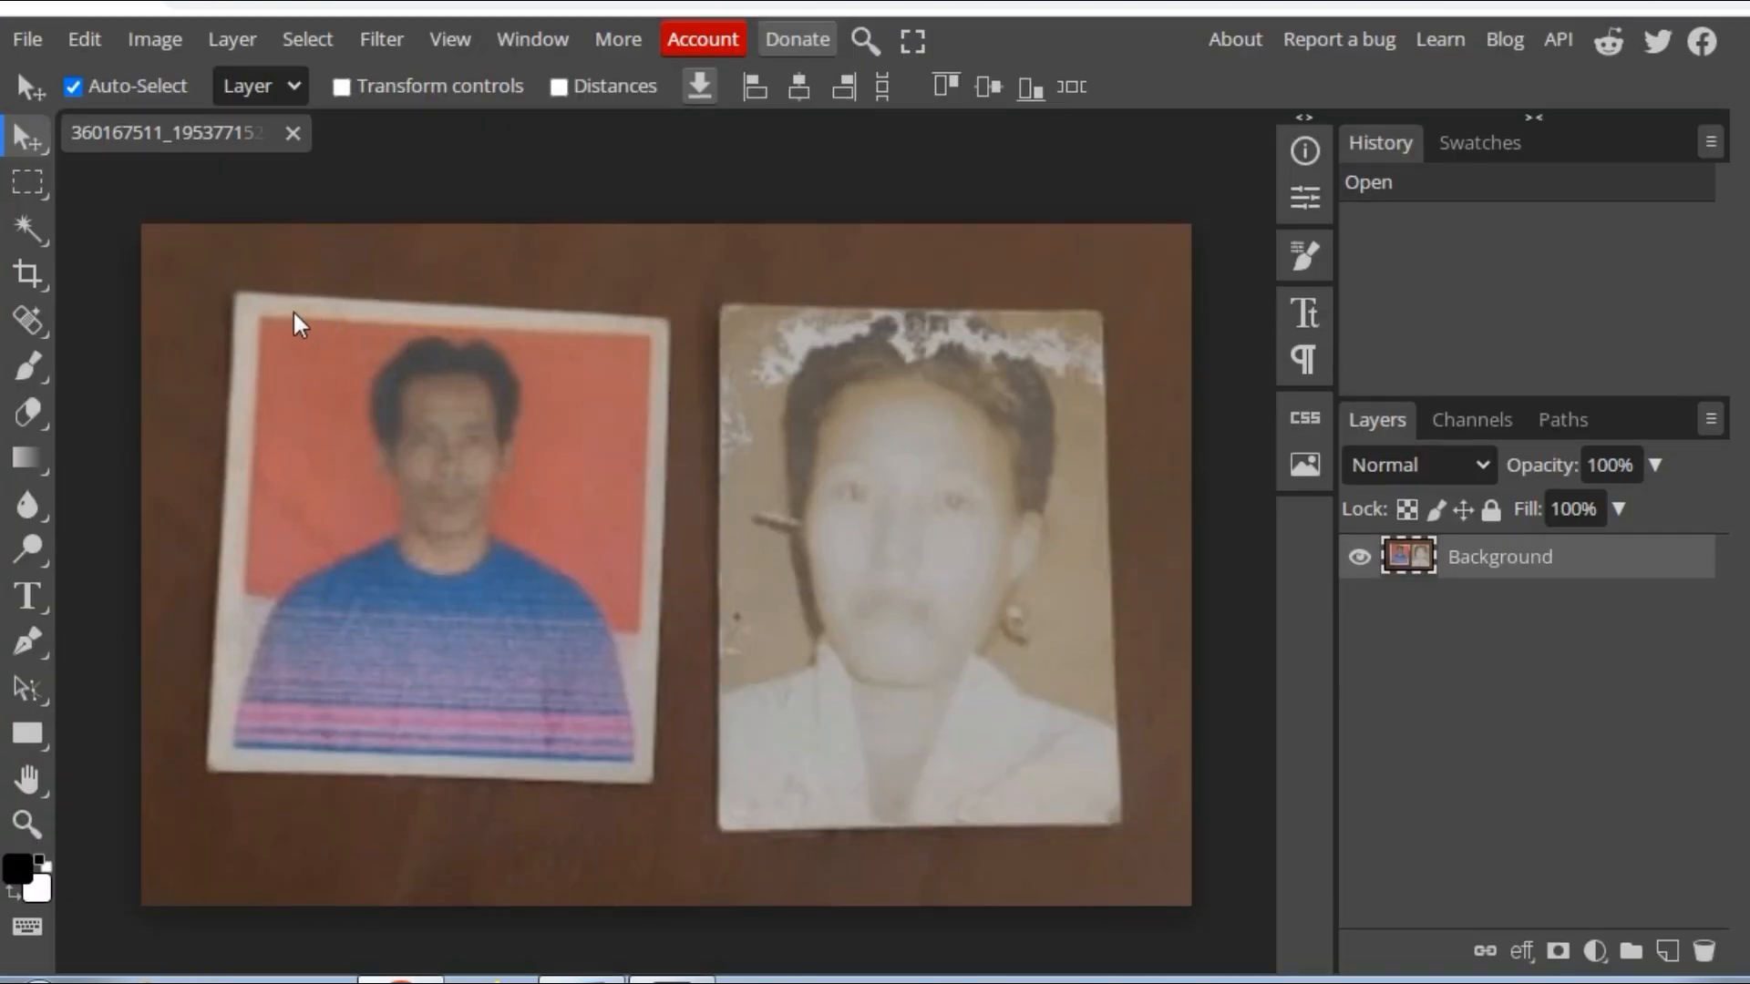
Perspective-crop the scan to the man's portrait, fitting the four corners just inside the print's white border.
click(28, 274)
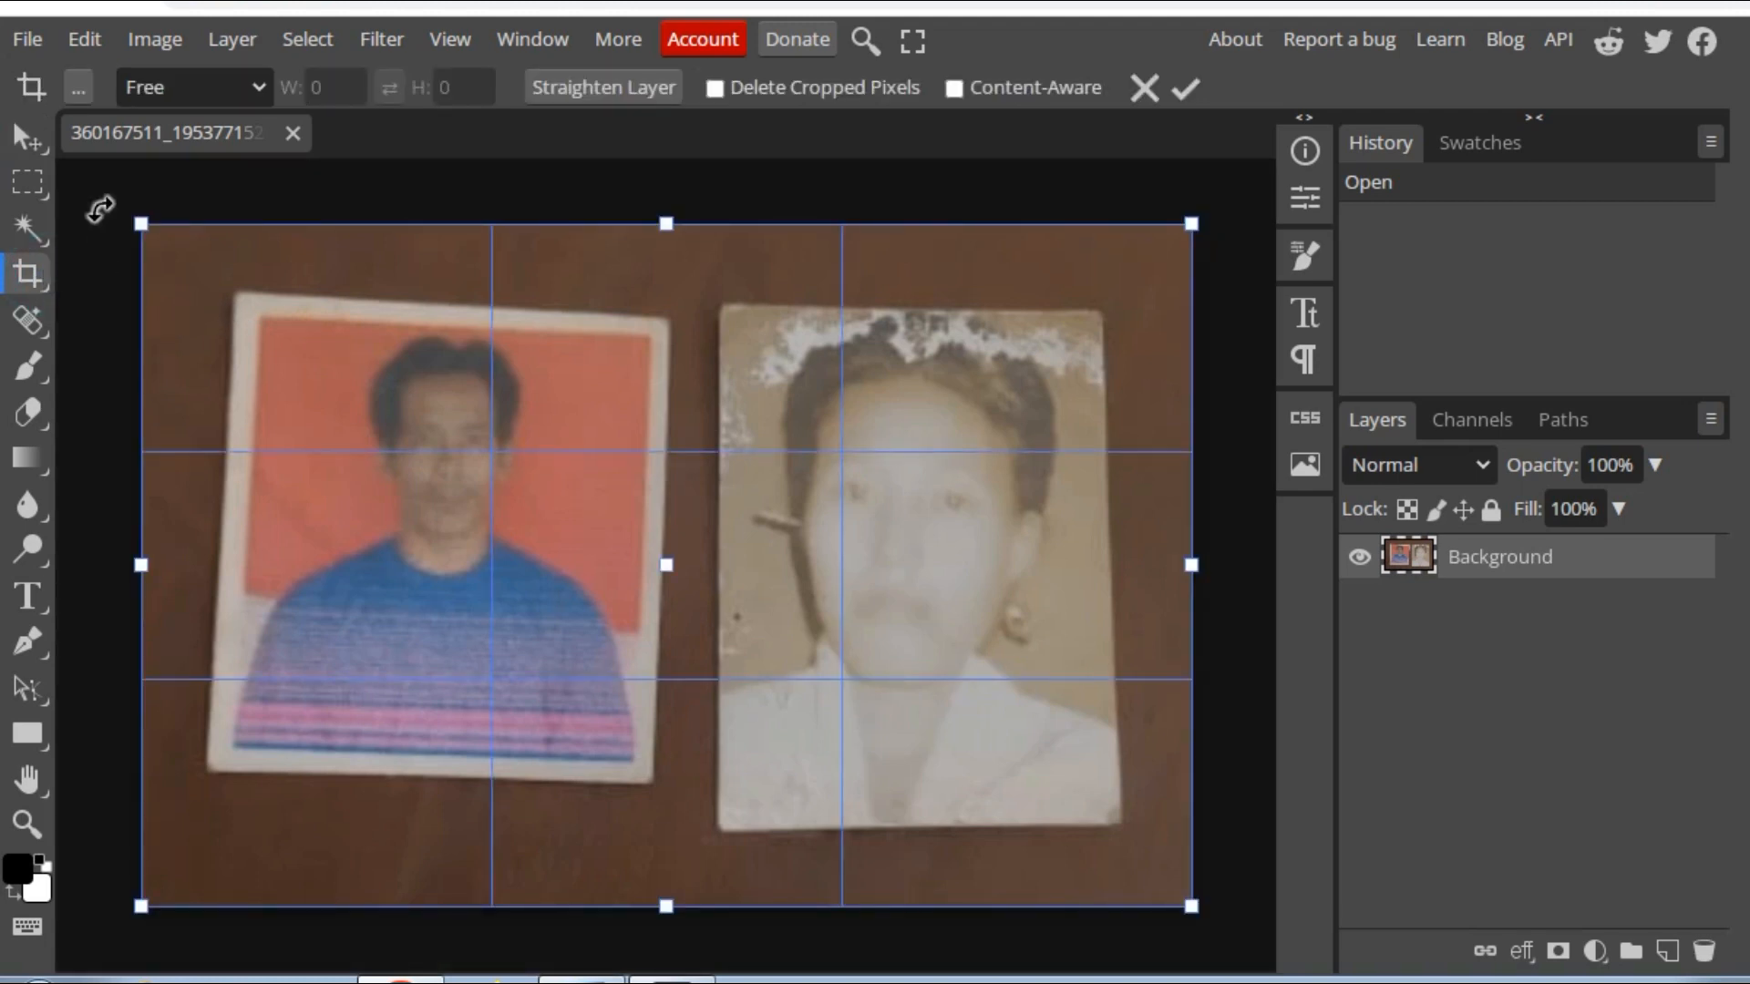
click(1145, 89)
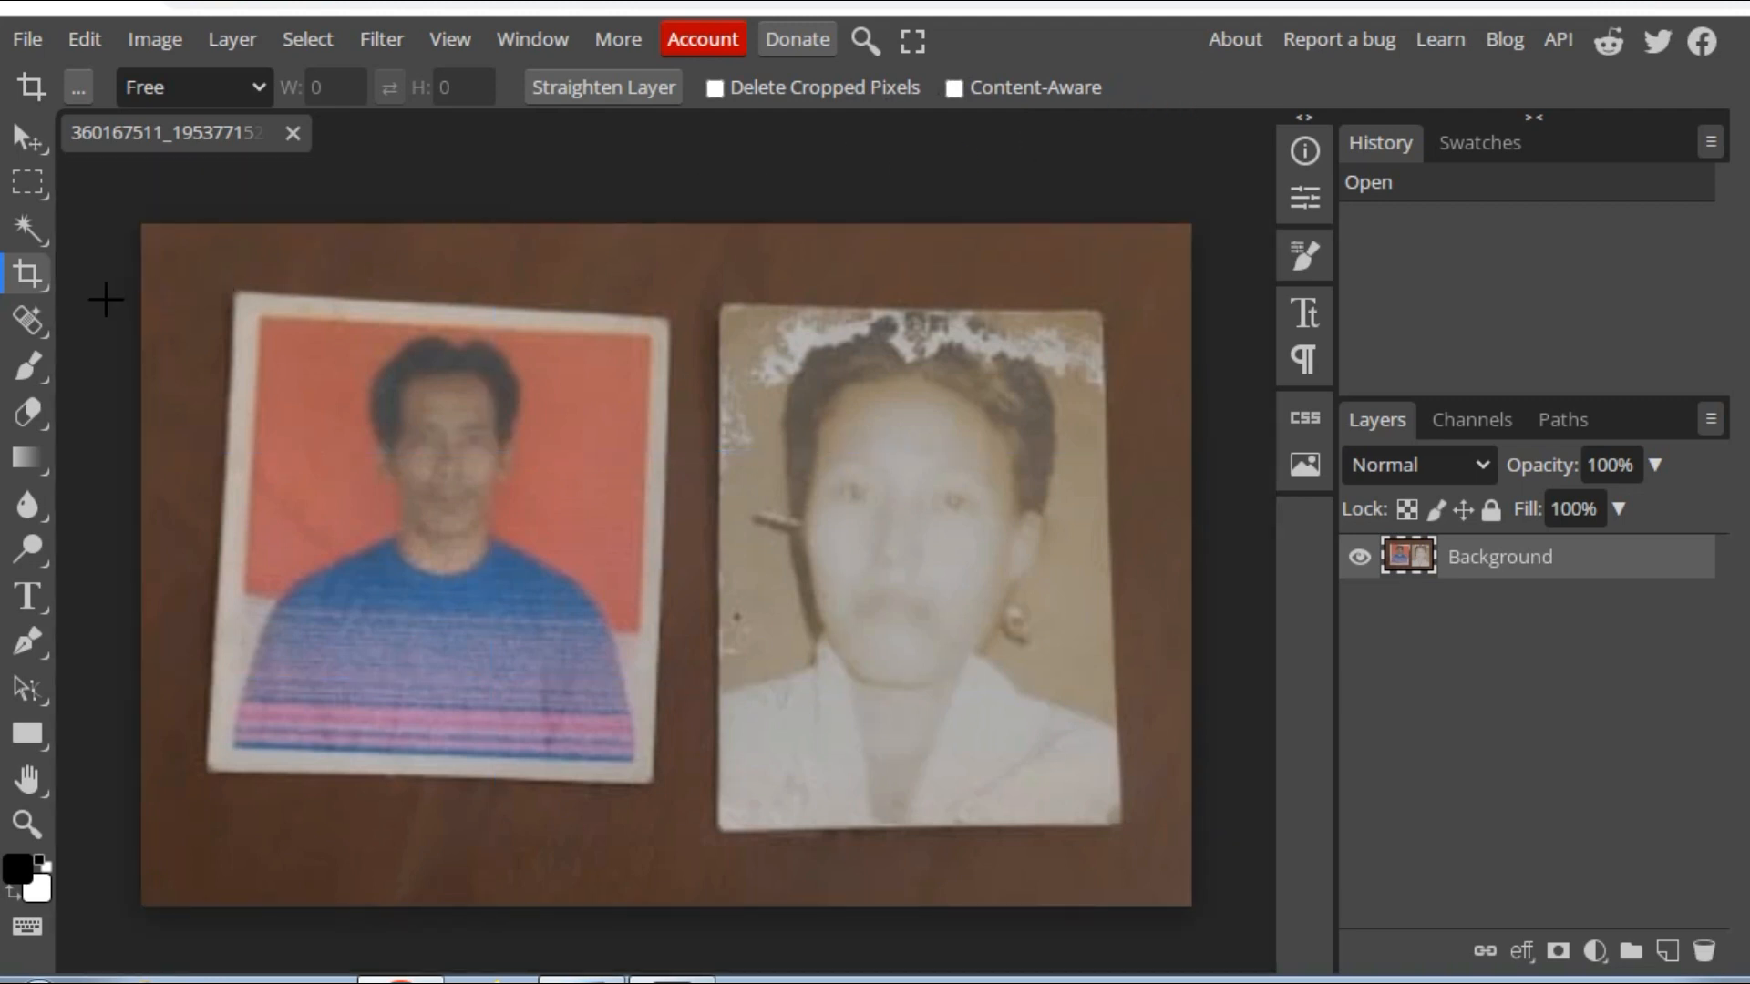
click(42, 271)
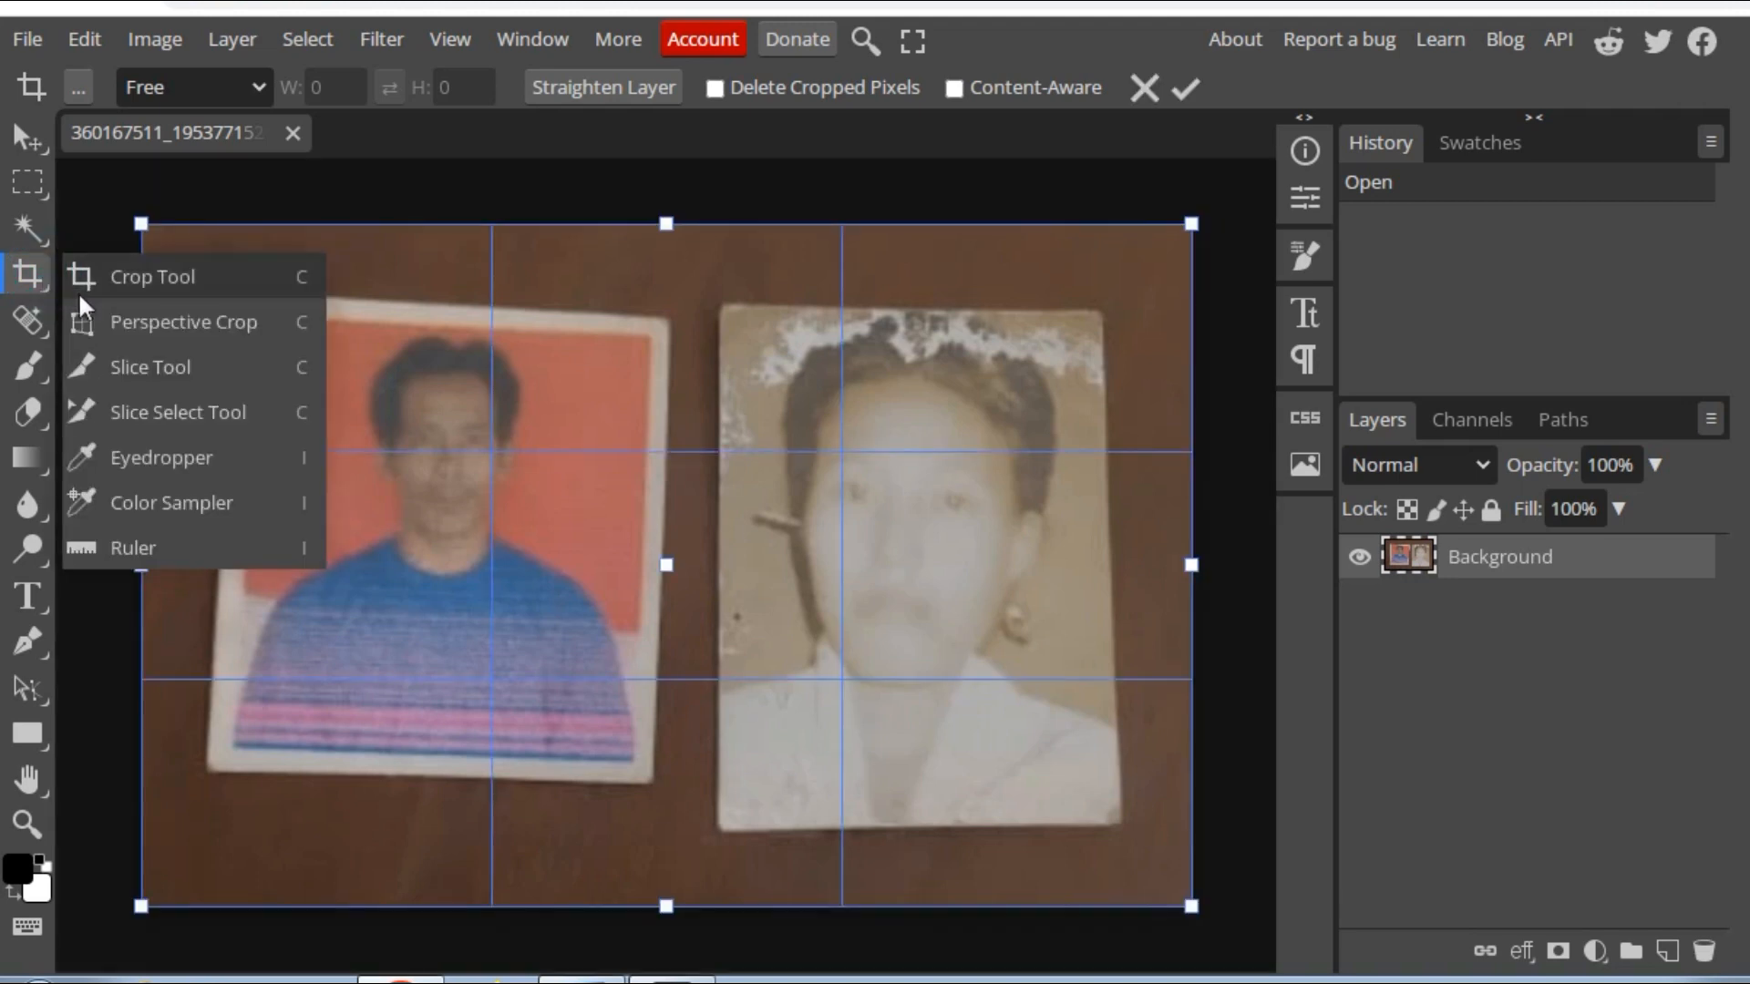
click(106, 325)
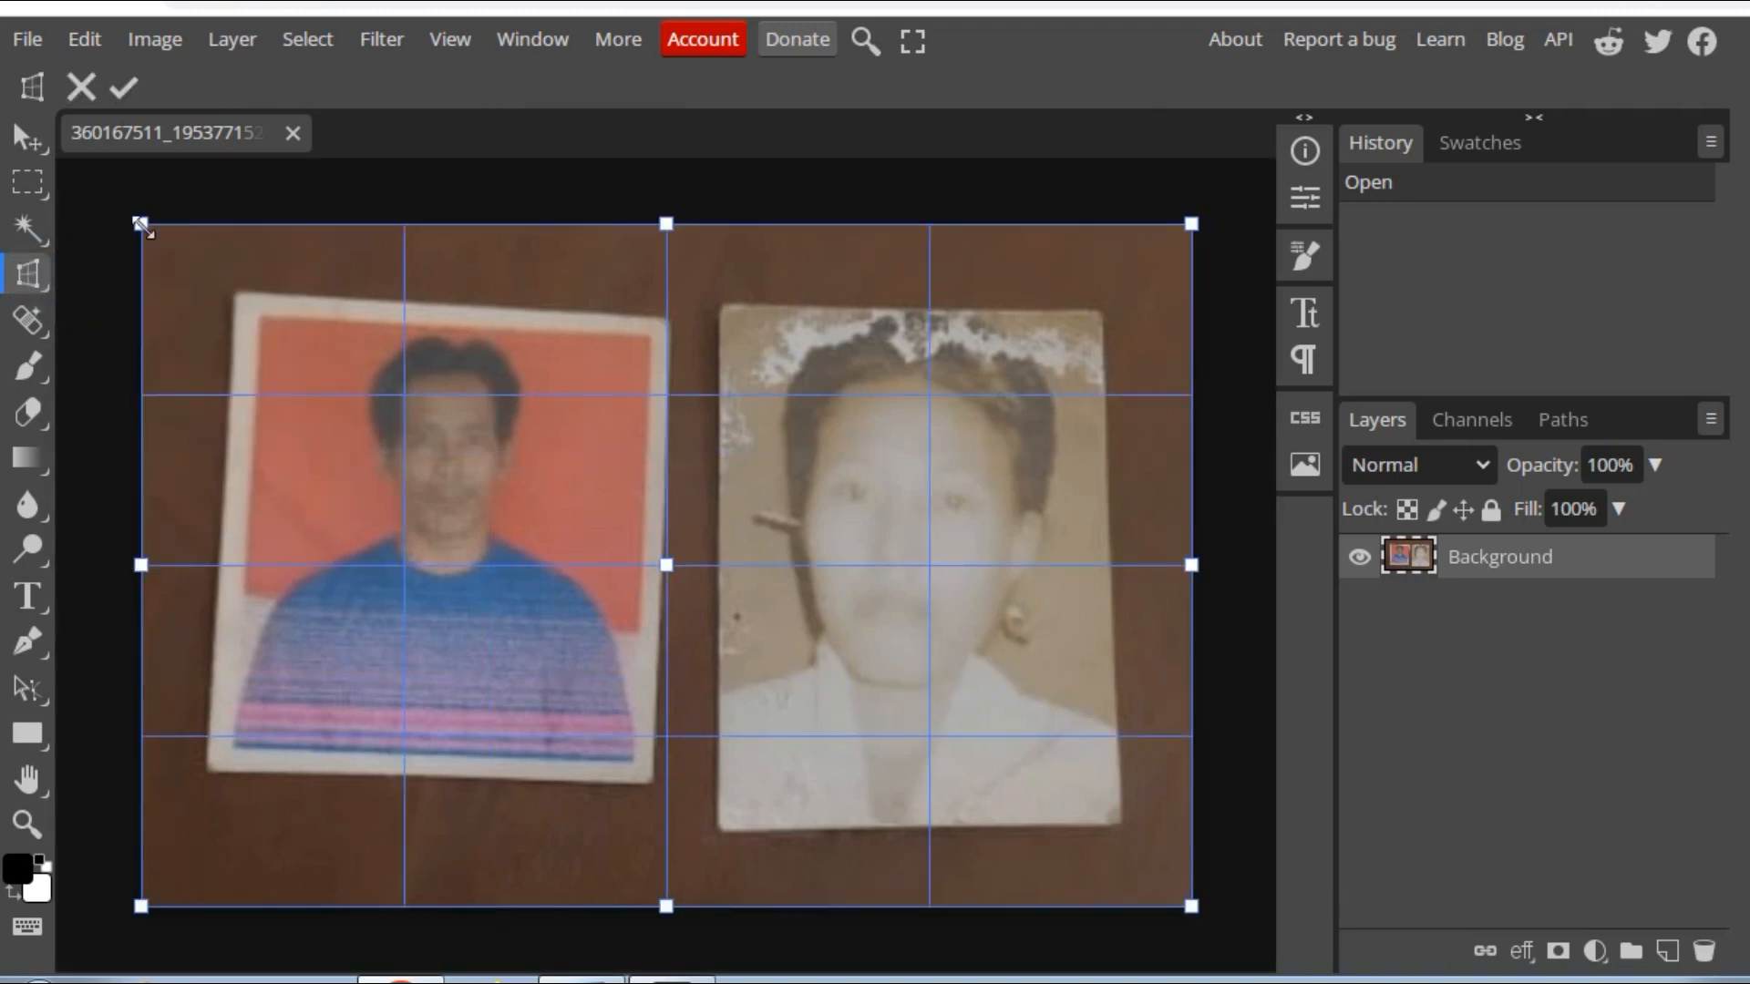
drag(140, 223, 255, 321)
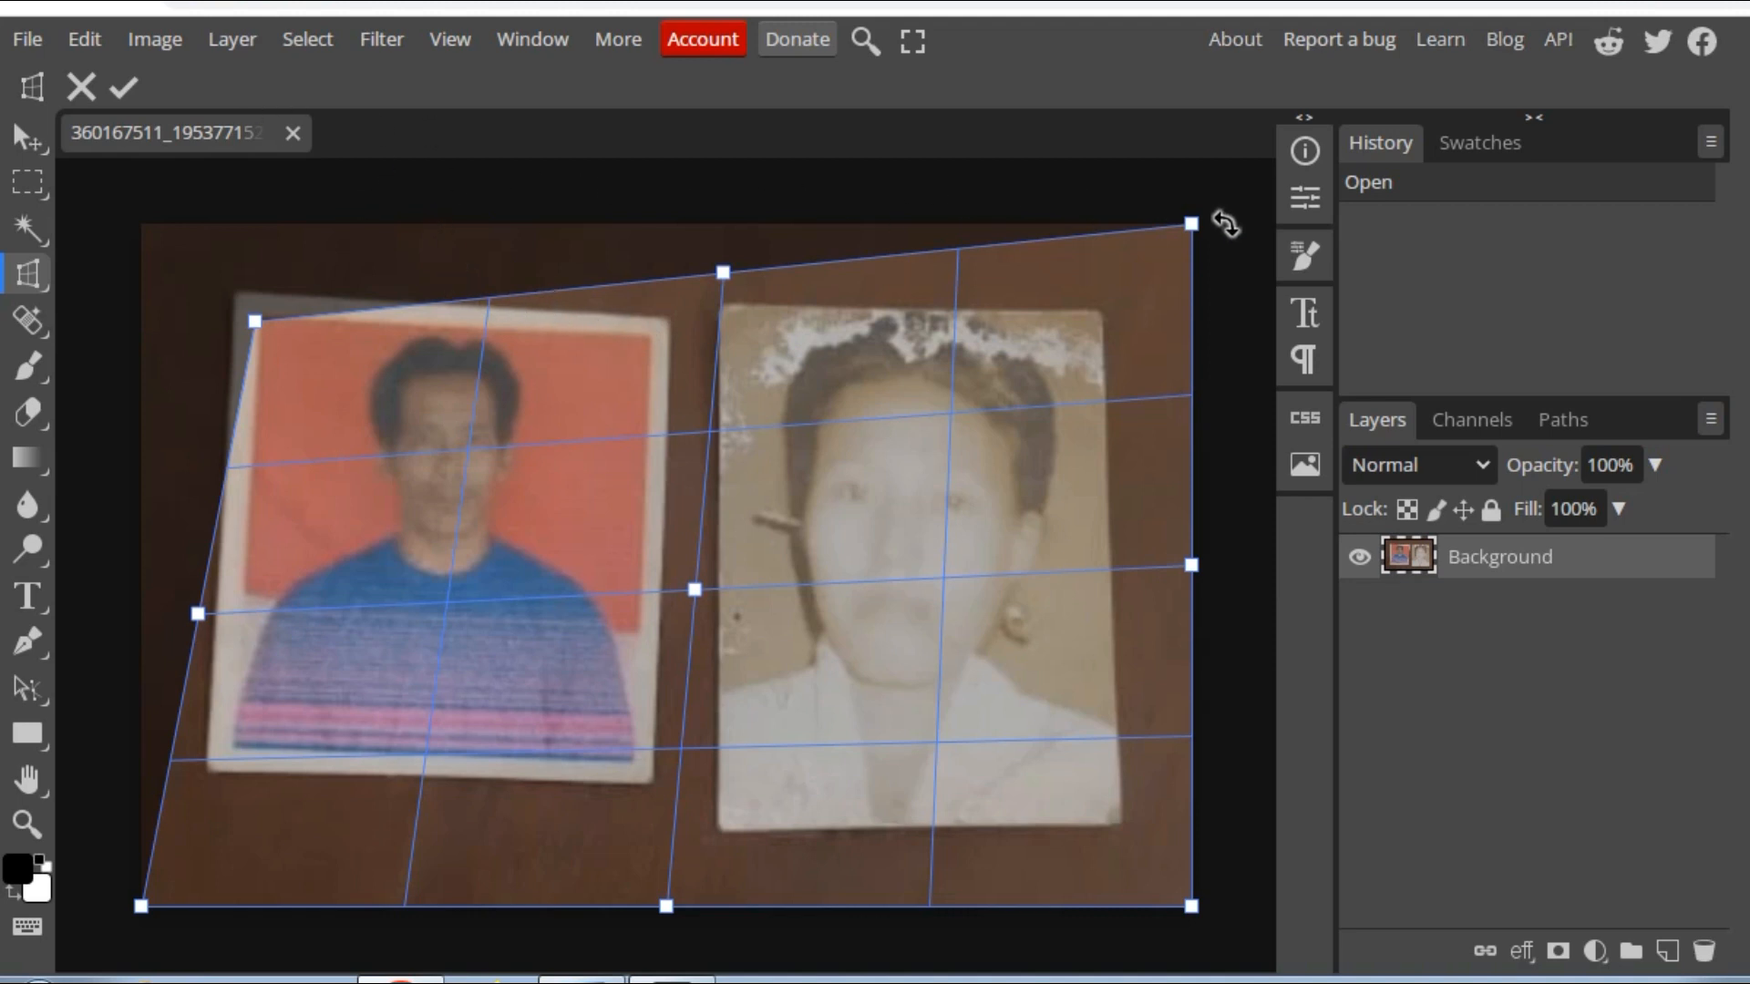
drag(1194, 221, 651, 333)
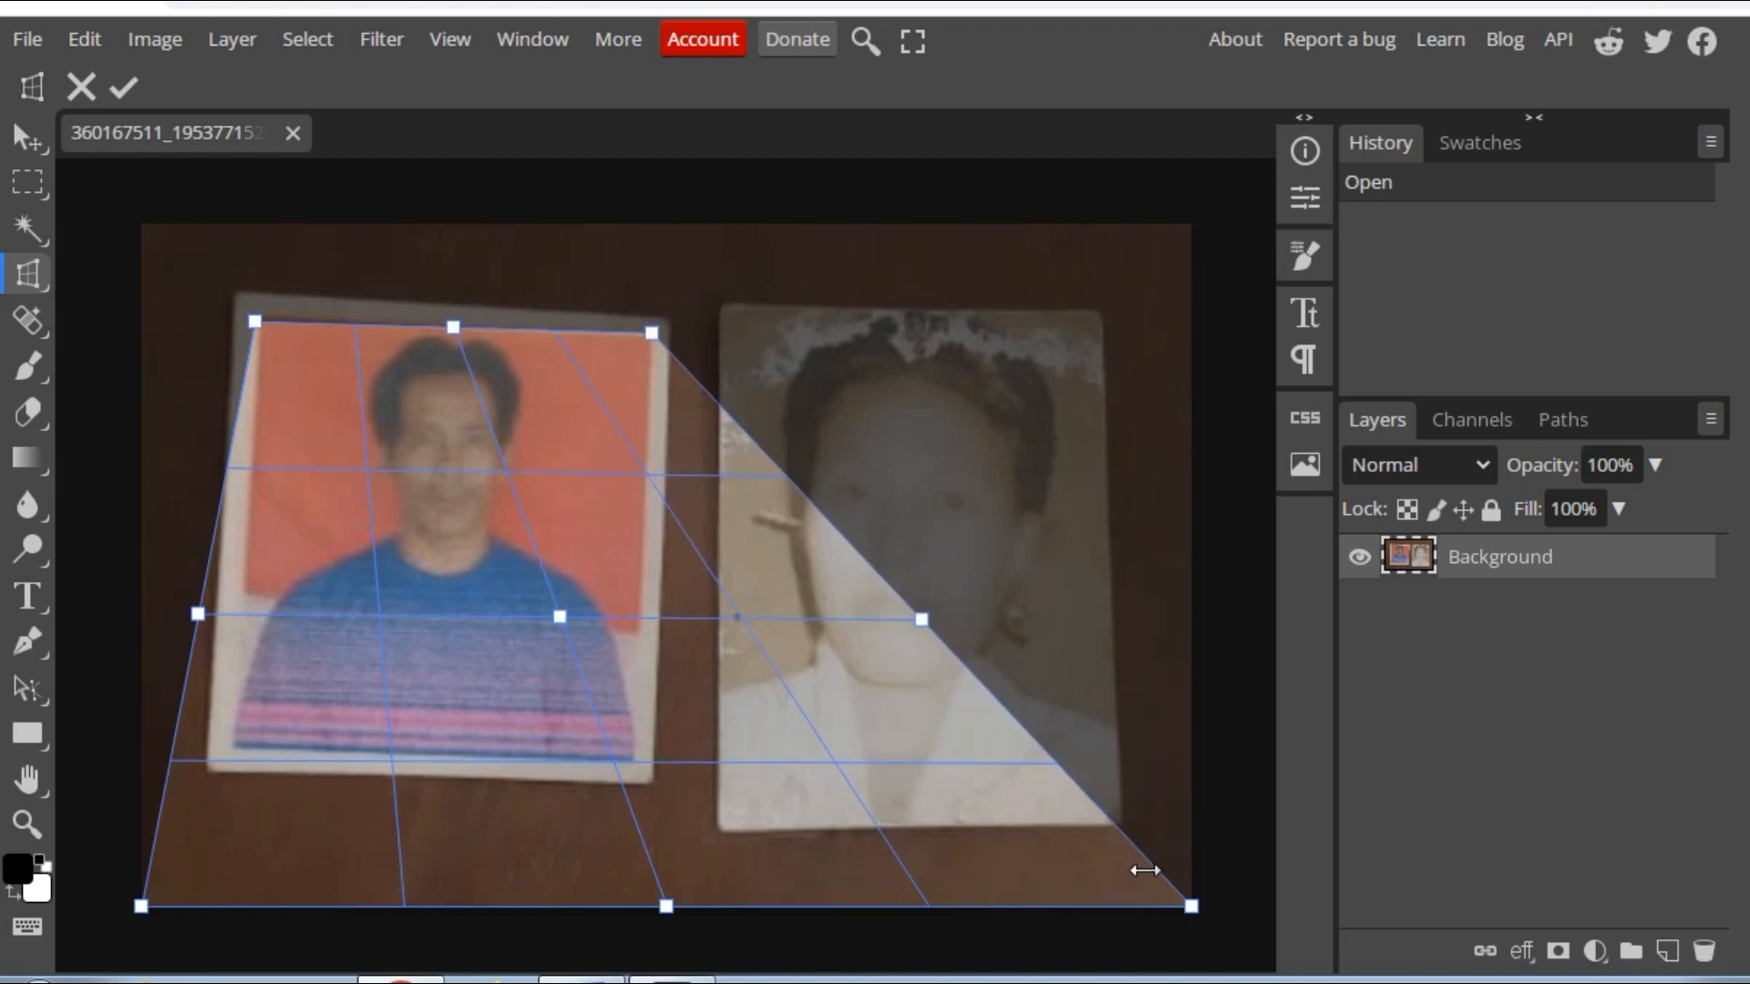
drag(1191, 908, 633, 755)
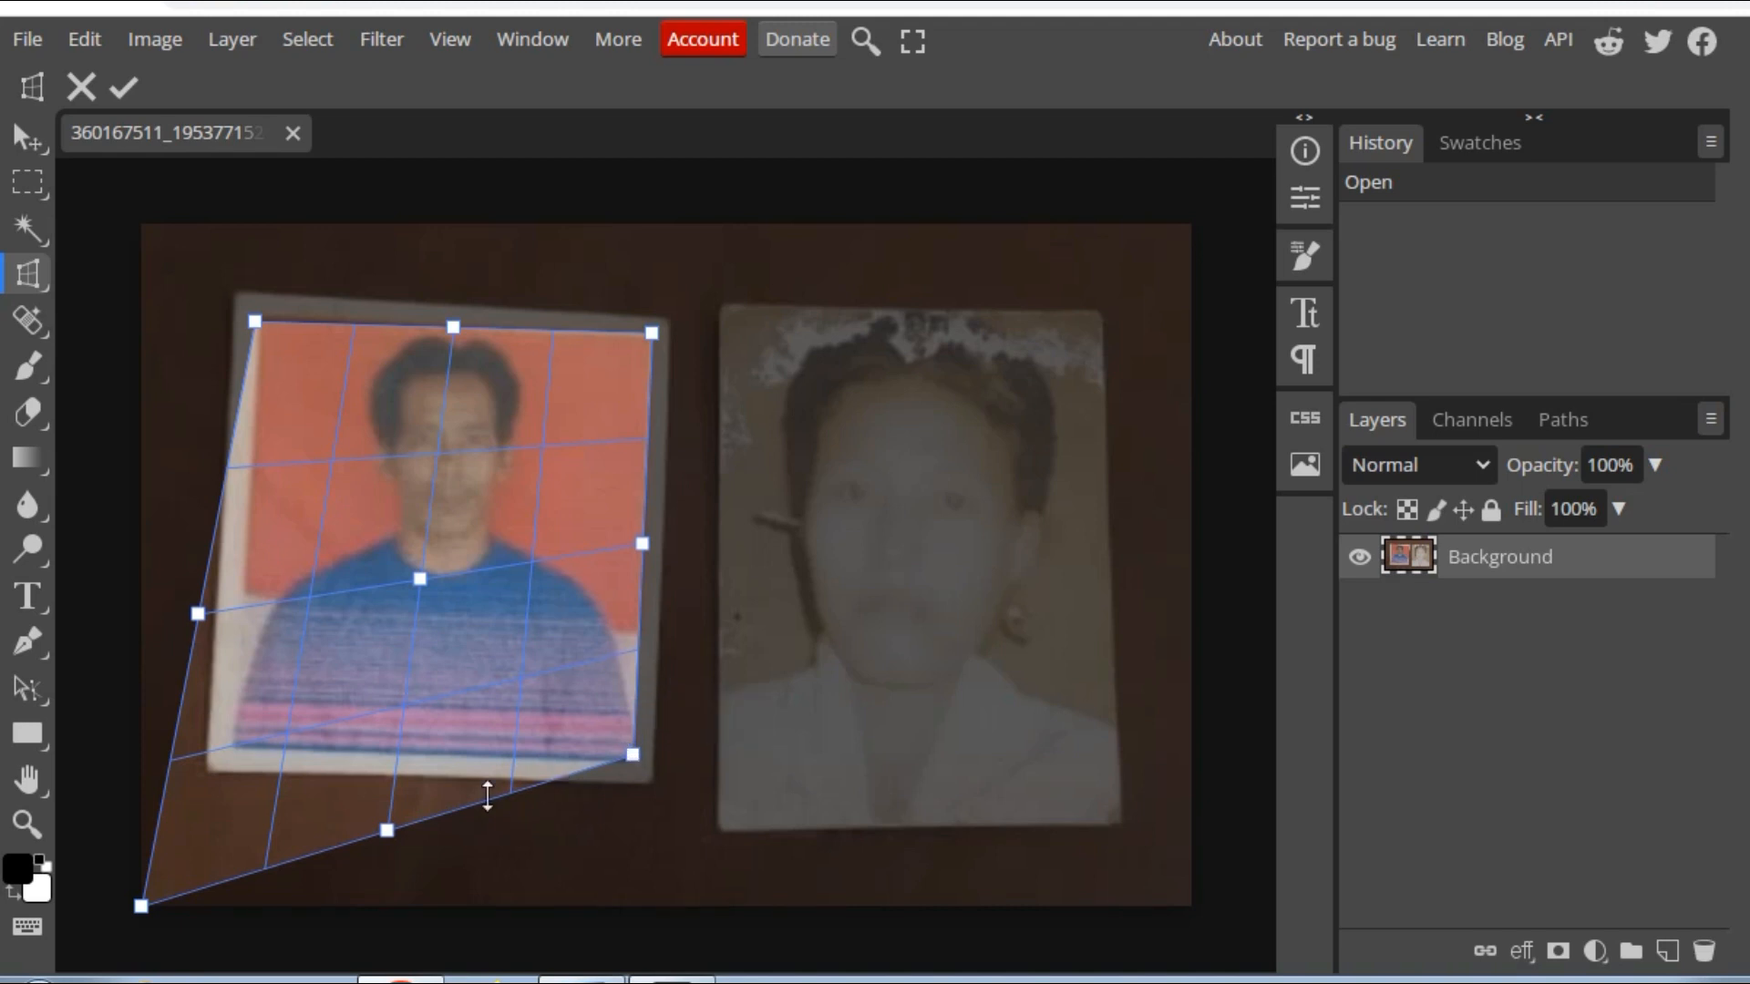
drag(142, 906, 236, 740)
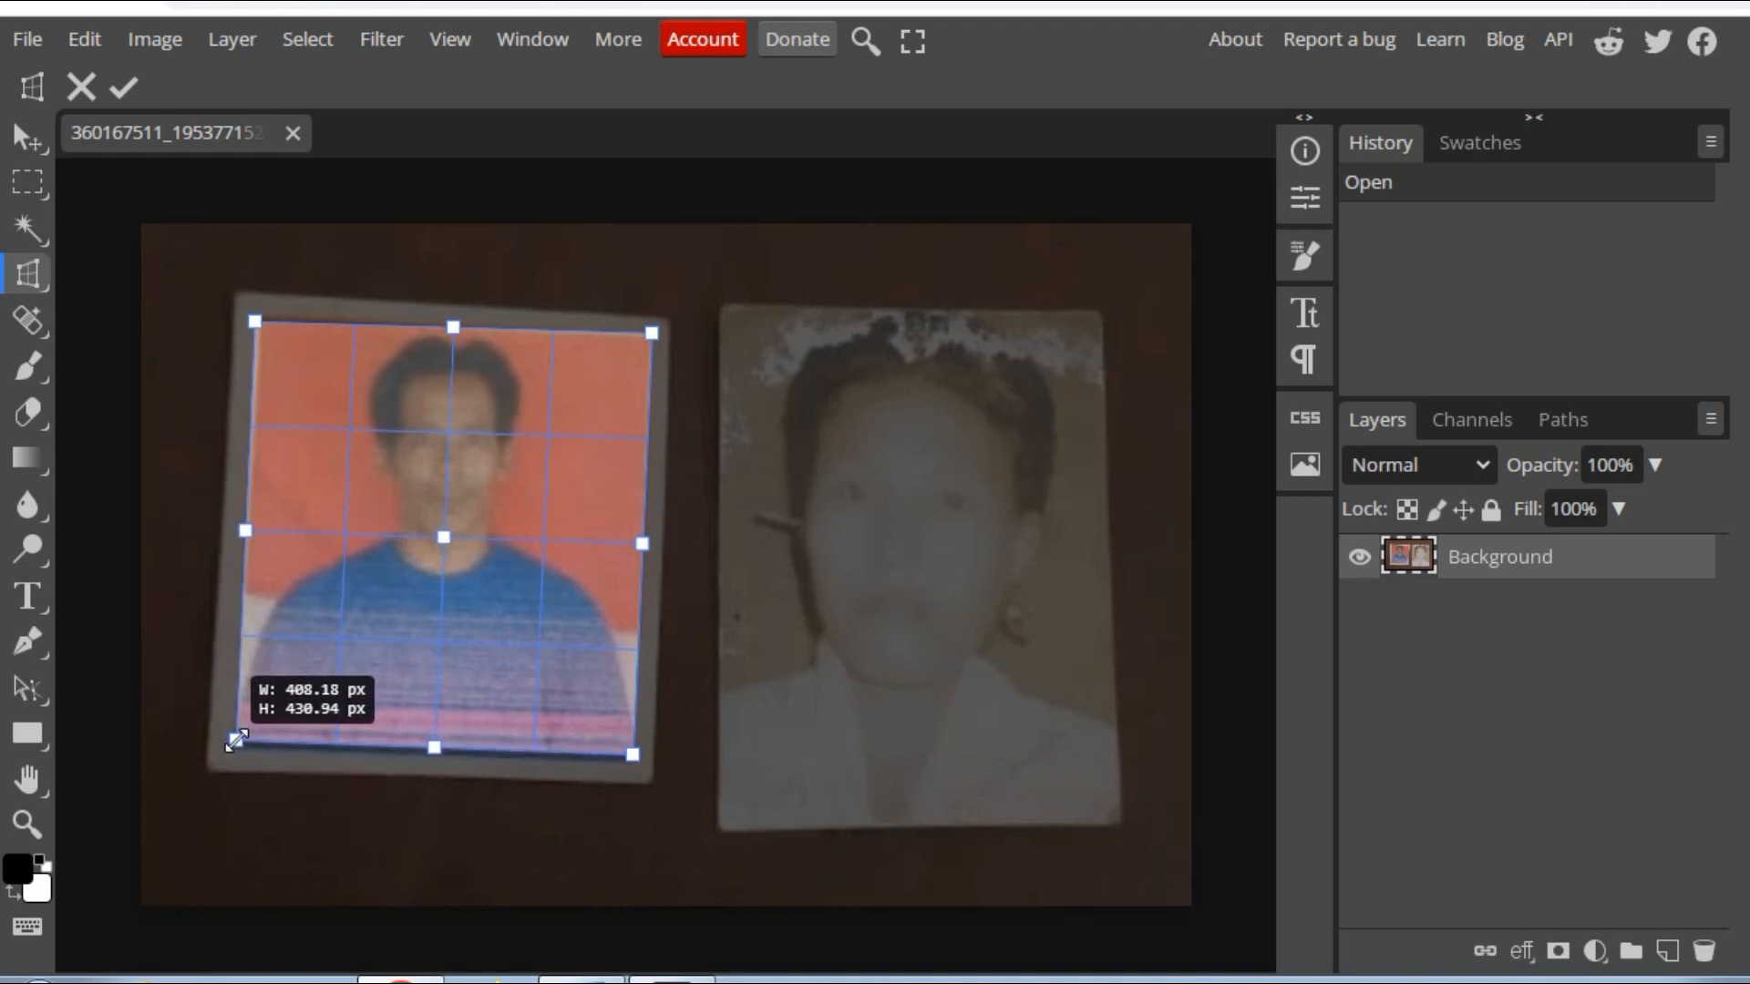
drag(237, 740, 236, 740)
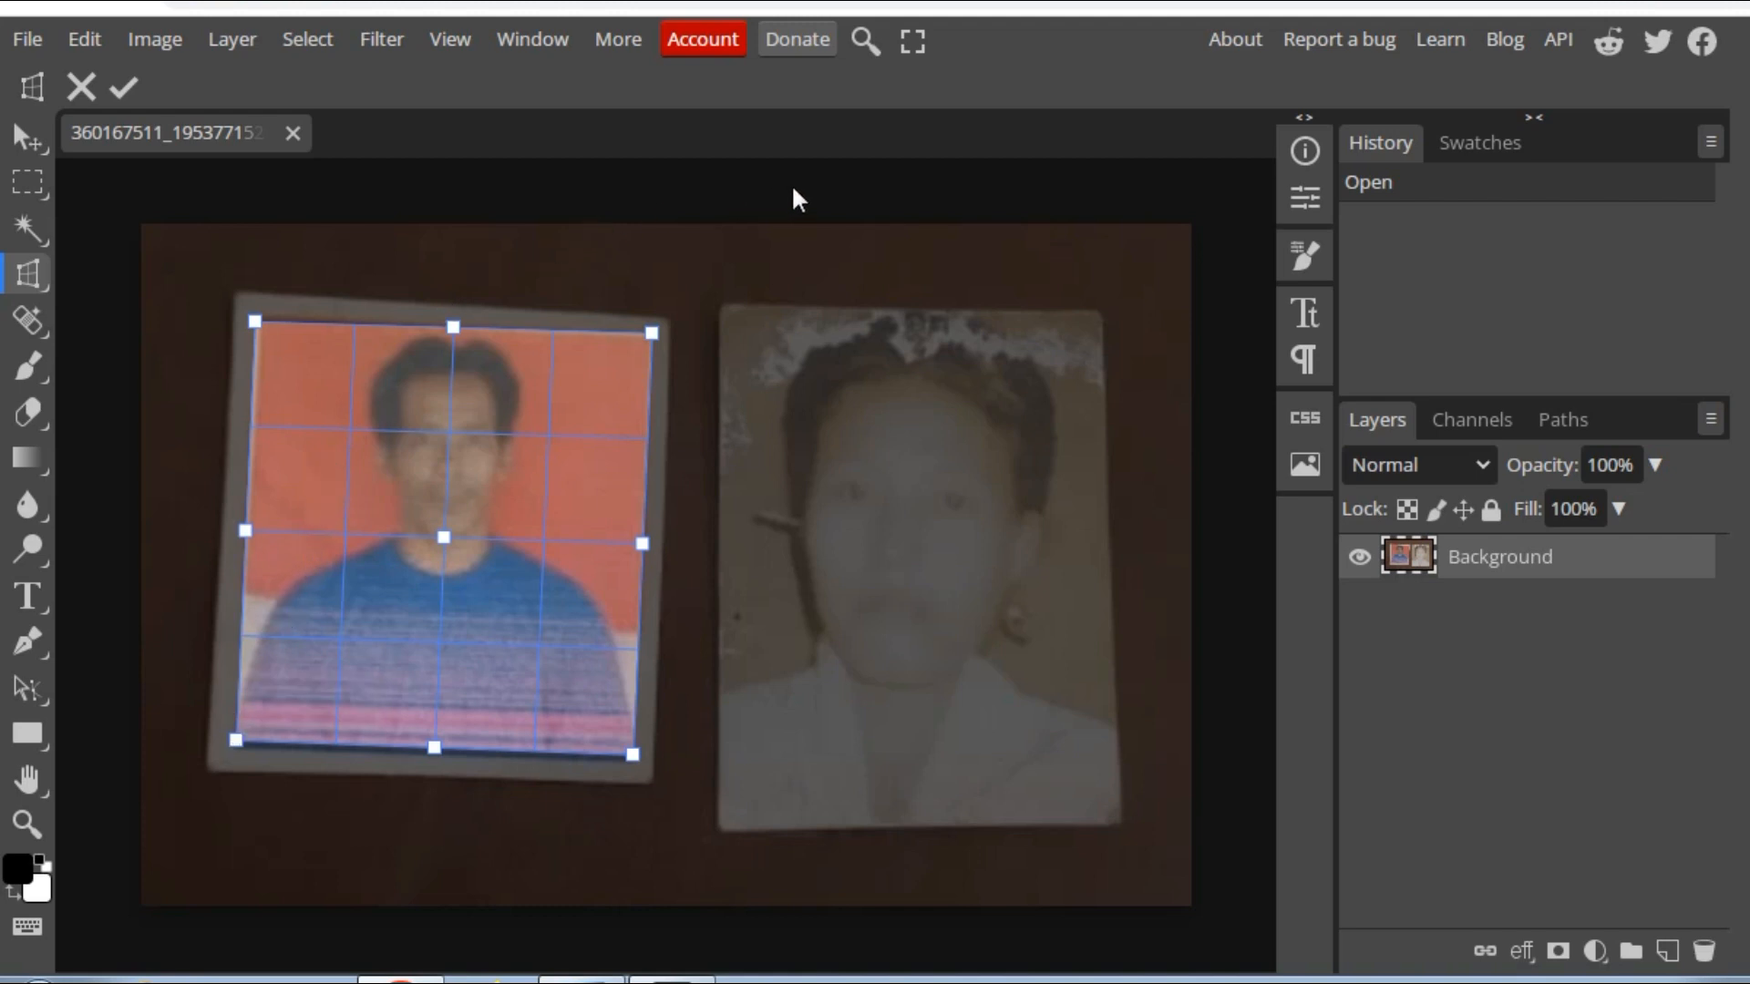
click(129, 86)
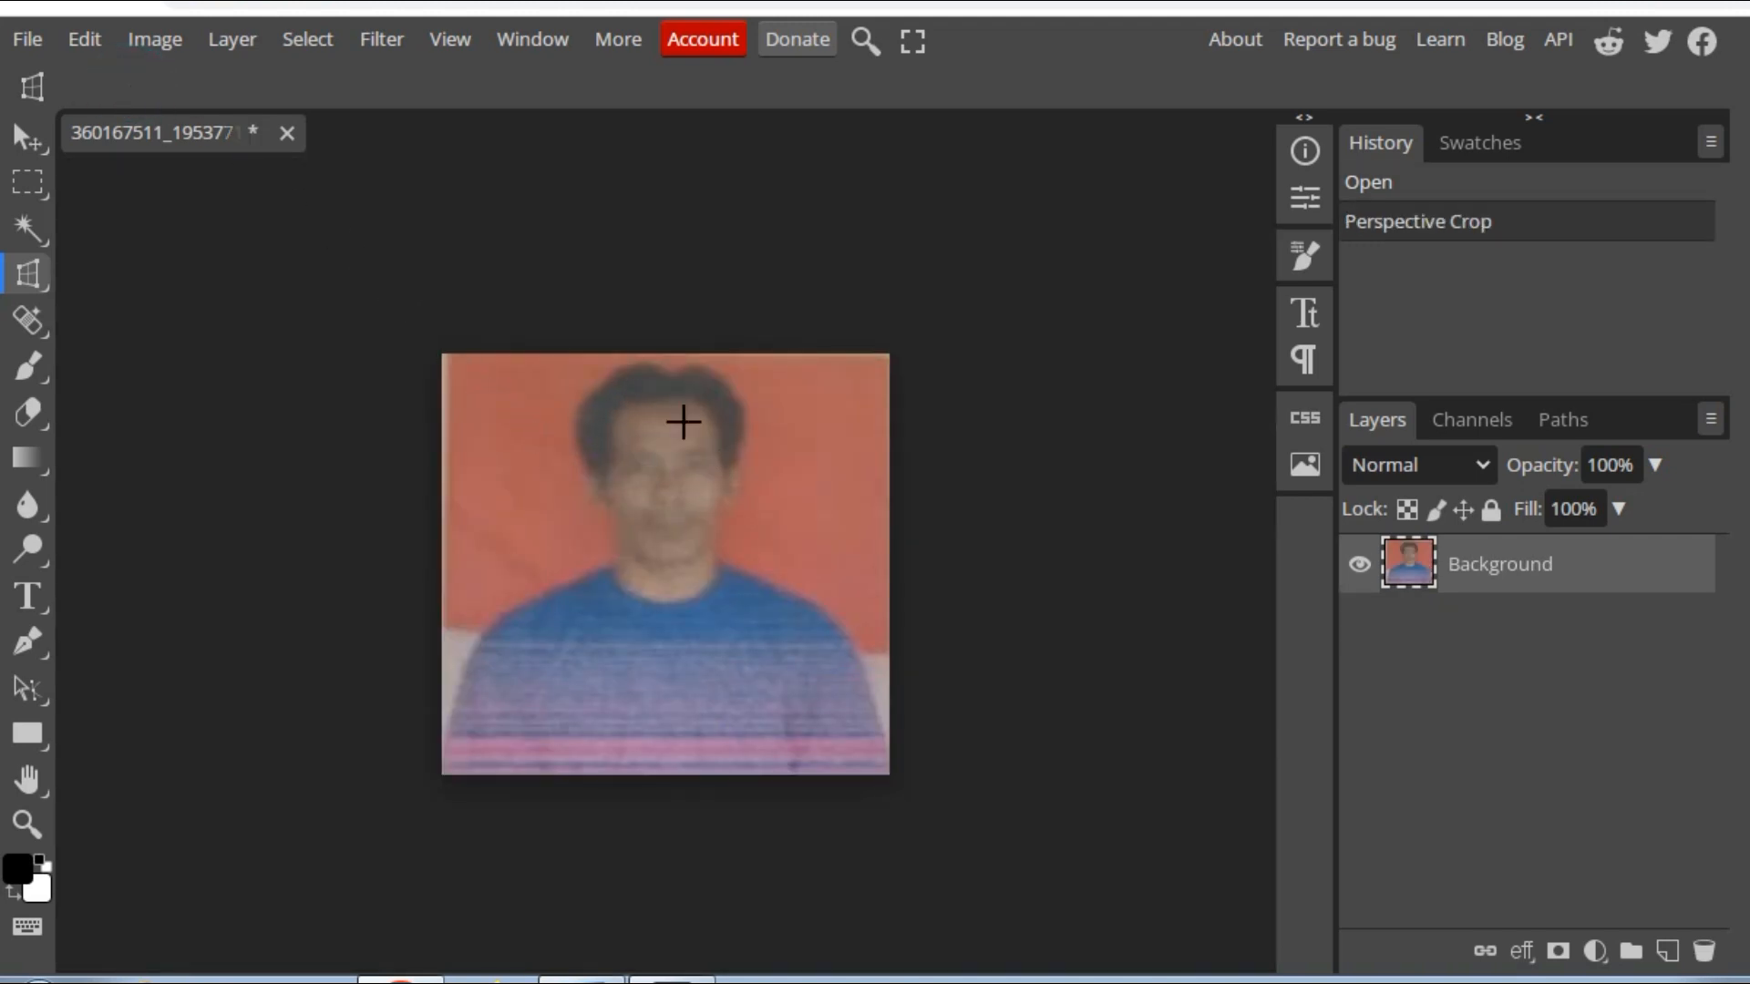
Extend the canvas upward above the man's head with the Crop Tool.
right_click(38, 280)
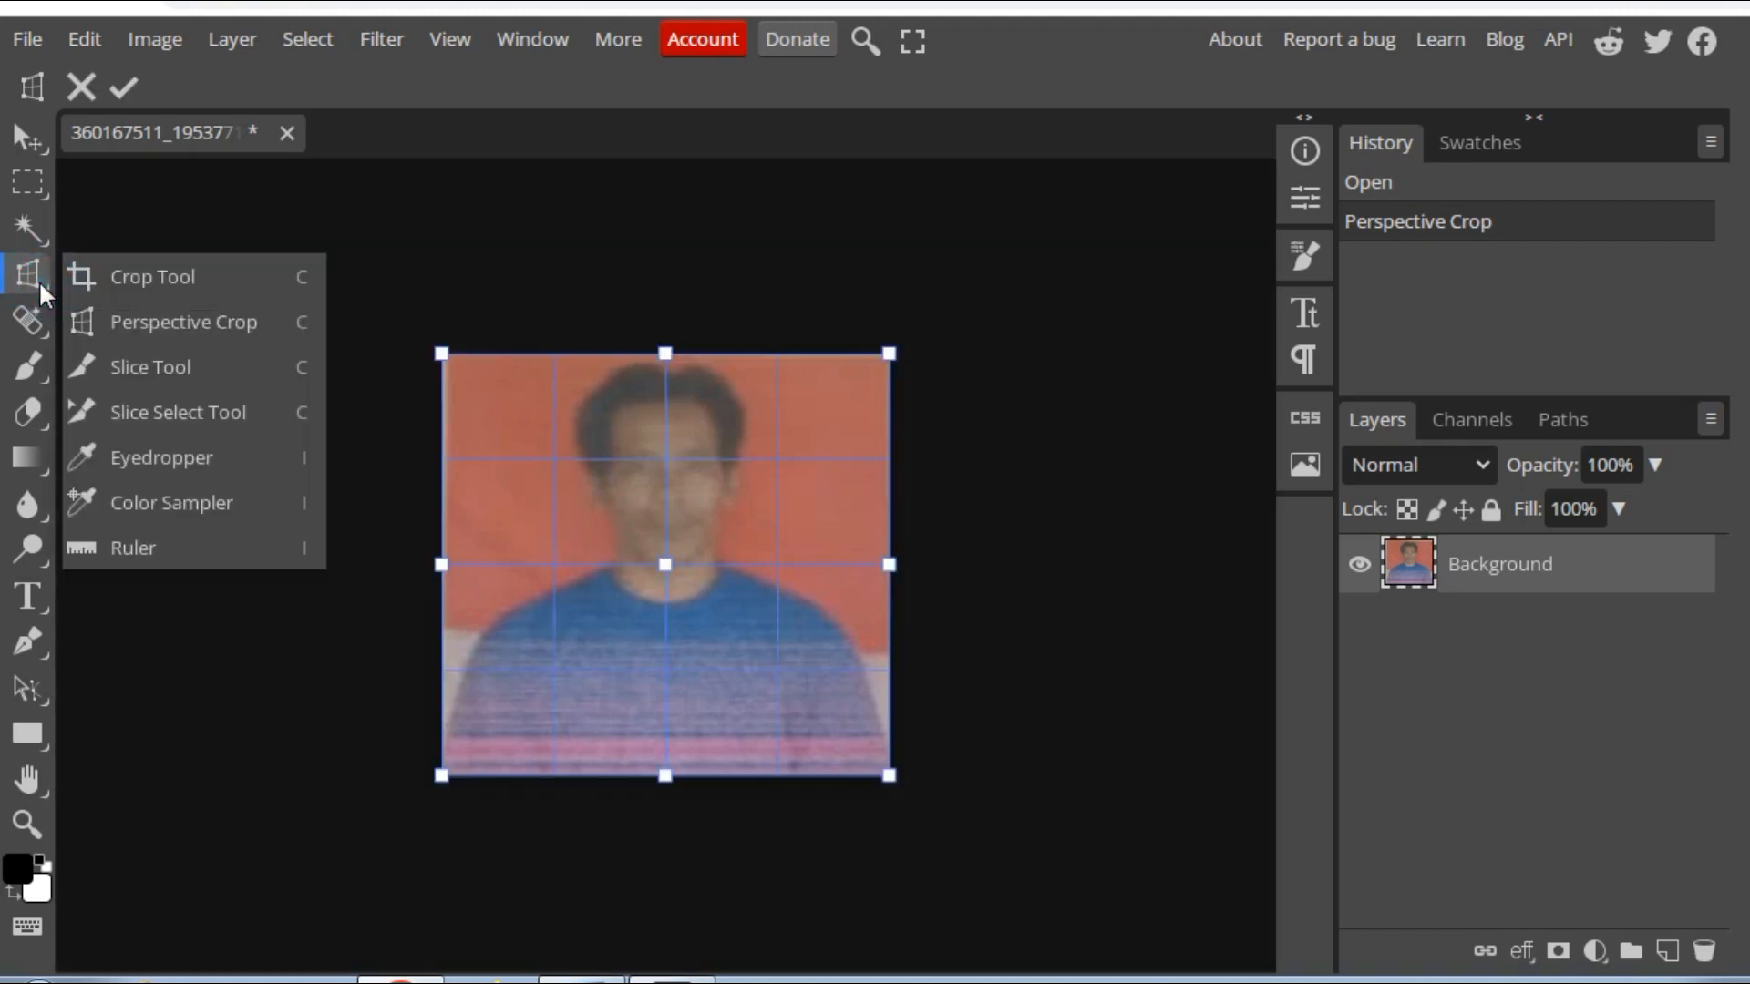
click(106, 274)
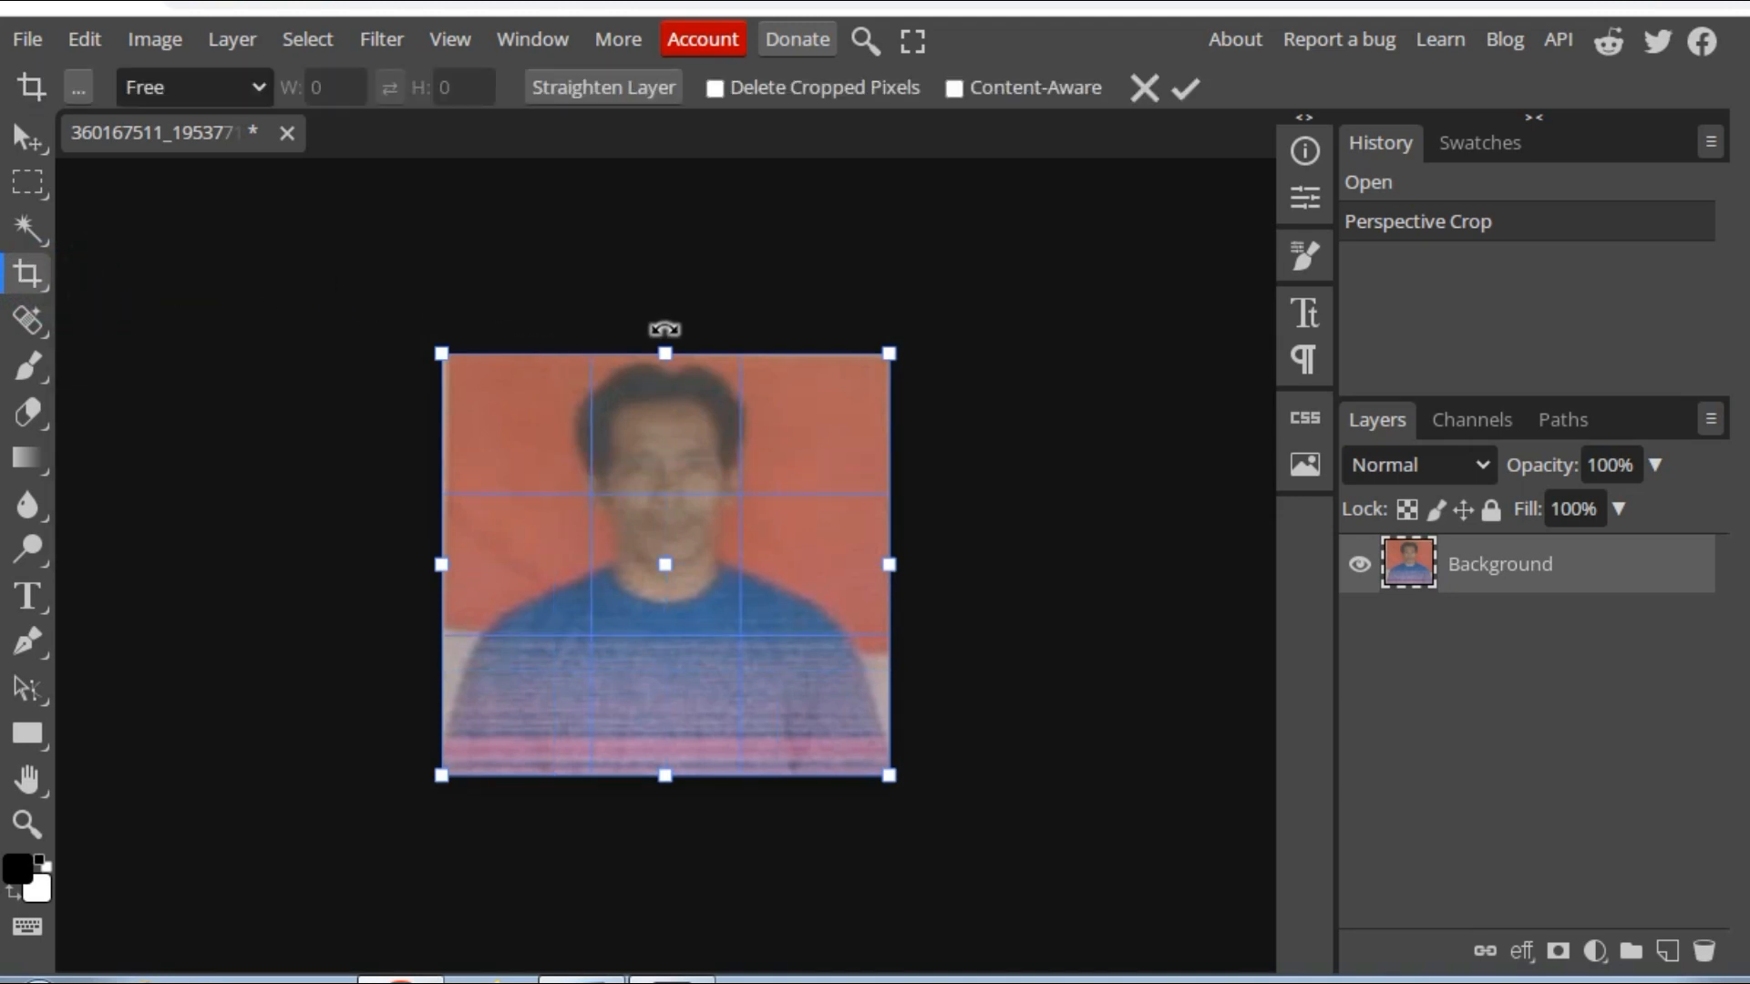
drag(664, 353, 671, 281)
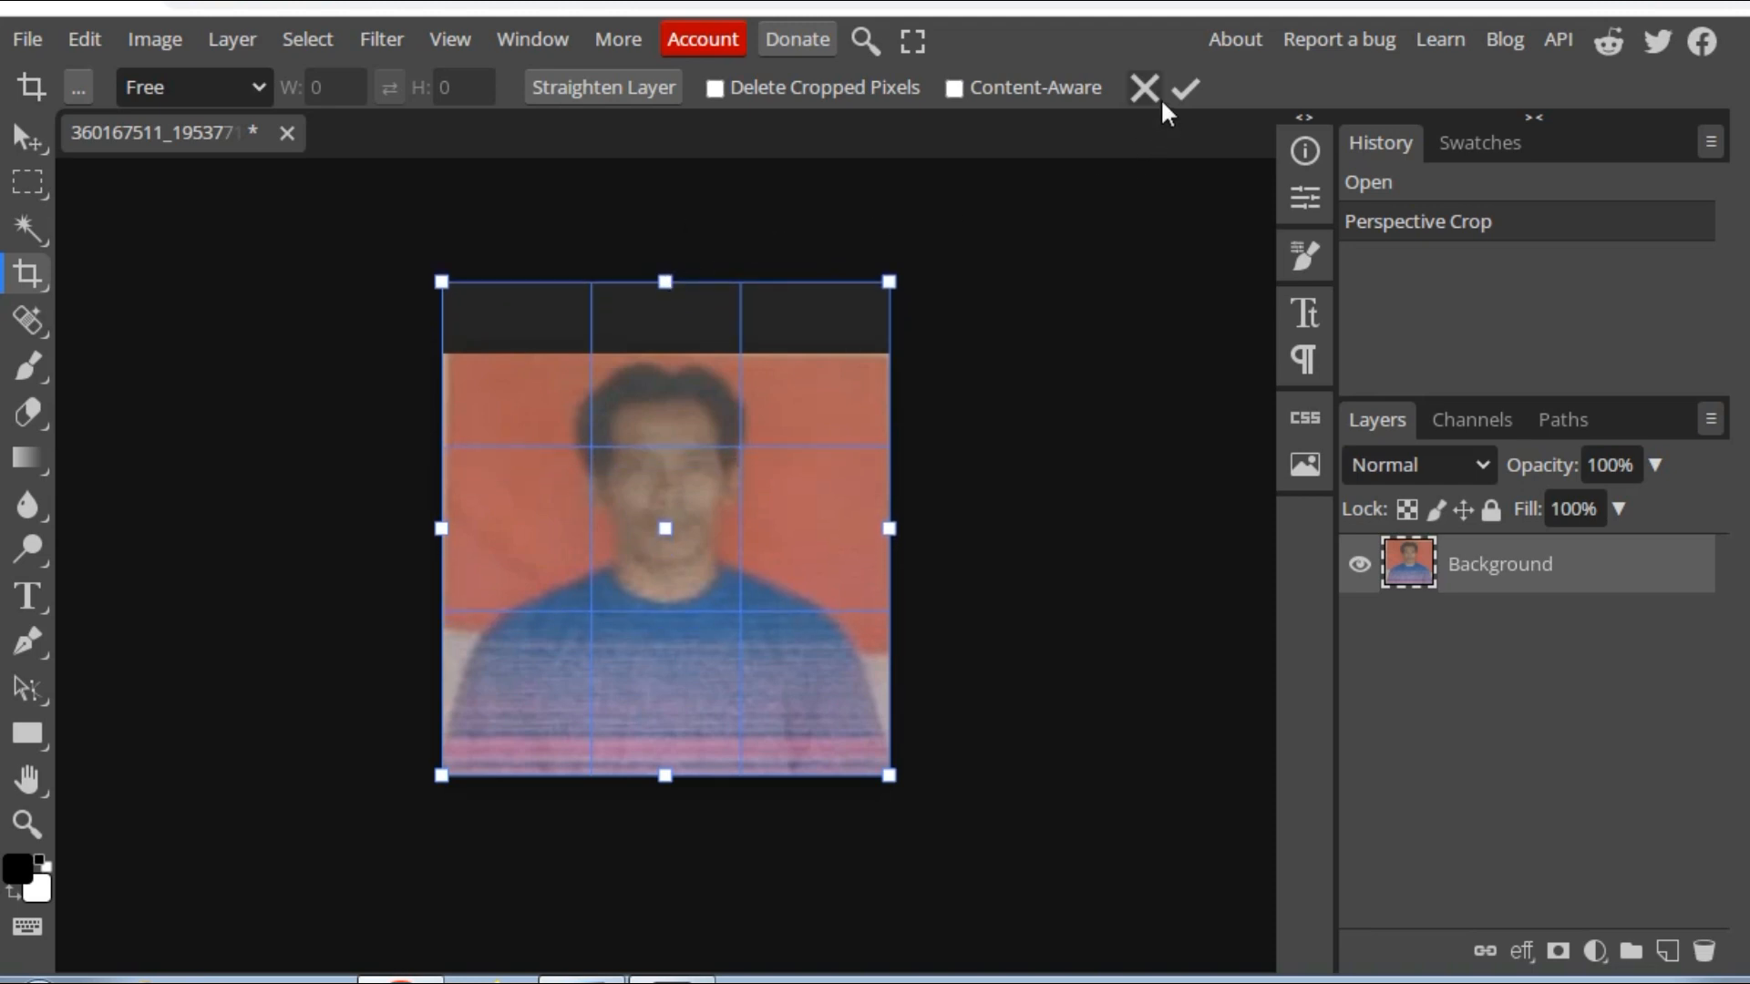
click(1183, 89)
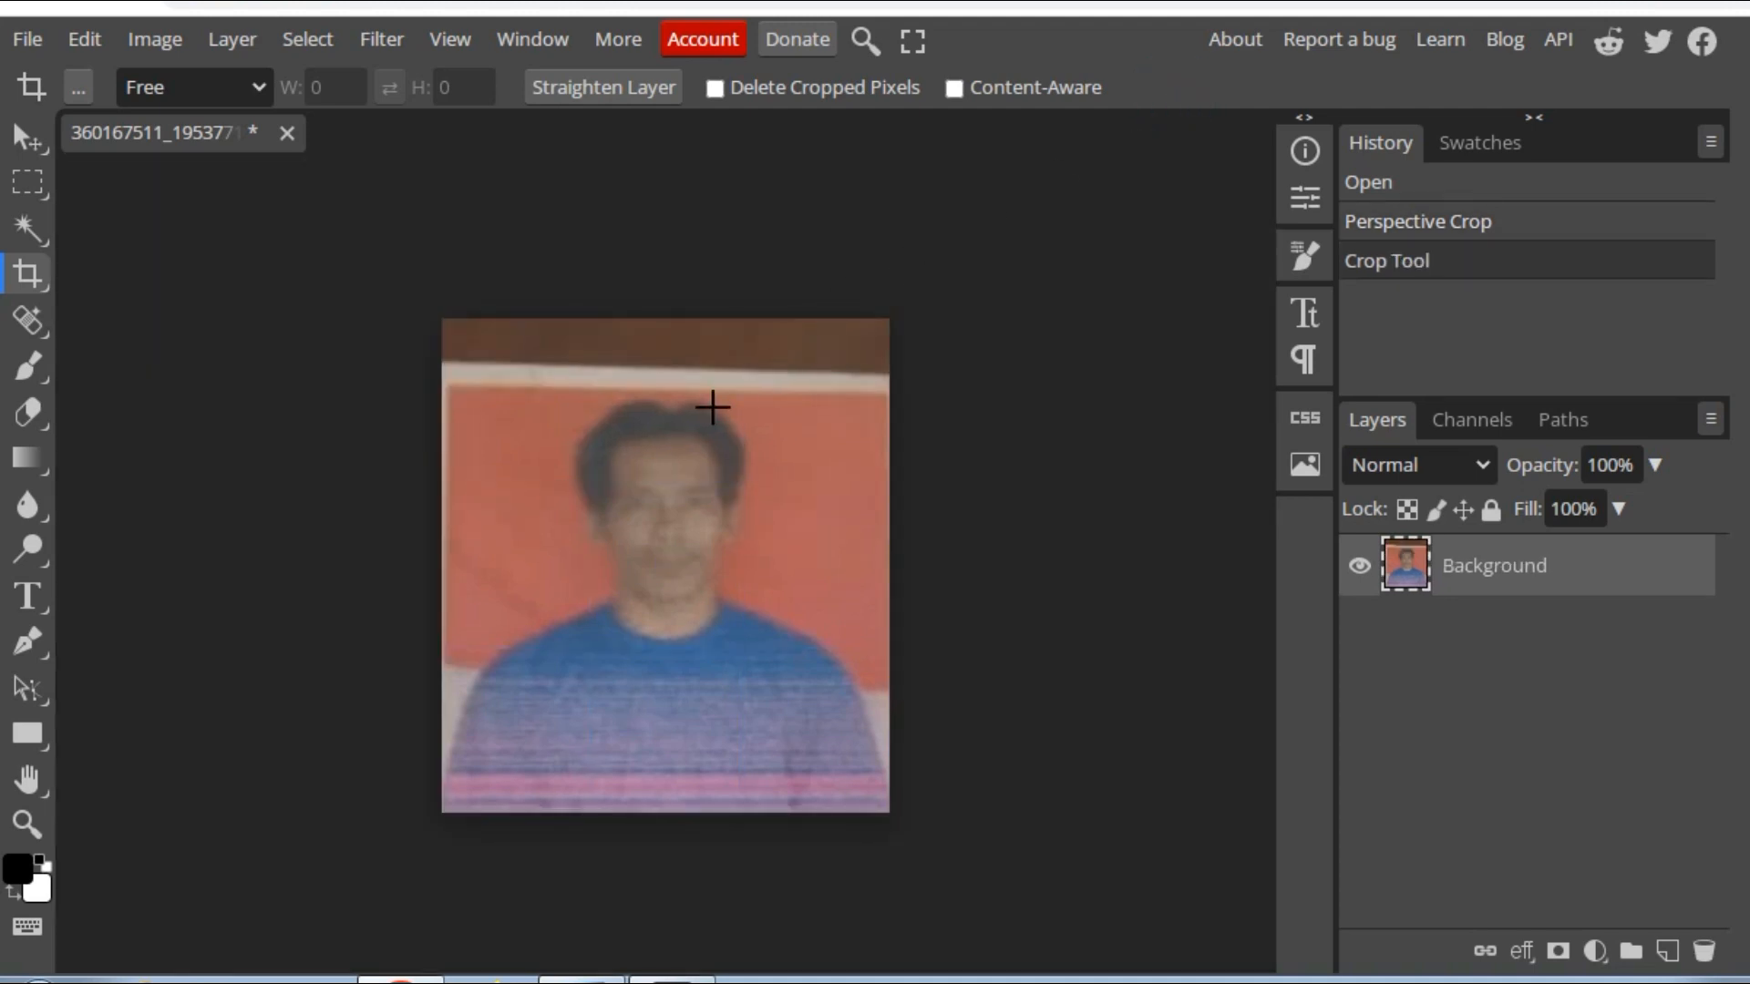
Flatten the image and unlock the Background layer.
right_click(1458, 574)
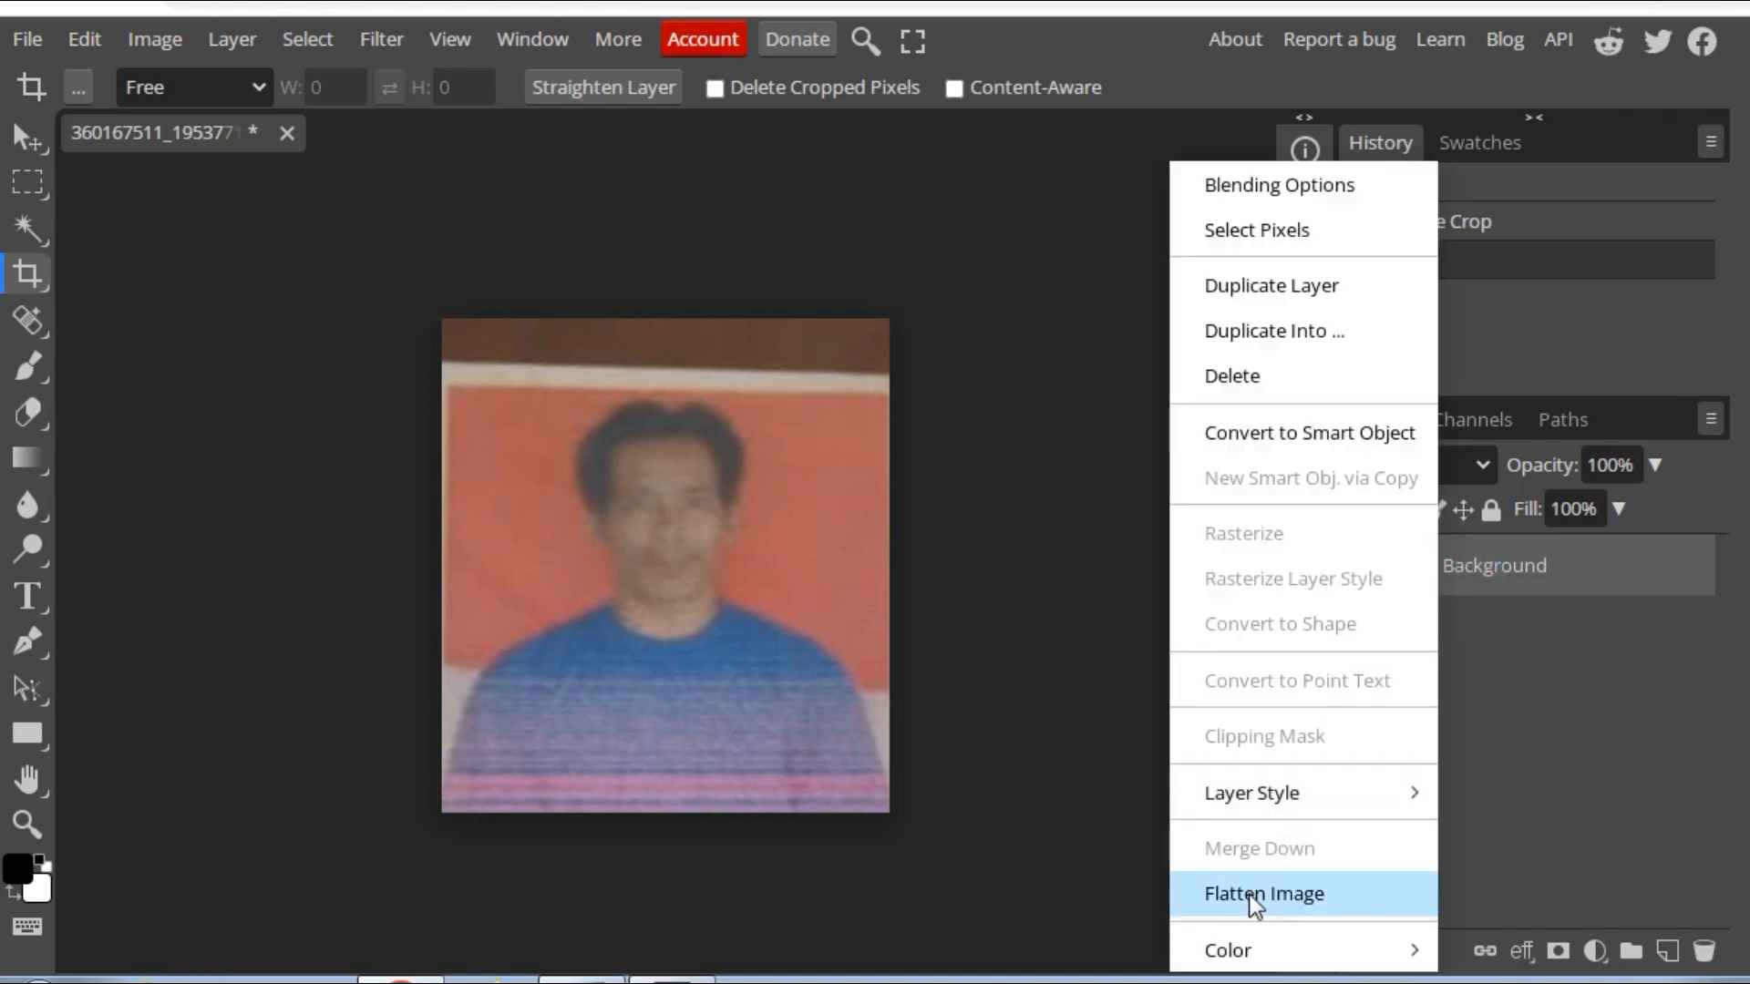
click(1305, 896)
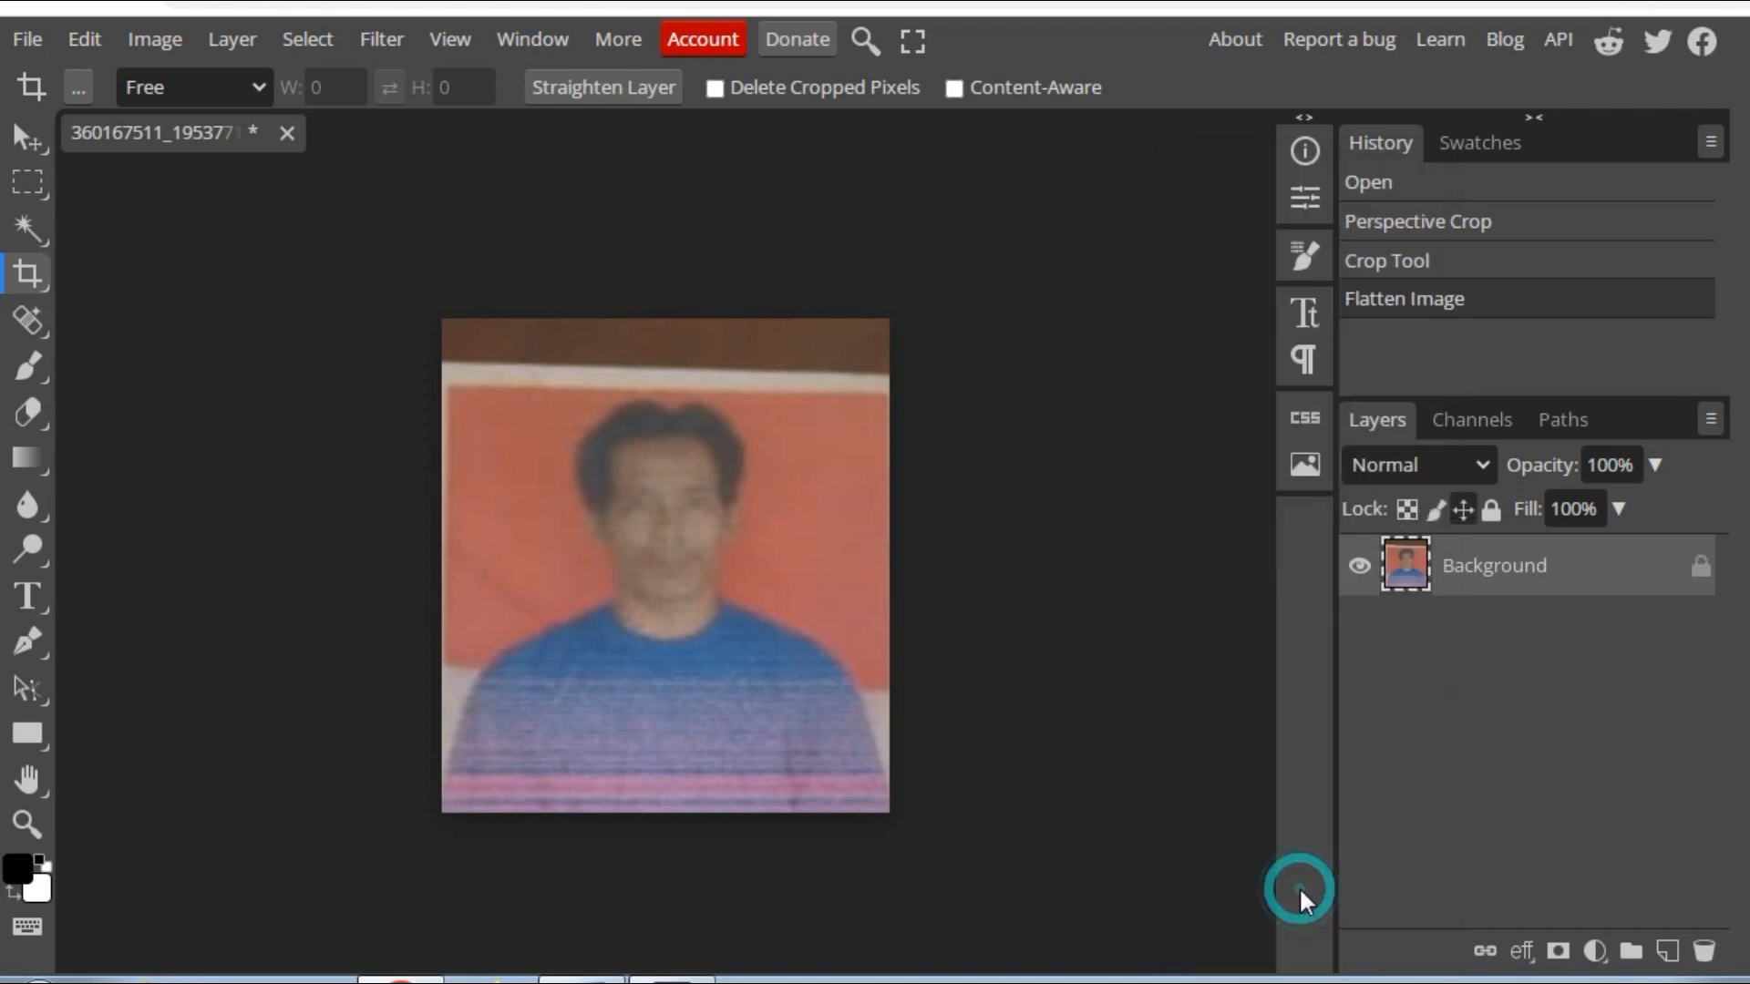
click(1701, 570)
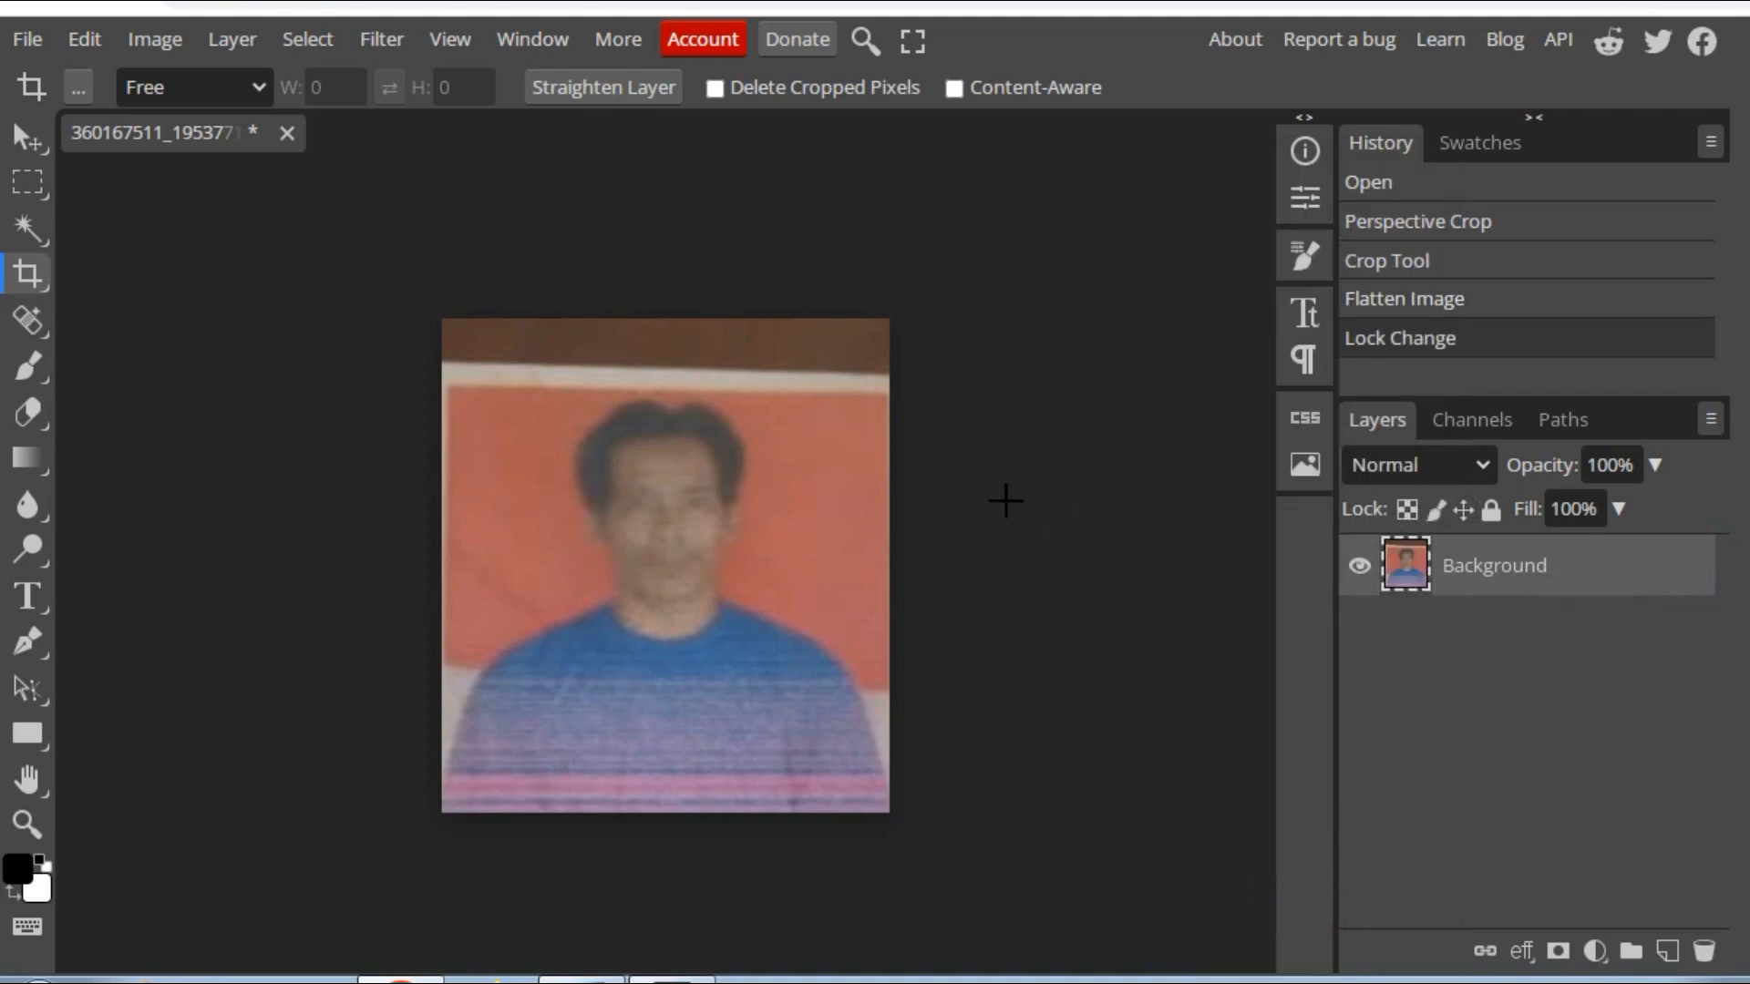
Stretch the Background layer upward with Free Transform to 112.20% height, keeping the width at 100%.
click(23, 182)
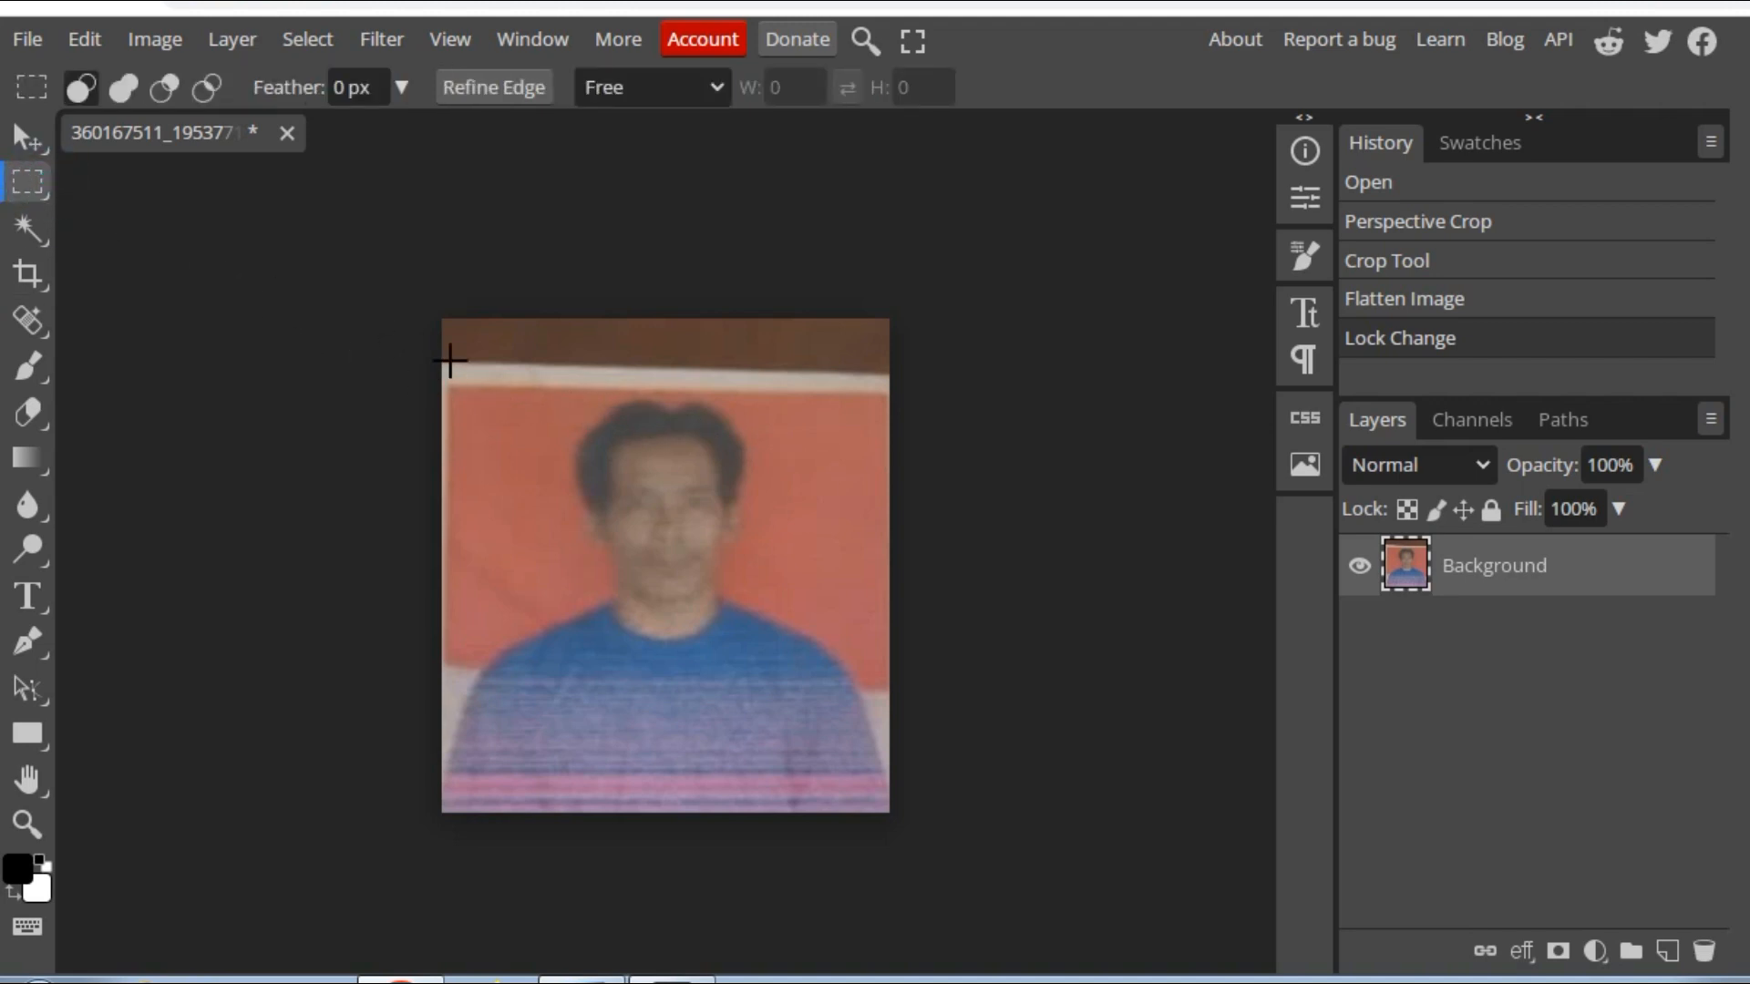
right_click(547, 401)
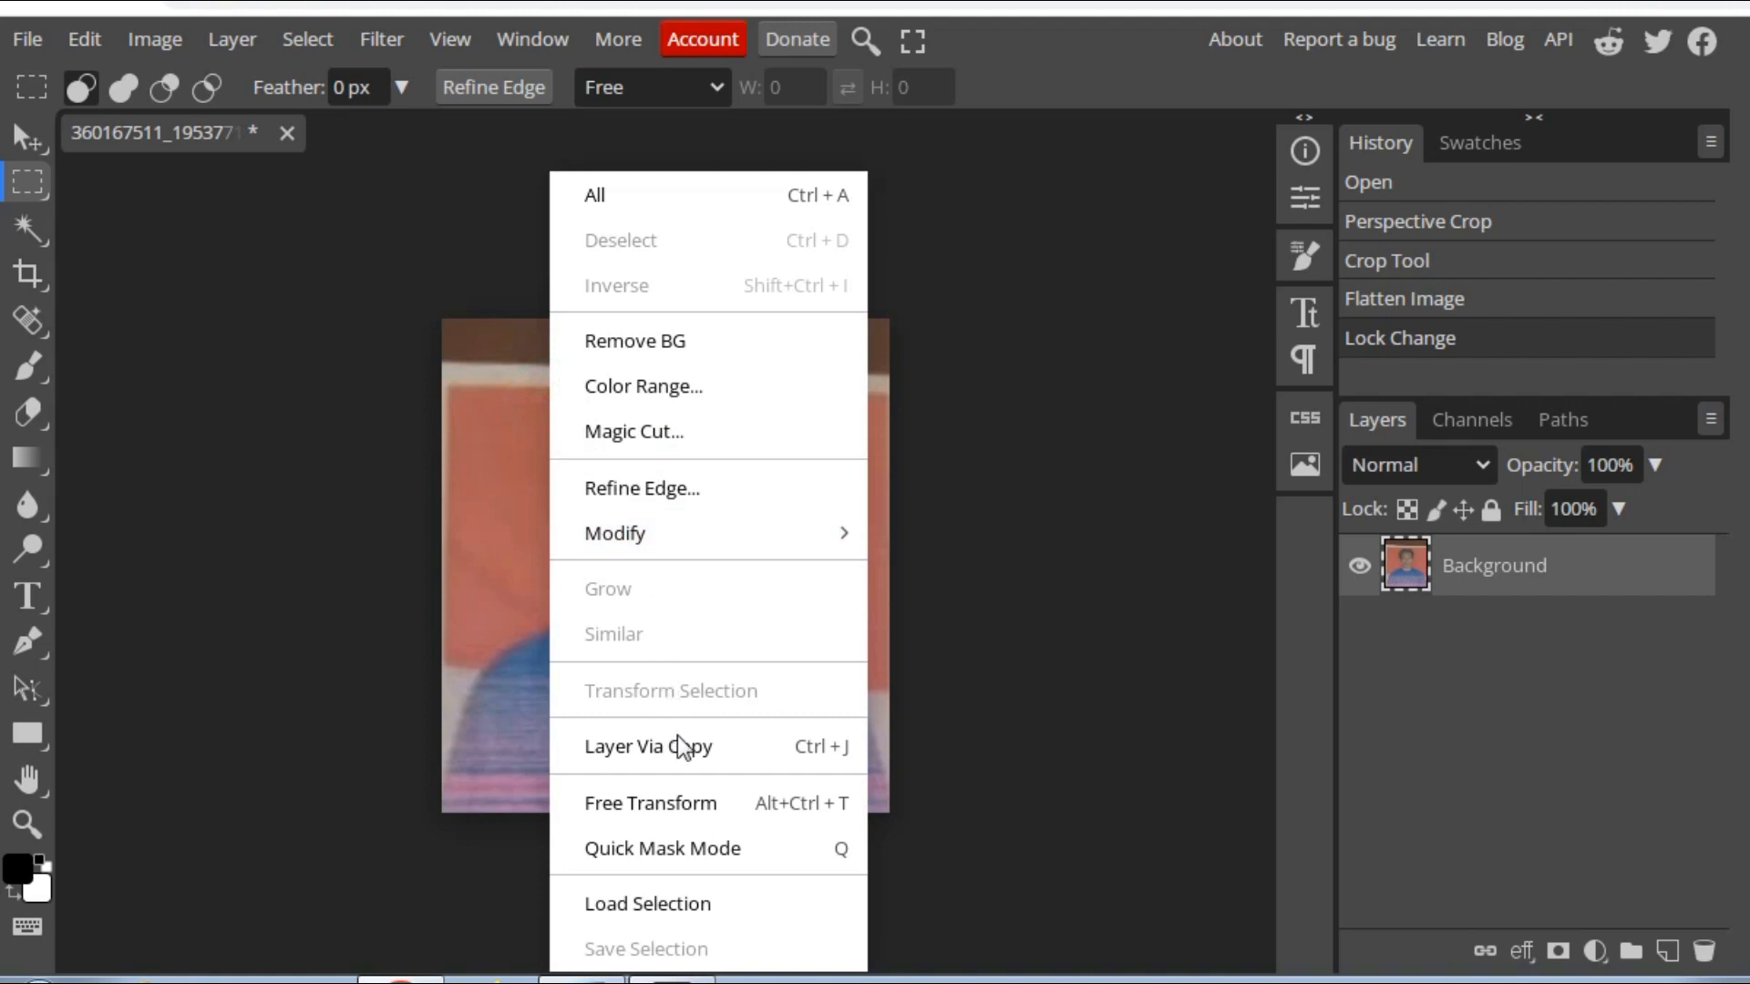
click(680, 802)
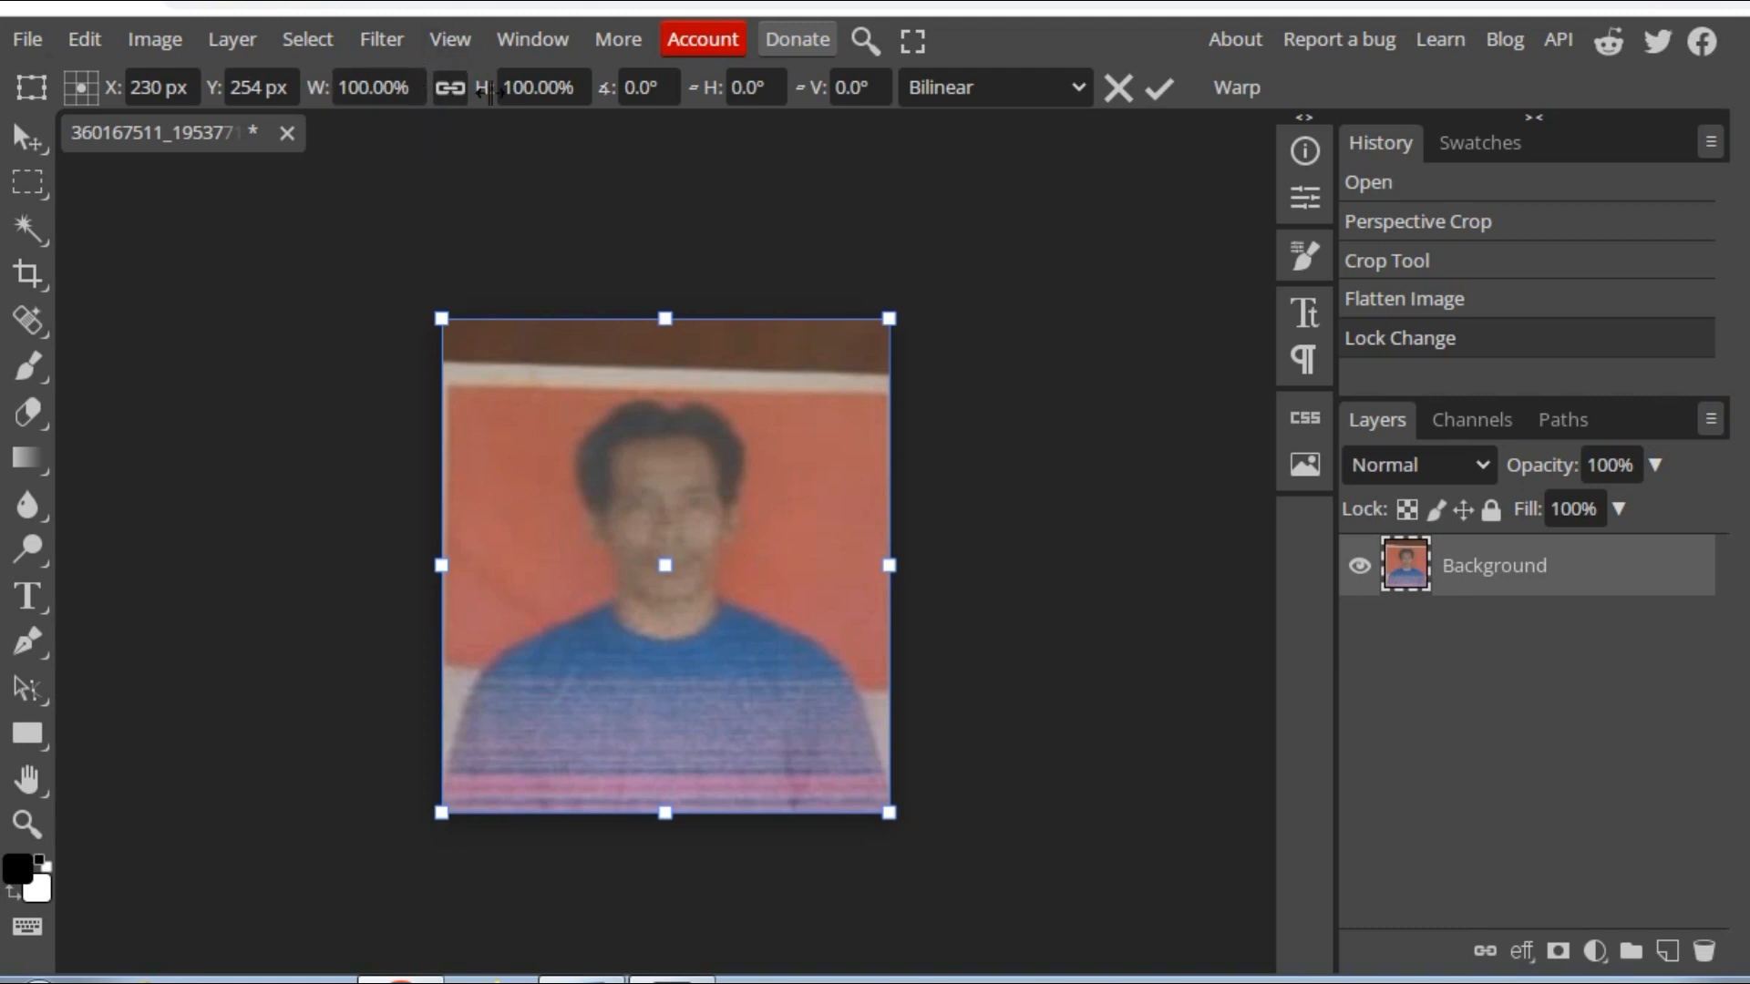
click(454, 94)
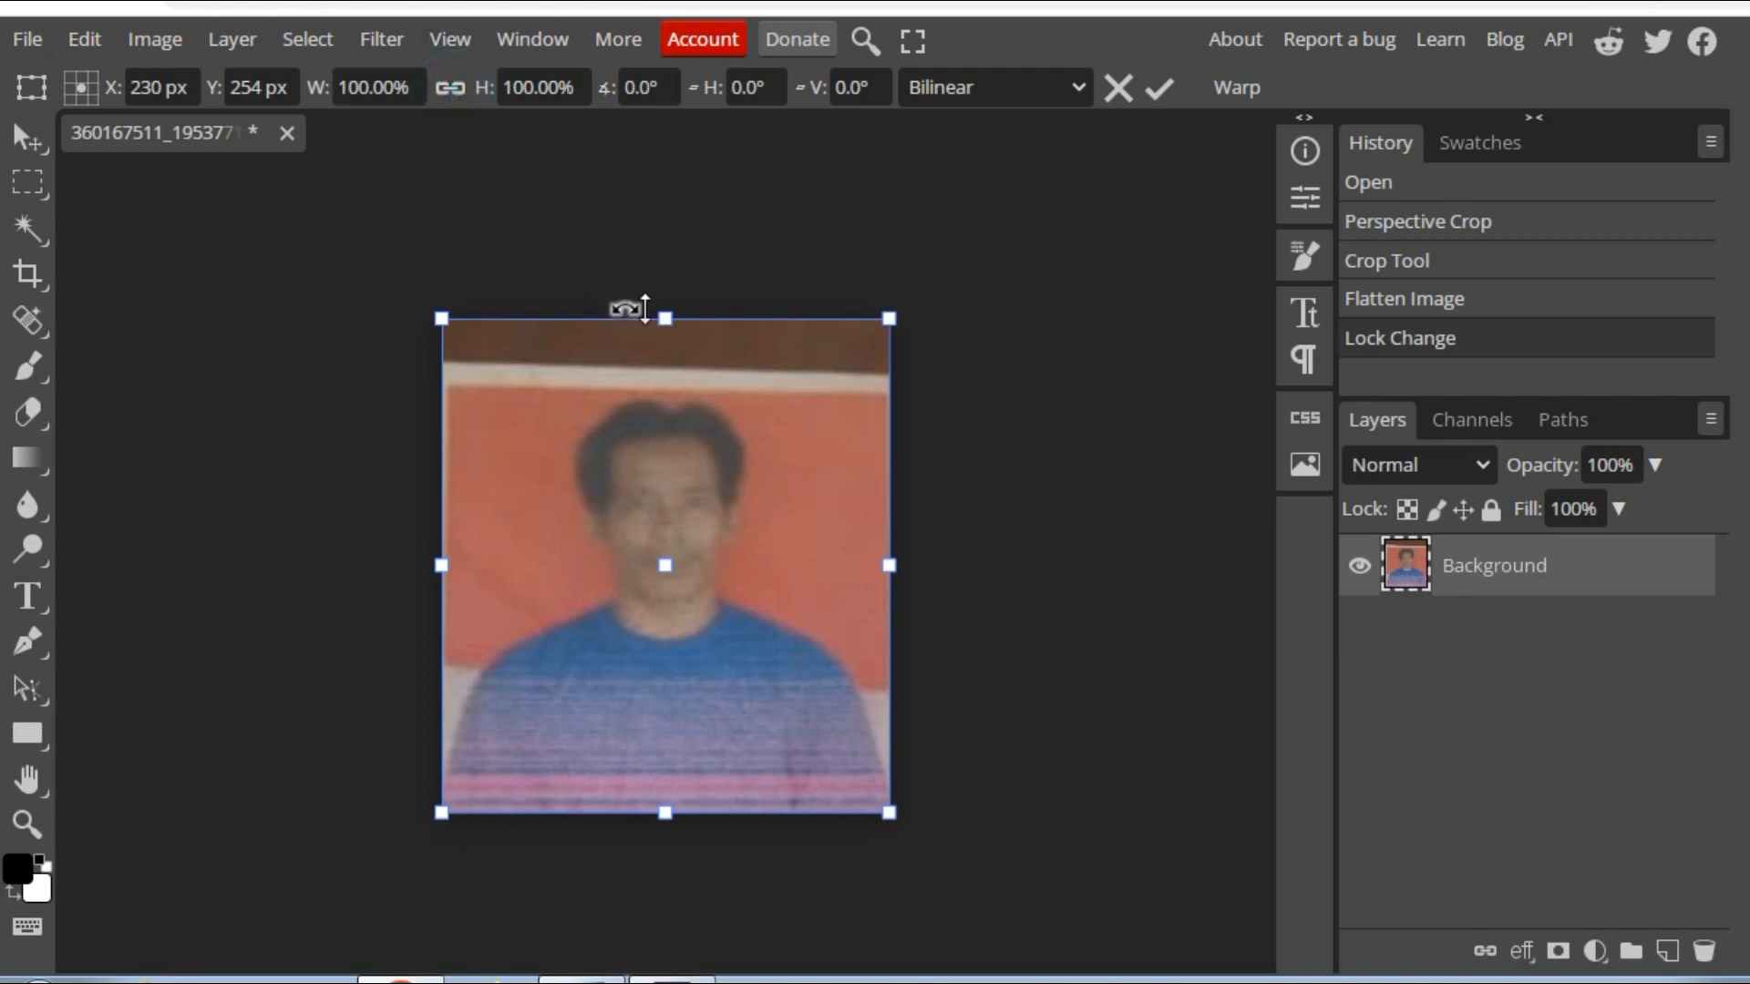
drag(666, 321, 670, 256)
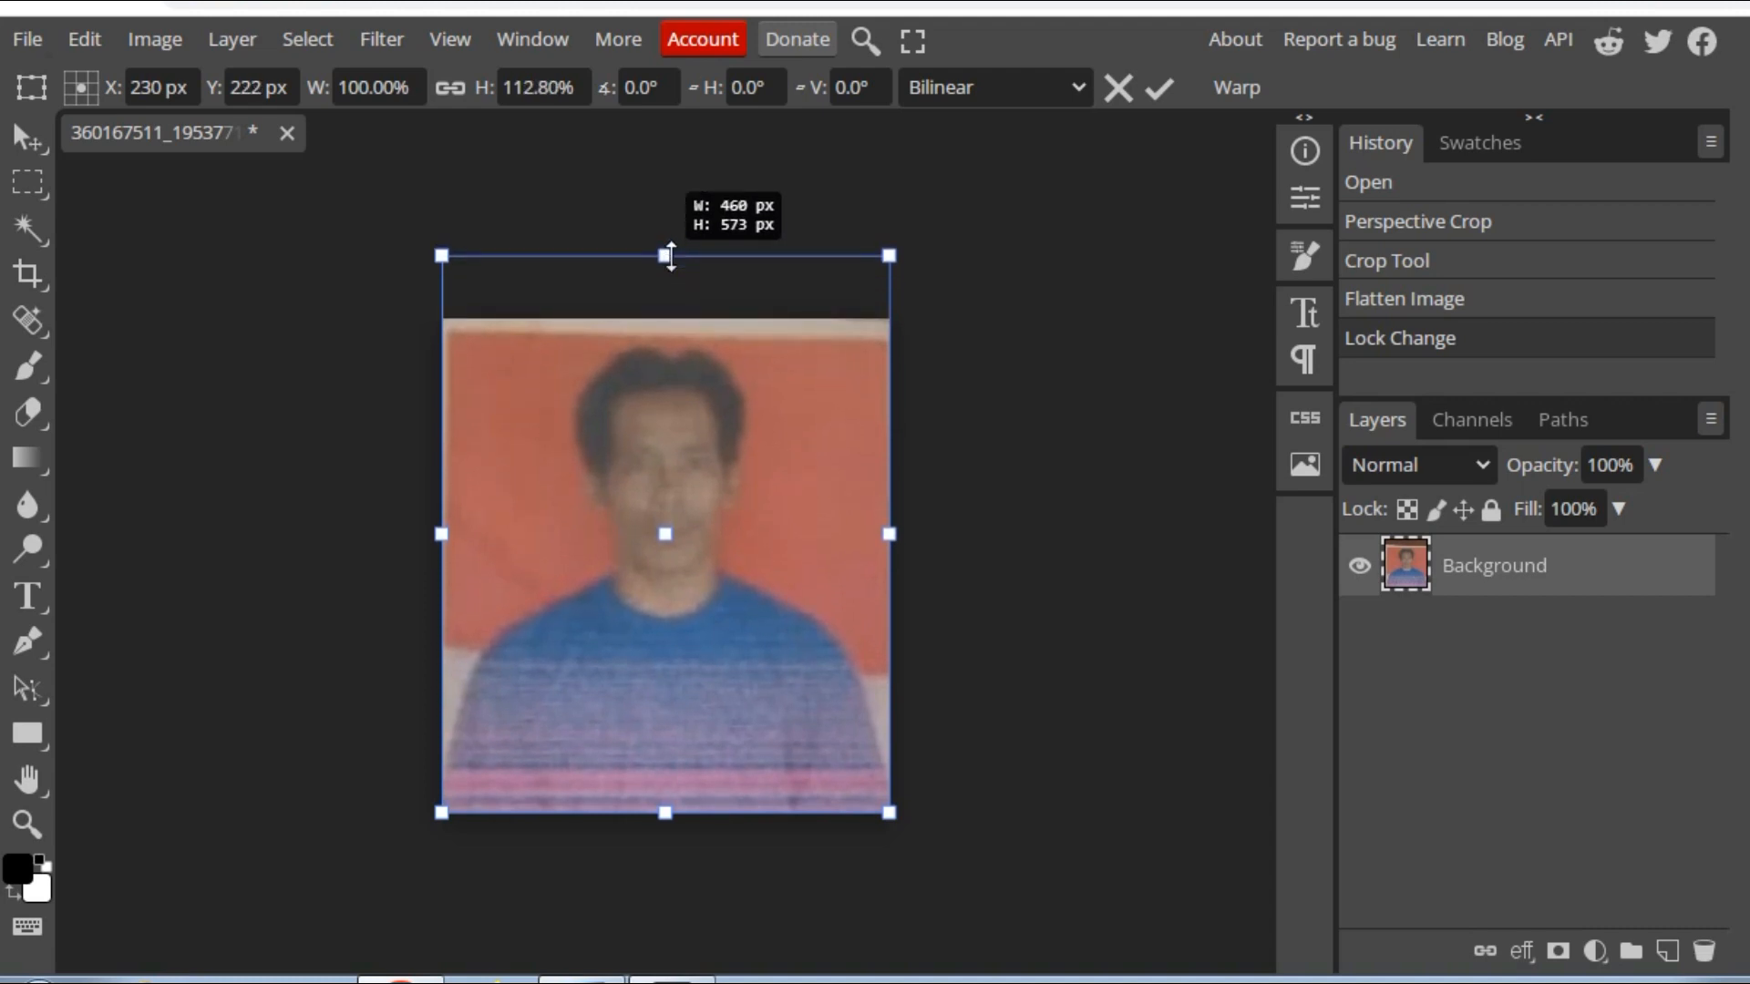
drag(671, 255, 675, 259)
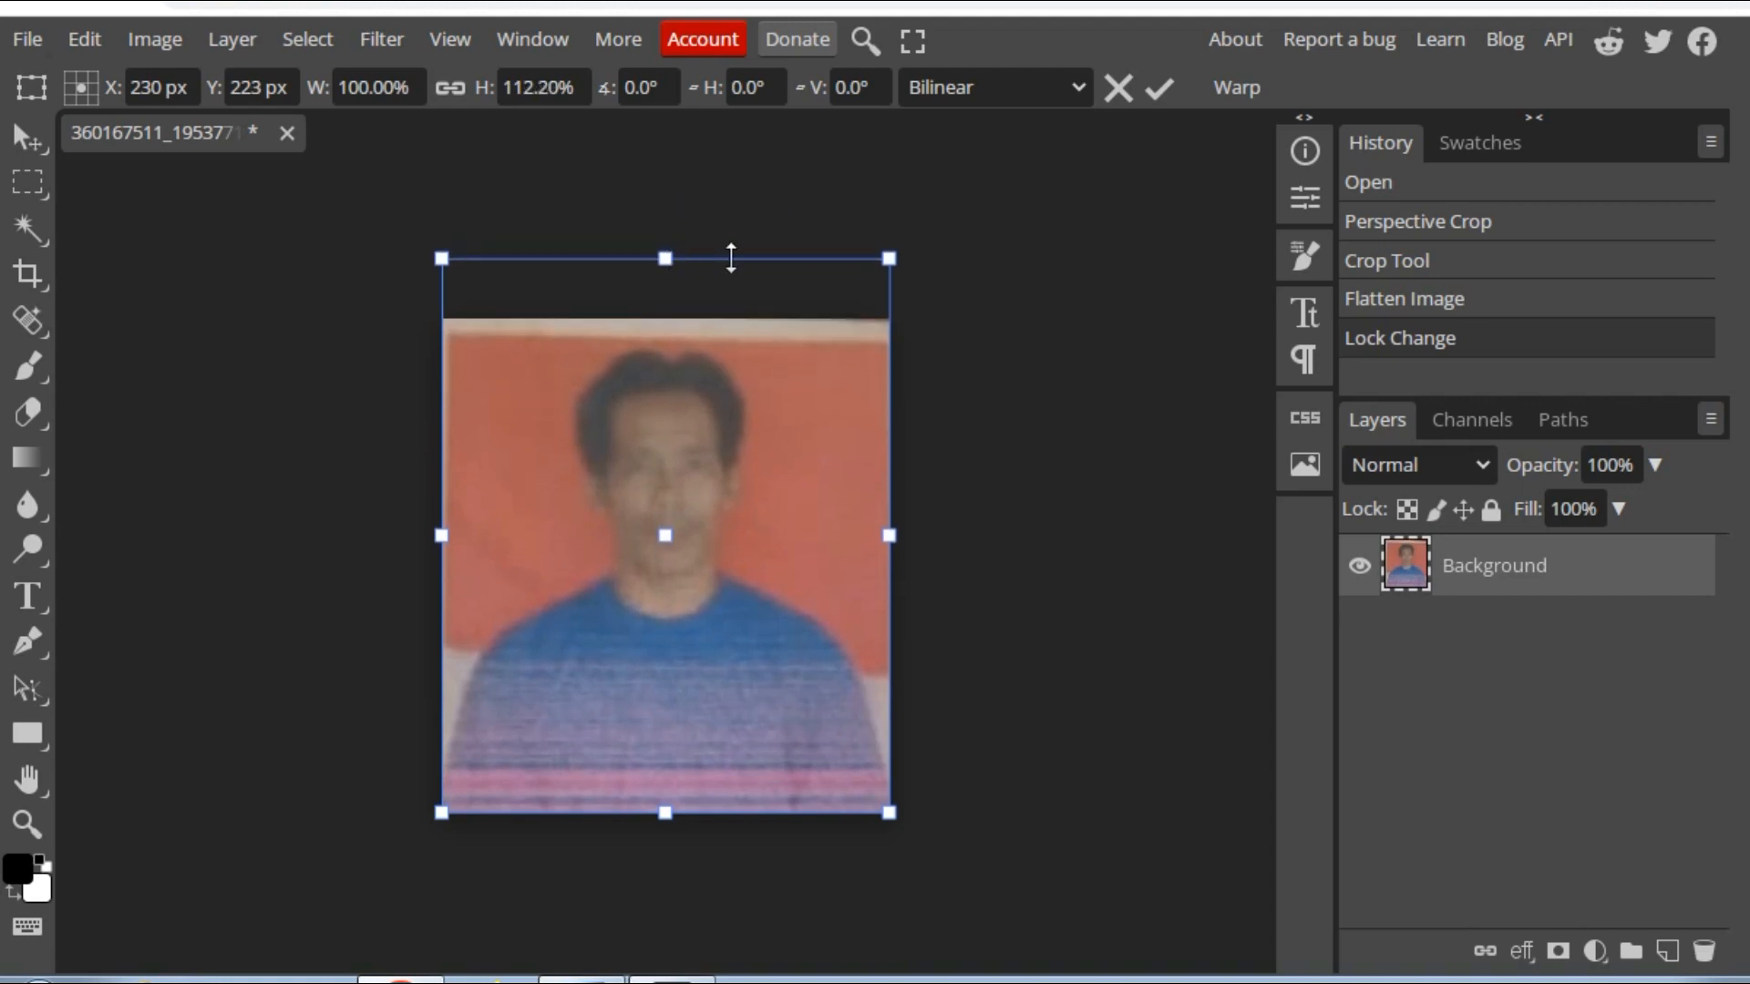
click(1166, 93)
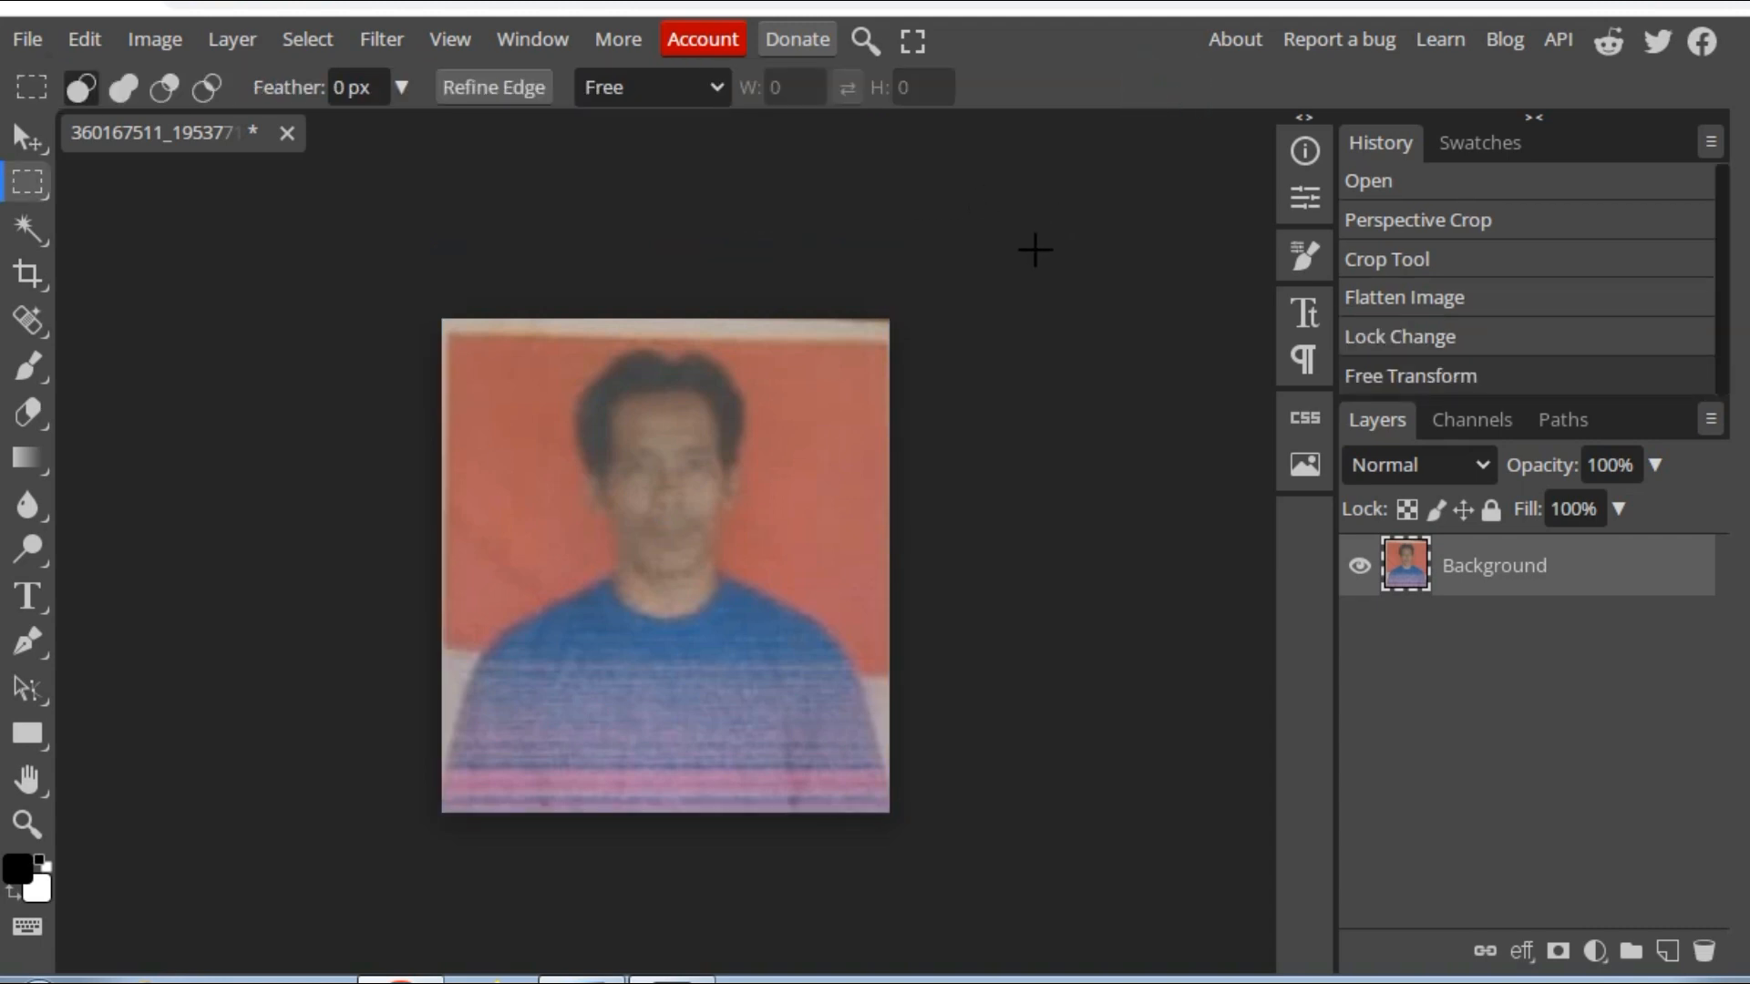
Crop the pale border off the portrait's top and narrow strips off both sides, and flatten the image.
click(36, 288)
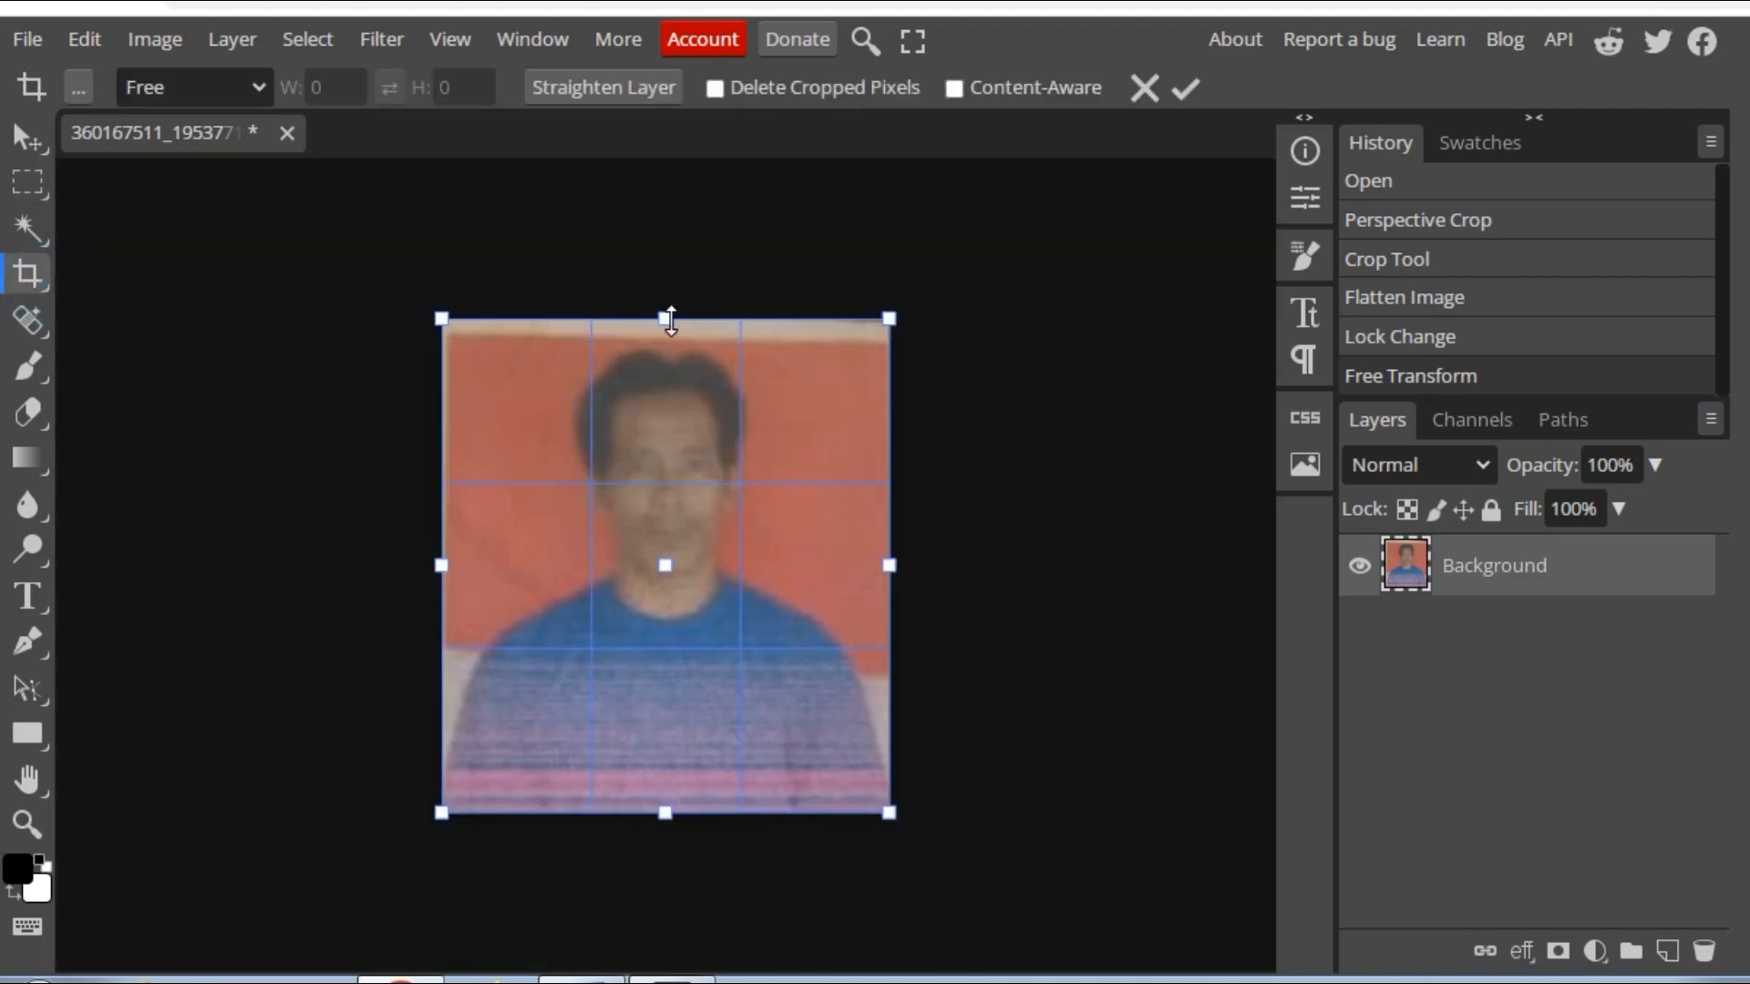
drag(666, 319, 670, 337)
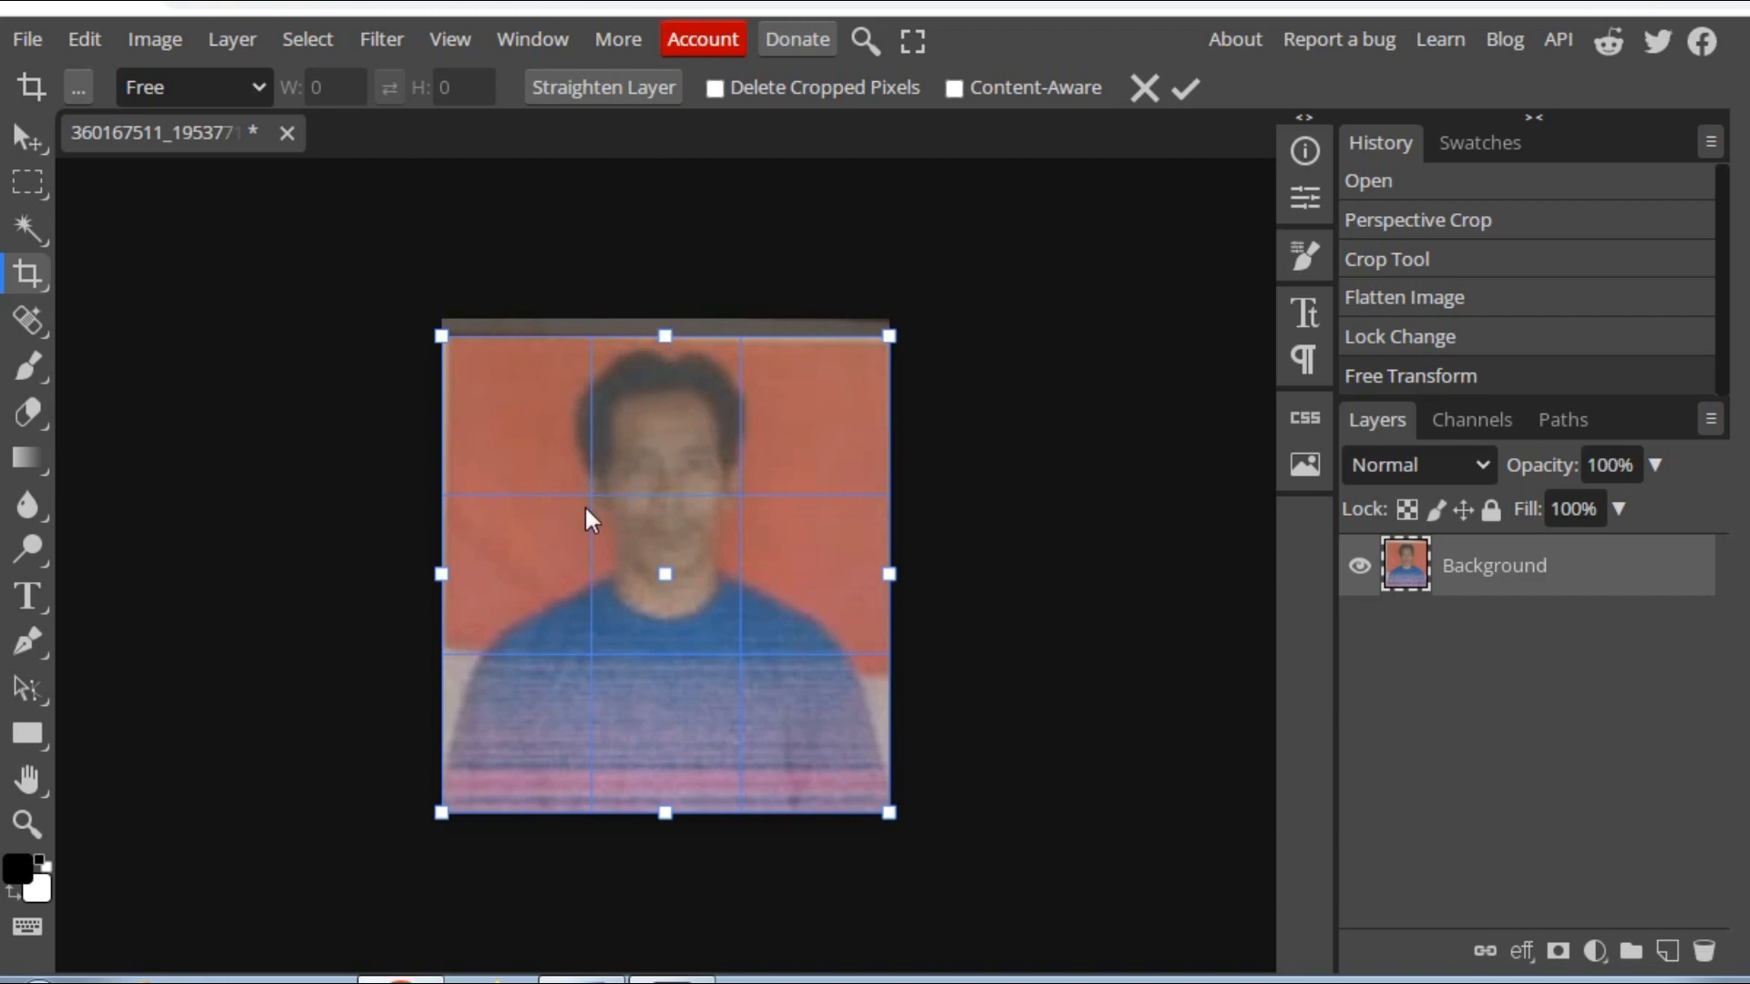
drag(440, 574, 465, 577)
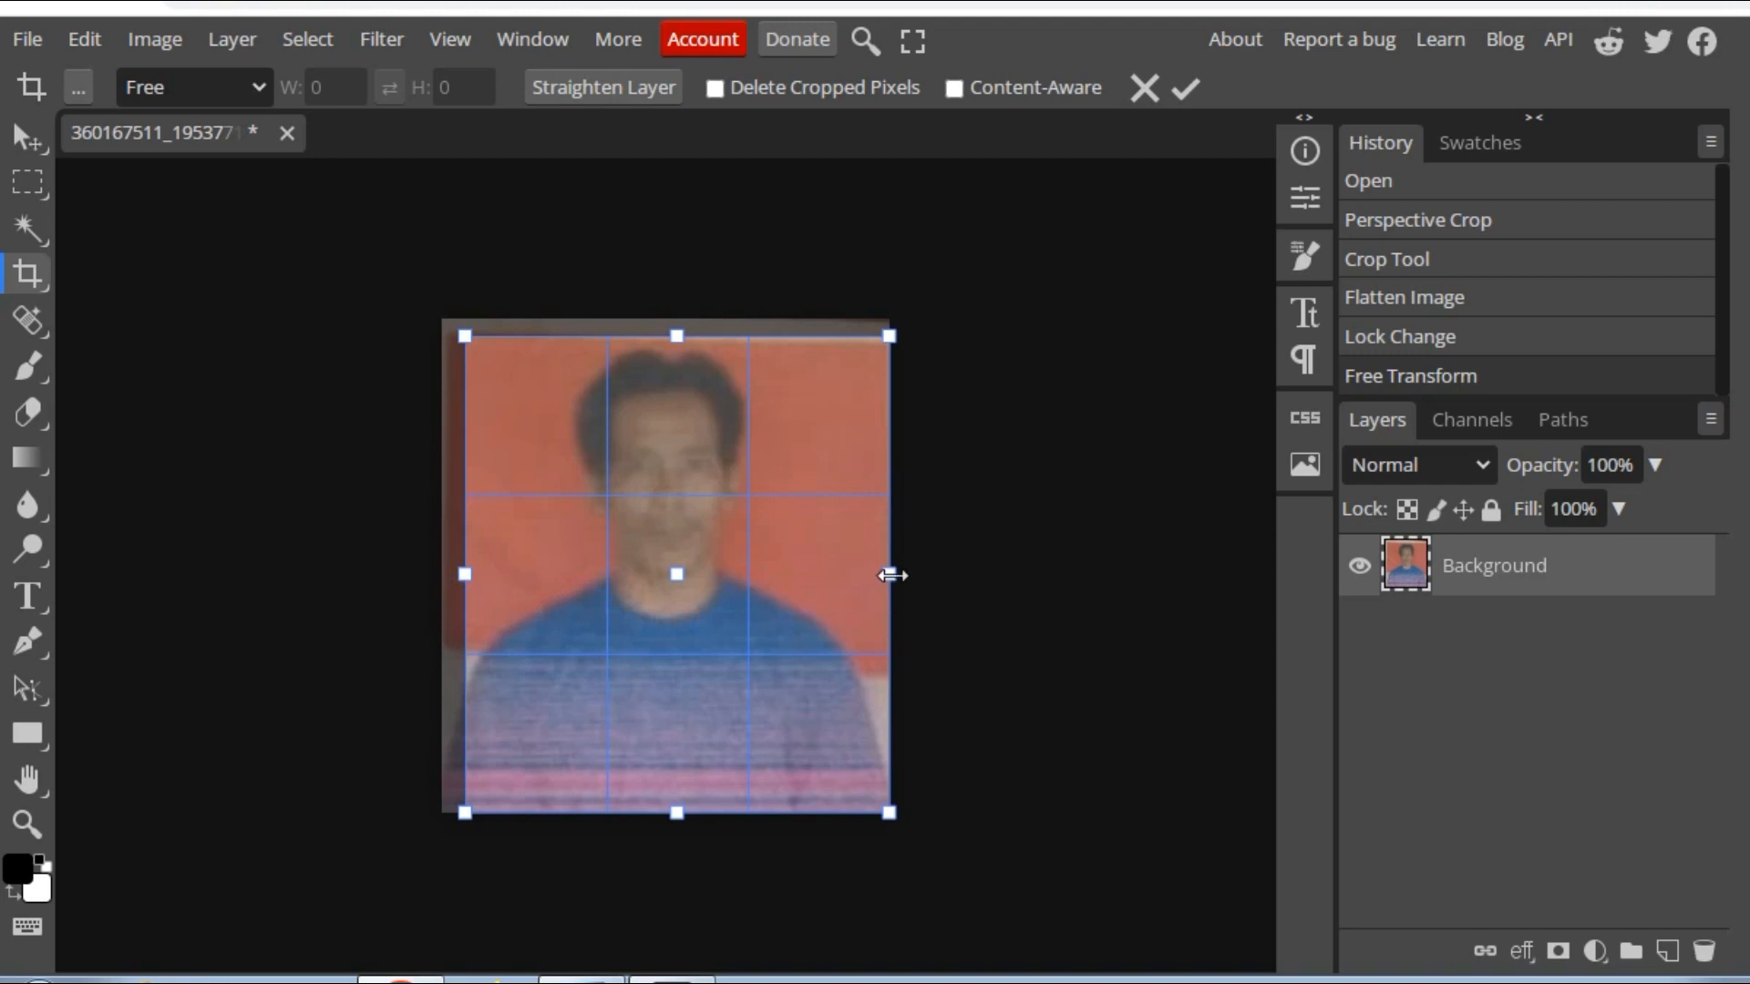
drag(892, 575, 875, 568)
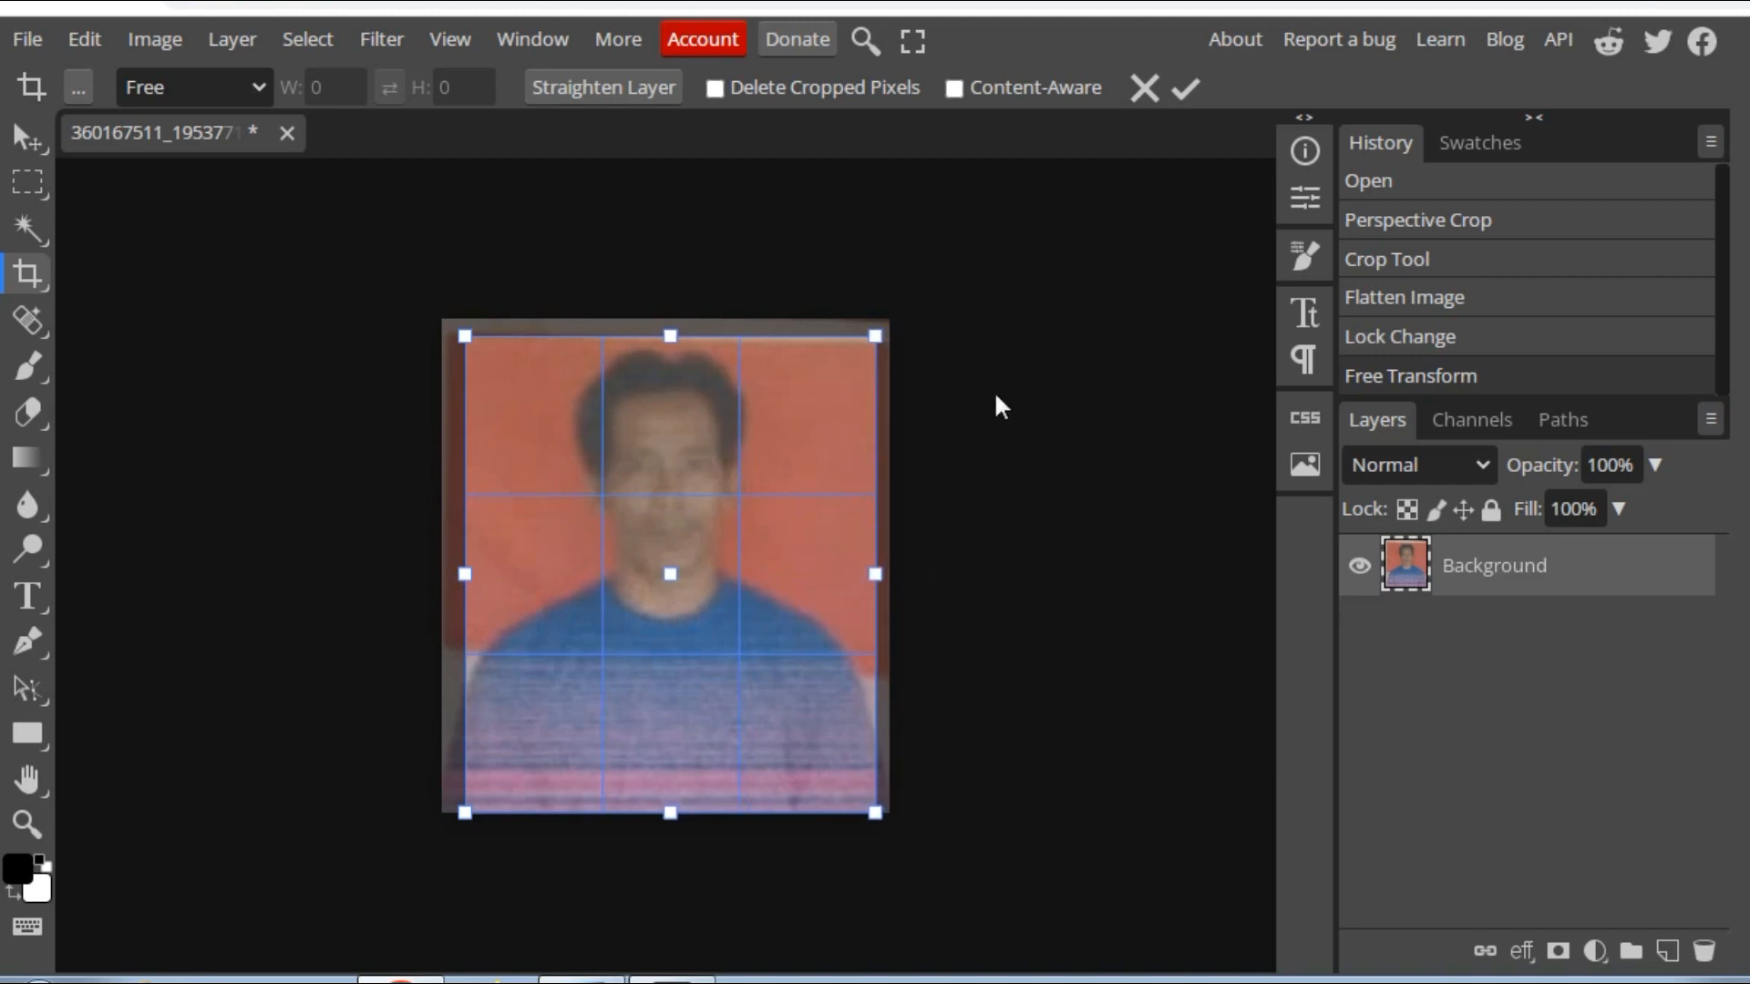
click(1190, 88)
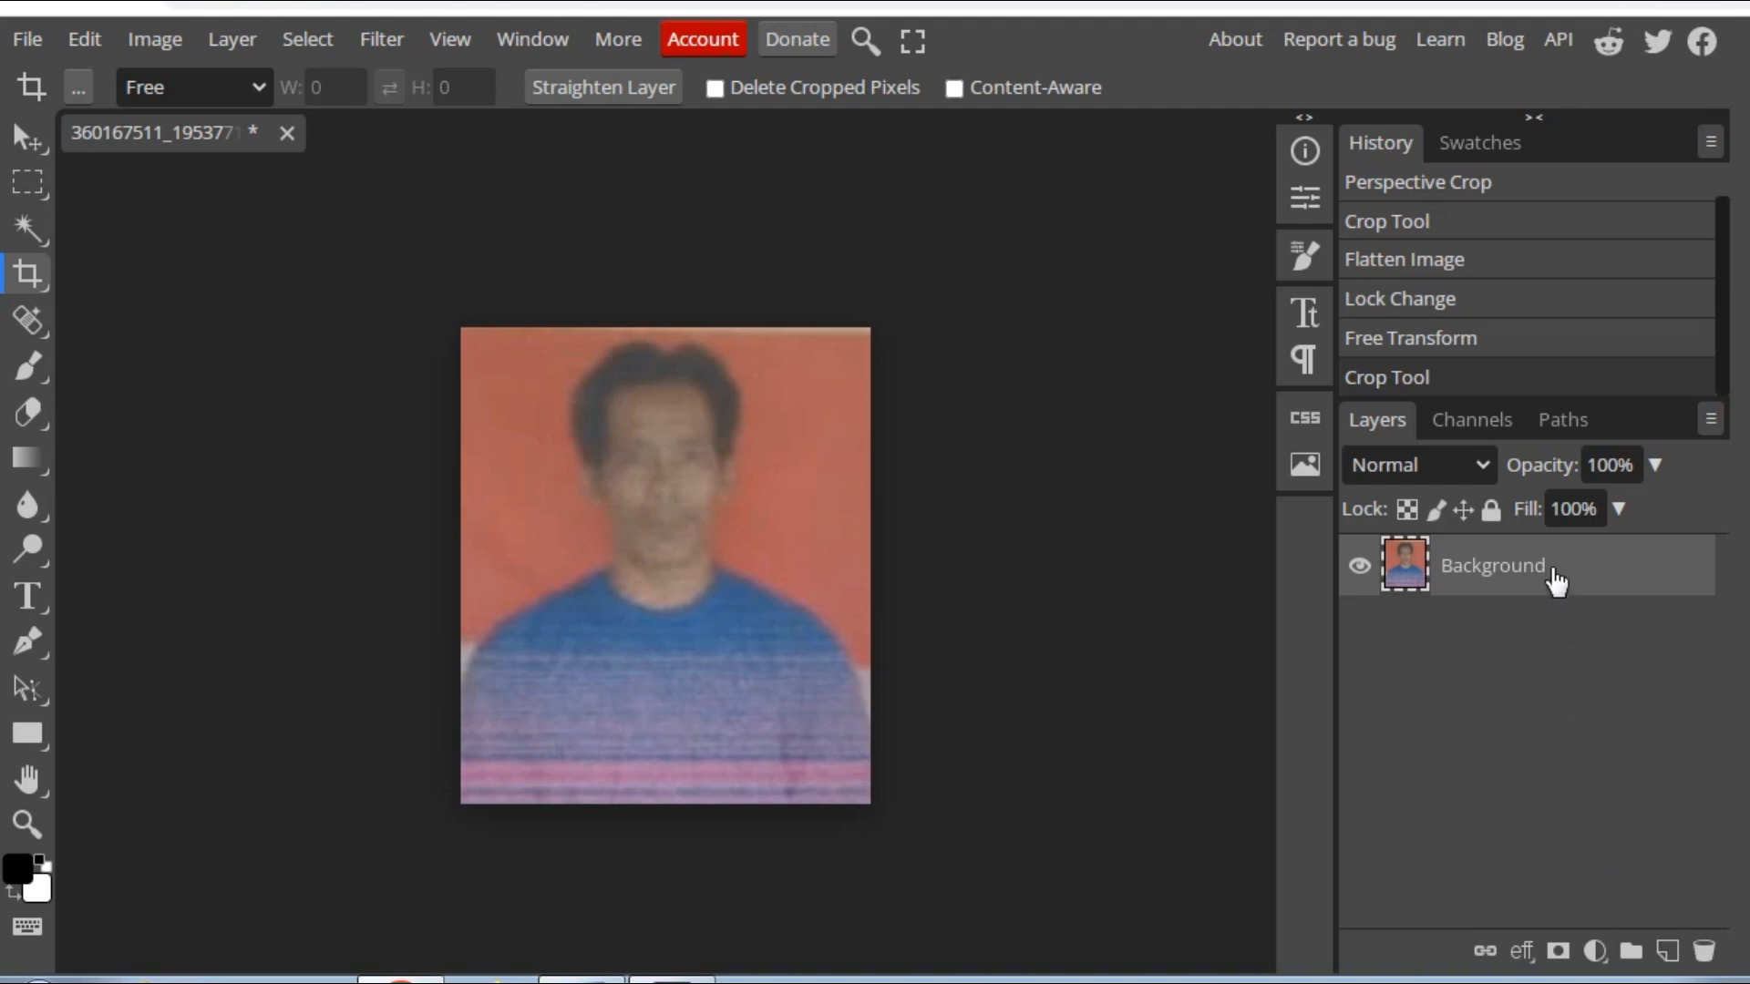
right_click(1508, 567)
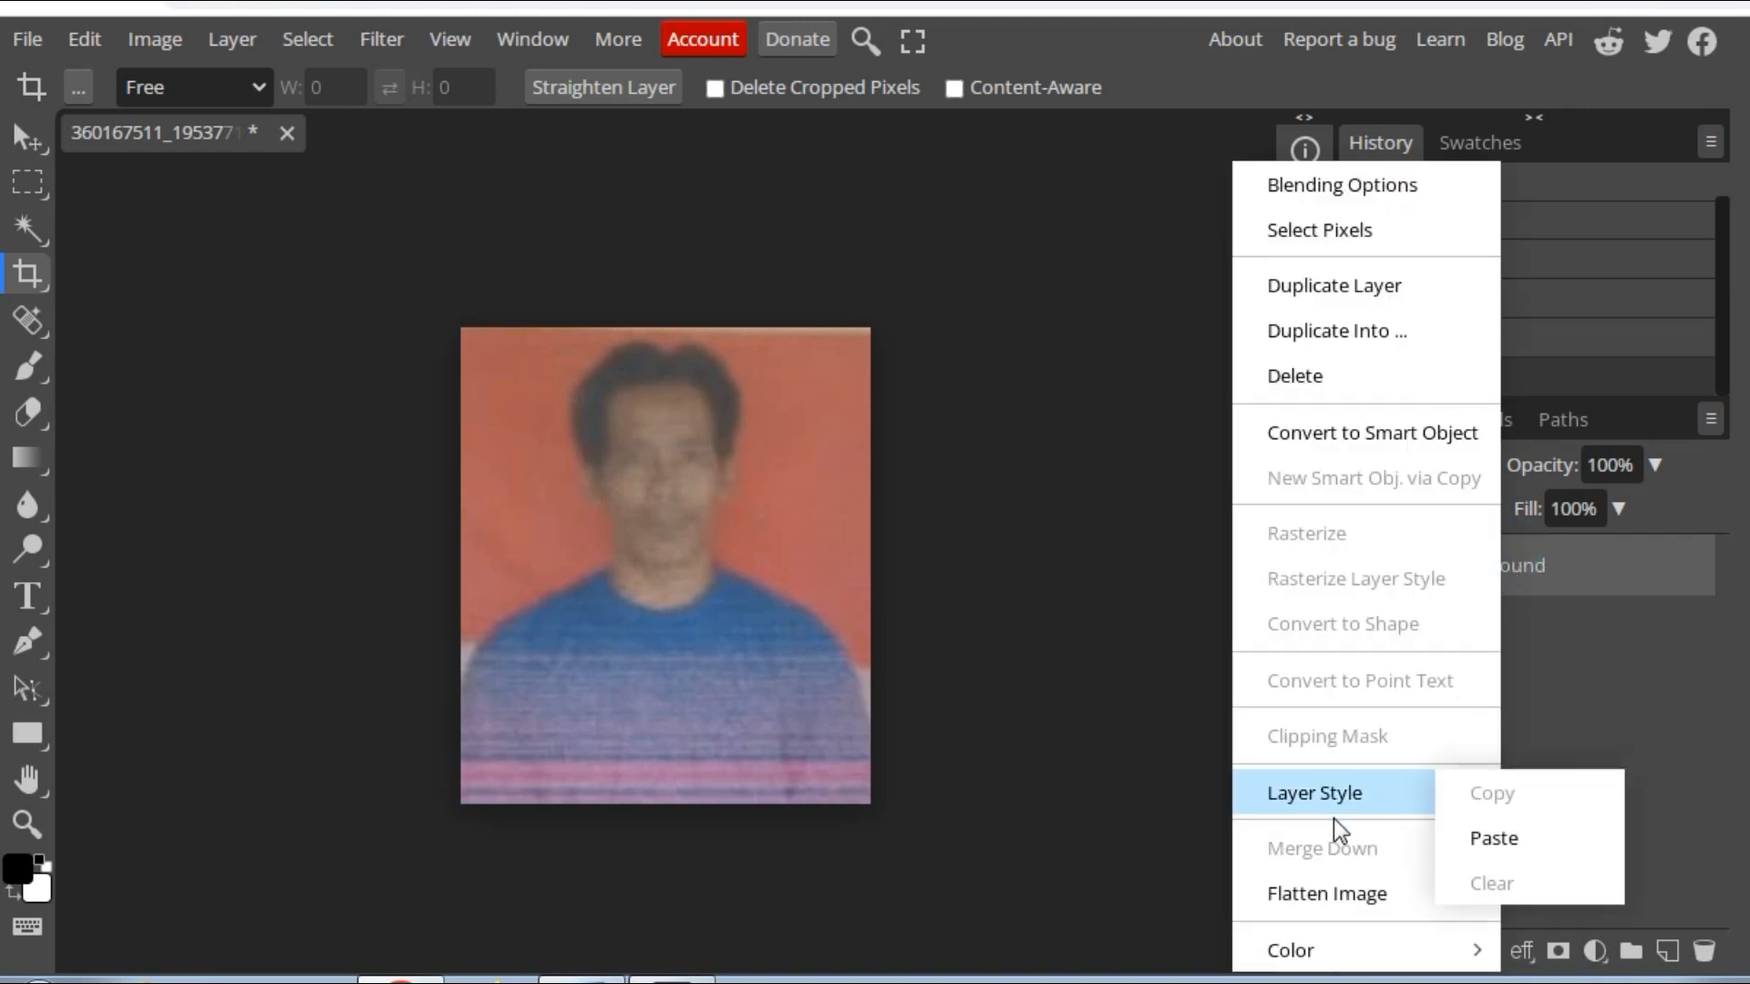
click(1342, 888)
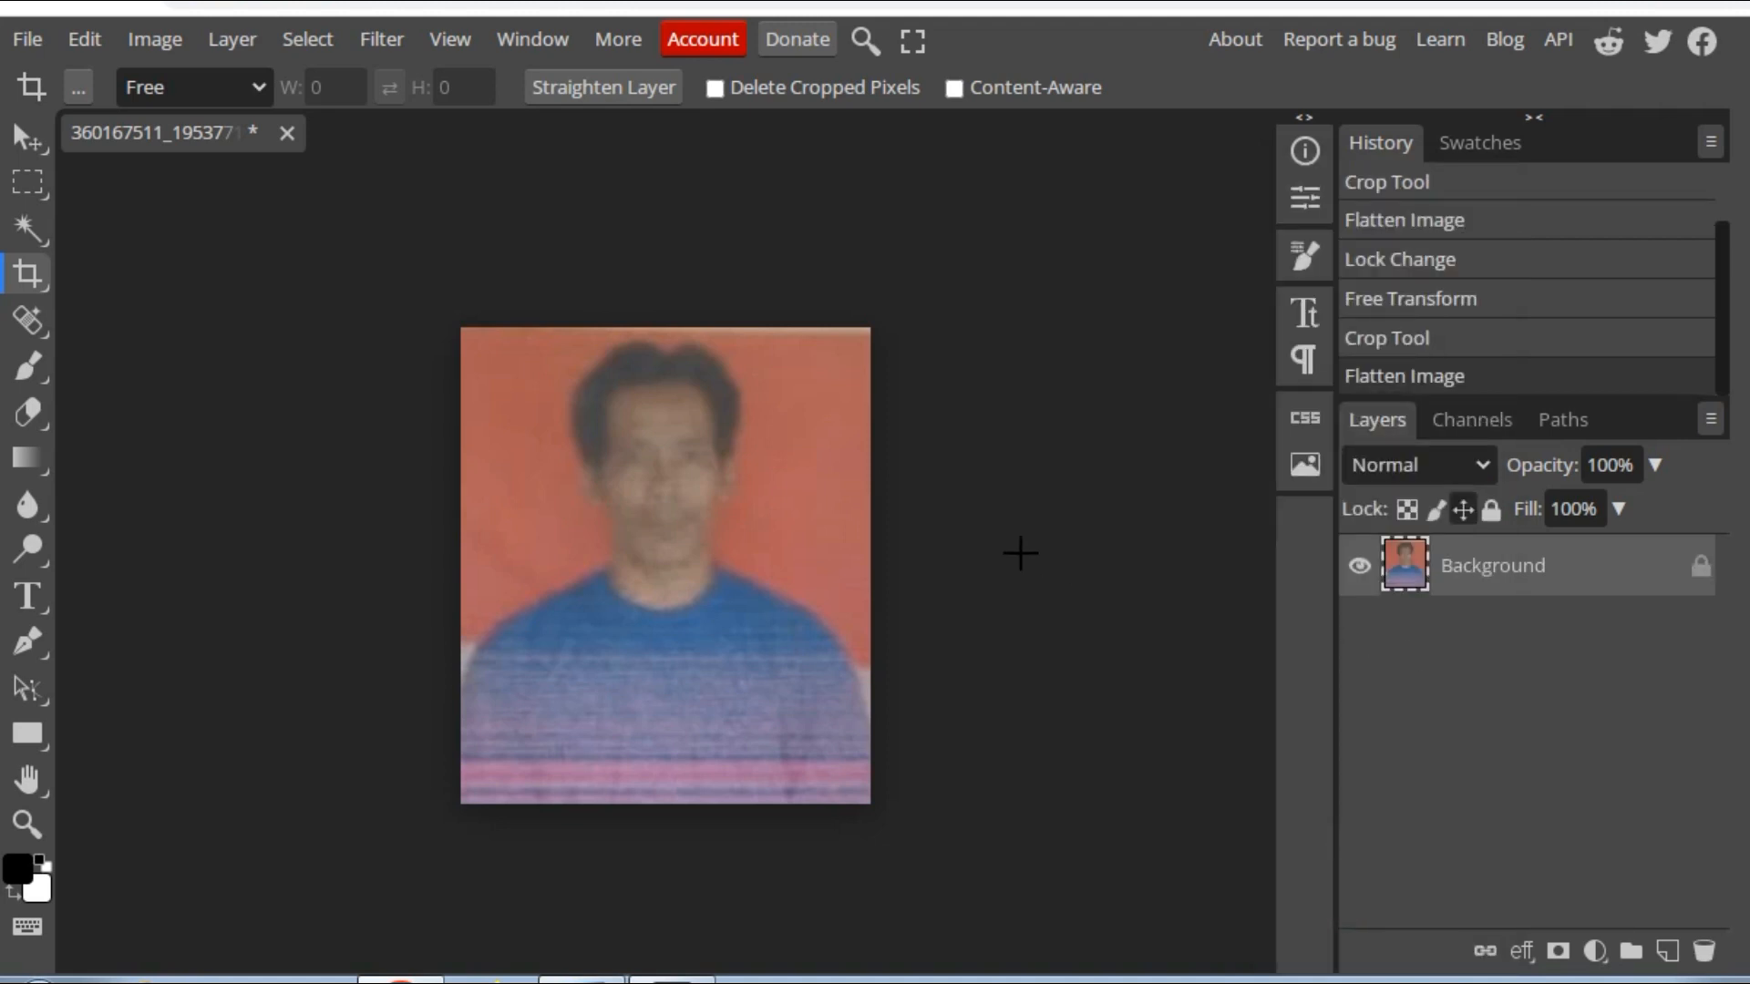
Export the cropped portrait as a JPG at 100% quality.
click(31, 41)
mouse_move(170, 476)
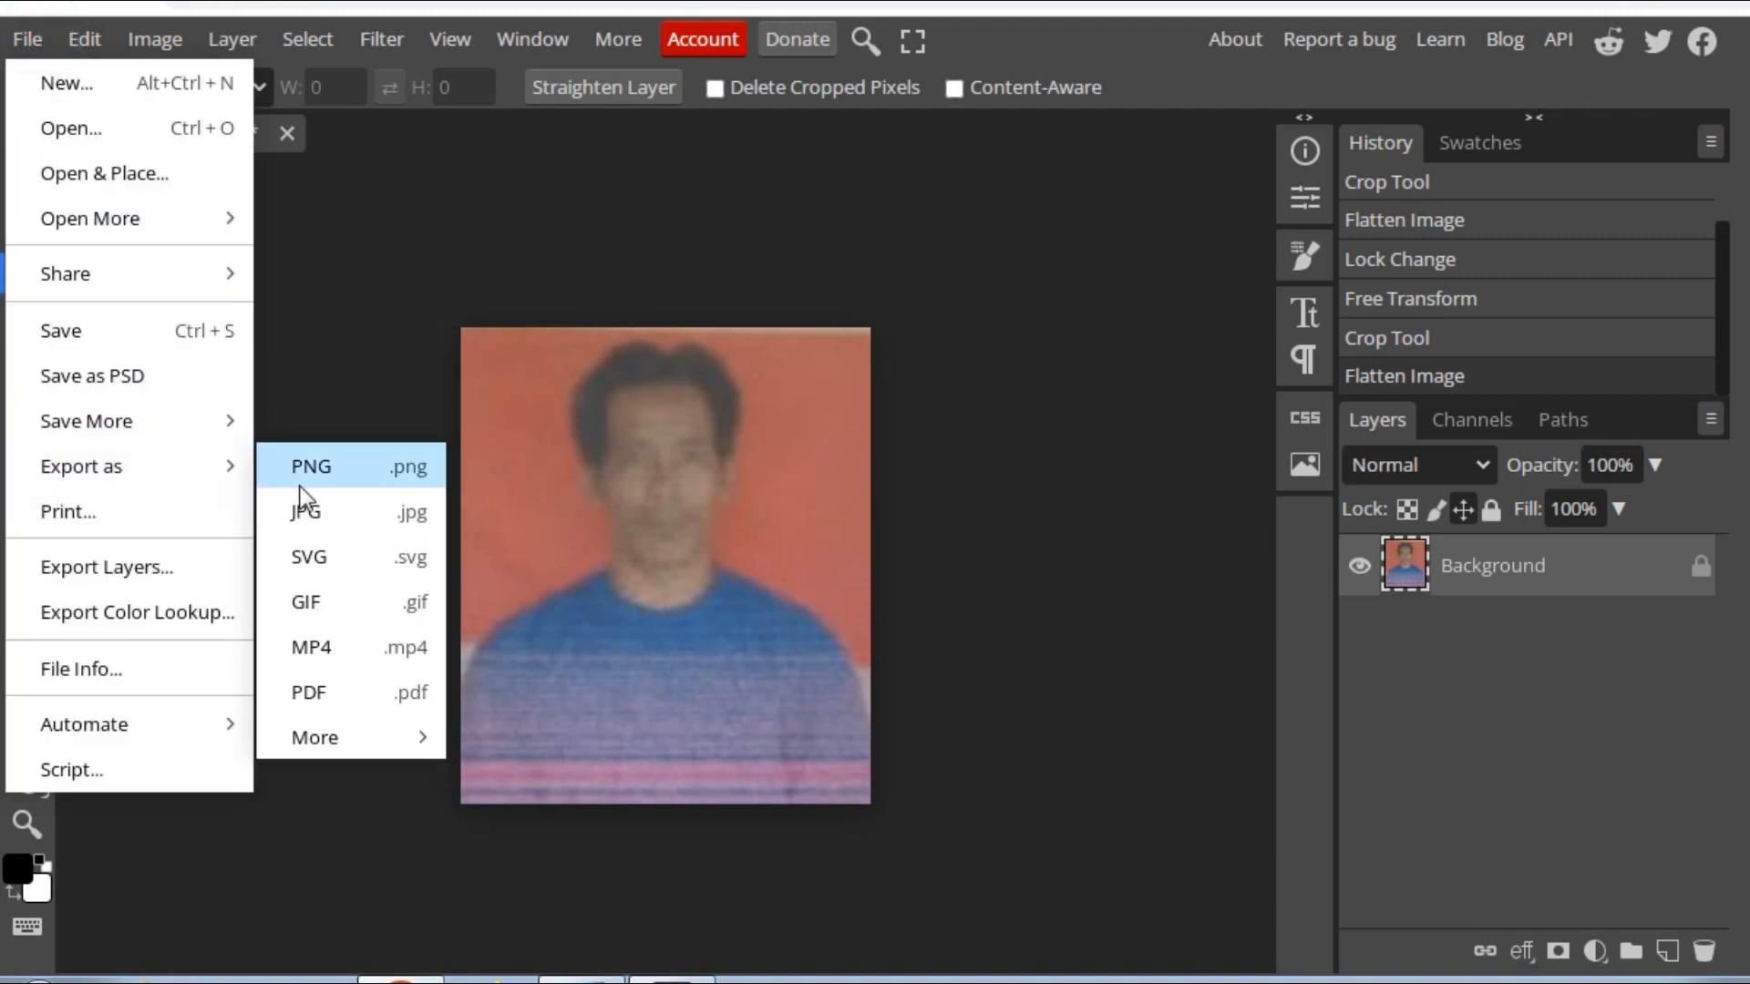
click(317, 505)
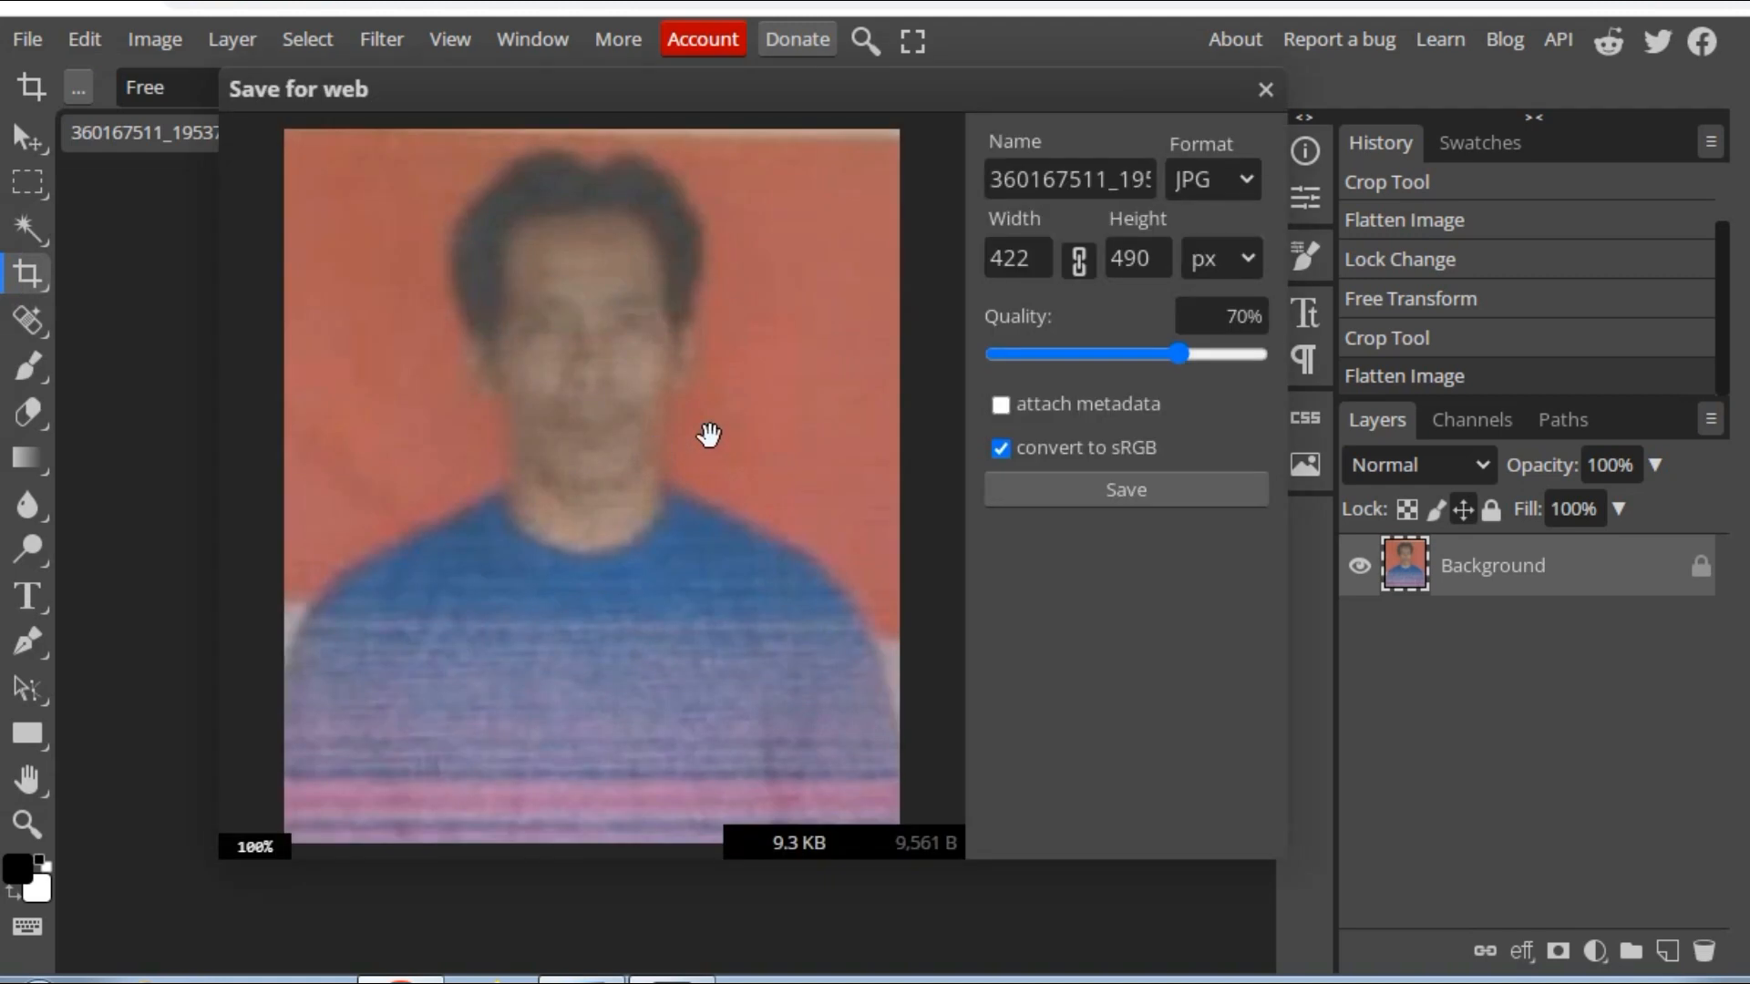
drag(1211, 357, 1280, 357)
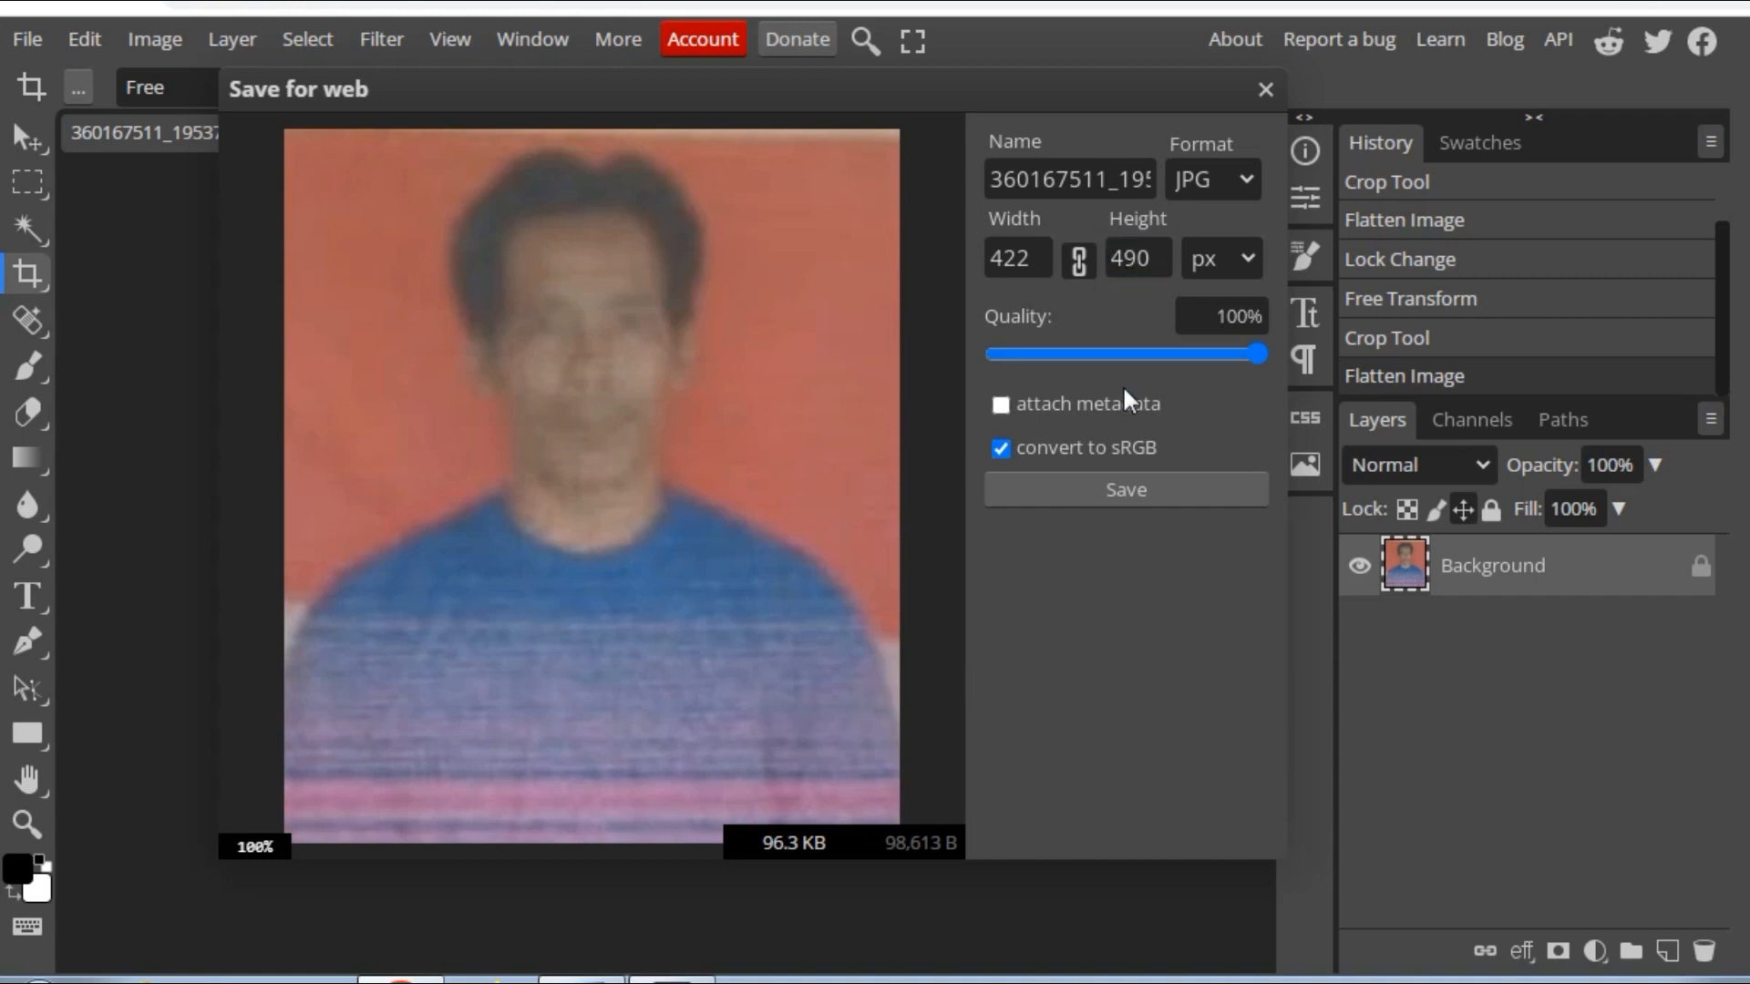
click(1127, 492)
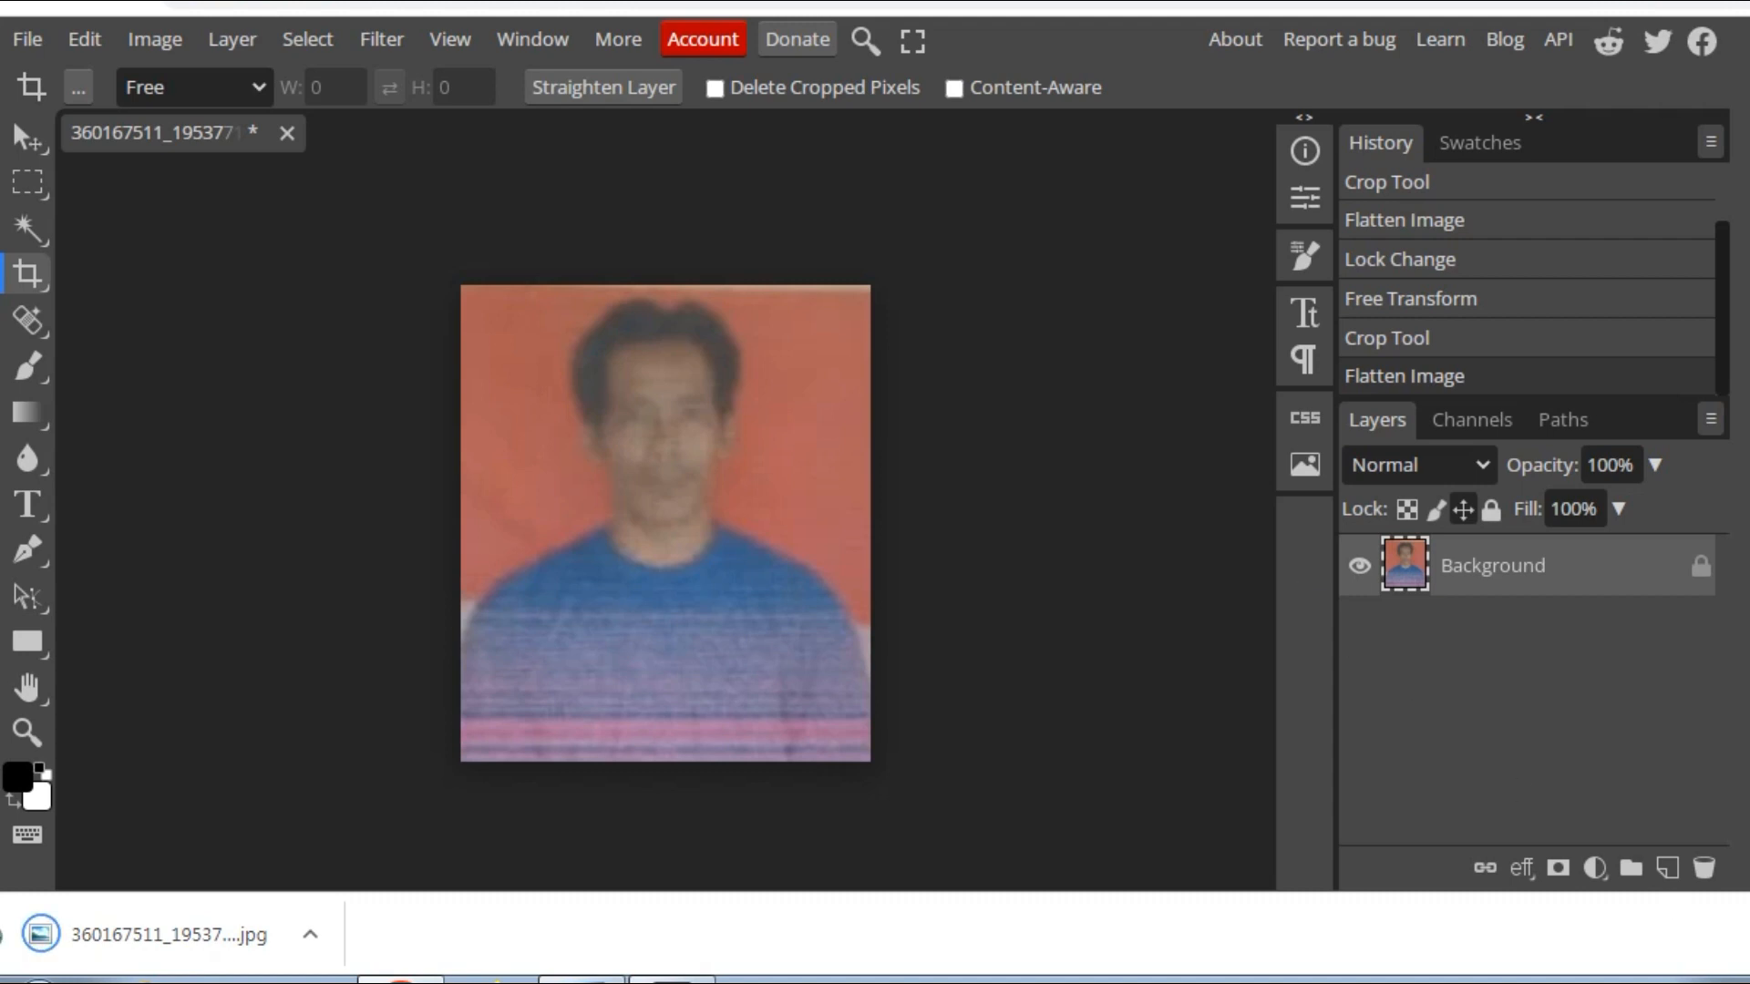
click(1747, 935)
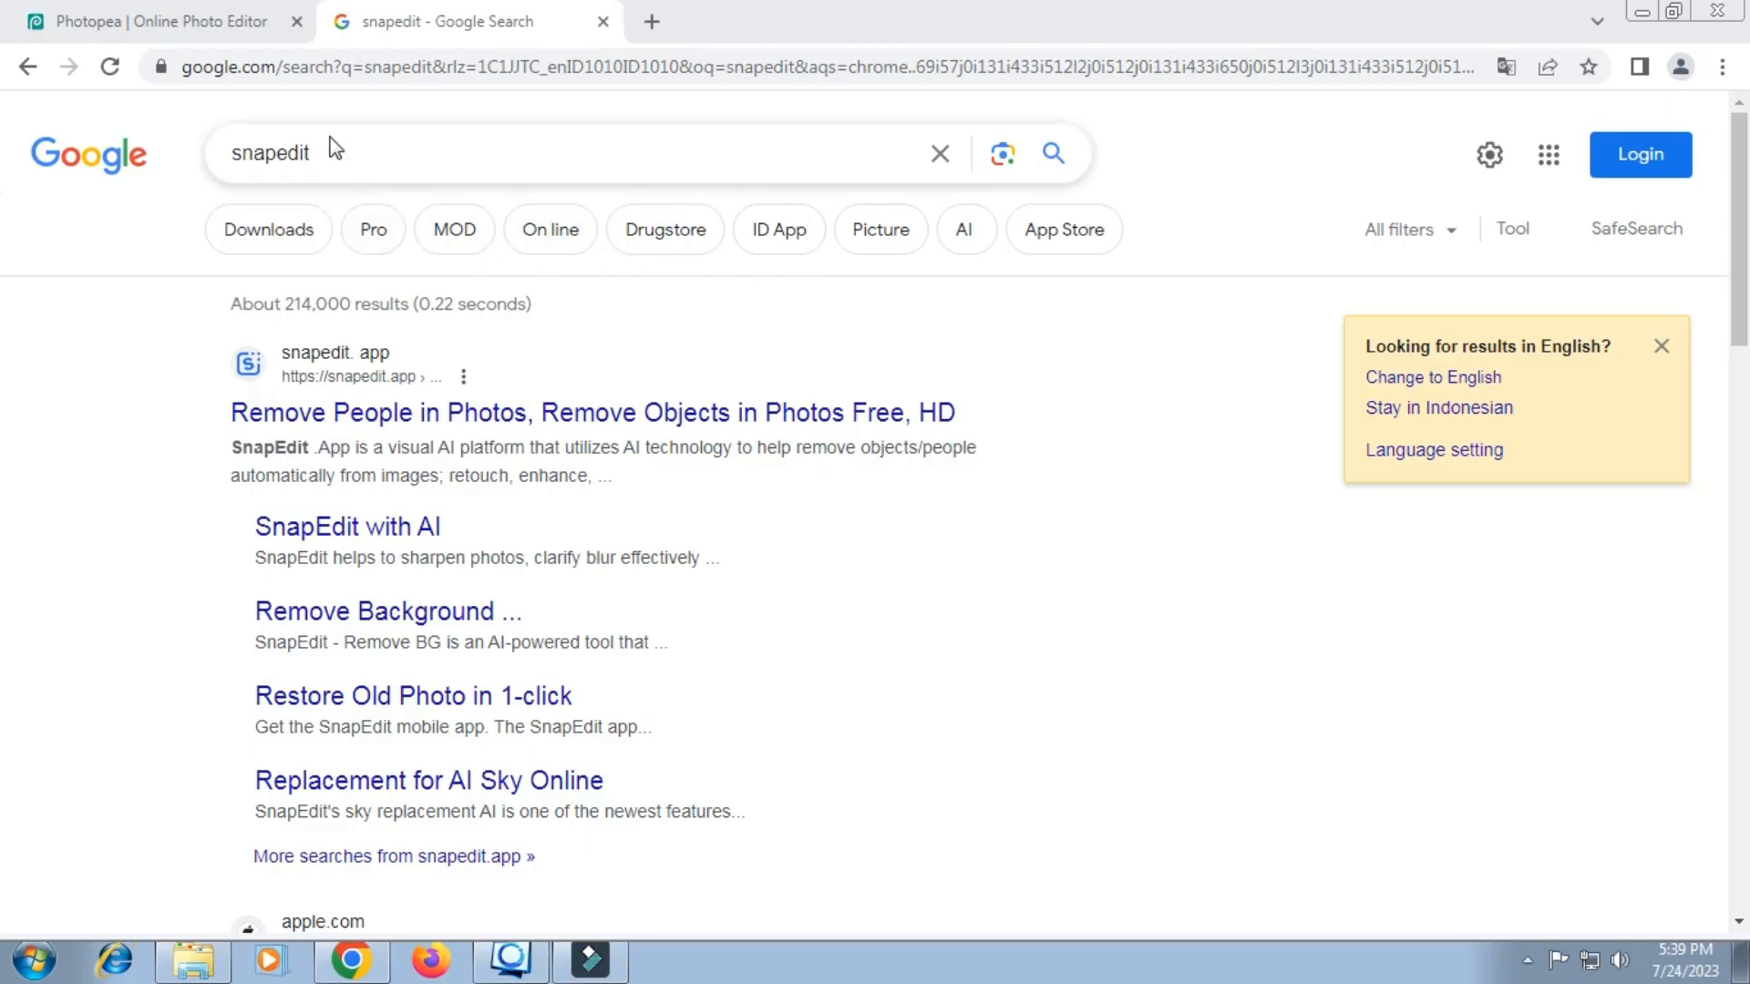
Open the SnapEdit site from the Google results for snapedit and switch its language to English.
double_click(328, 150)
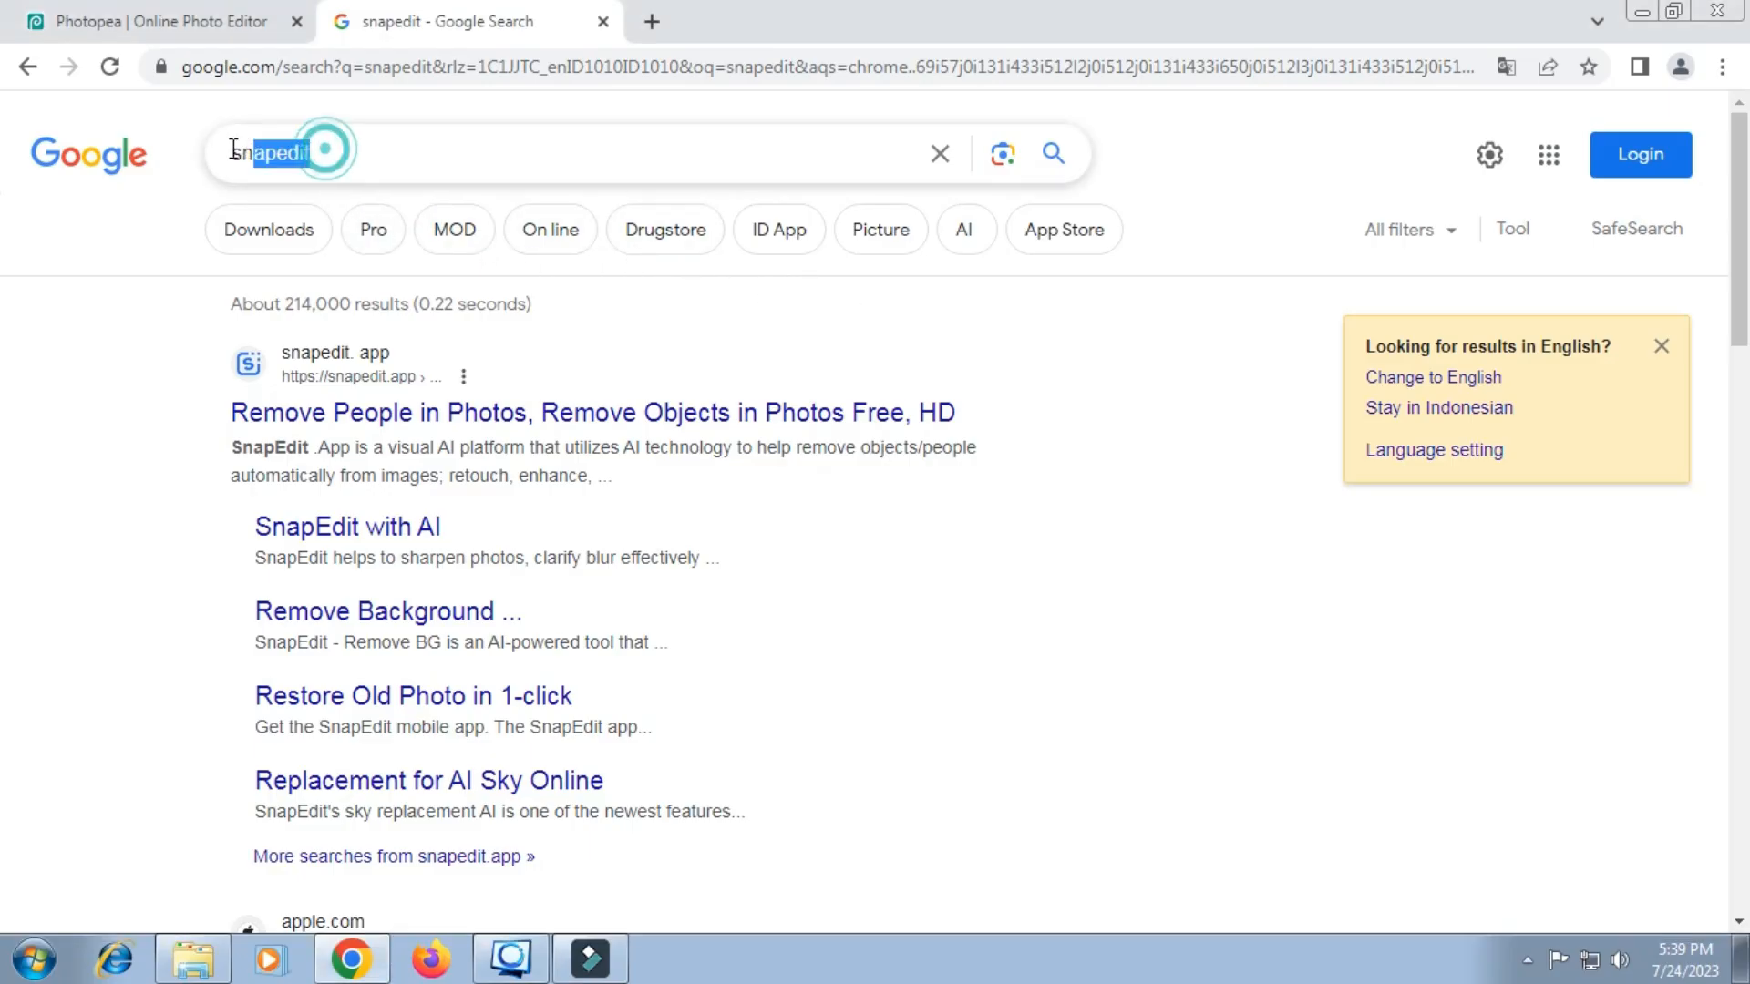
click(153, 360)
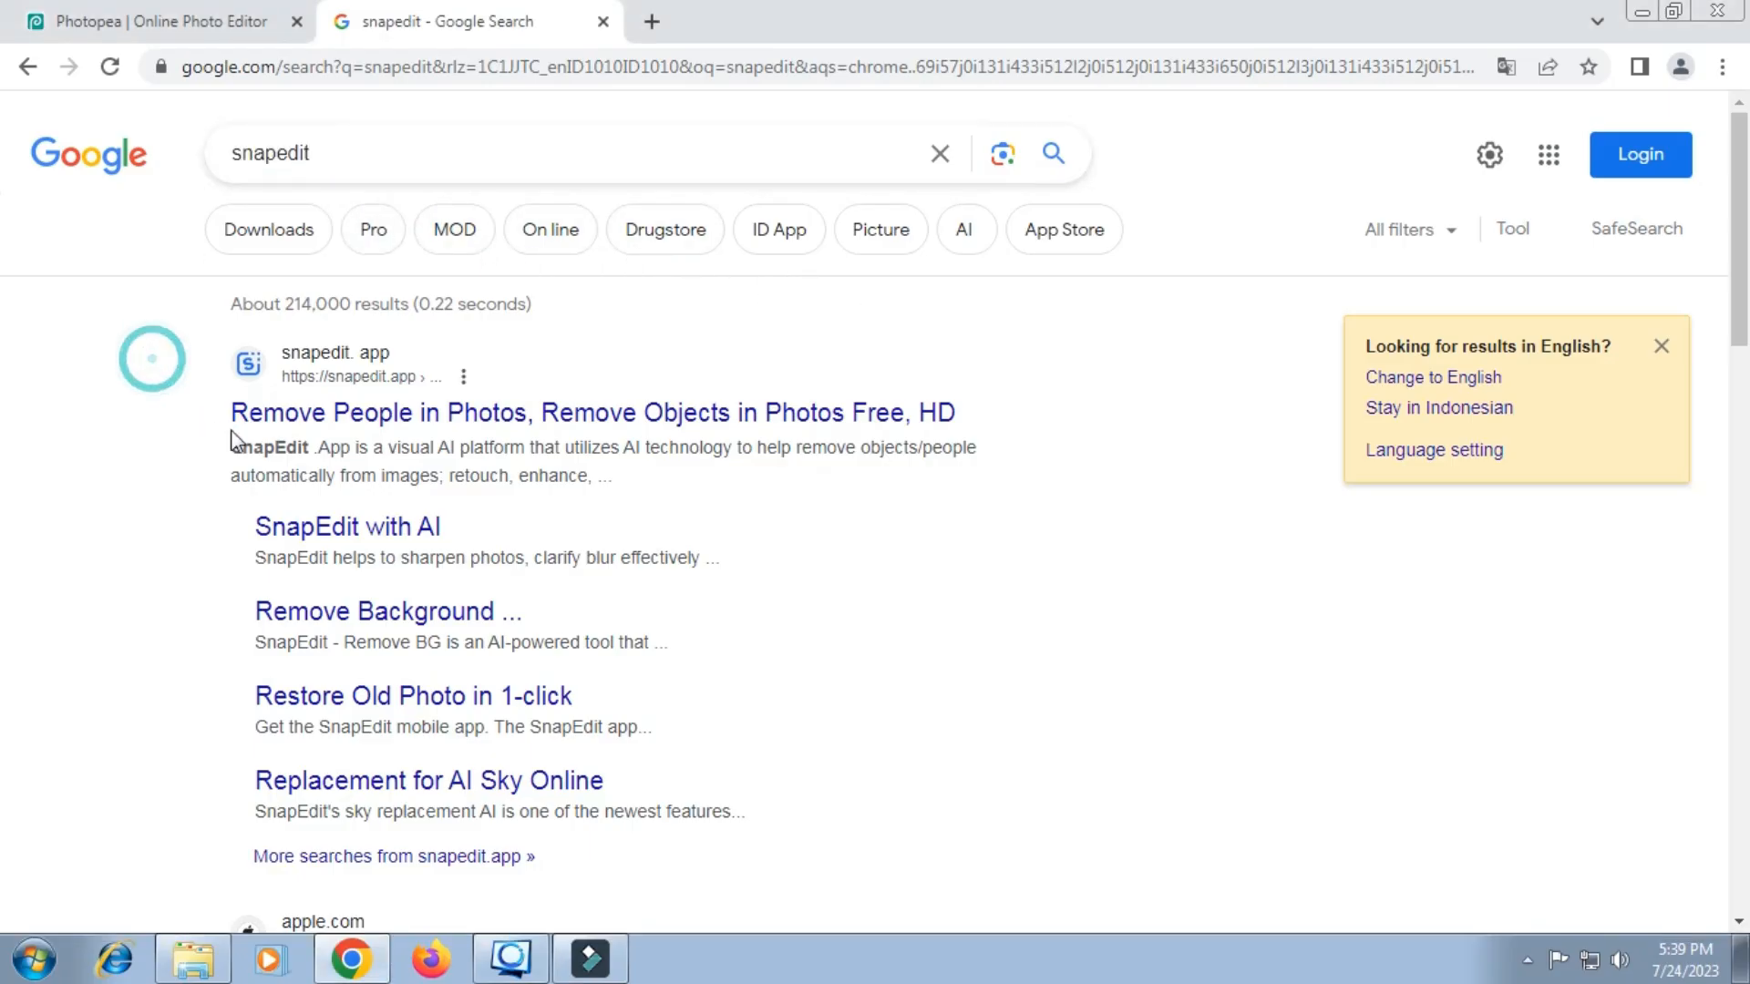
click(531, 421)
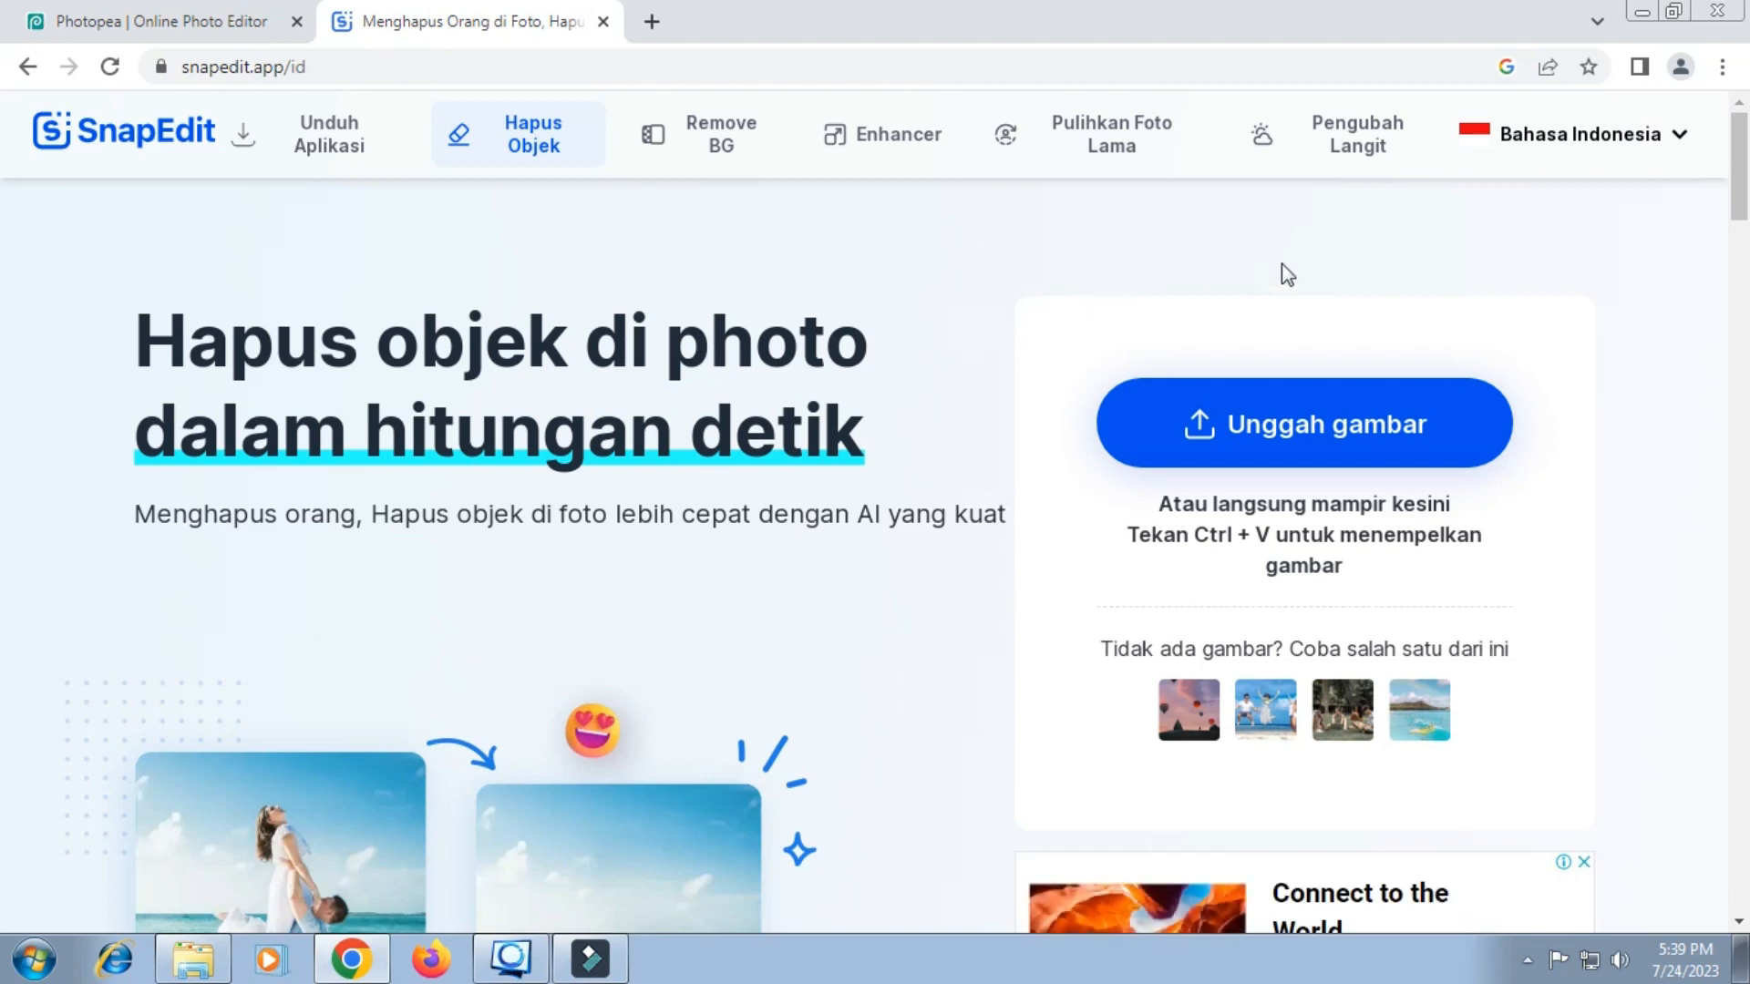
click(1686, 137)
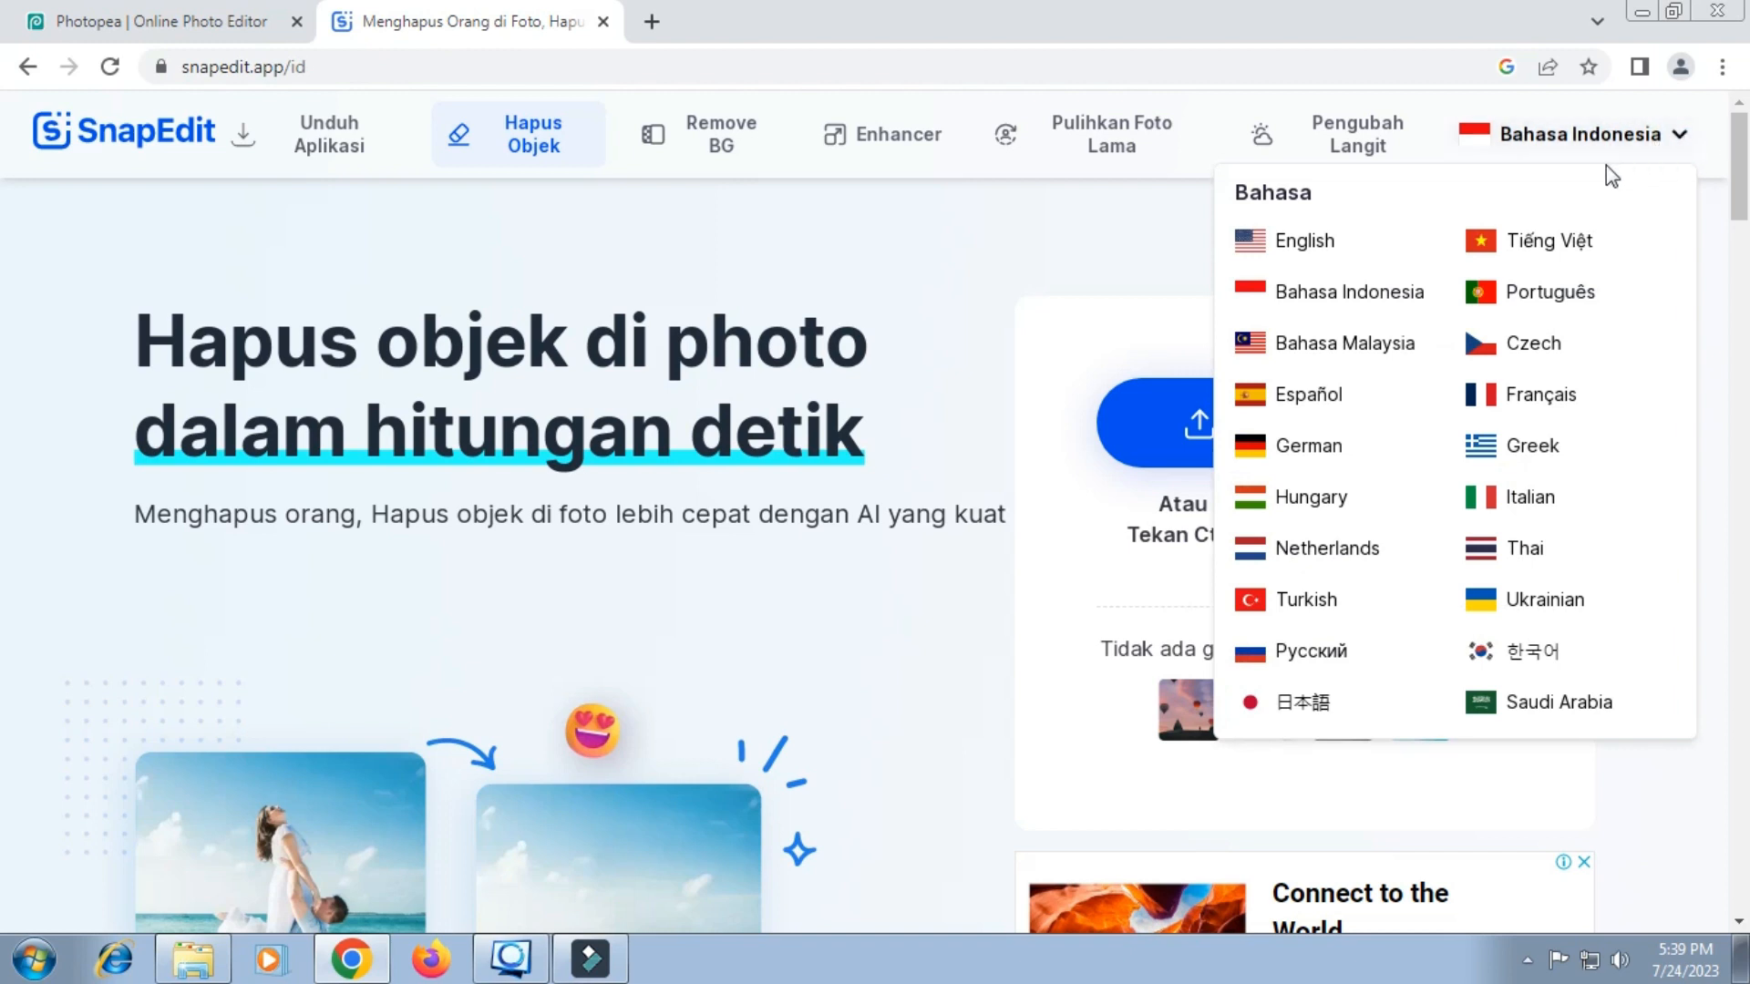
click(1312, 241)
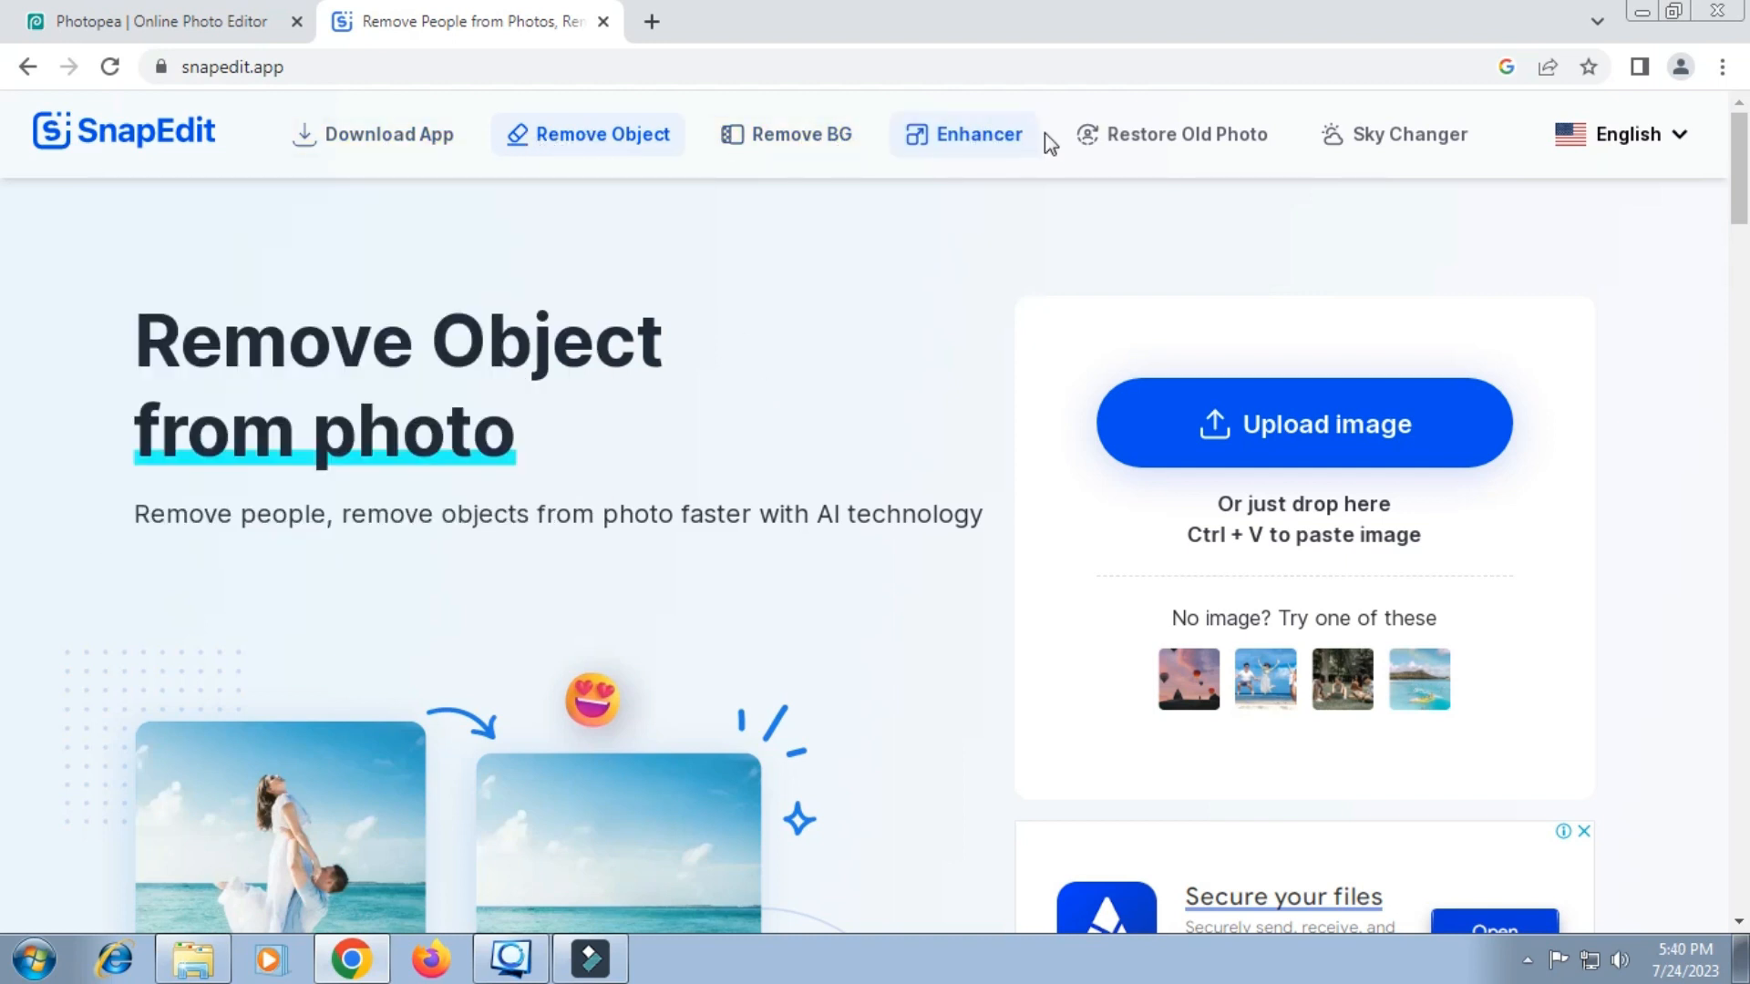
Upload the exported portrait from the Downloads folder to SnapEdit's Restore Old Photo feature.
click(1150, 144)
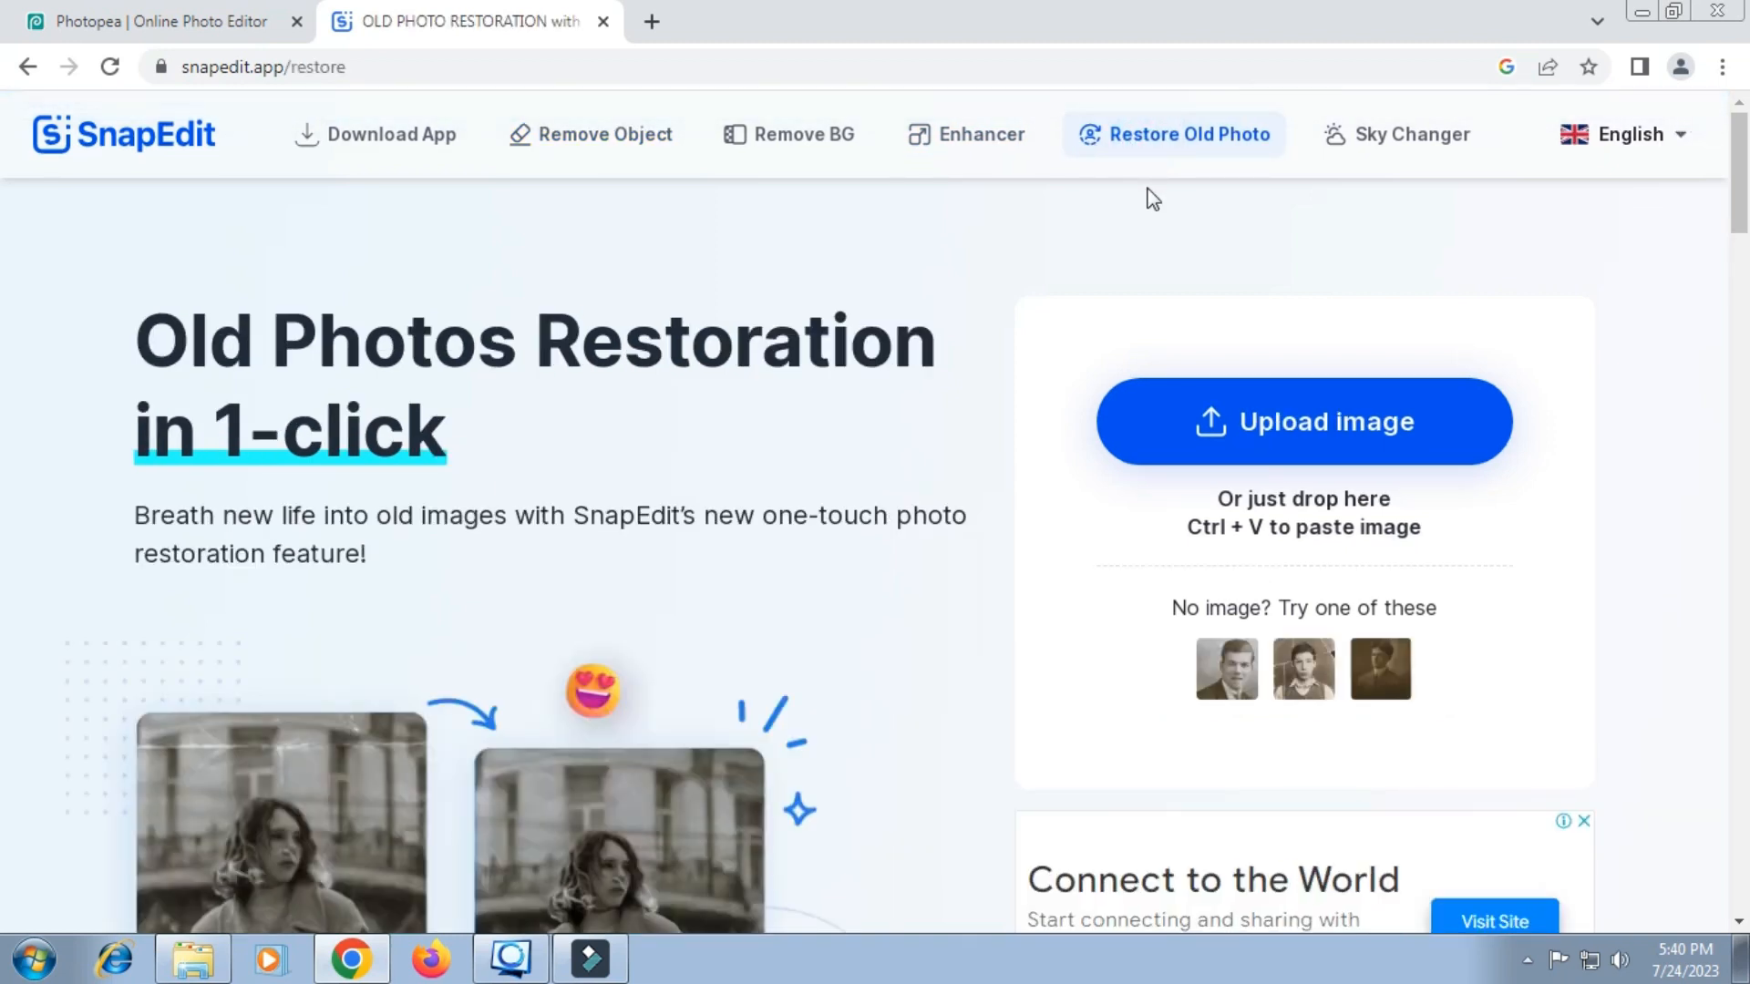
click(1228, 421)
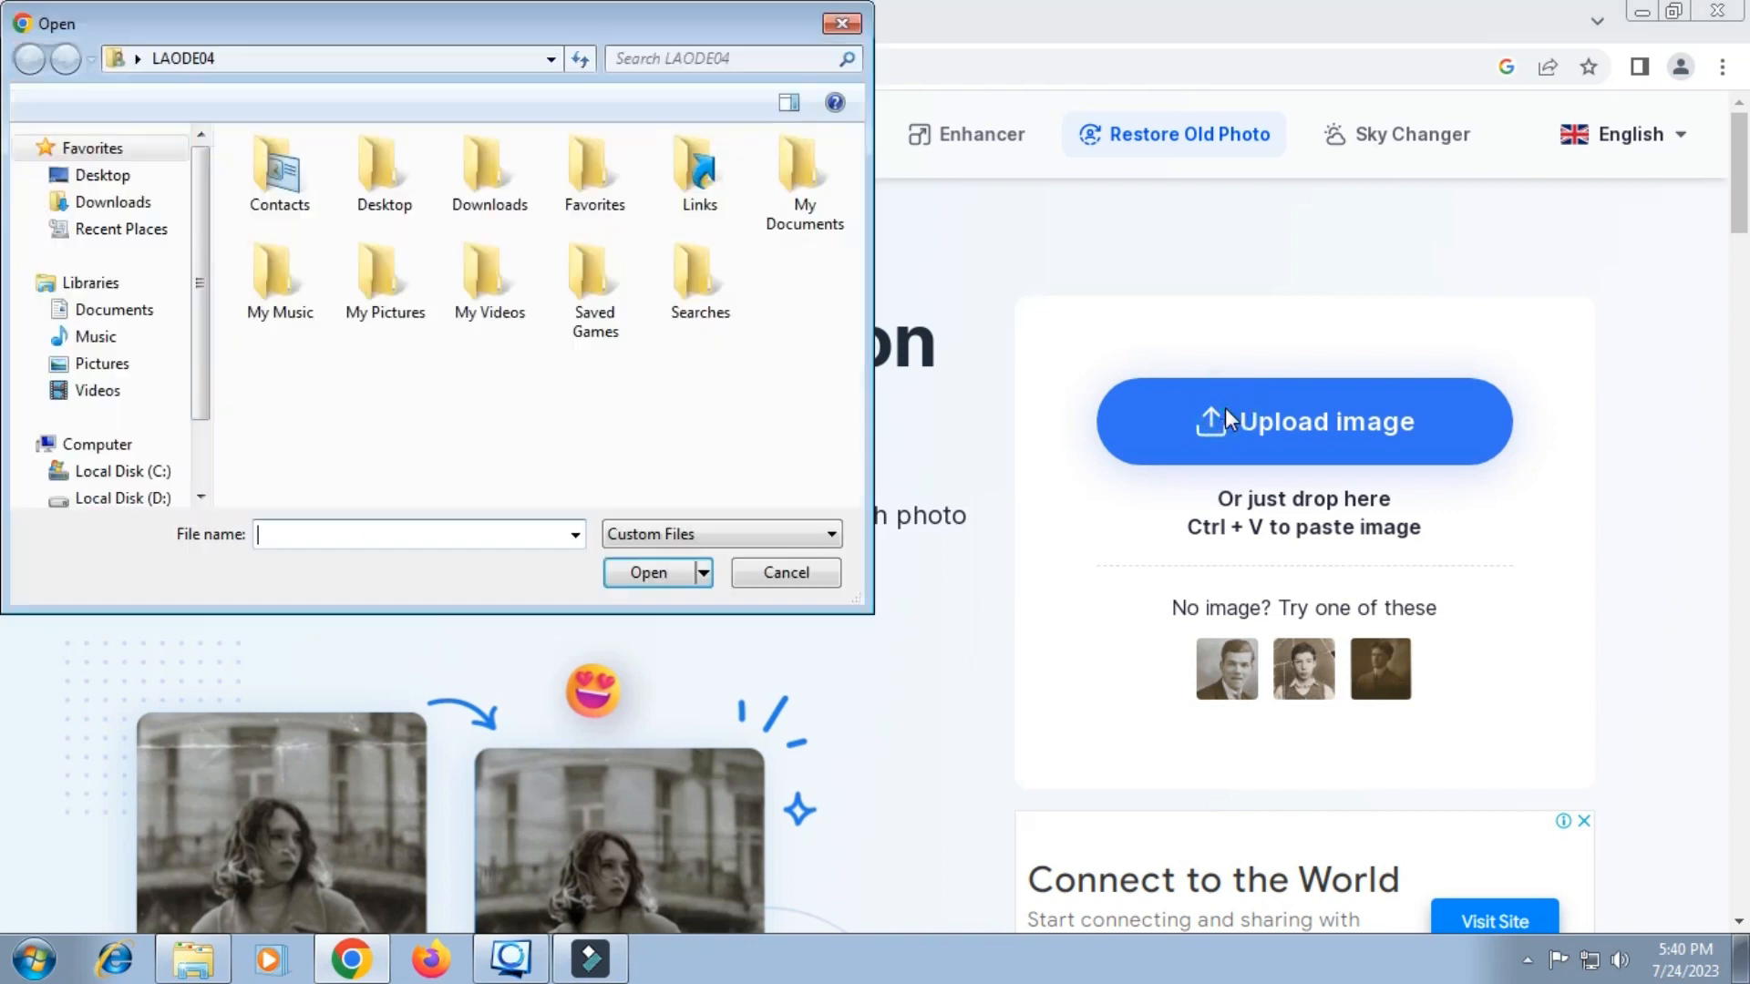
click(497, 191)
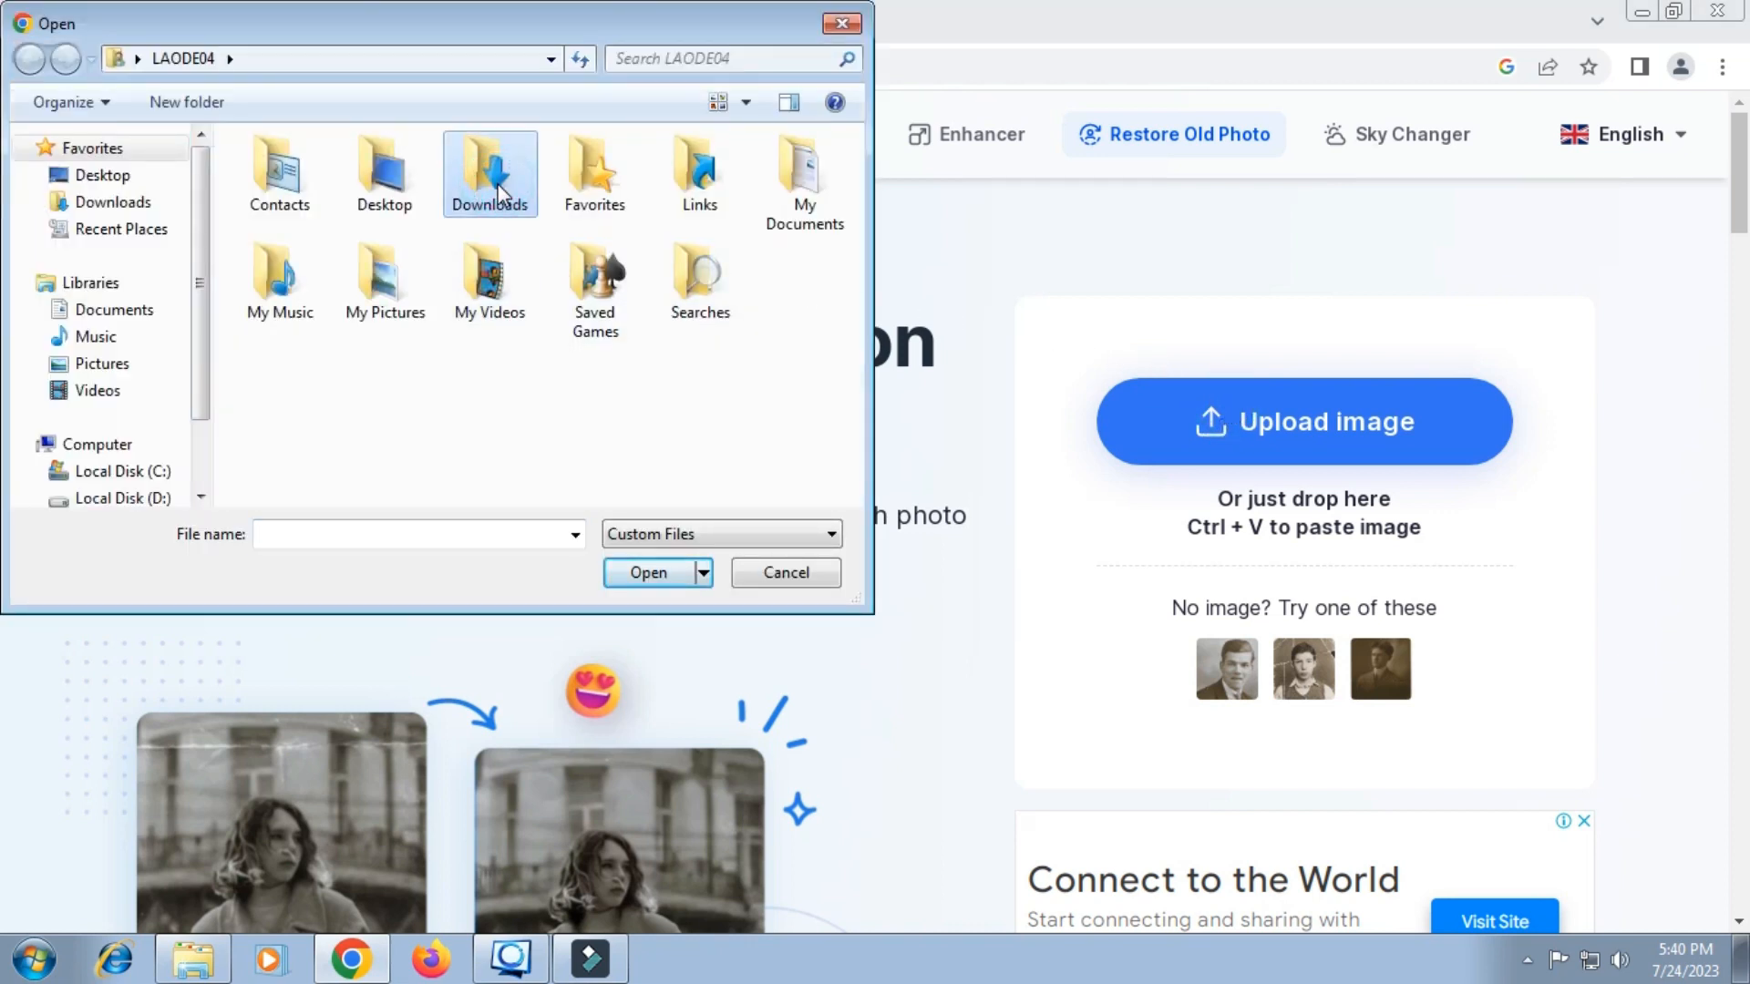
double_click(498, 191)
click(479, 199)
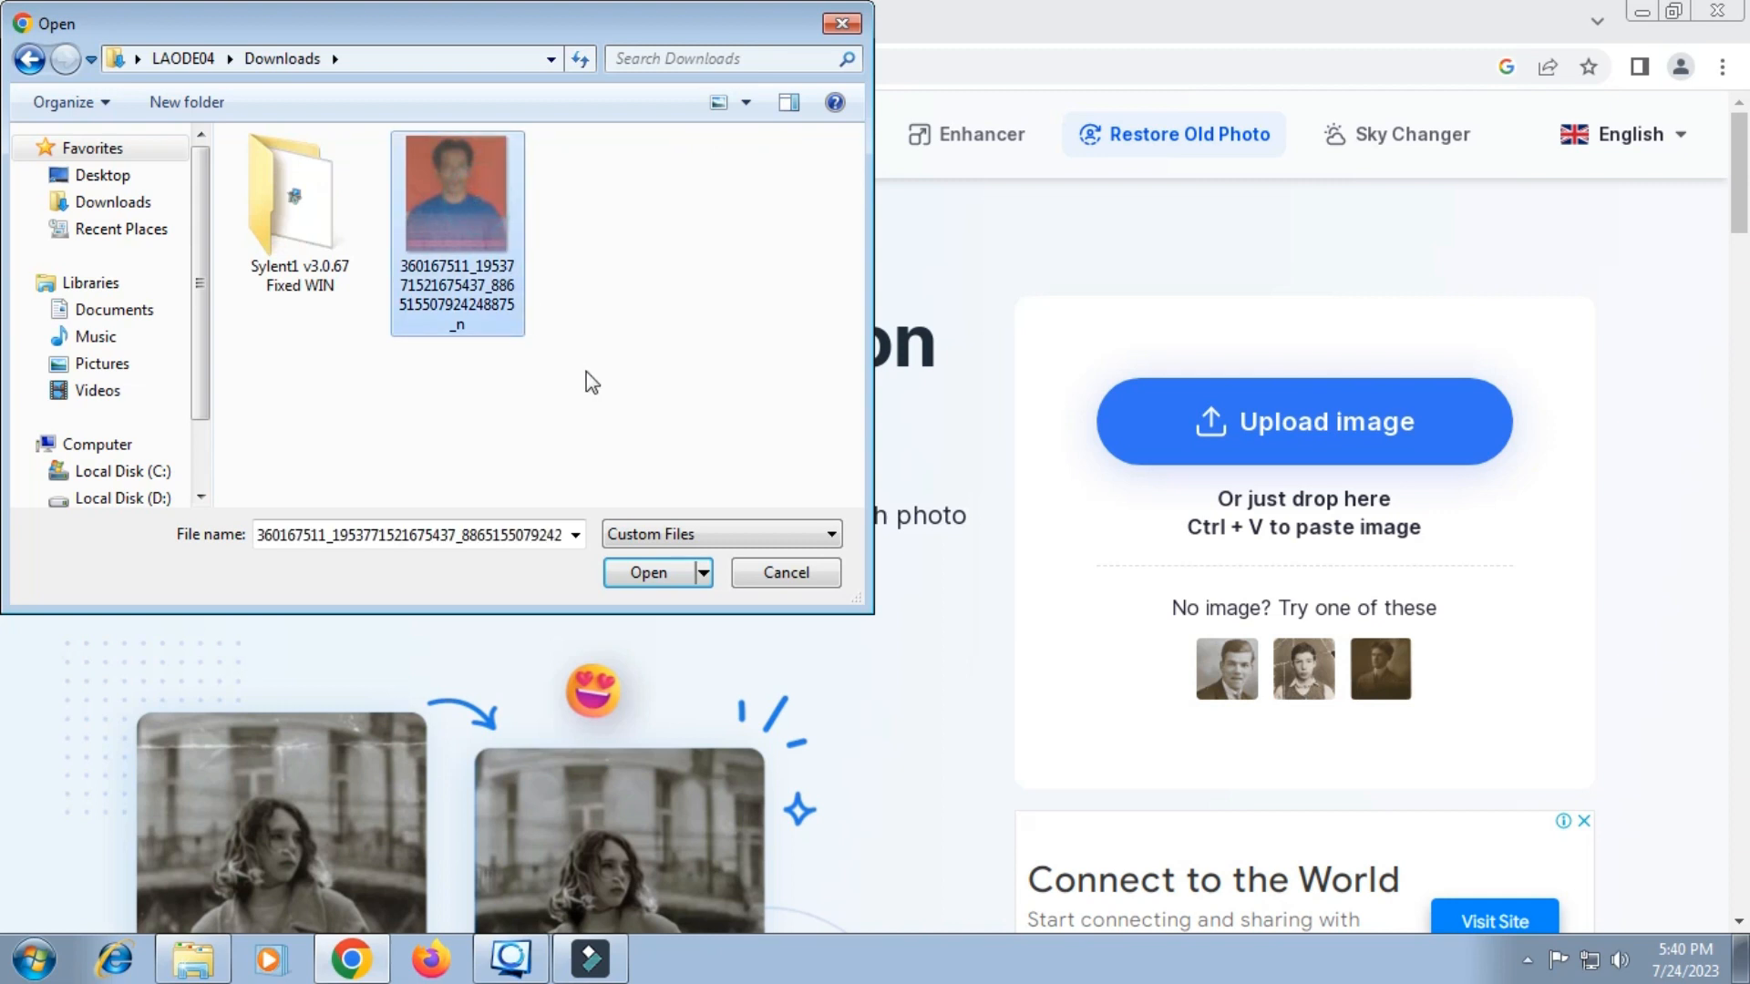
click(651, 572)
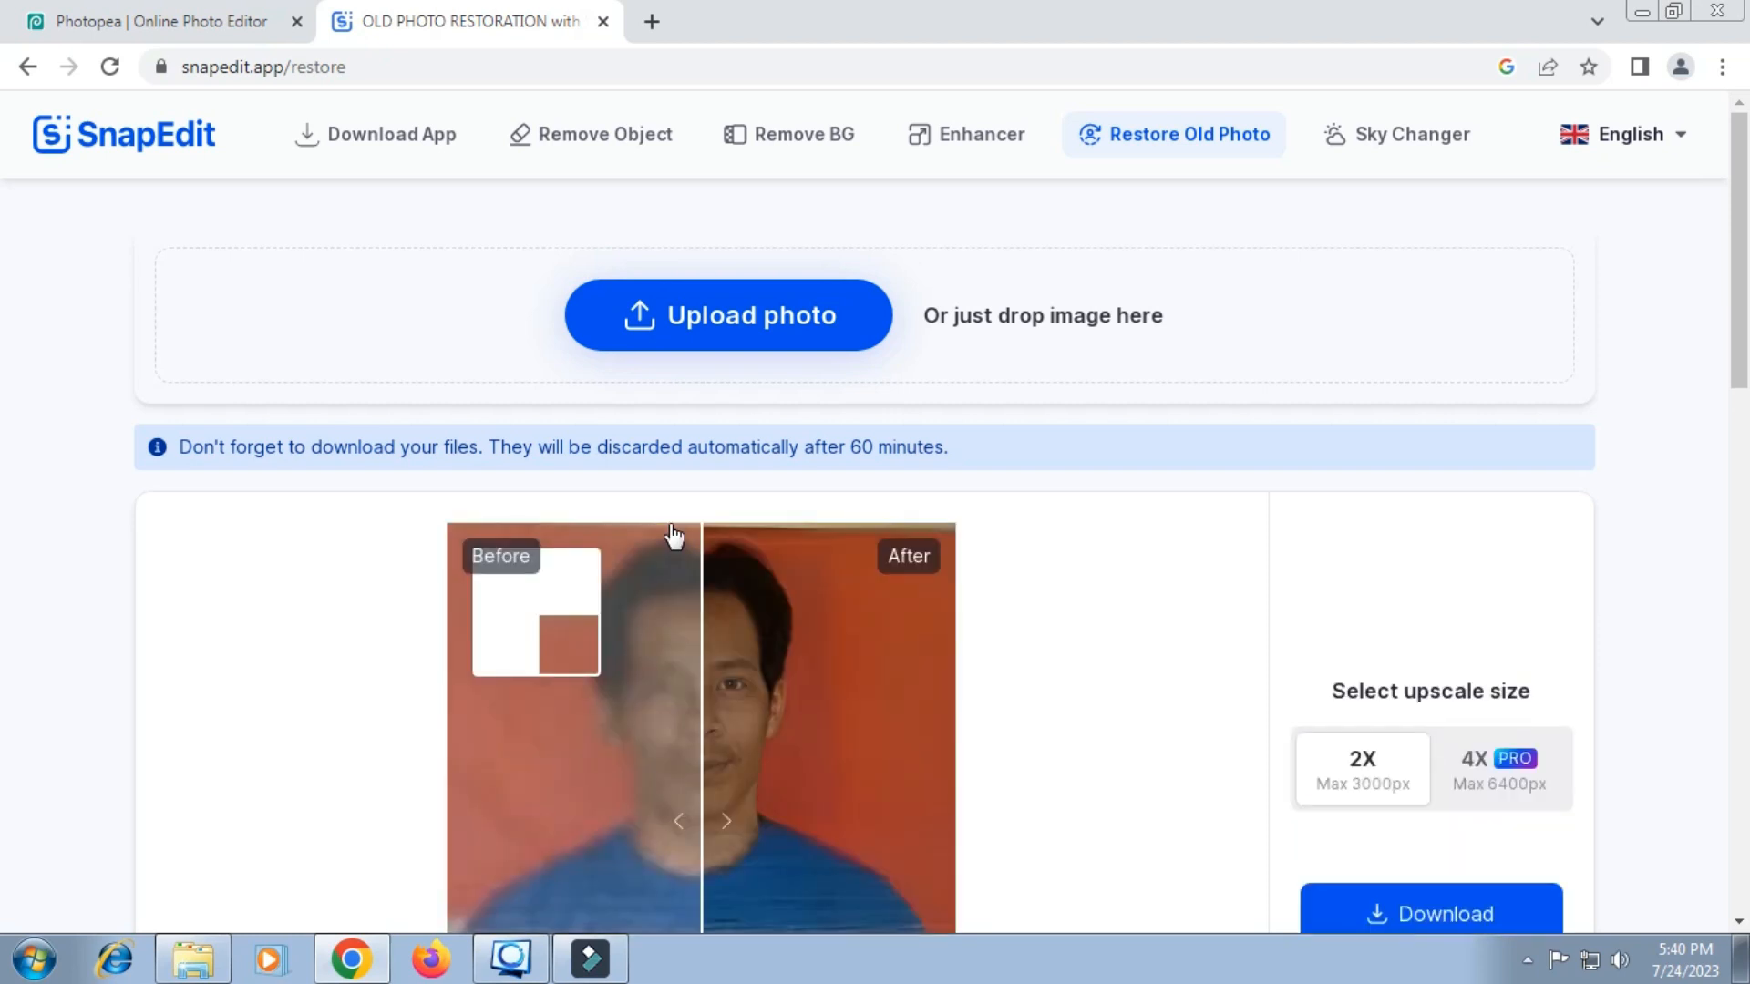
Reveal the whole restored version in the before/after comparison and download it at 2X upscale size.
scroll(675, 537, down, 3)
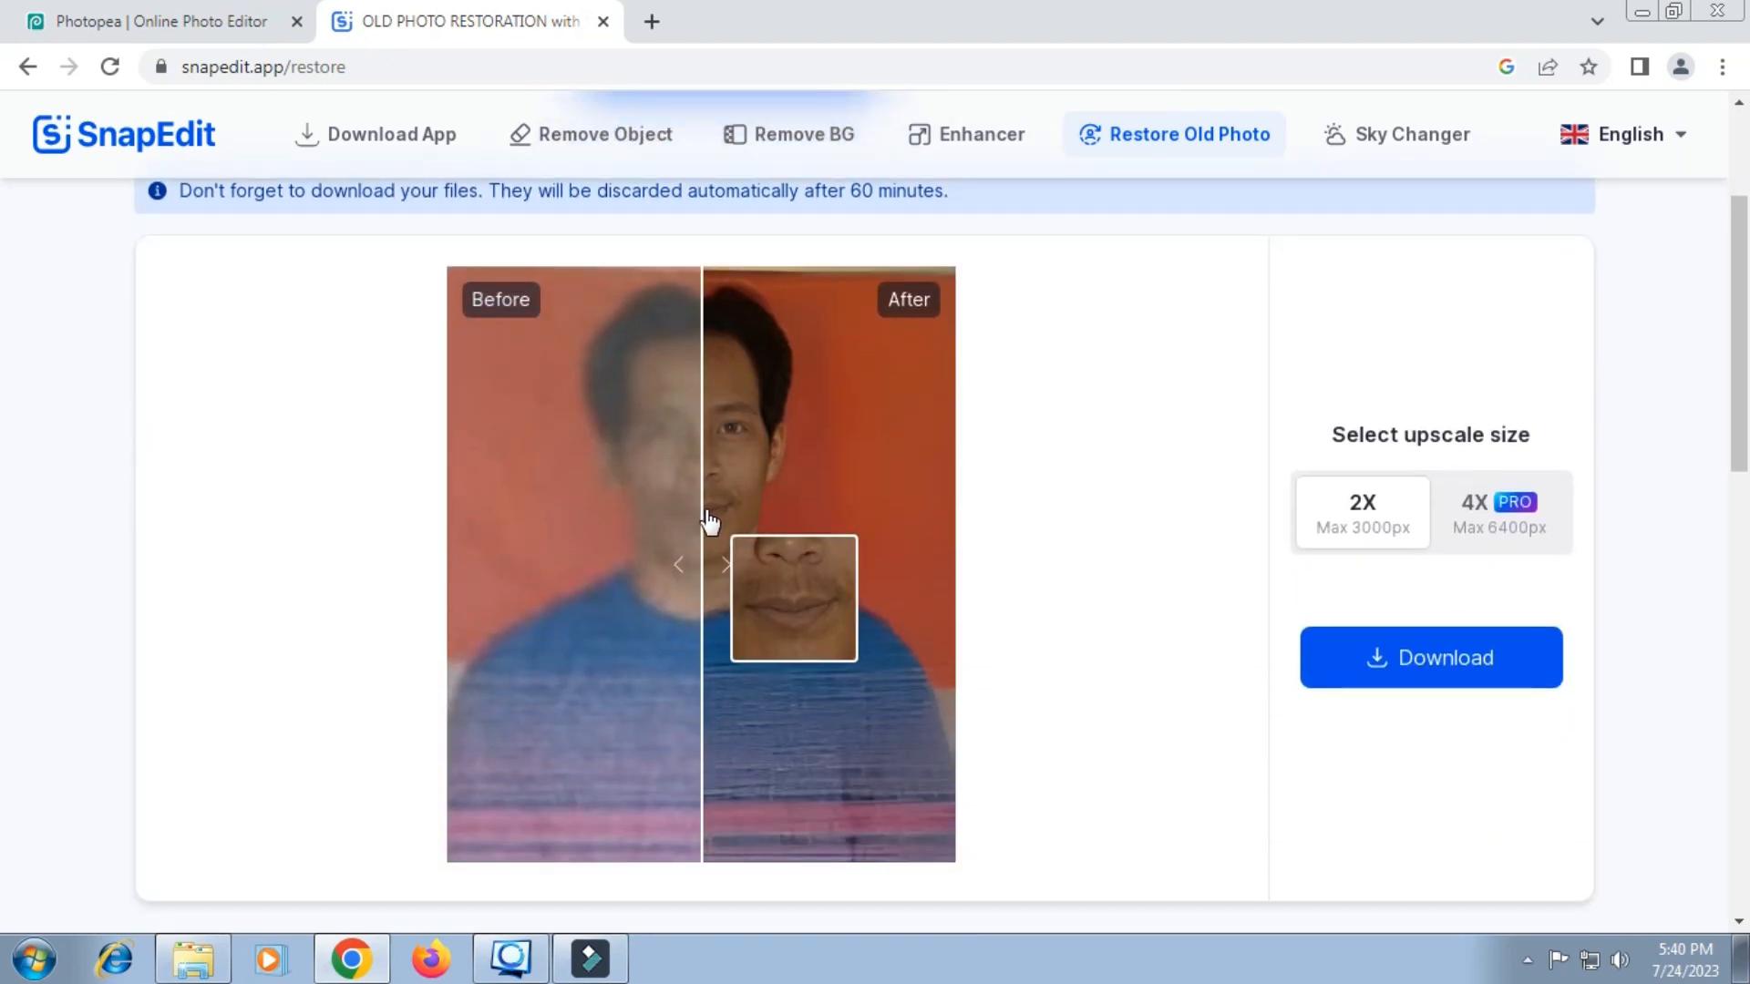
drag(711, 524, 426, 565)
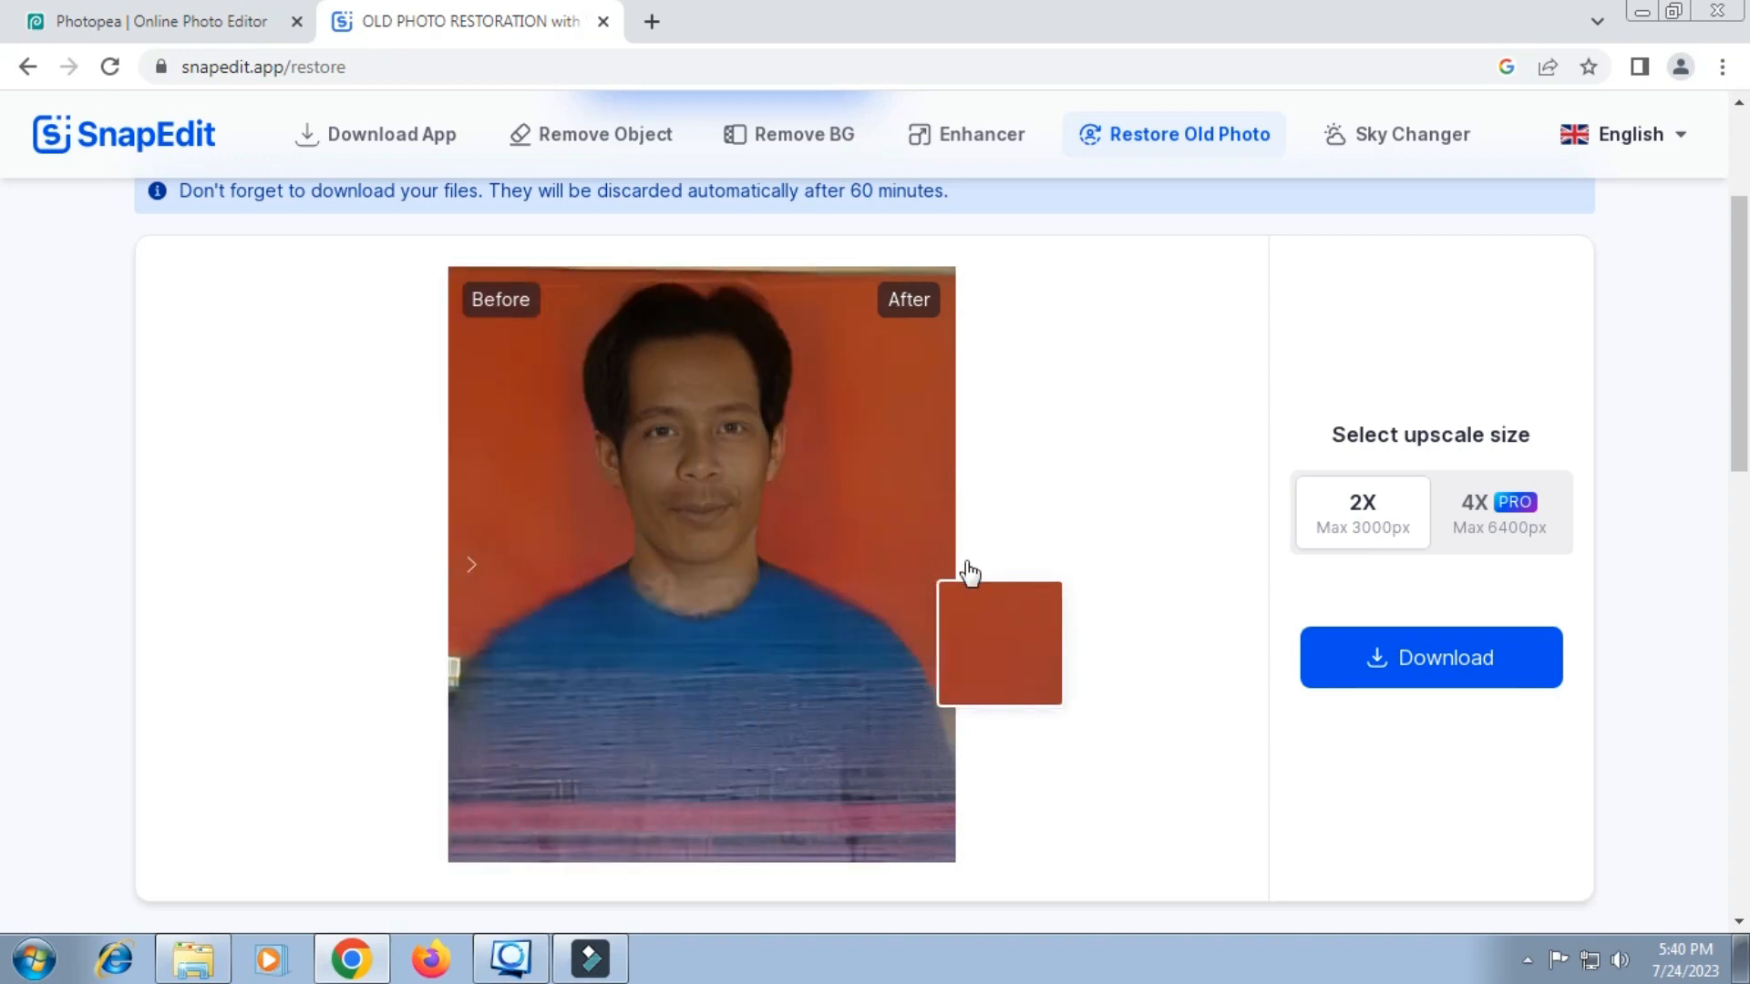
click(1374, 656)
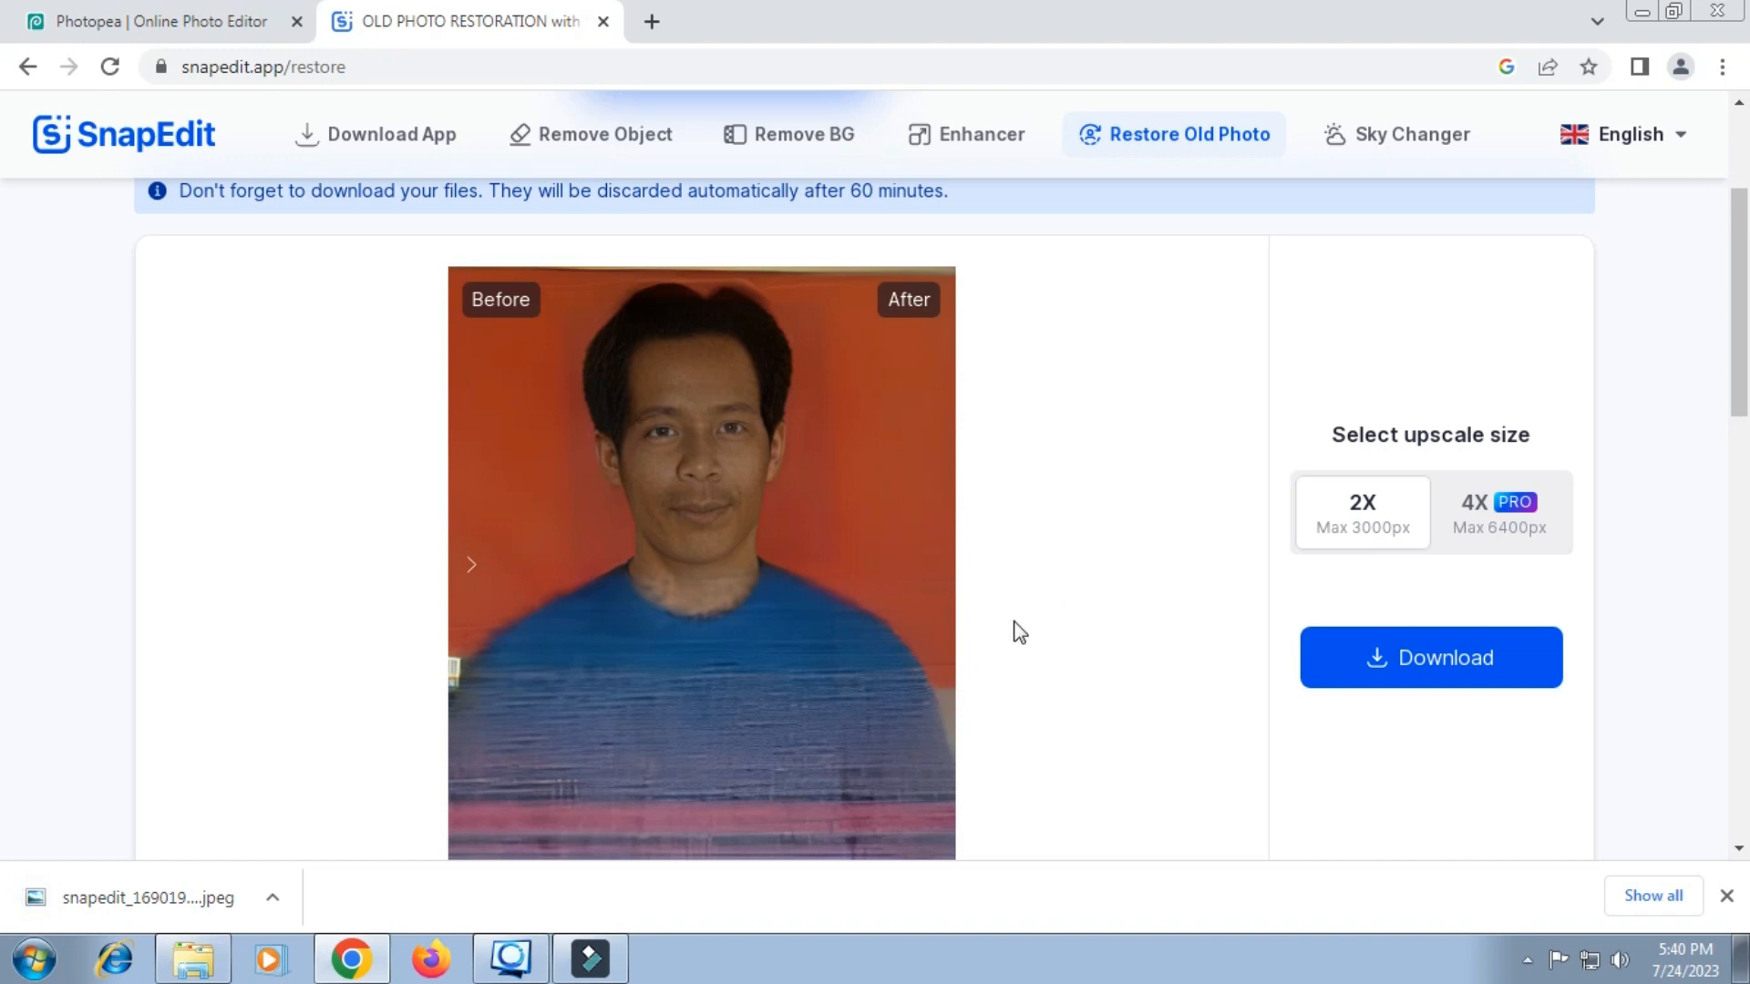
View the restored portrait from the Downloads folder in Windows Photo Viewer and compare it with the unrestored crop.
click(193, 959)
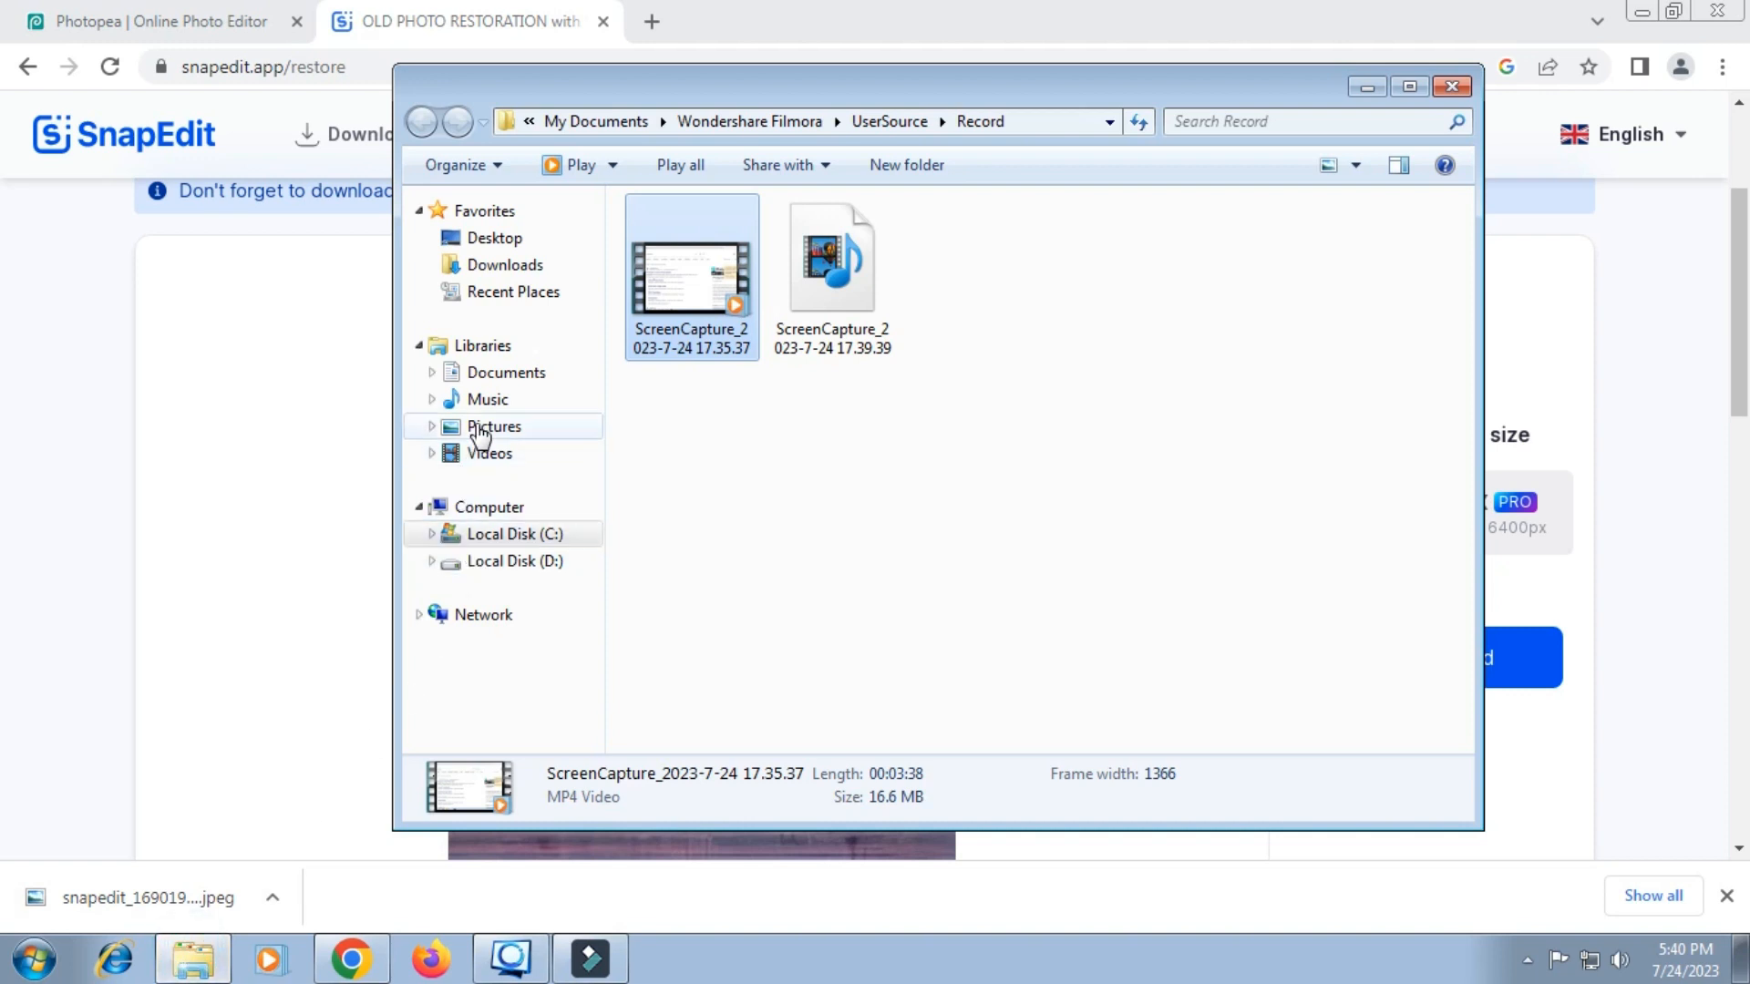
click(507, 267)
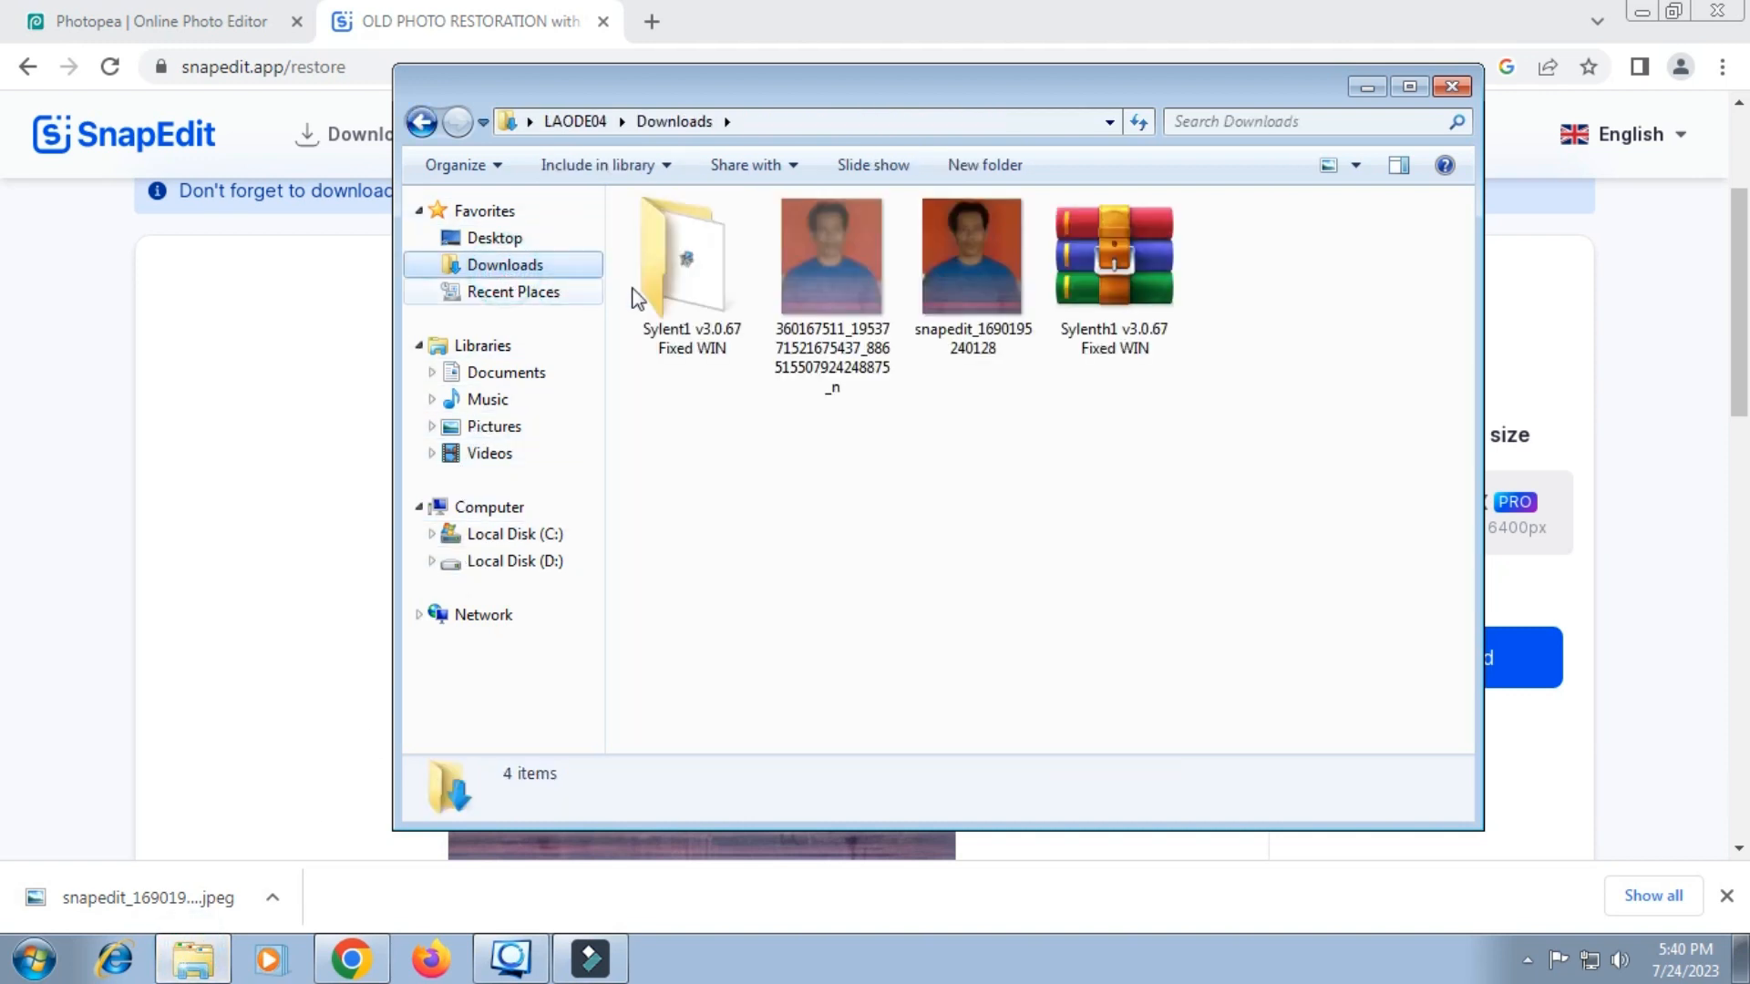
double_click(948, 310)
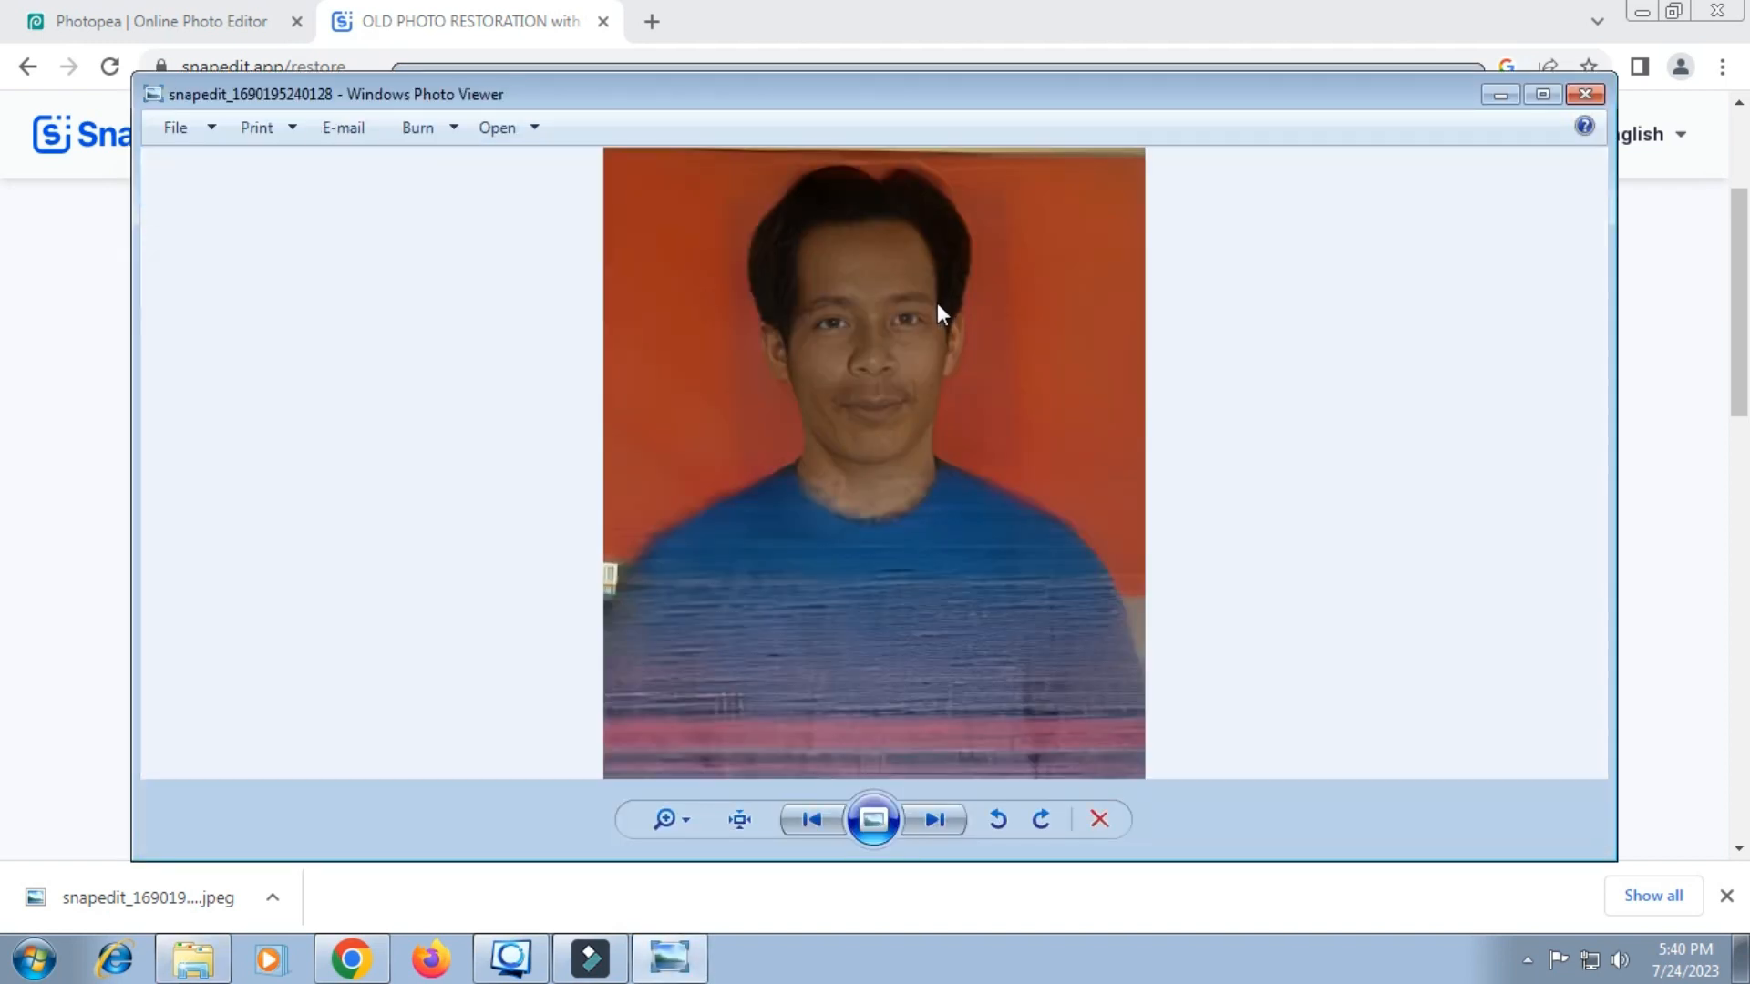
click(812, 823)
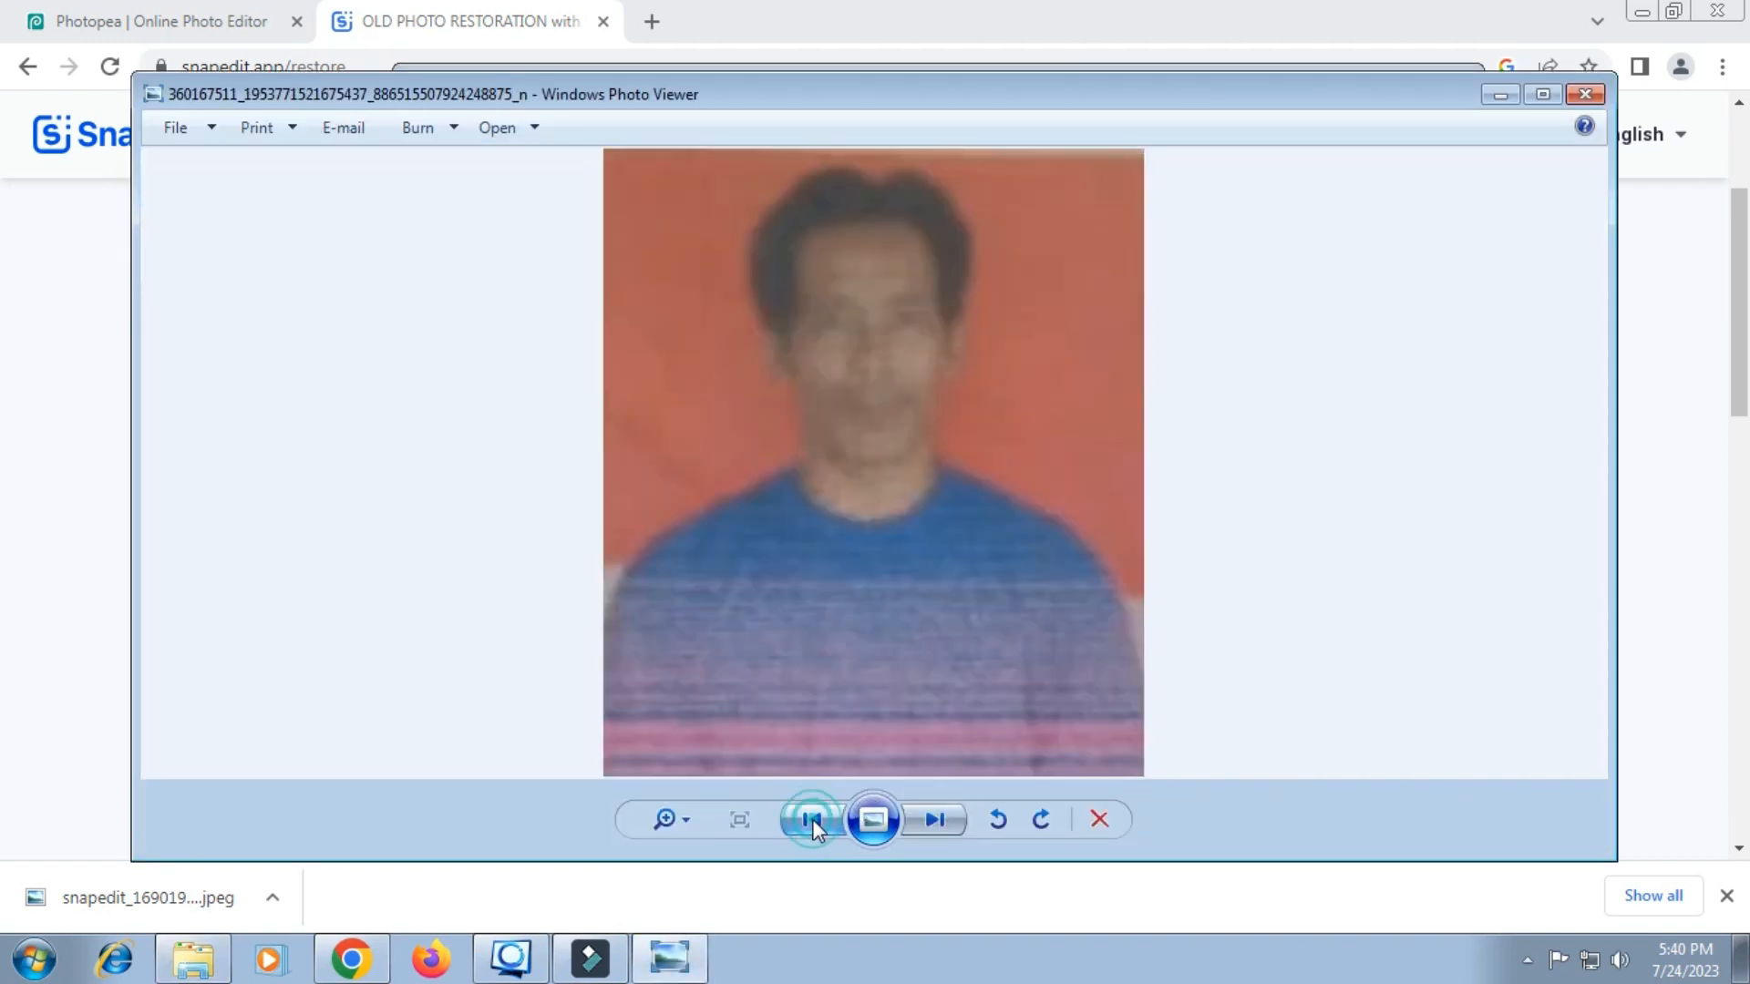
click(934, 820)
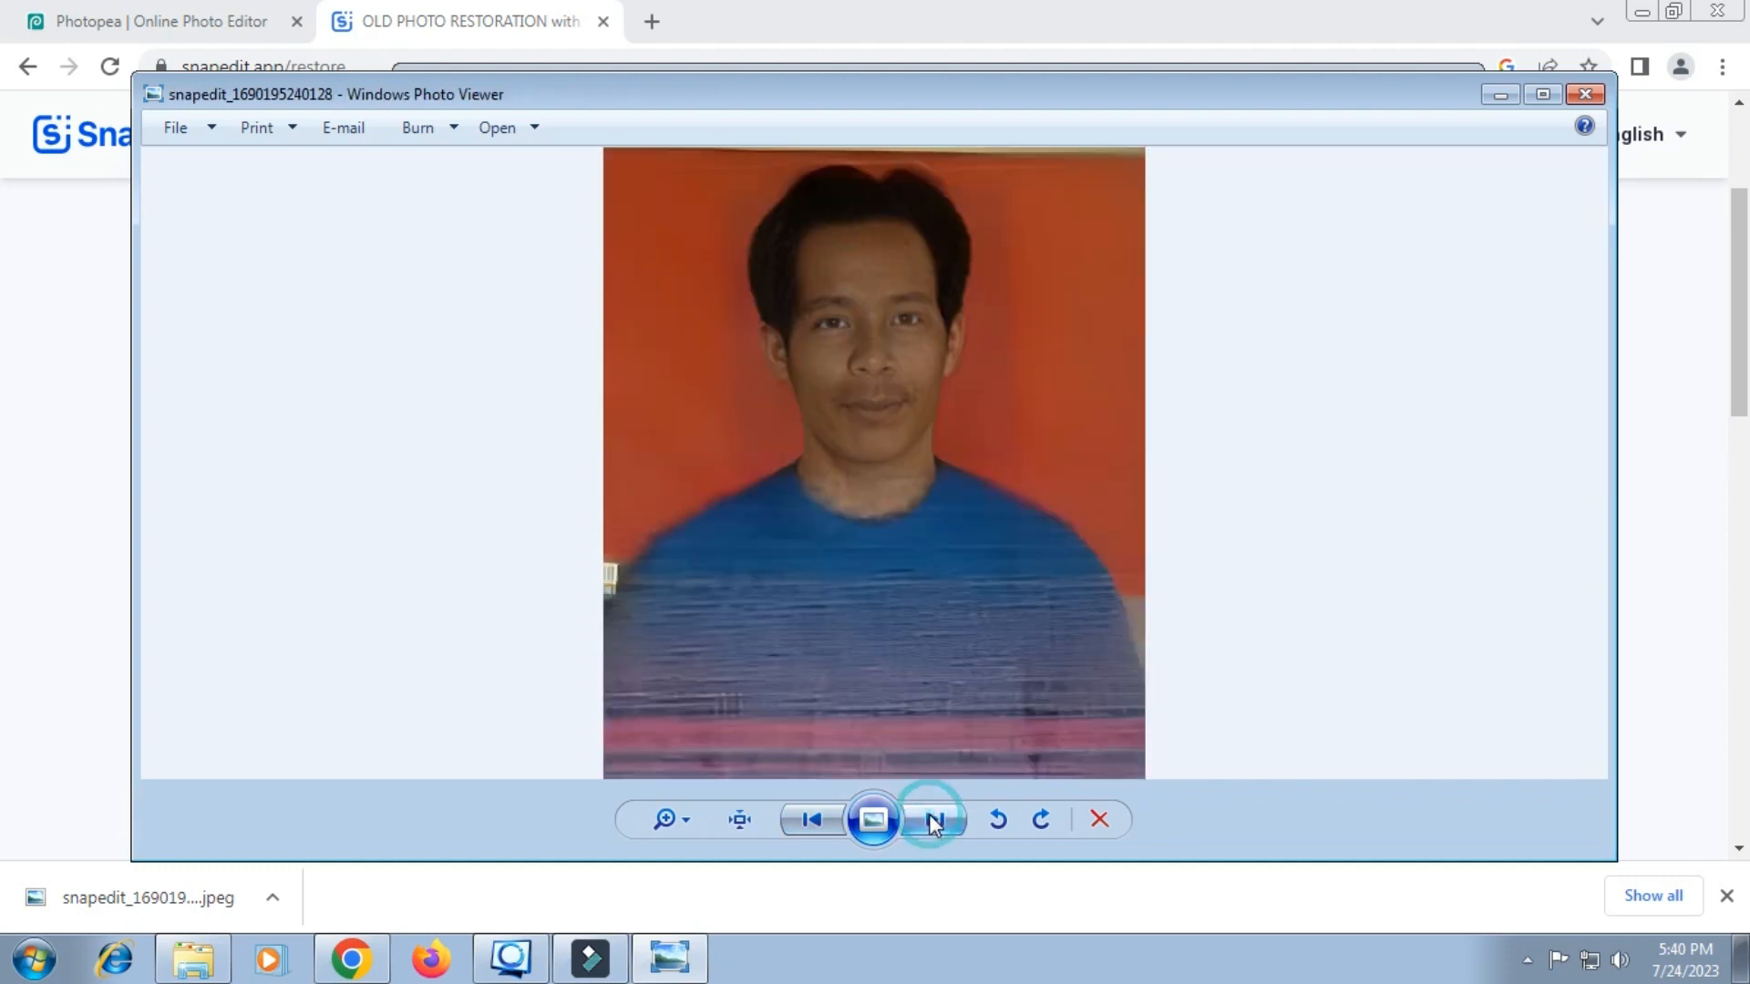
click(1585, 94)
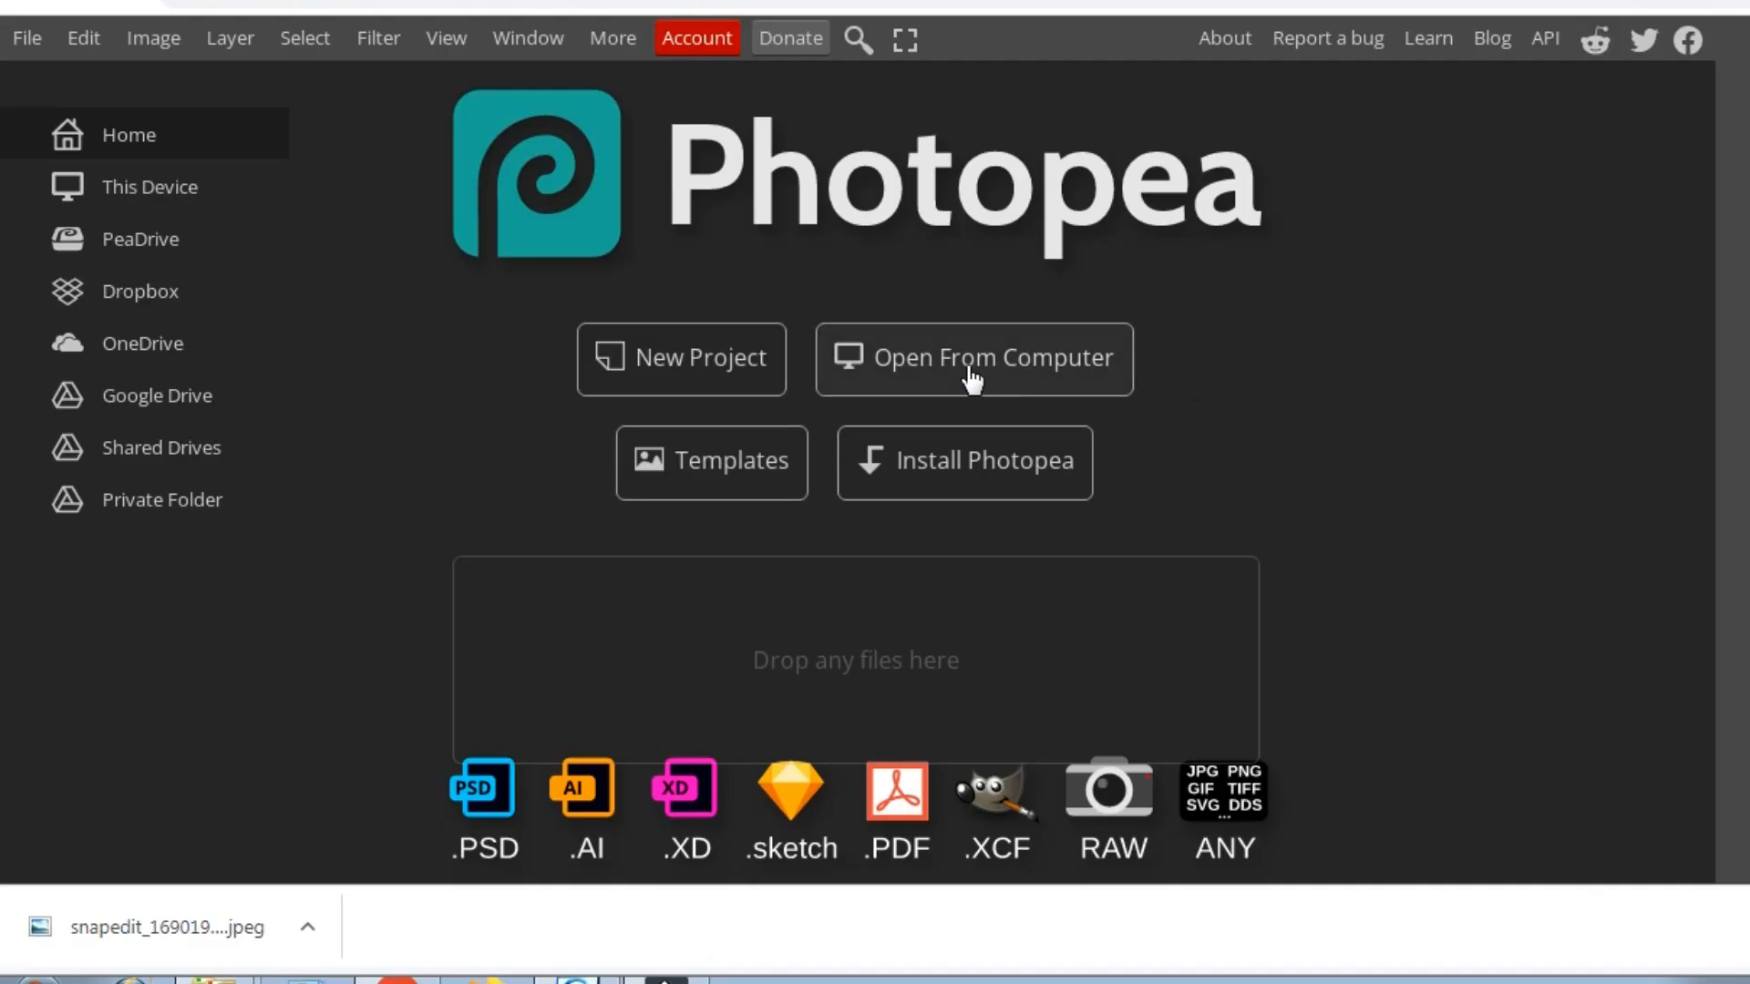
click(966, 362)
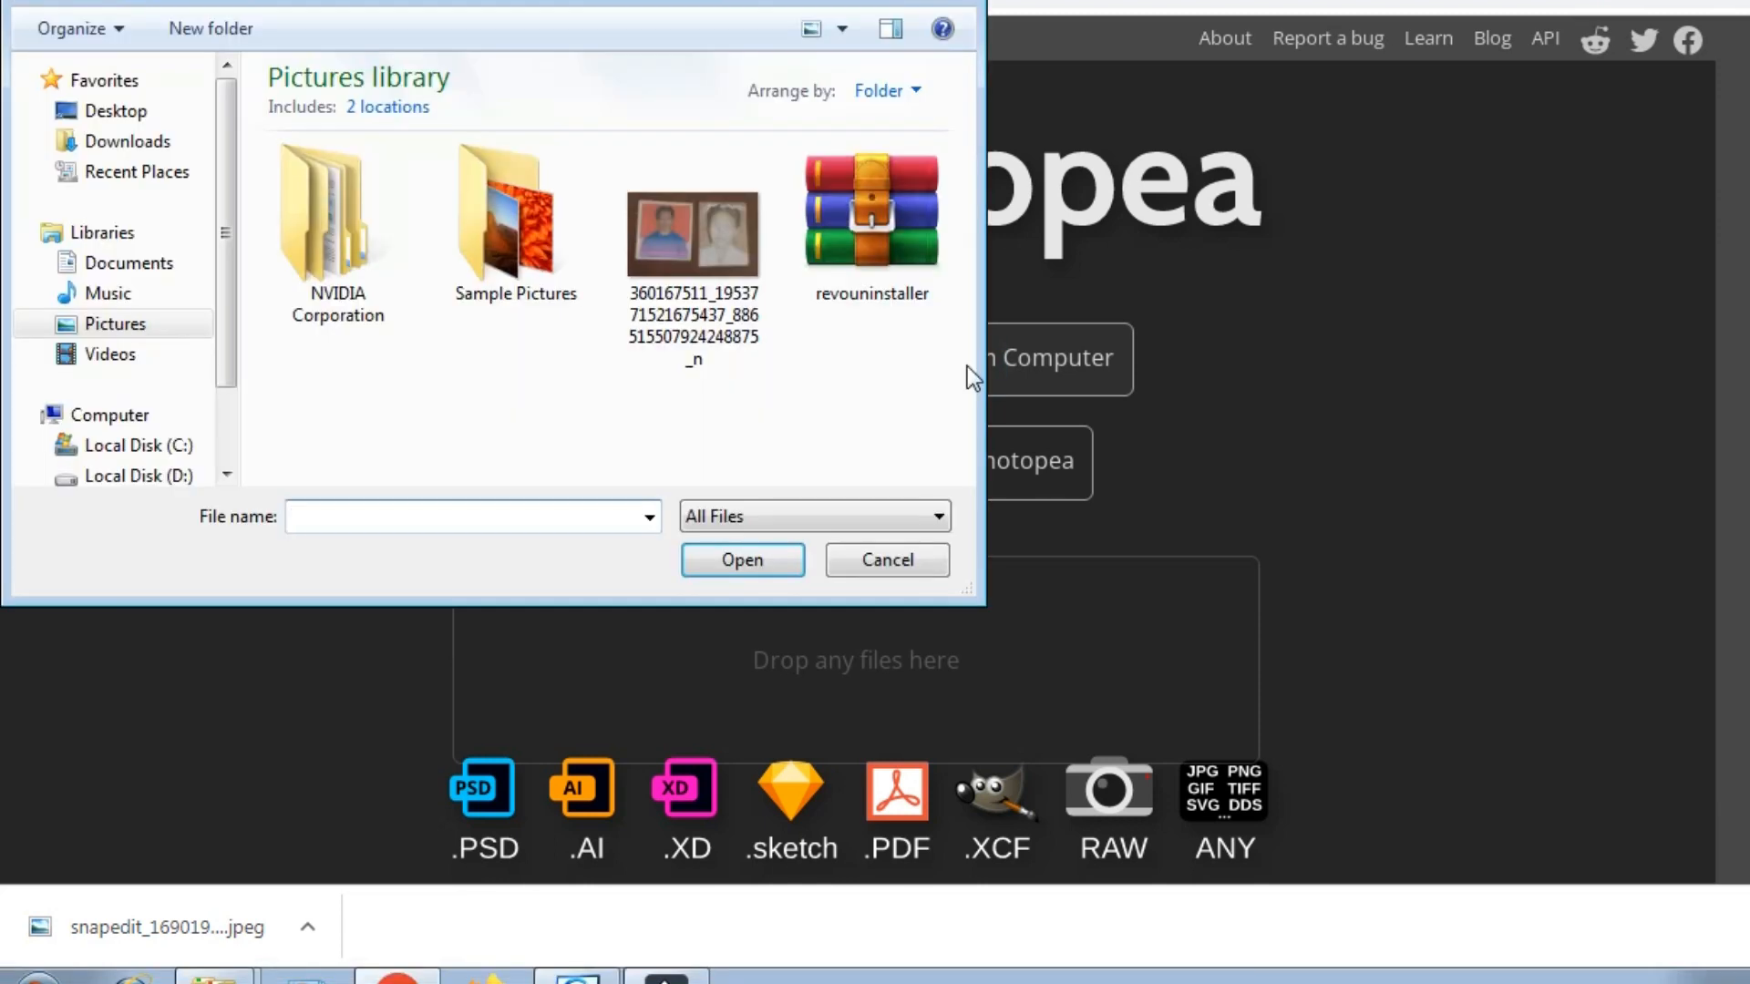
click(126, 146)
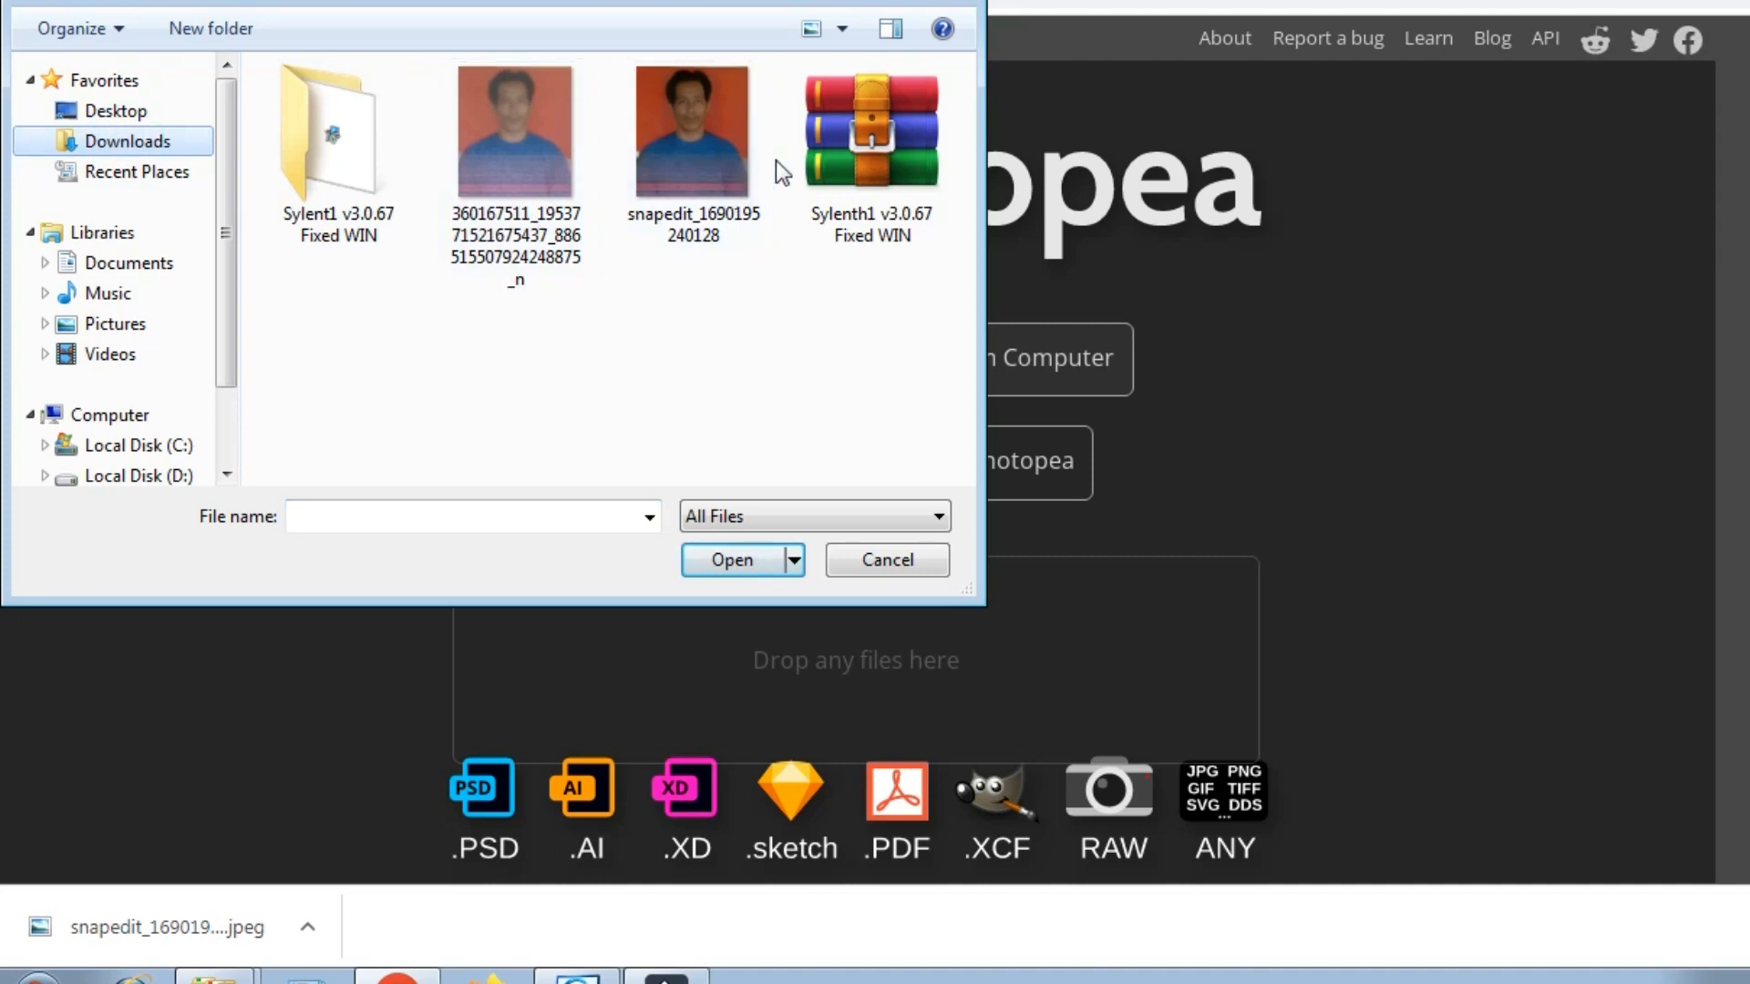
click(706, 162)
click(736, 561)
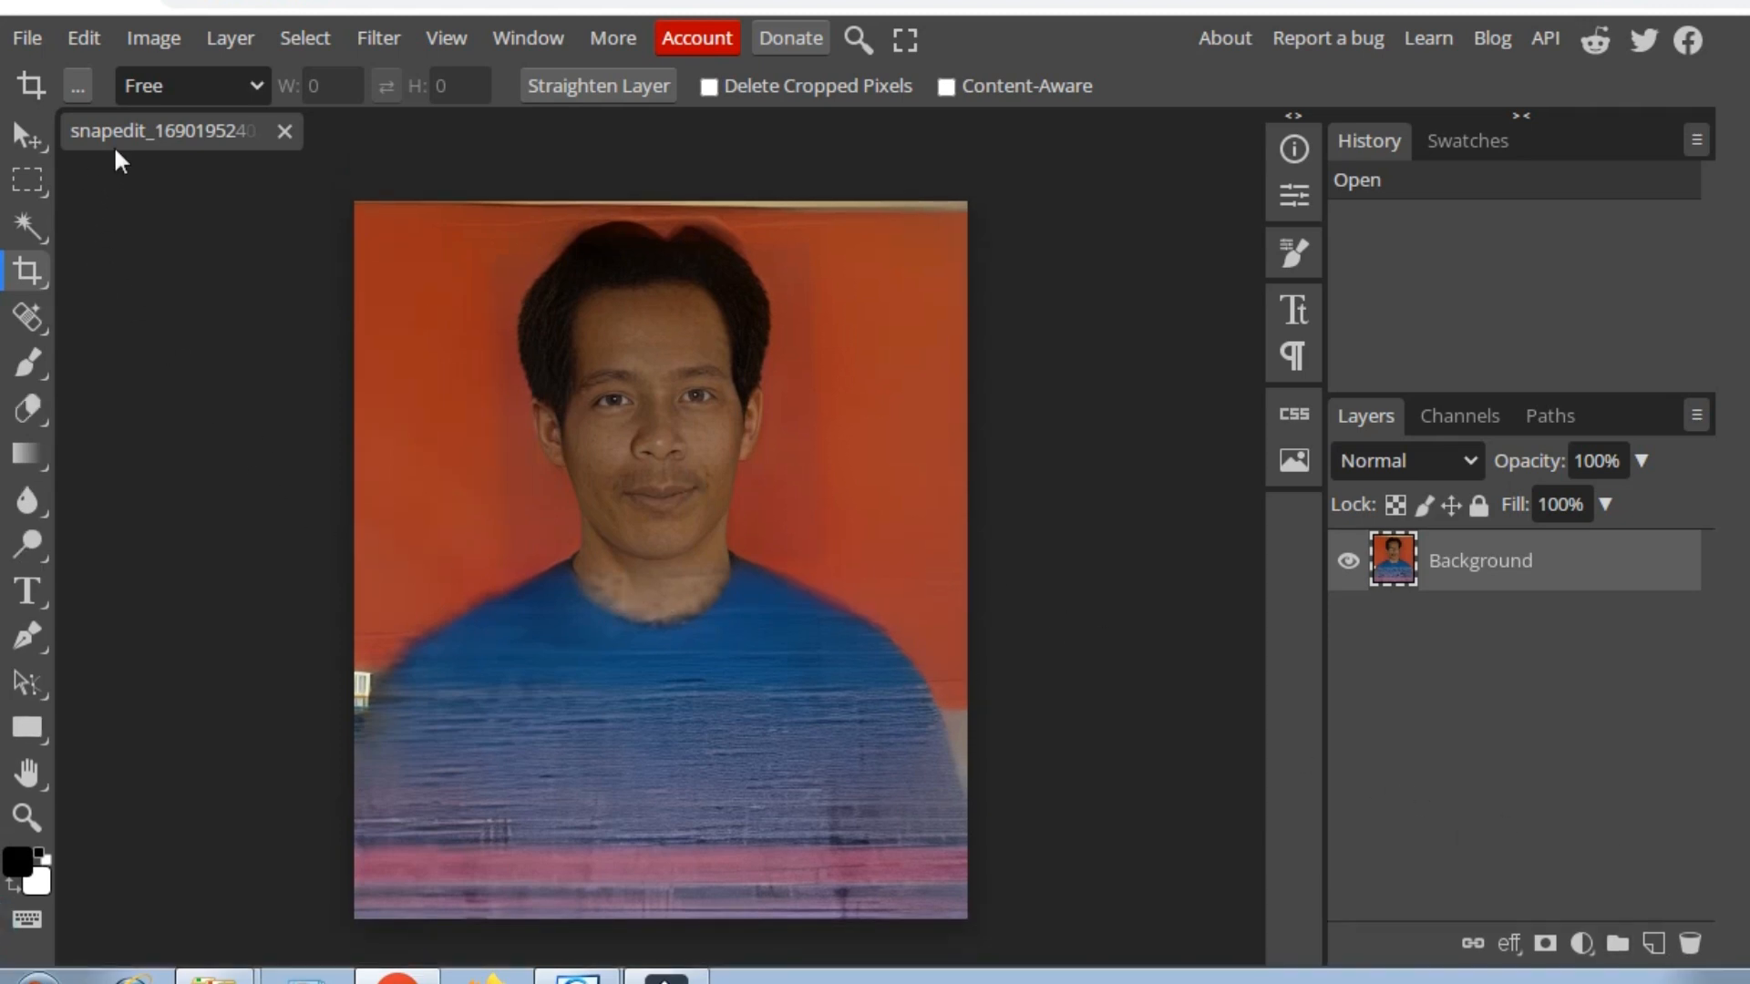
Try the Auto Tone, Auto Contrast and Auto Color corrections on the restored portrait.
click(164, 37)
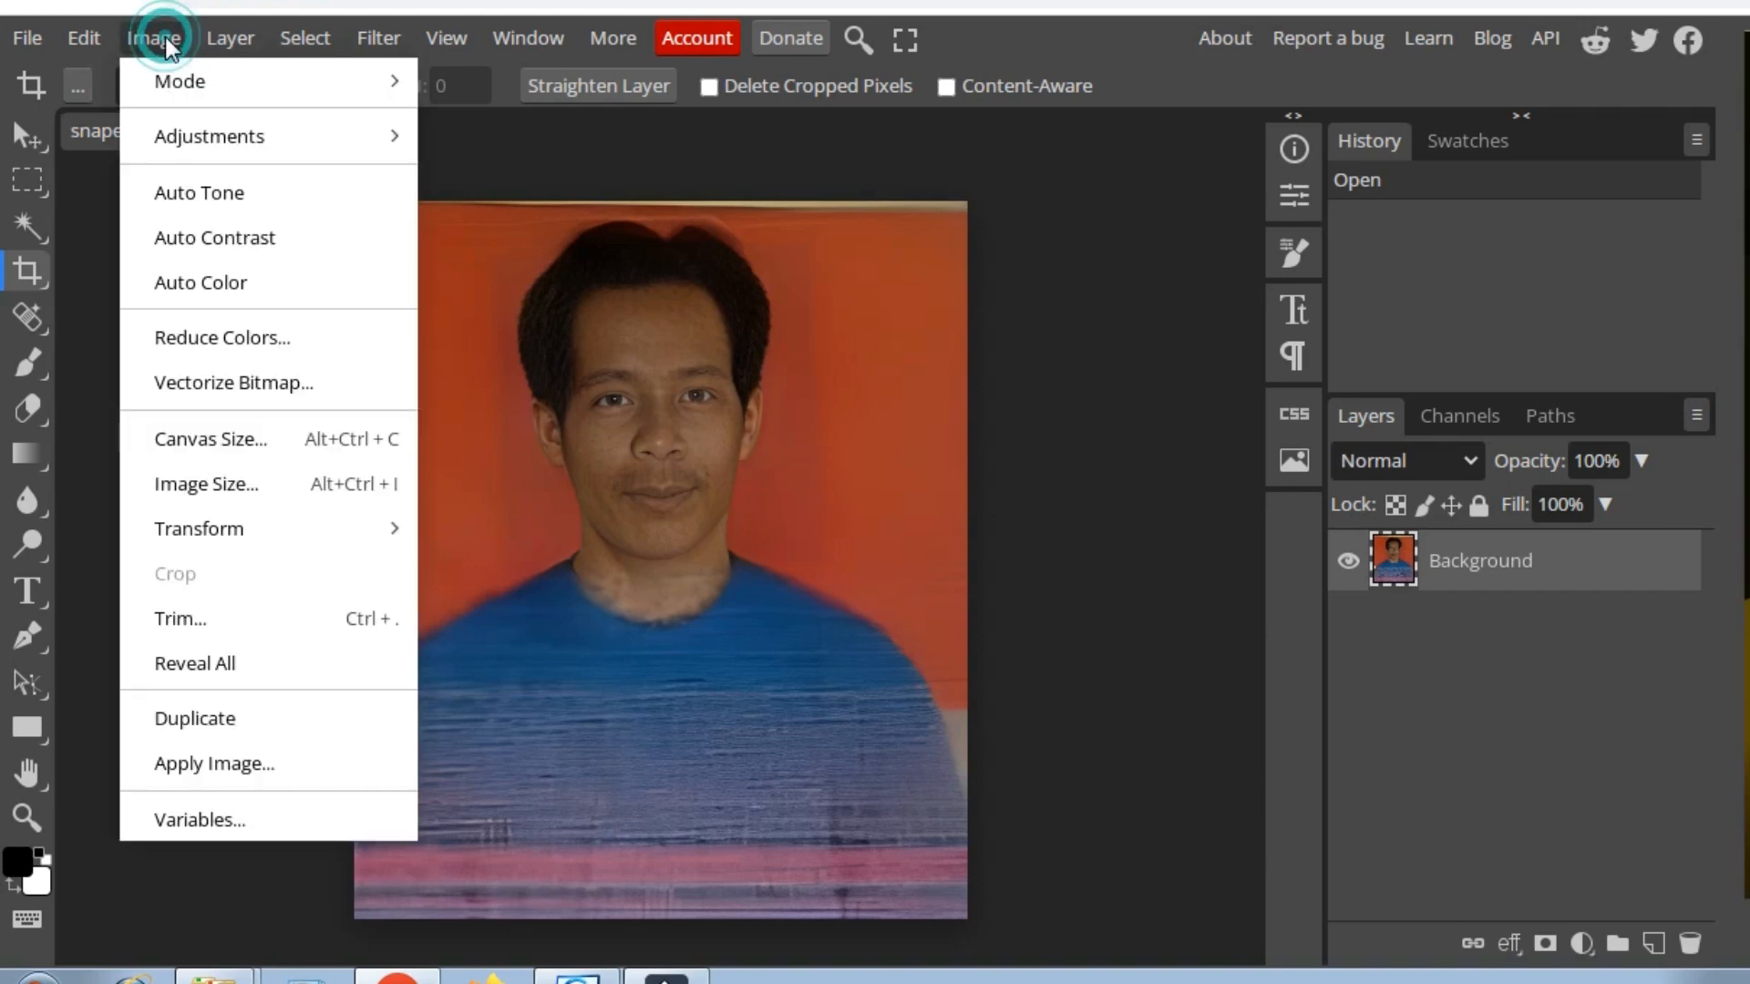
click(177, 194)
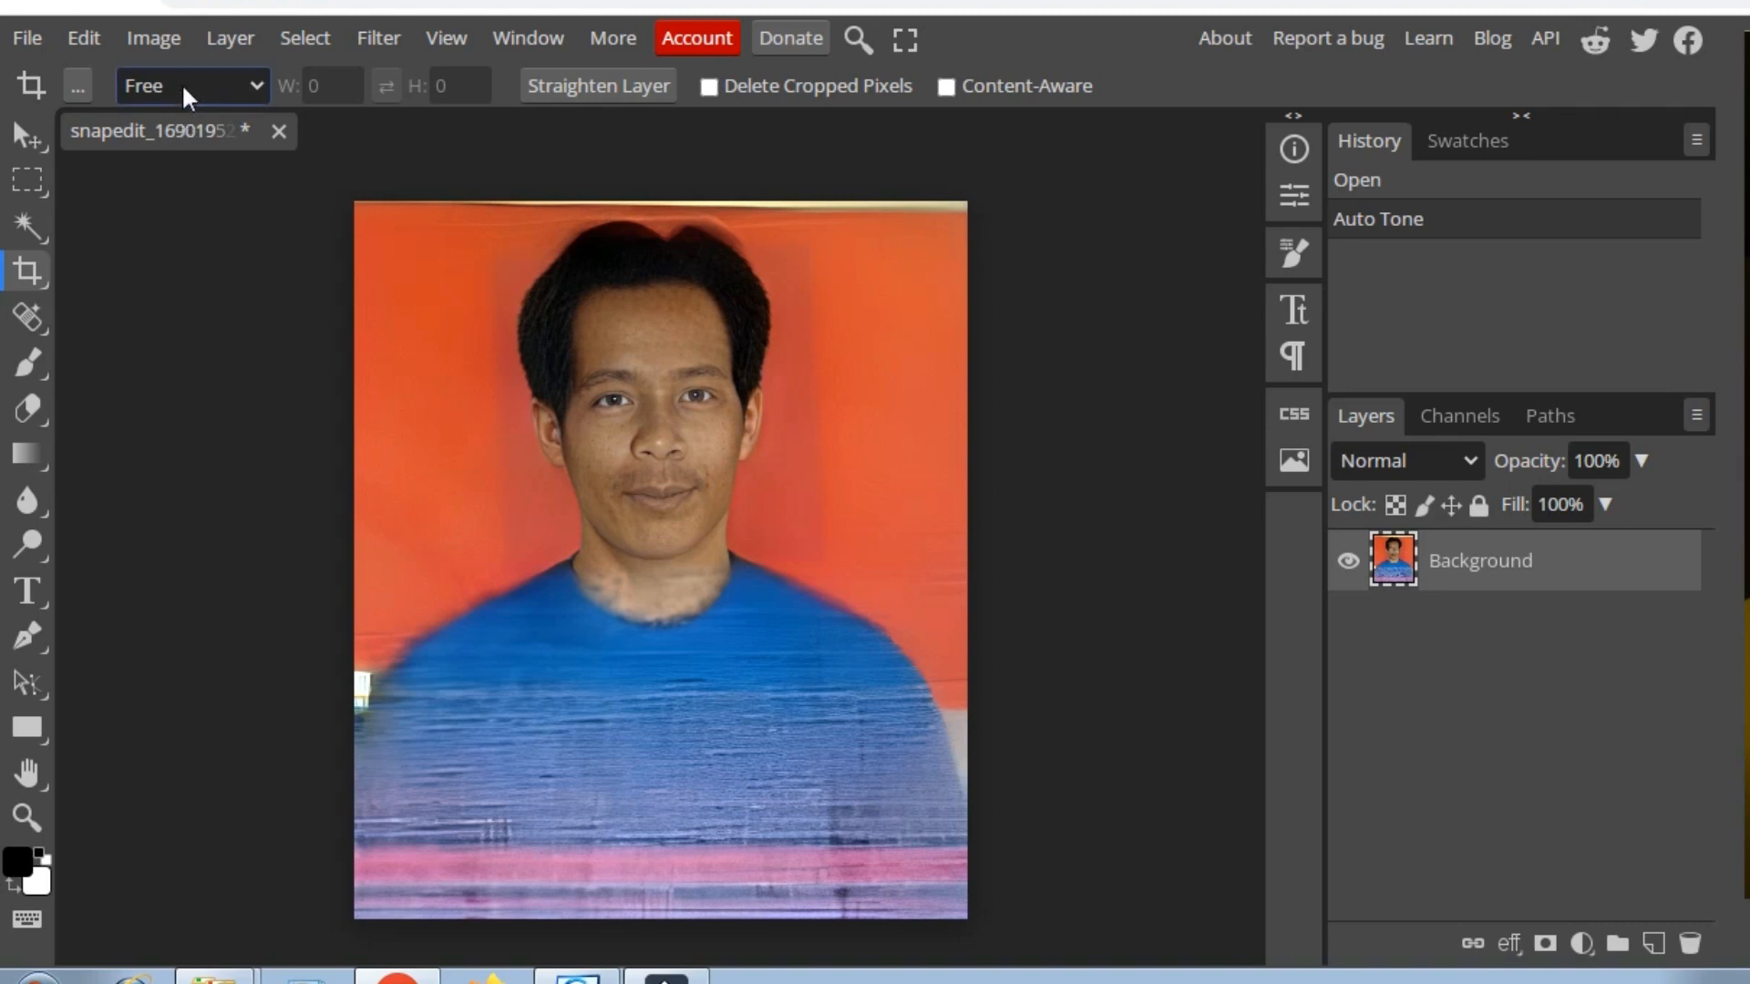
click(169, 37)
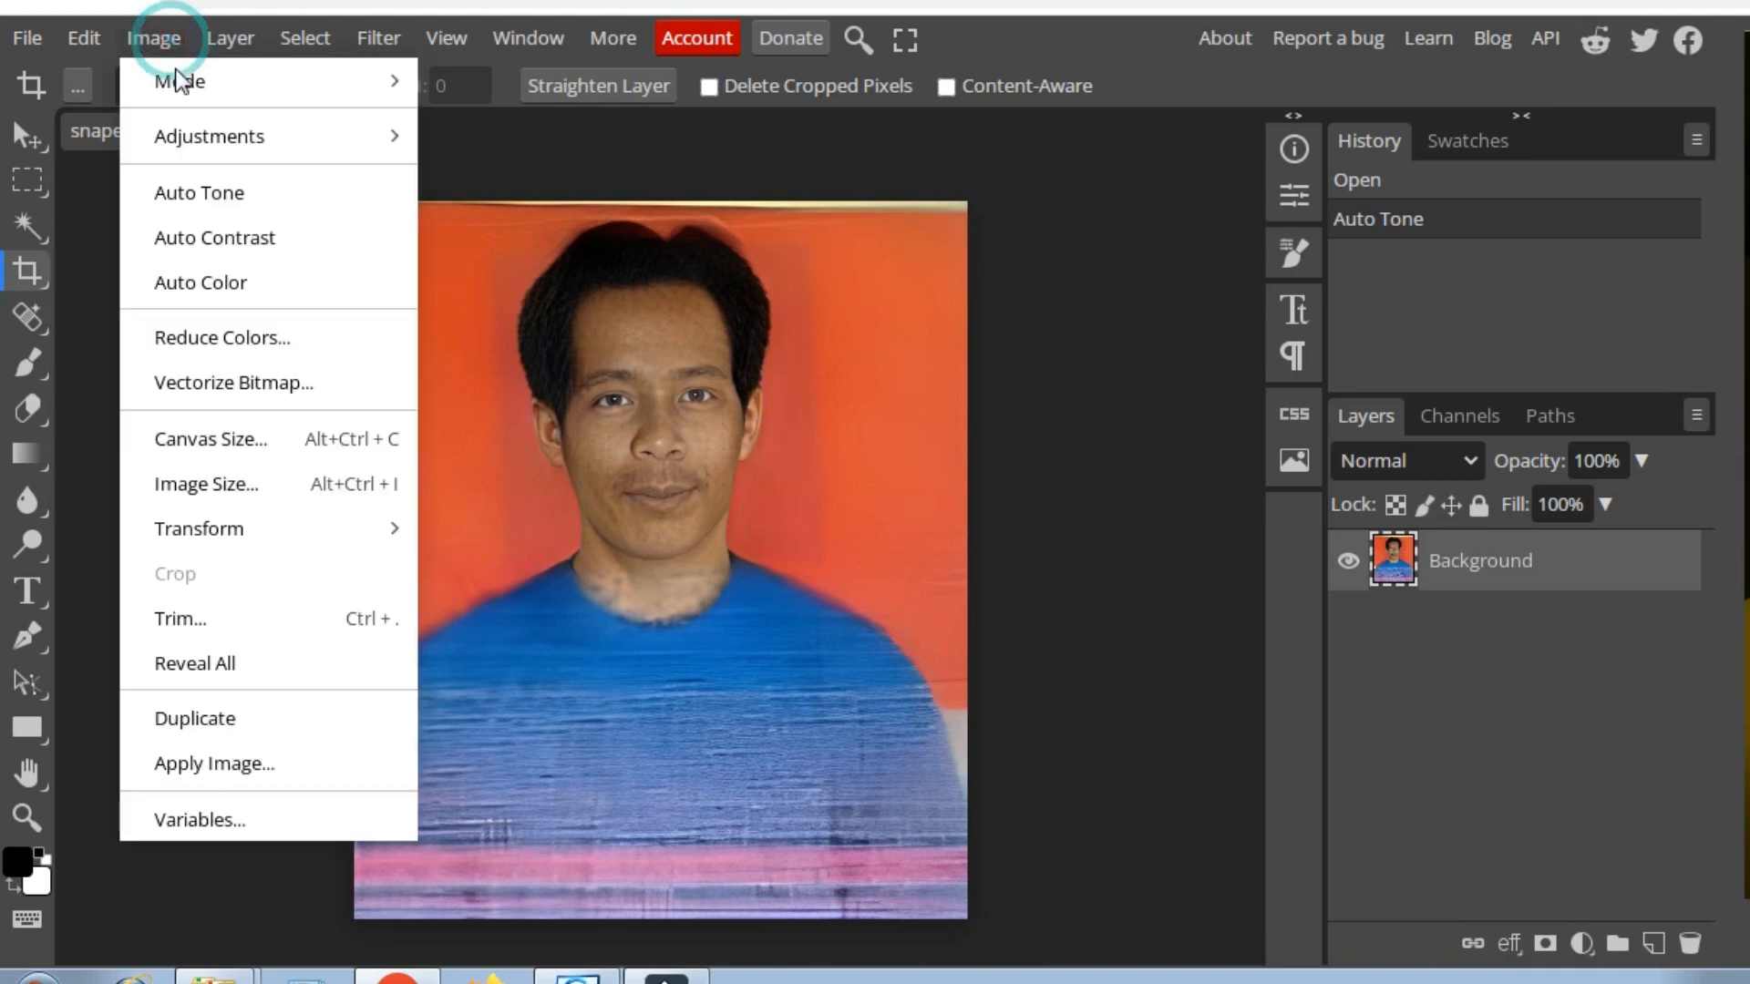
click(195, 237)
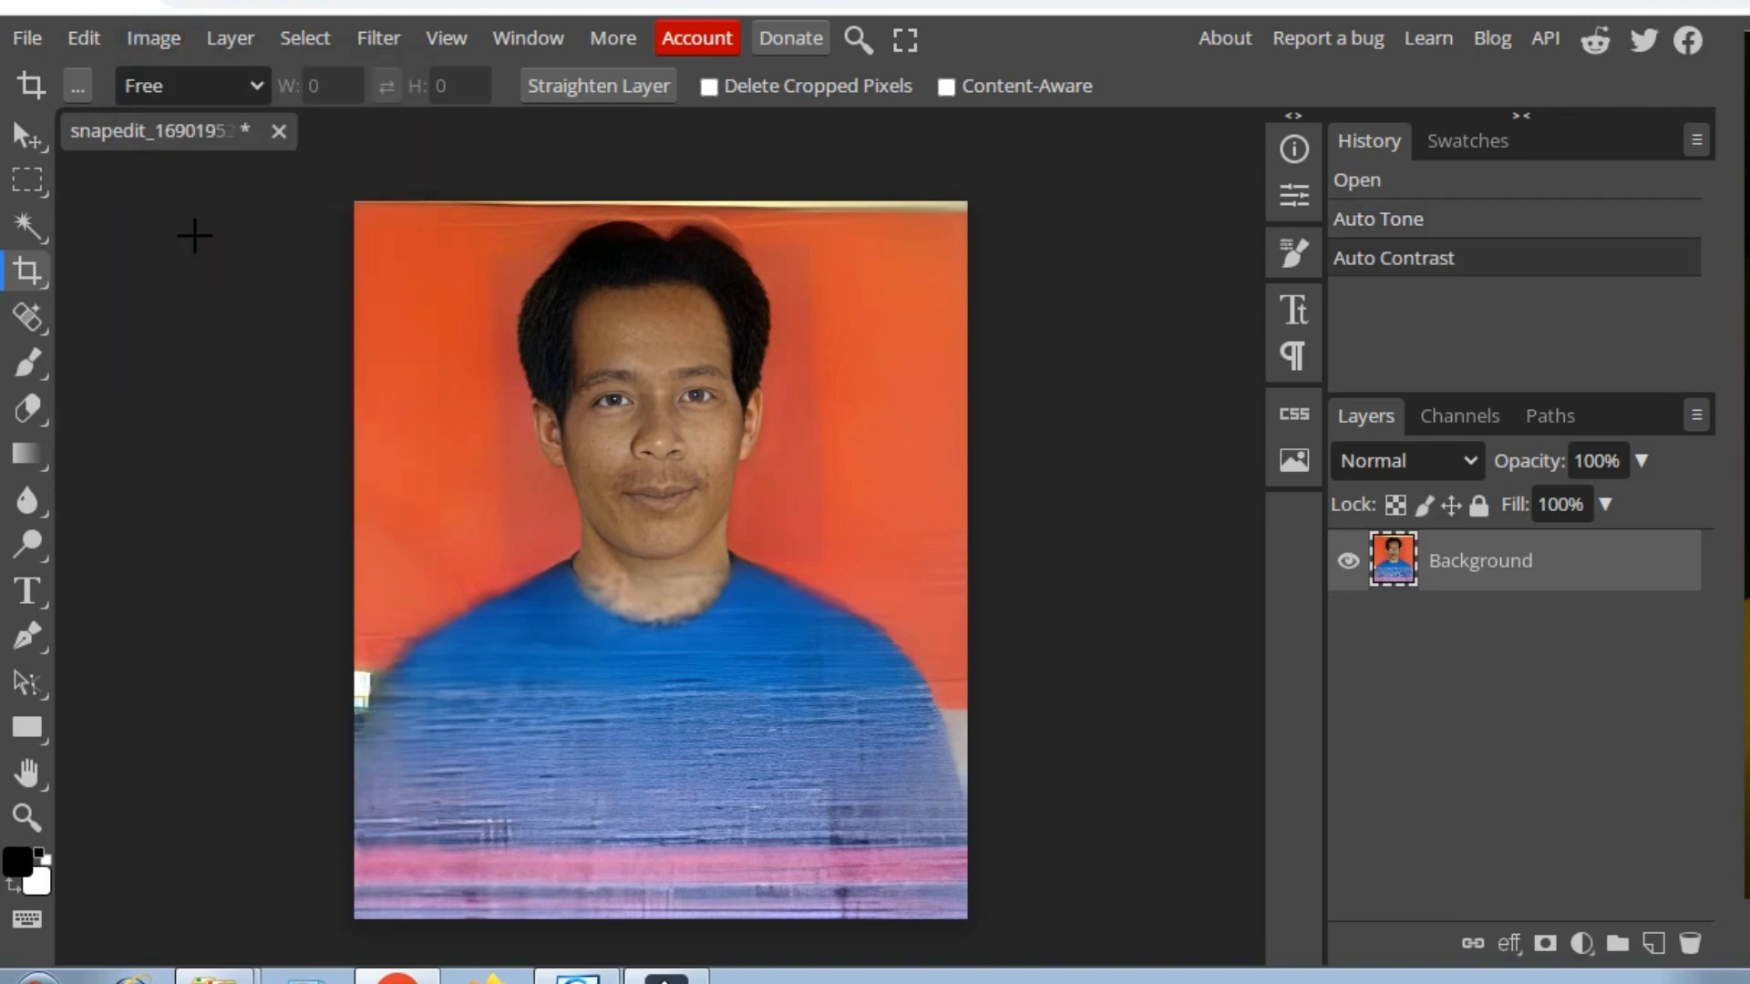
click(173, 43)
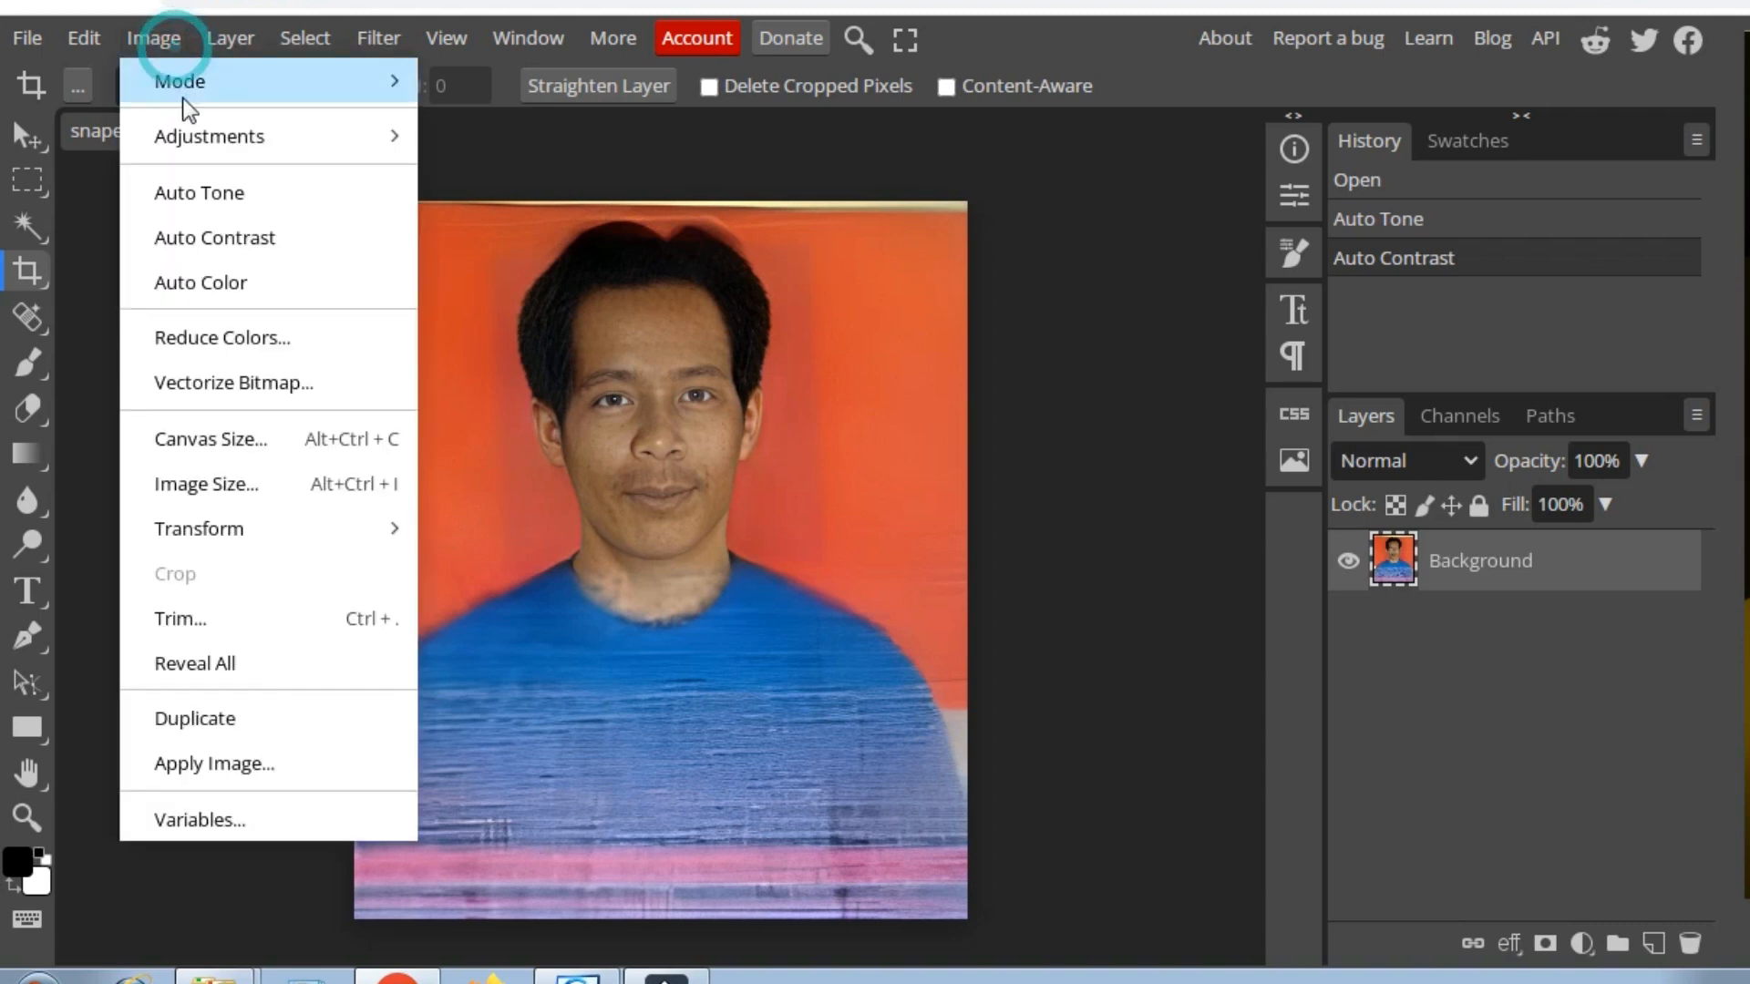
click(208, 288)
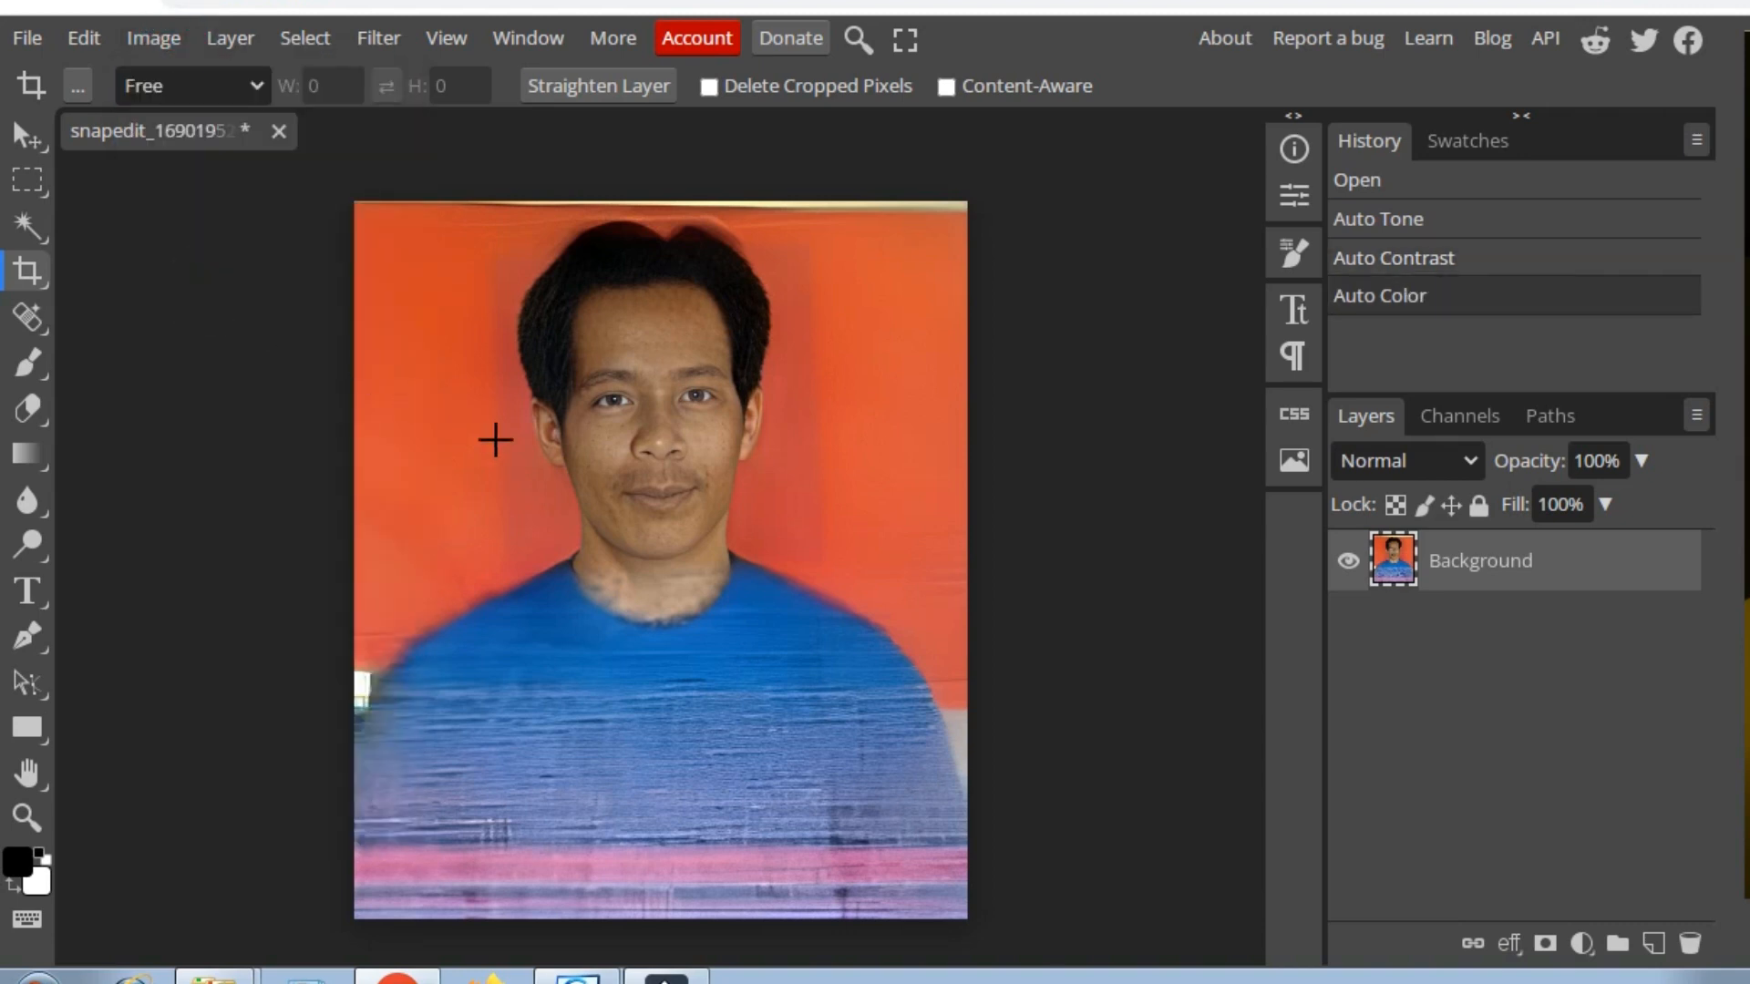
Copy the text "casual outfit male" from the sticky note into the new content prompt of the Magic Replace tool.
scroll(544, 597, down, 2)
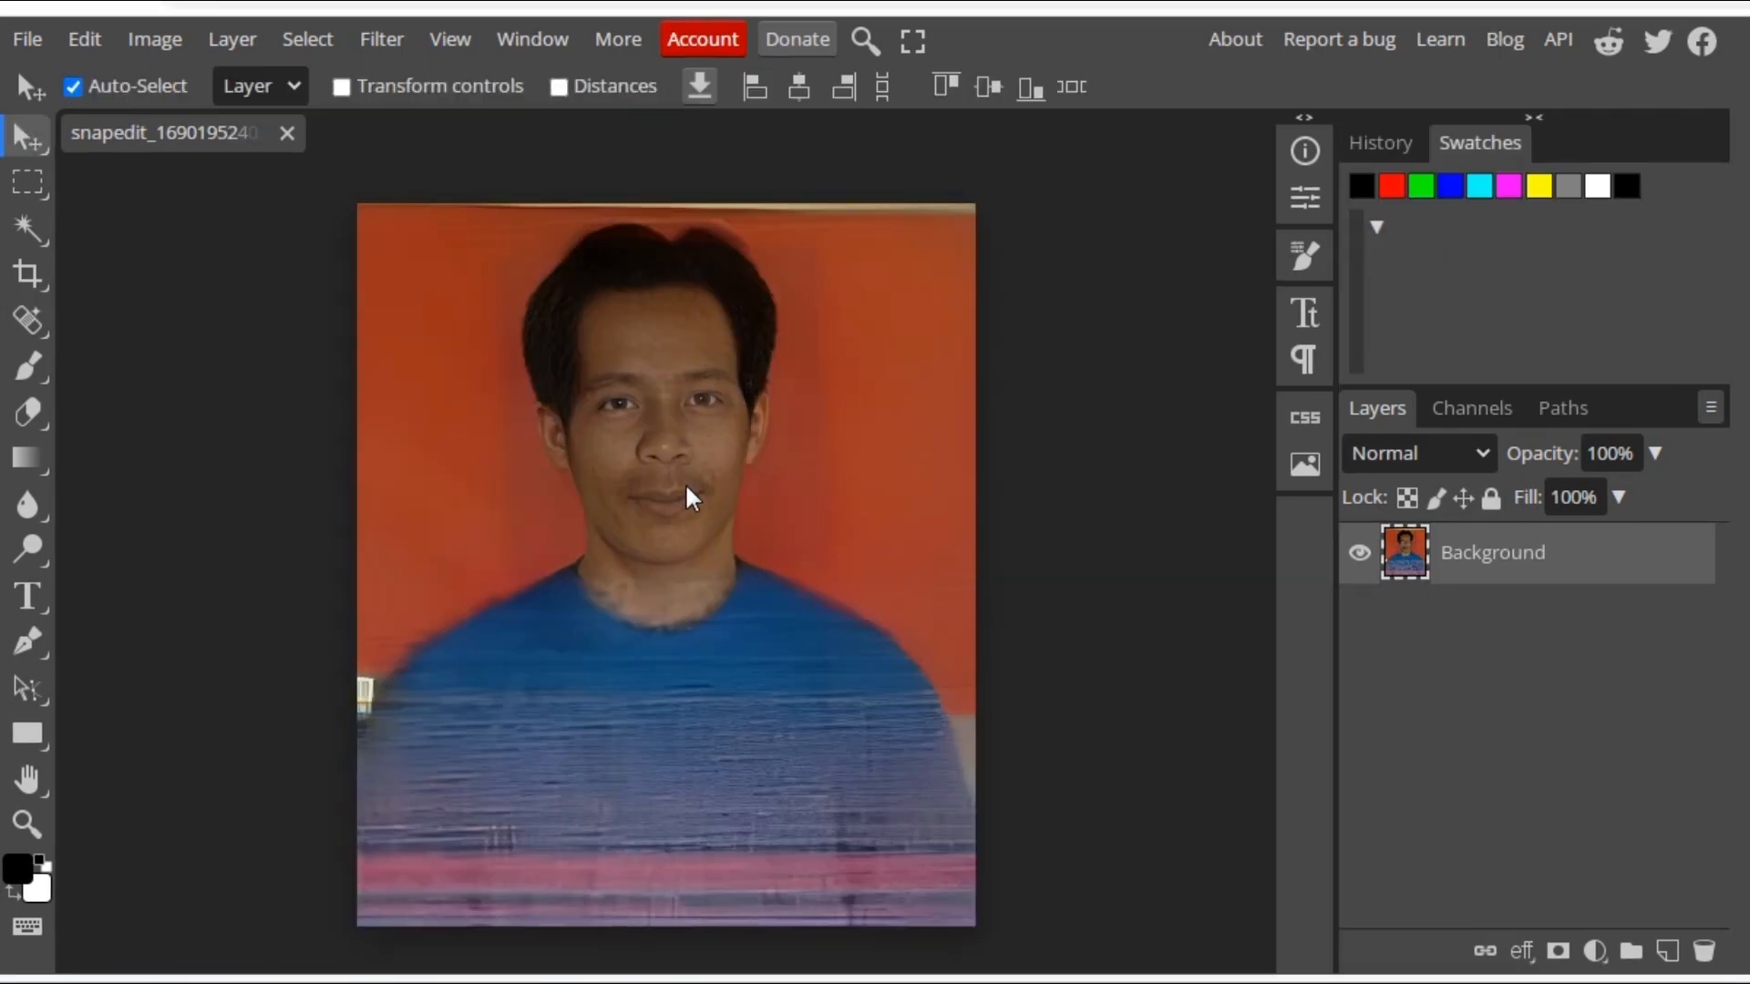
click(30, 328)
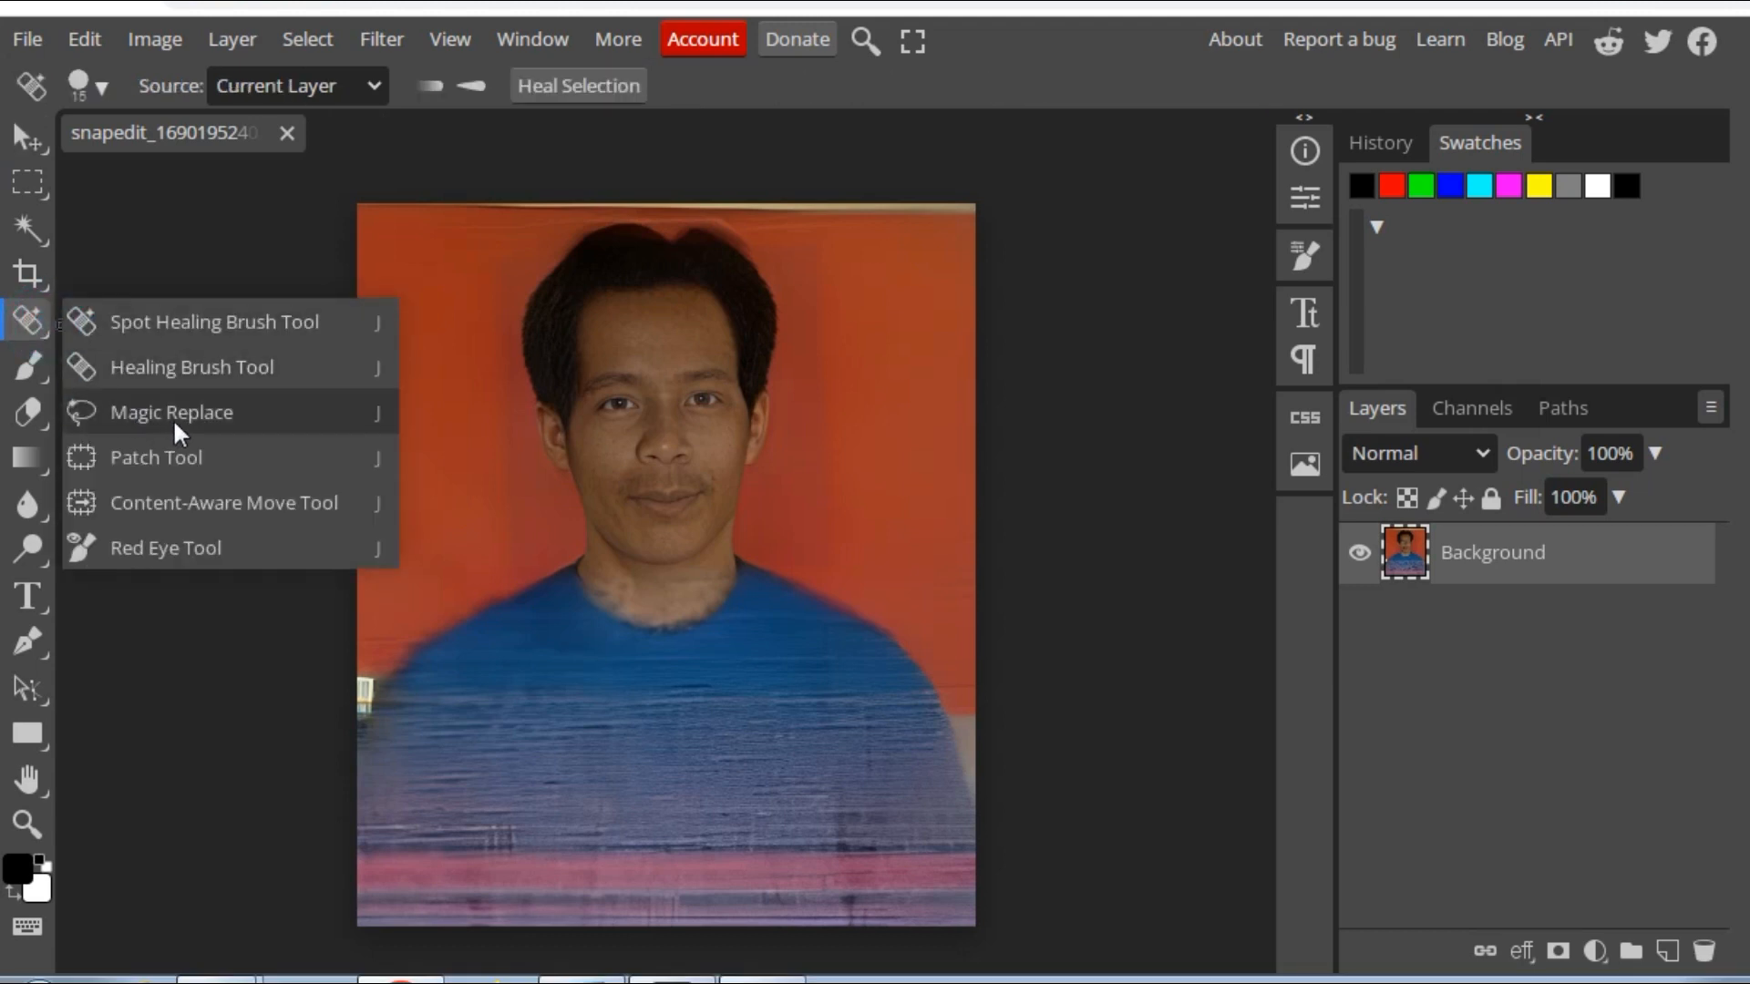
click(173, 415)
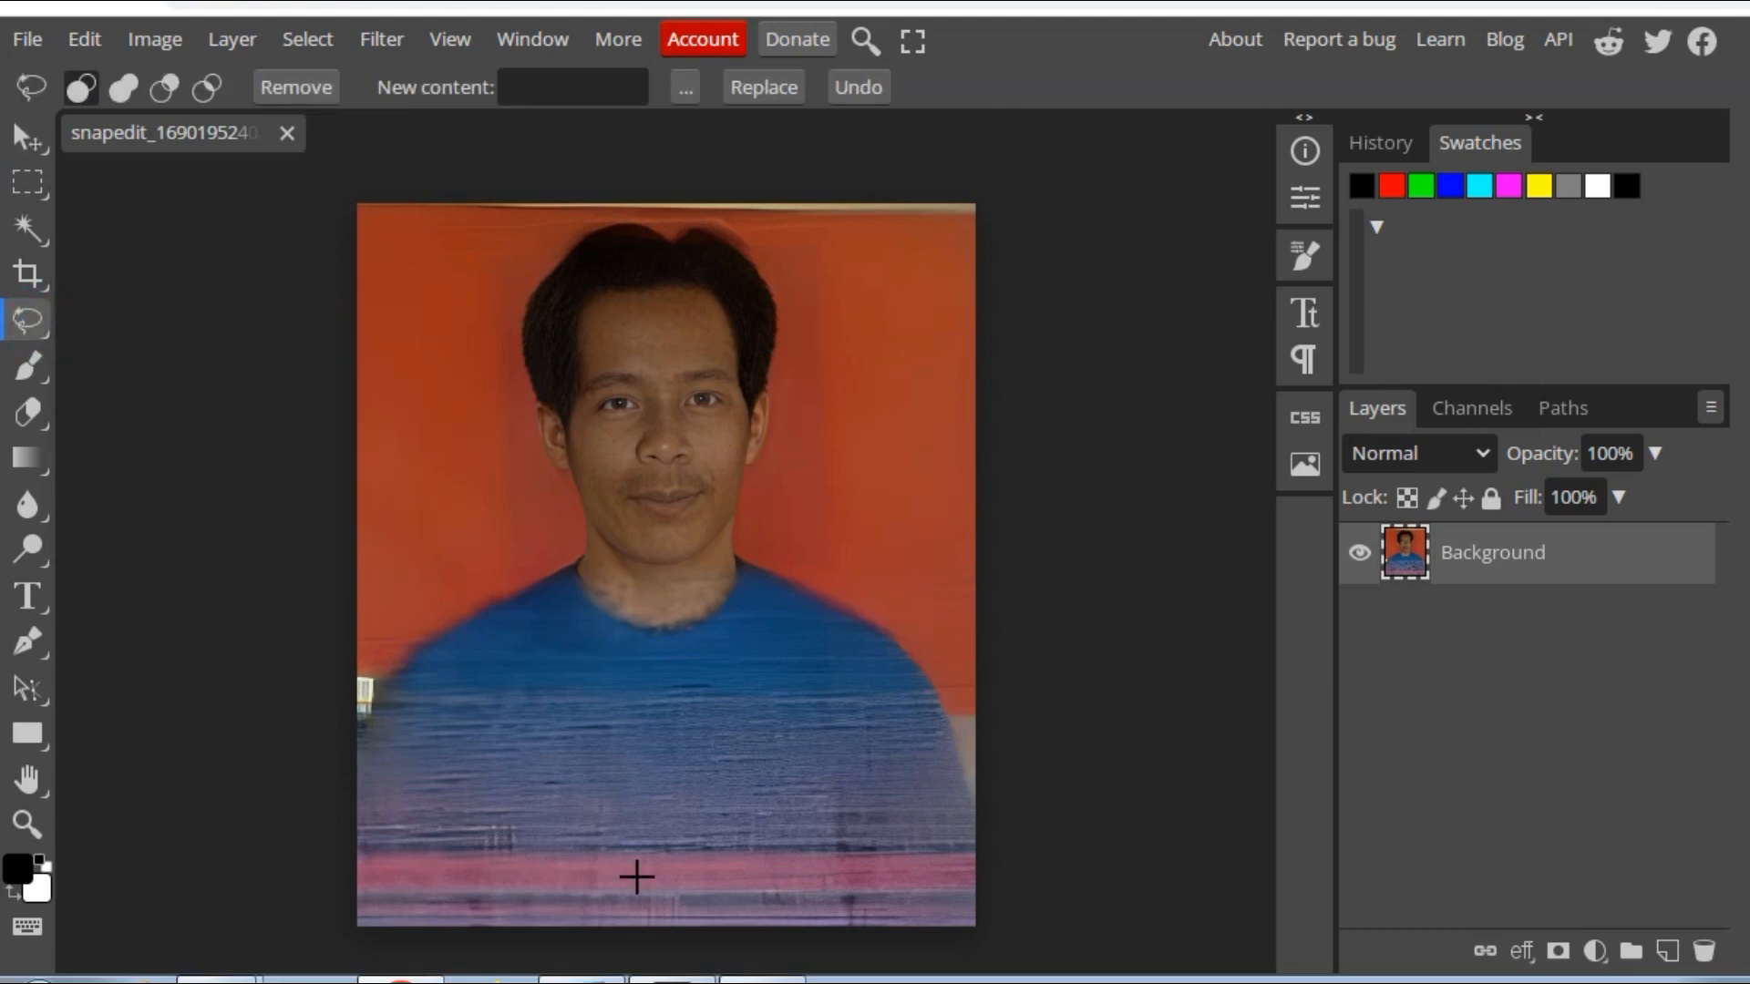
click(758, 980)
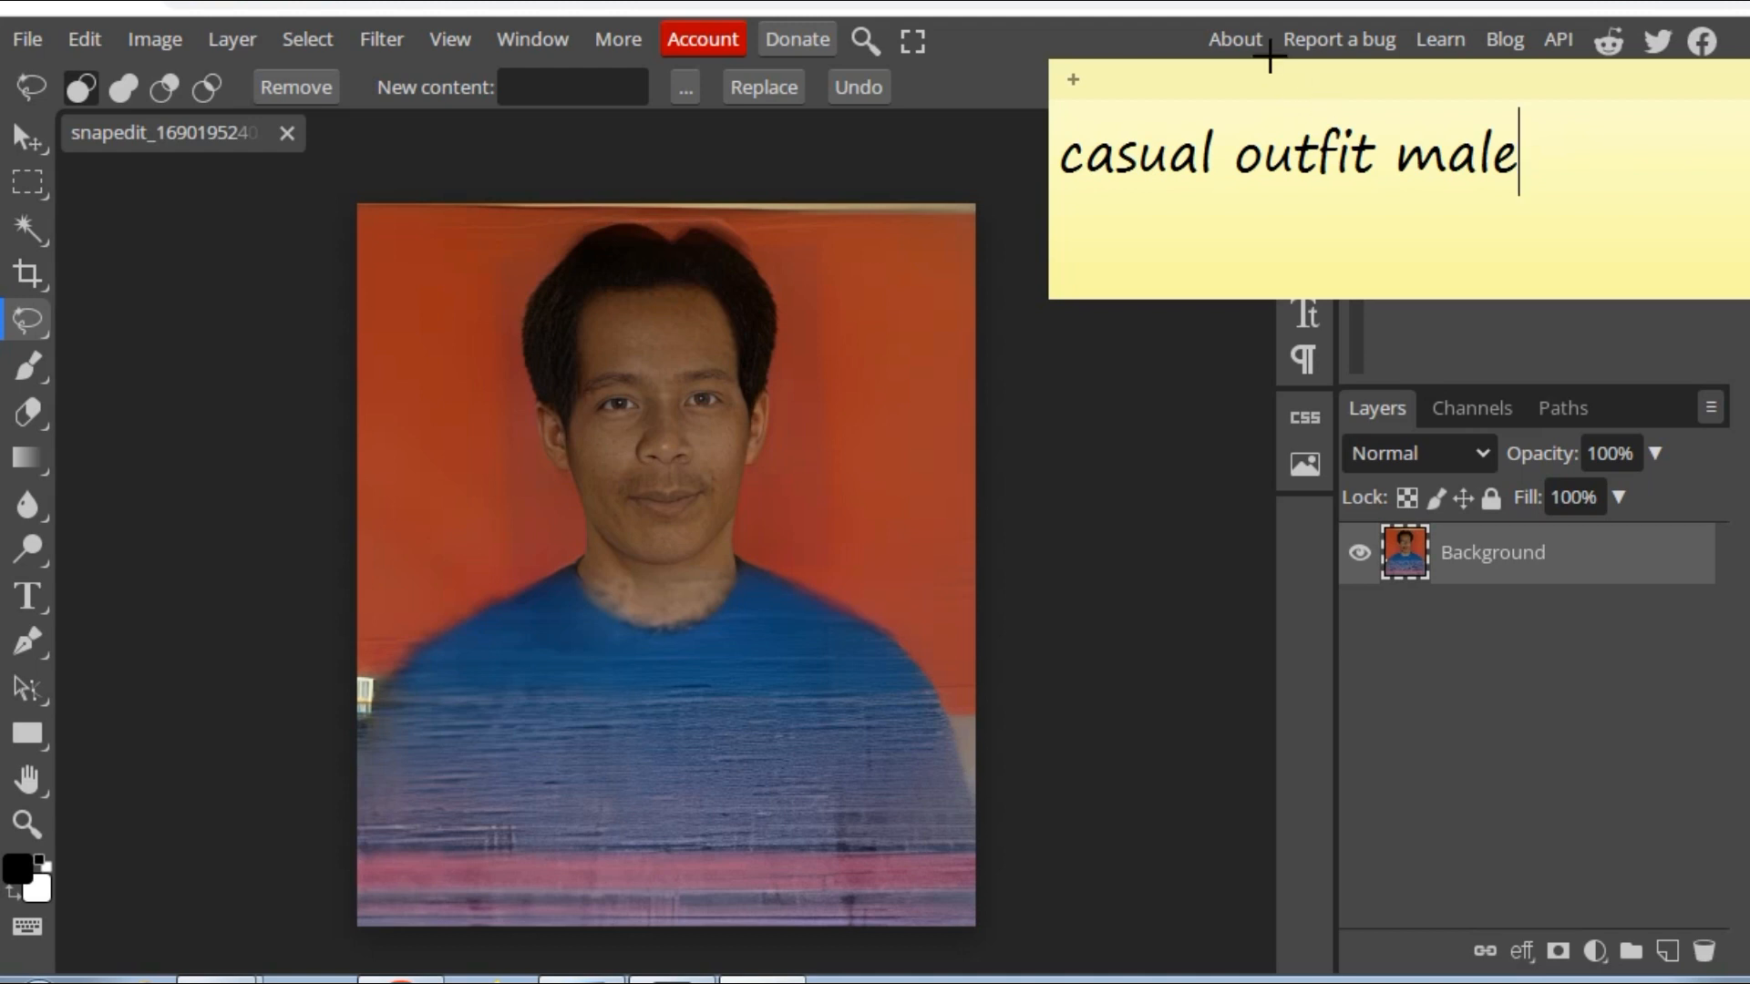
drag(1531, 156, 1051, 176)
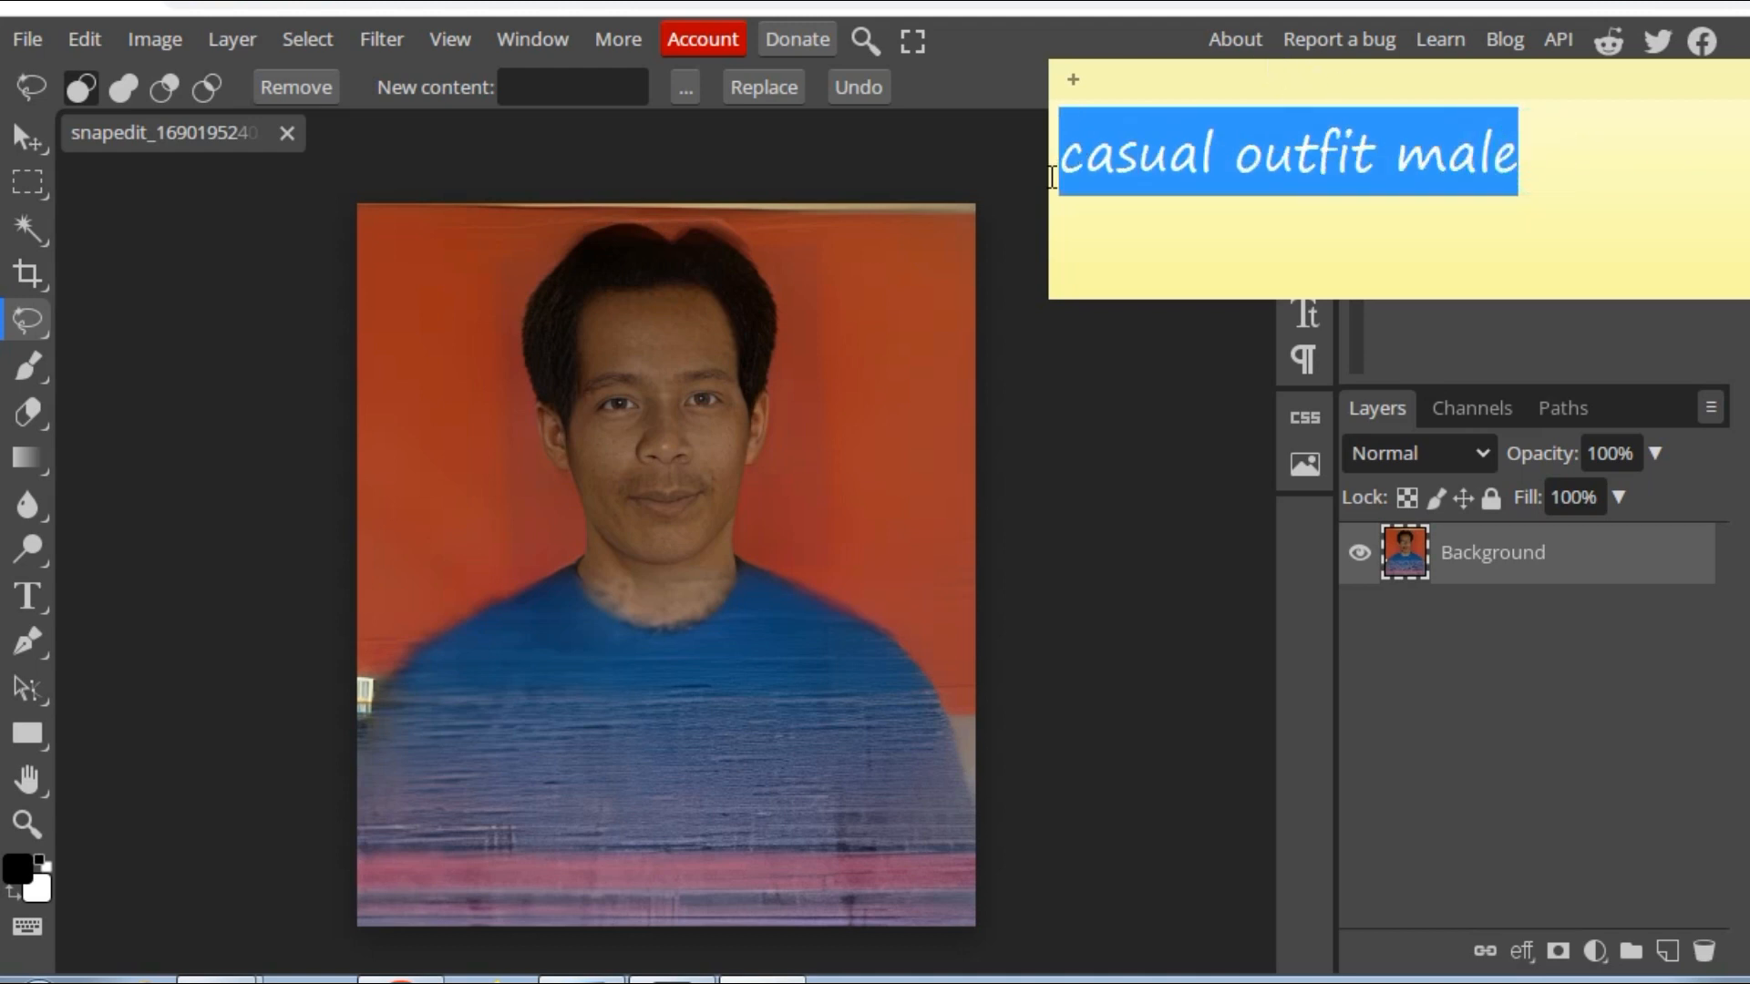
right_click(1160, 172)
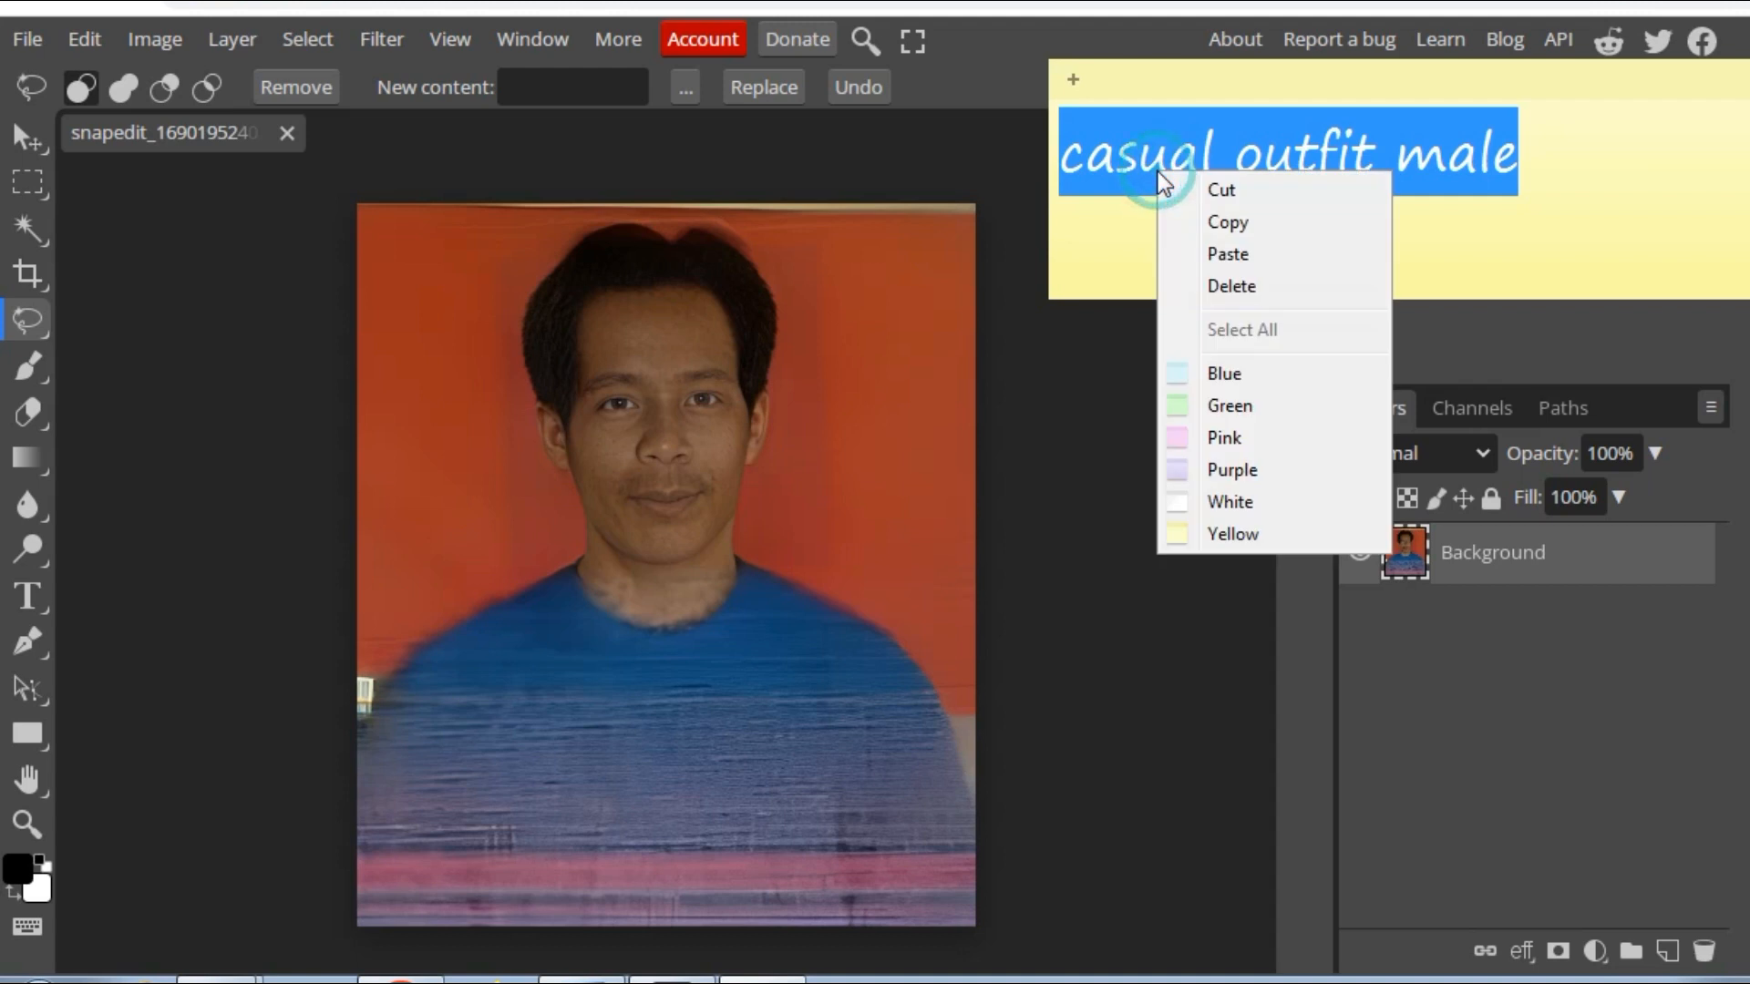
click(1226, 224)
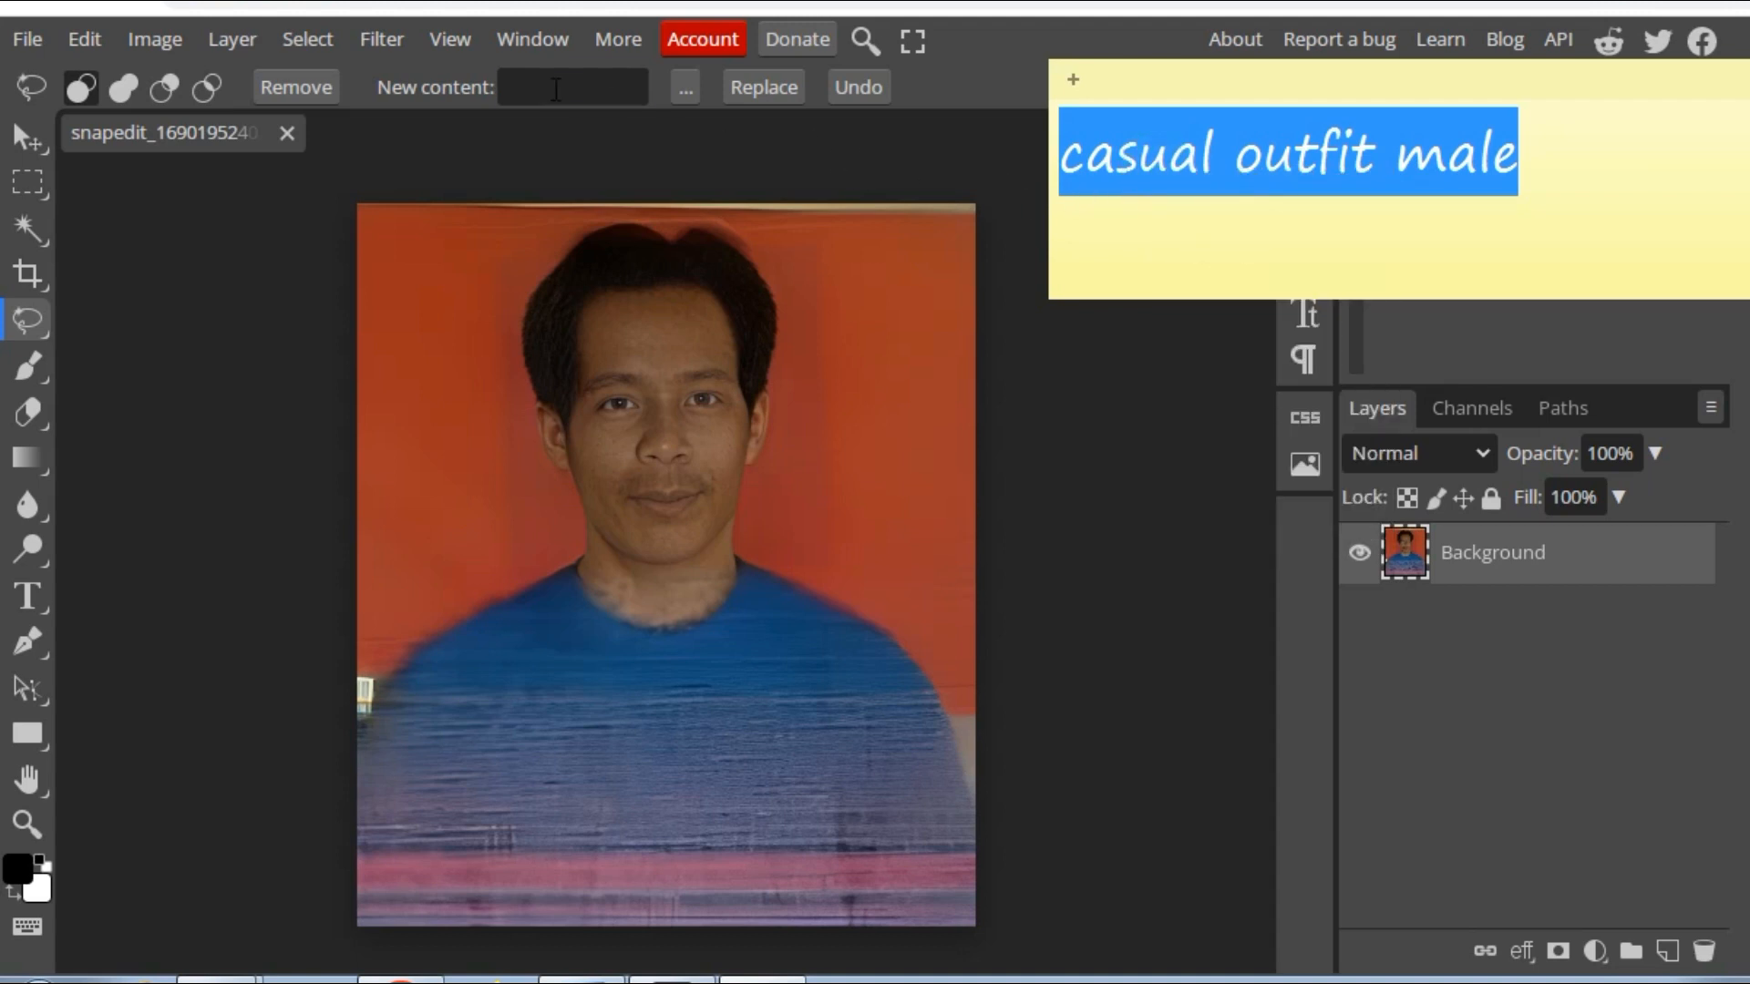
click(556, 89)
right_click(537, 87)
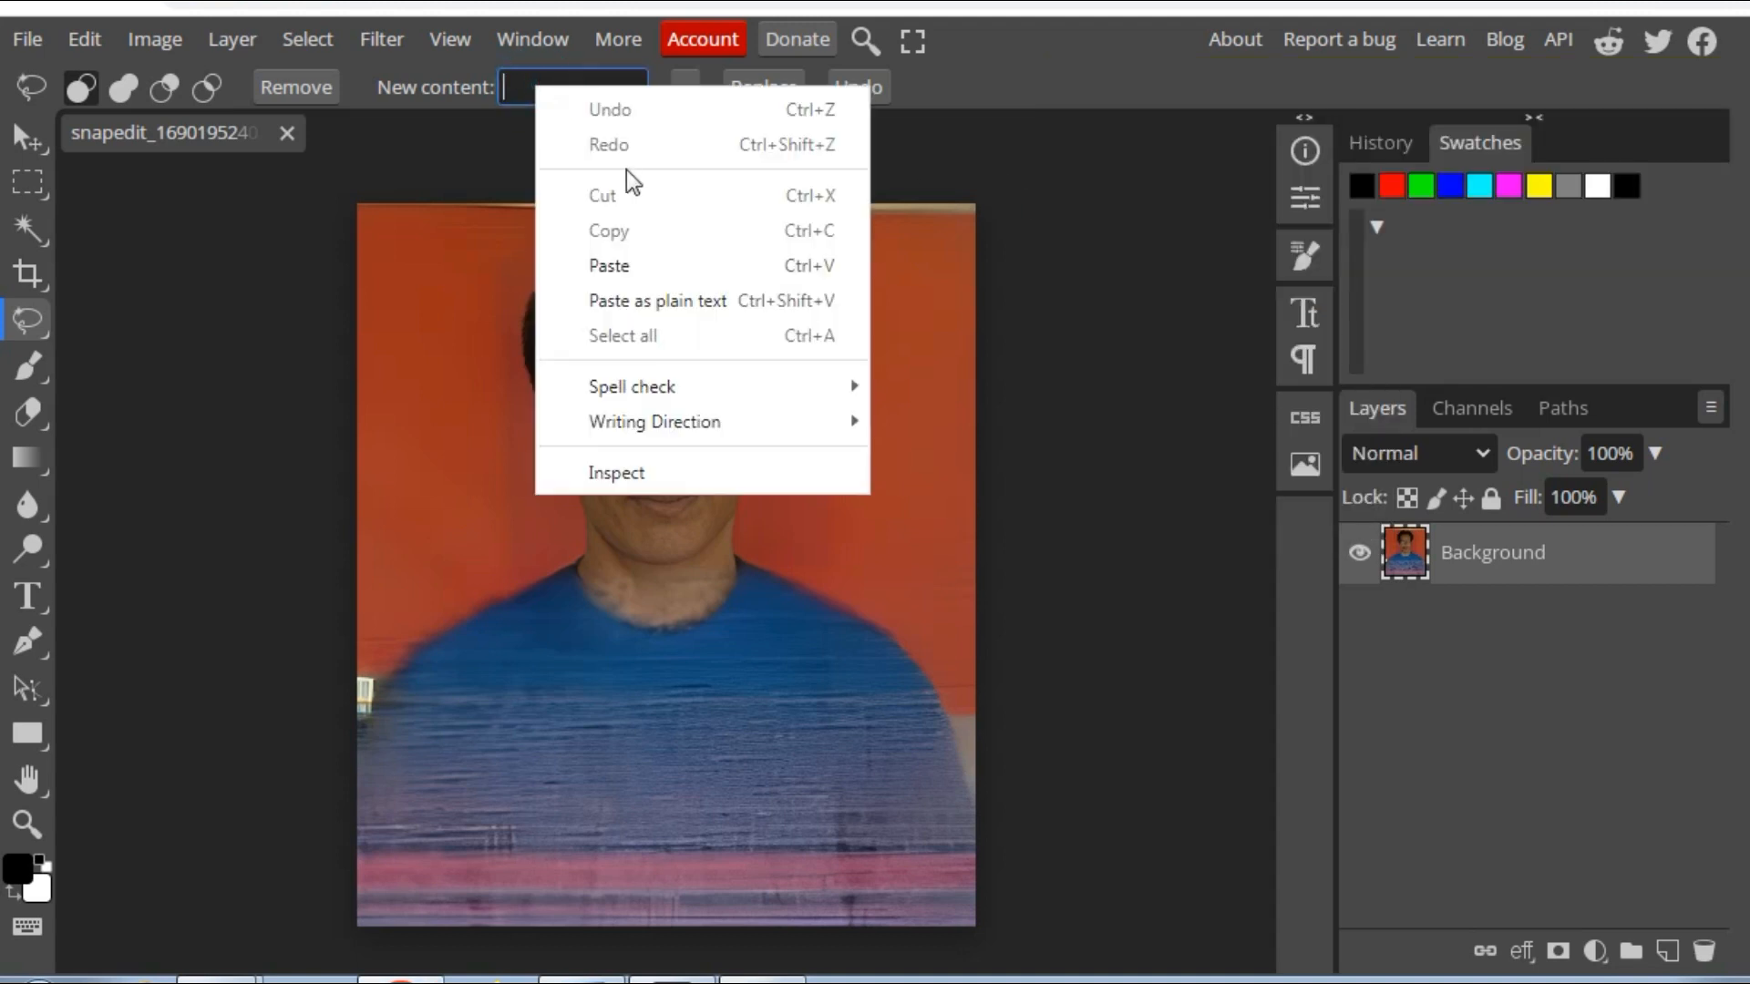
click(607, 266)
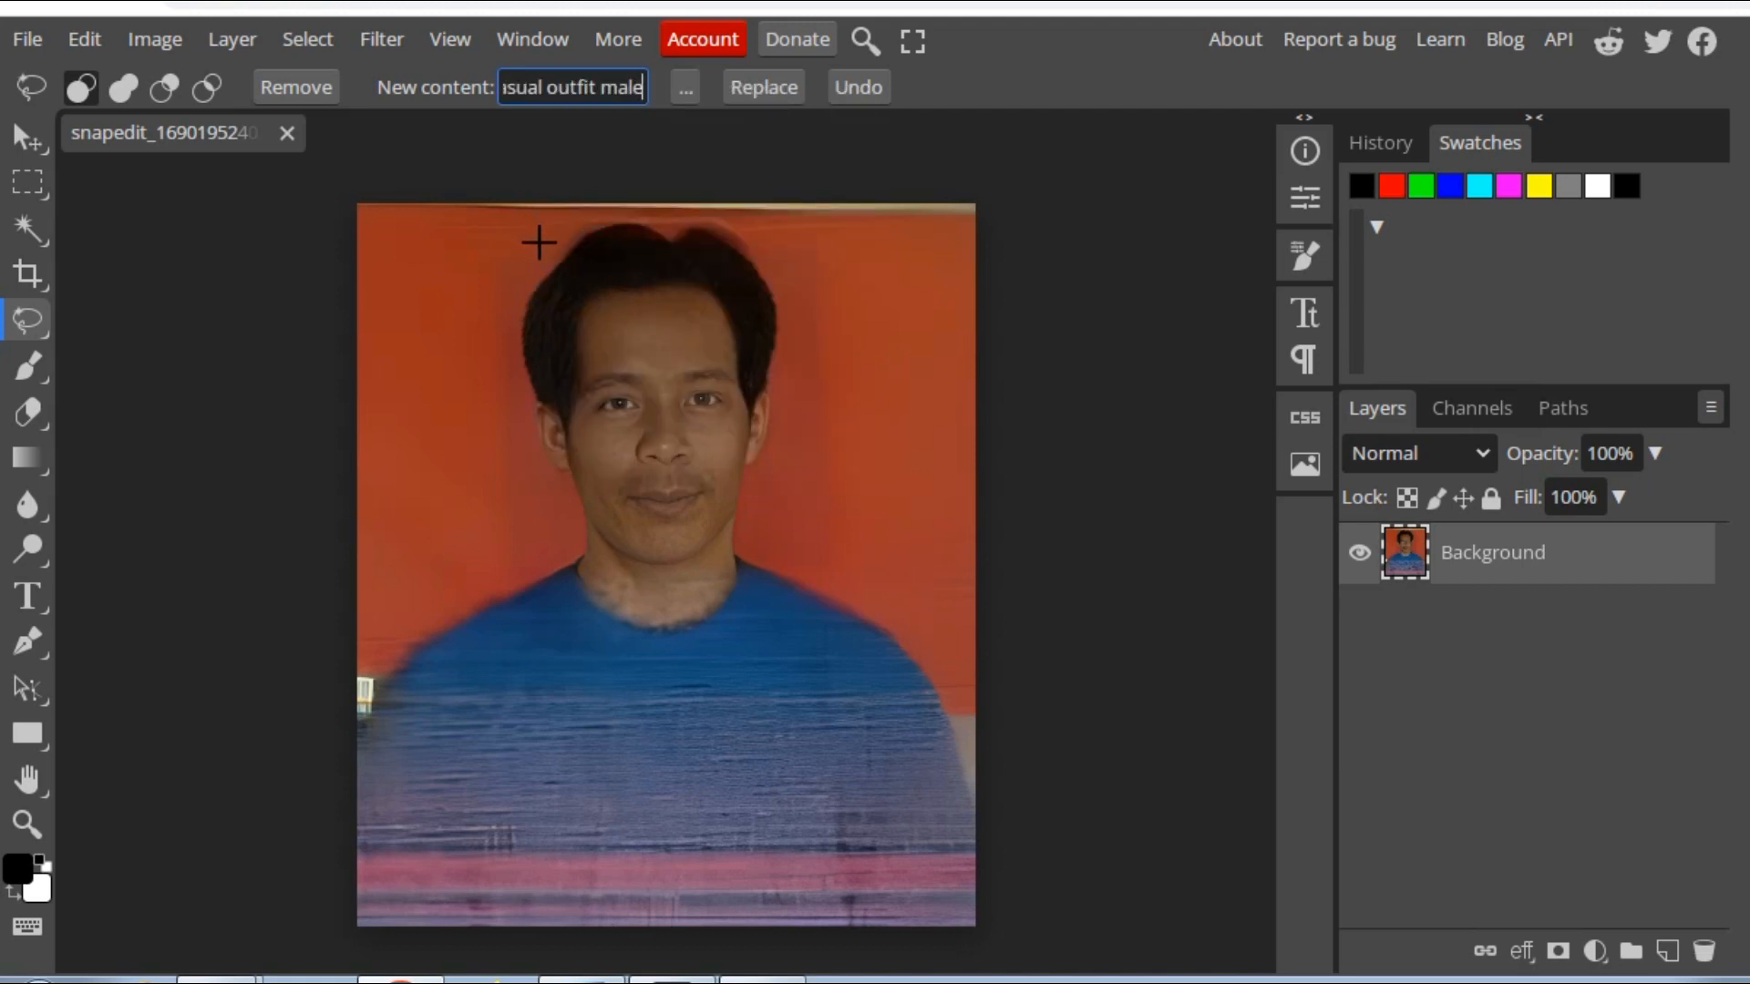
Outline the man's blue shirt and shoulders from the neck down and replace the area with the prompted casual outfit.
scroll(538, 242, down, 3)
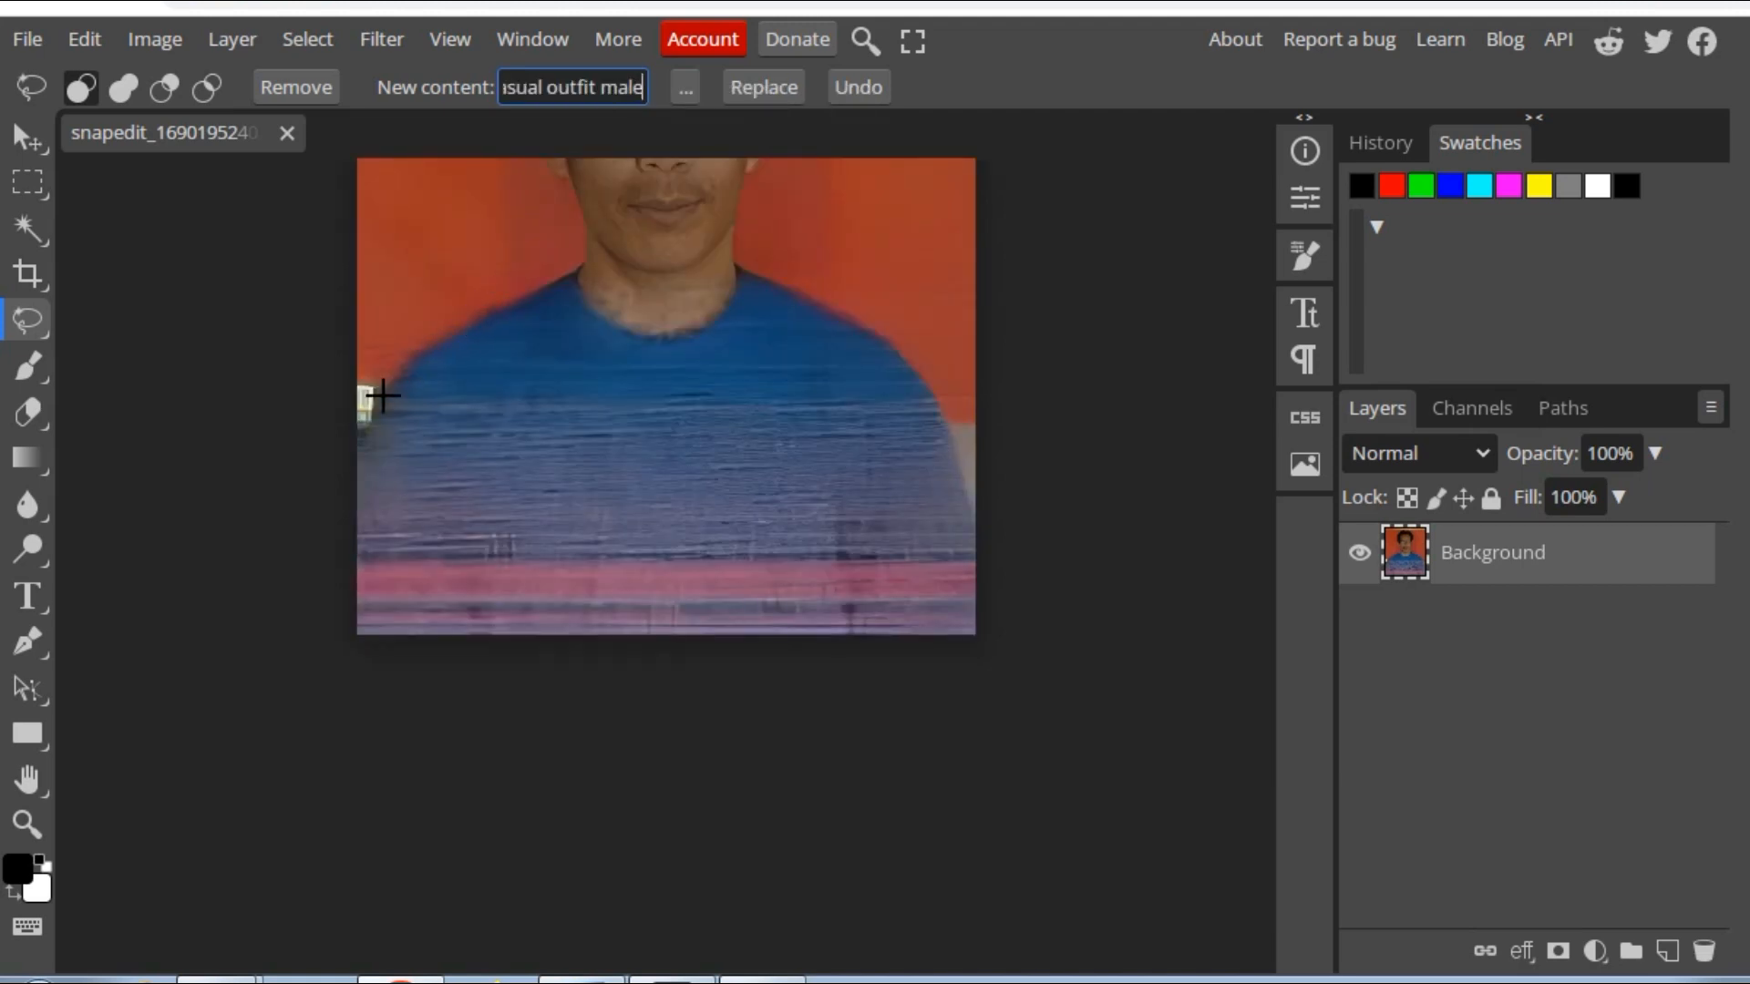
mouse_move(333, 449)
mouse_down()
mouse_move(375, 344)
mouse_move(453, 292)
mouse_move(578, 256)
mouse_move(653, 281)
mouse_move(712, 262)
mouse_move(801, 268)
mouse_move(958, 397)
mouse_move(1000, 489)
mouse_move(1008, 605)
mouse_move(948, 669)
mouse_move(492, 696)
mouse_move(315, 653)
mouse_up()
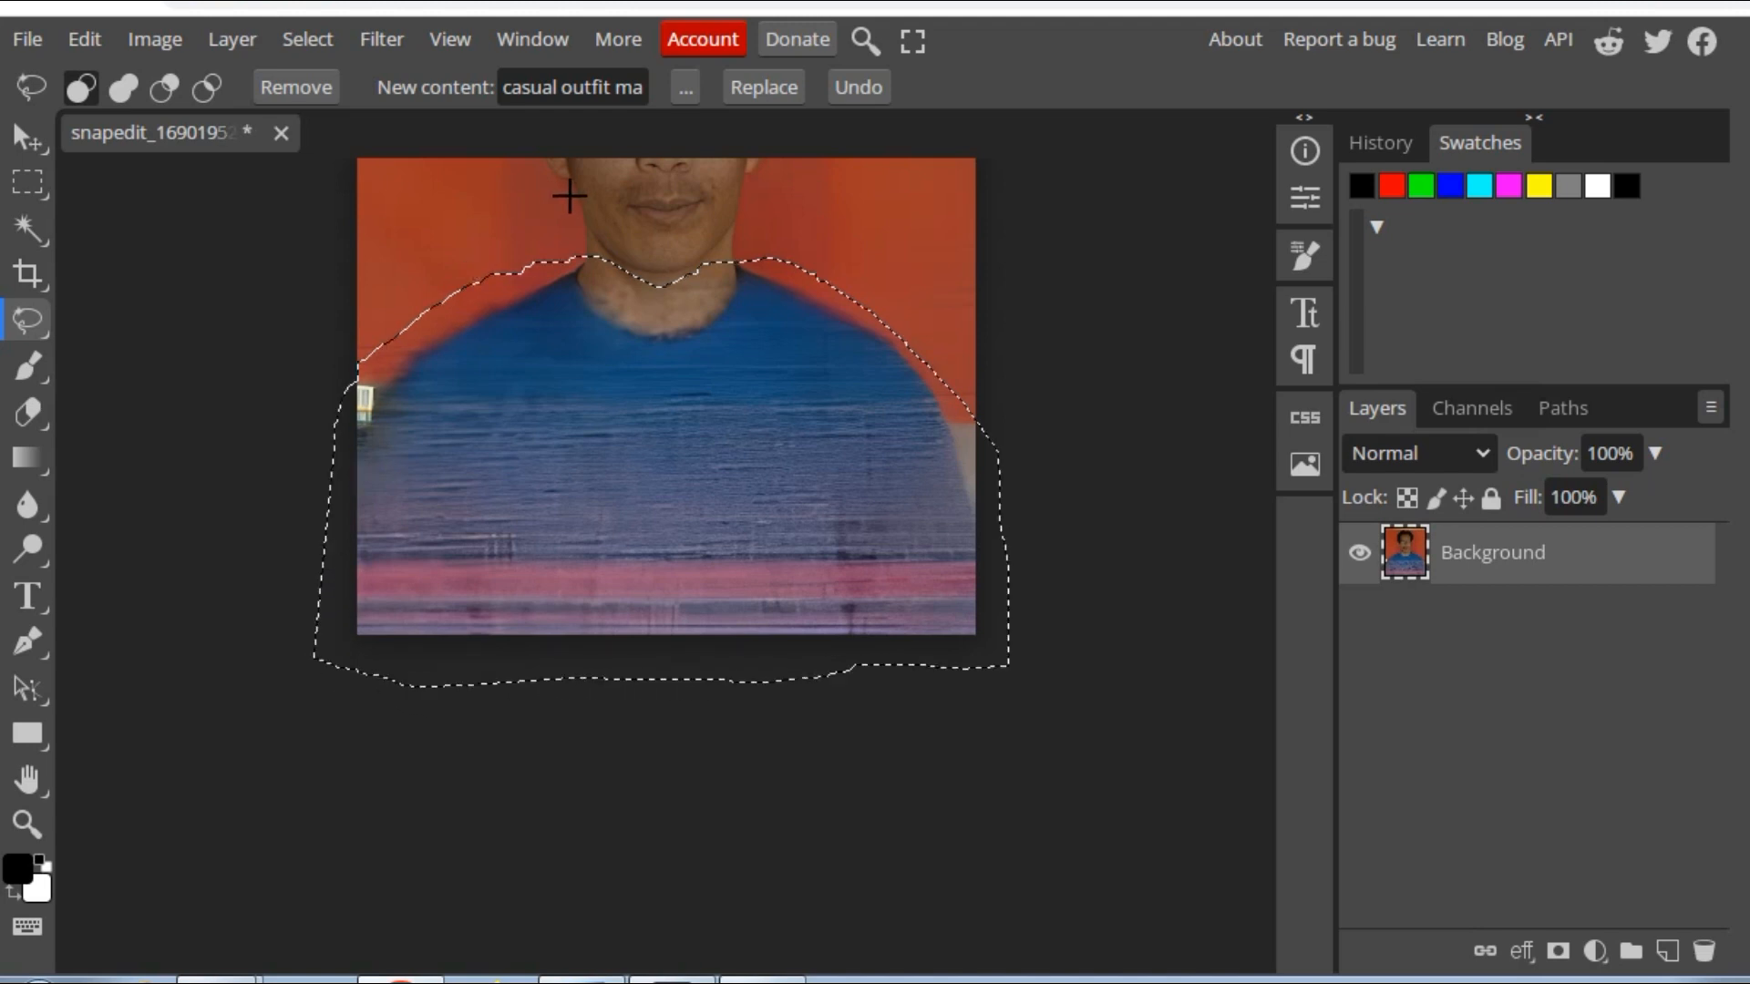
click(766, 87)
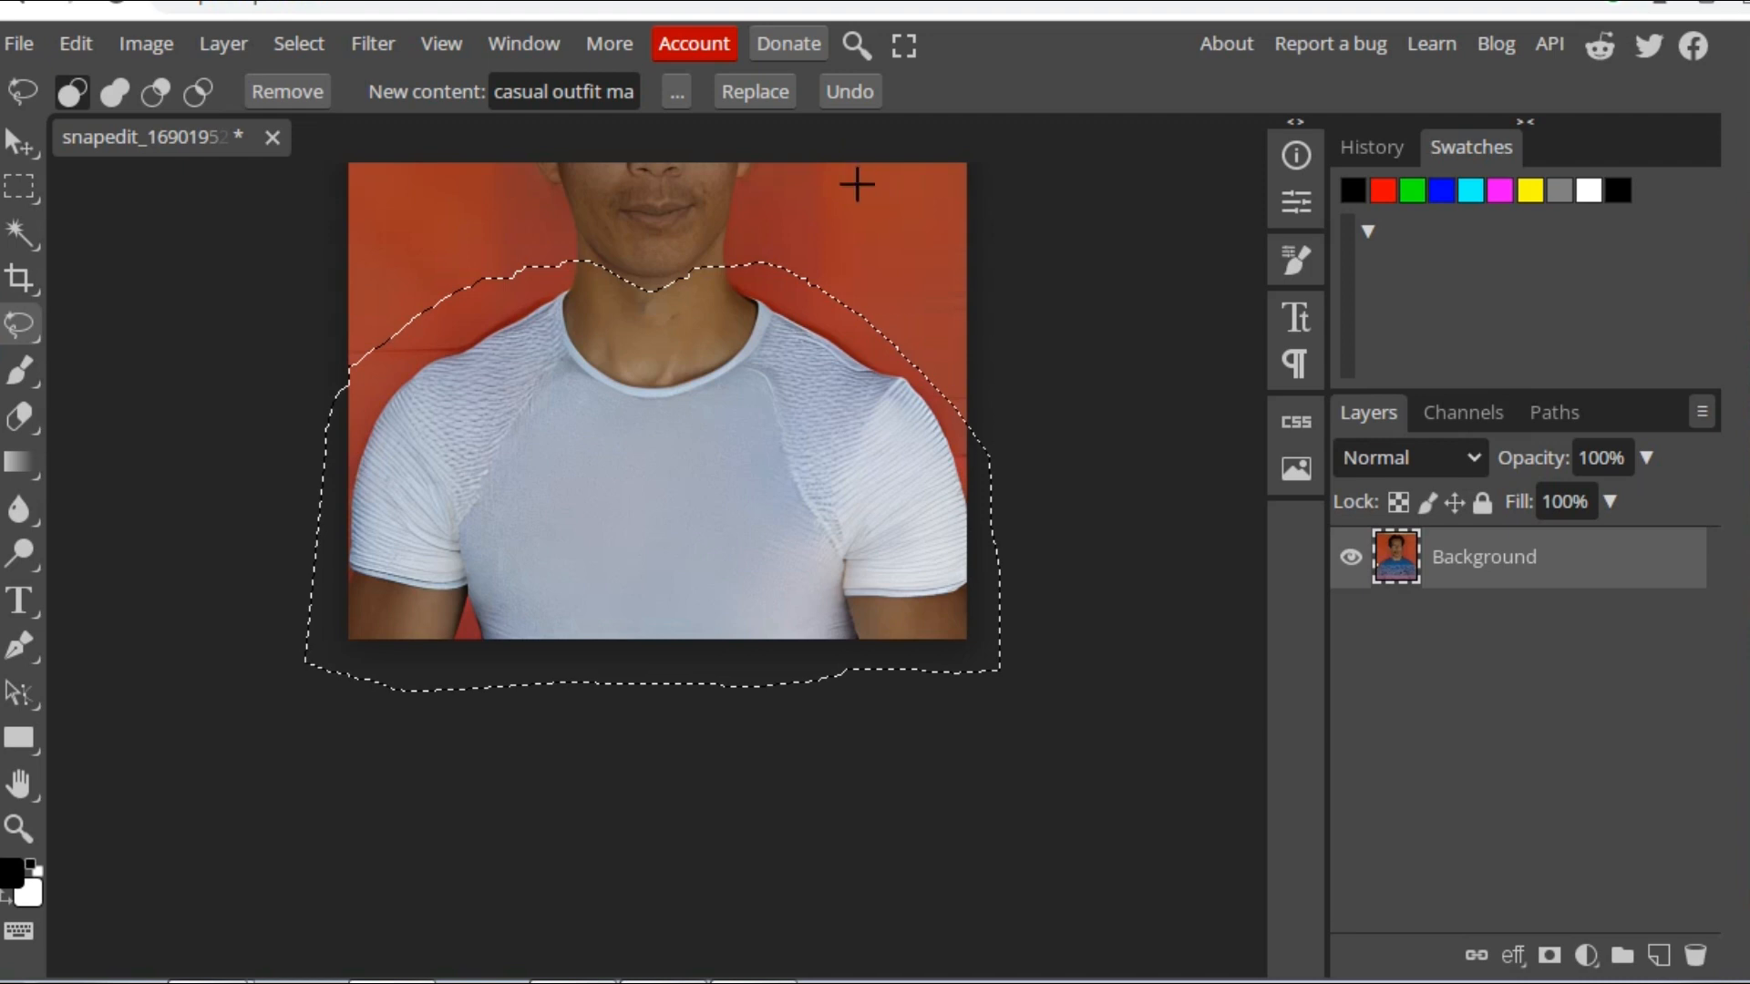
Clear the selection around the new shirt and remove the orange background behind the man.
scroll(872, 234, up, 3)
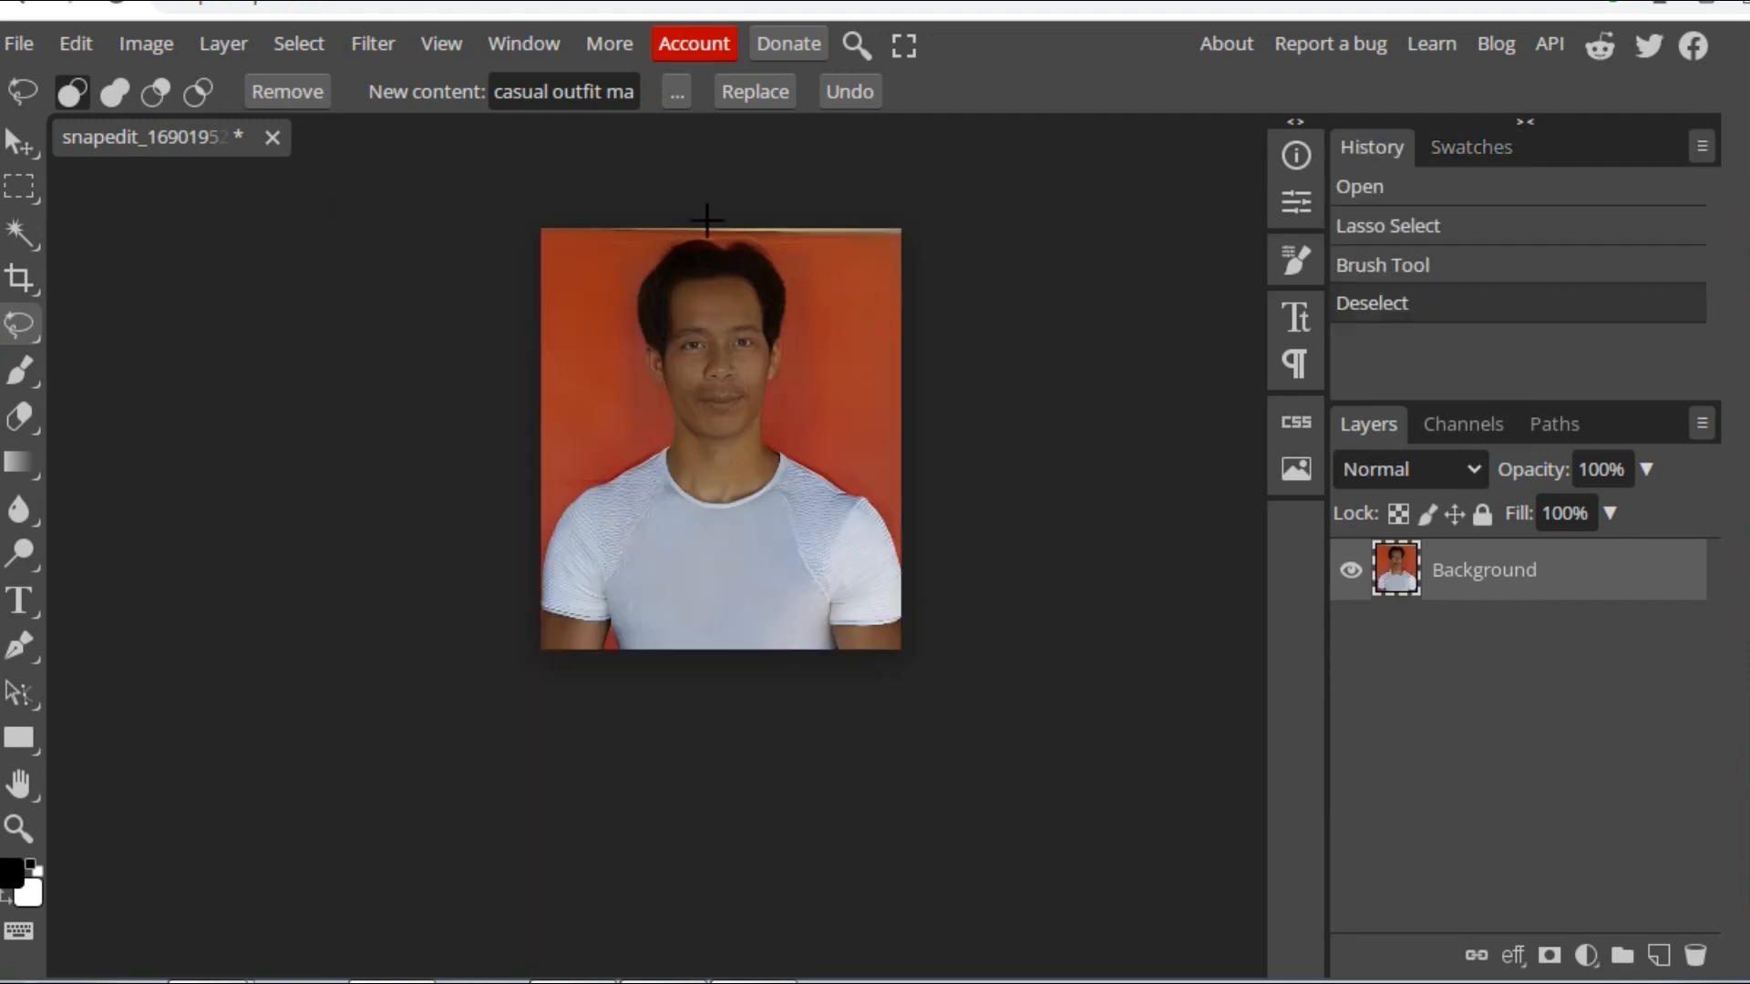
click(292, 45)
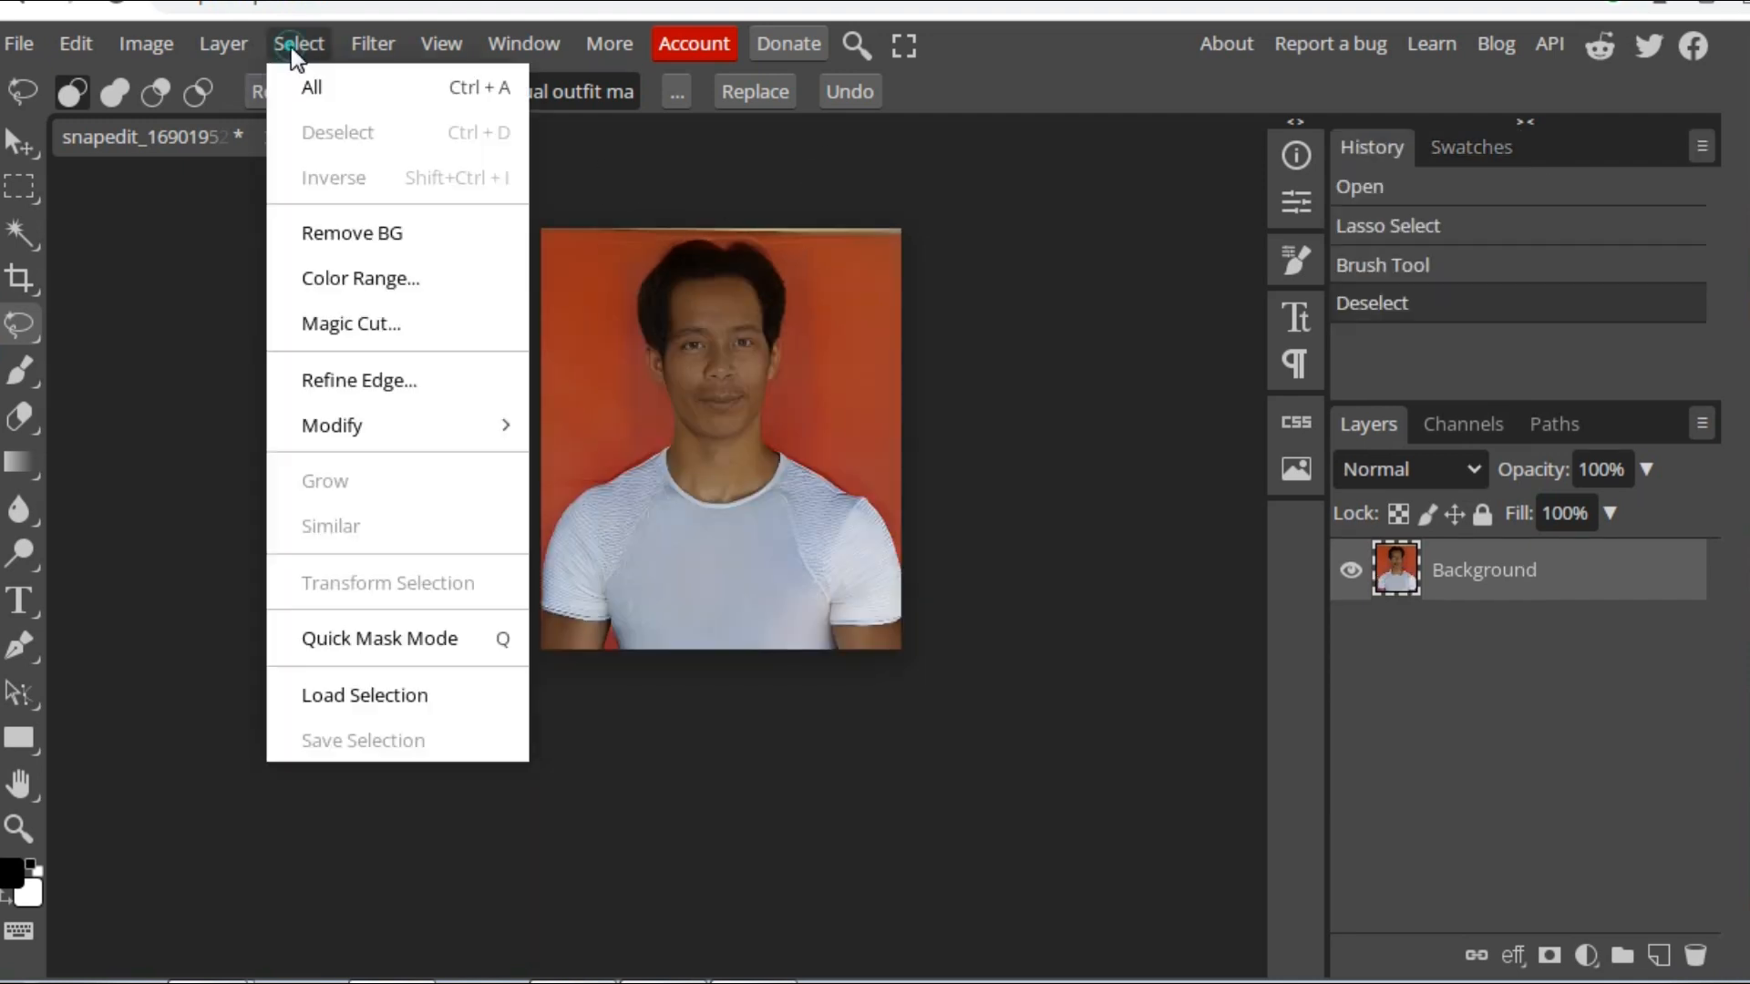
click(359, 234)
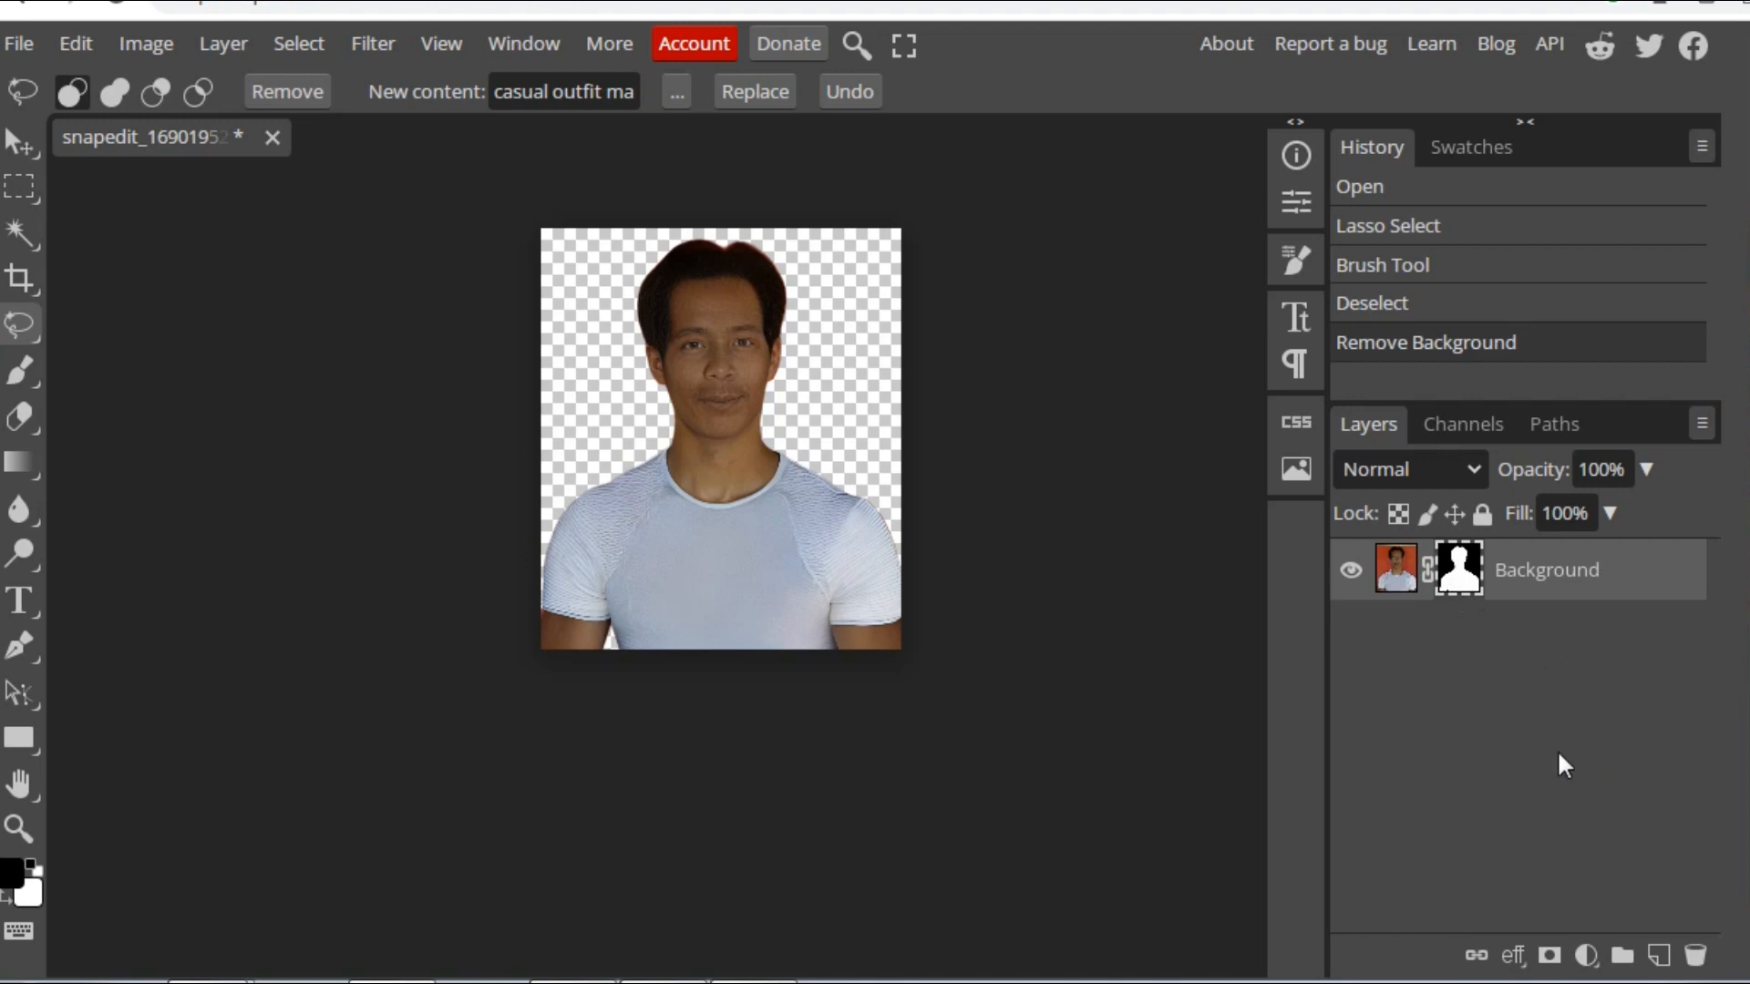
Add a dark red color fill layer (970f0f) and place it beneath the cut-out portrait layer.
click(1586, 956)
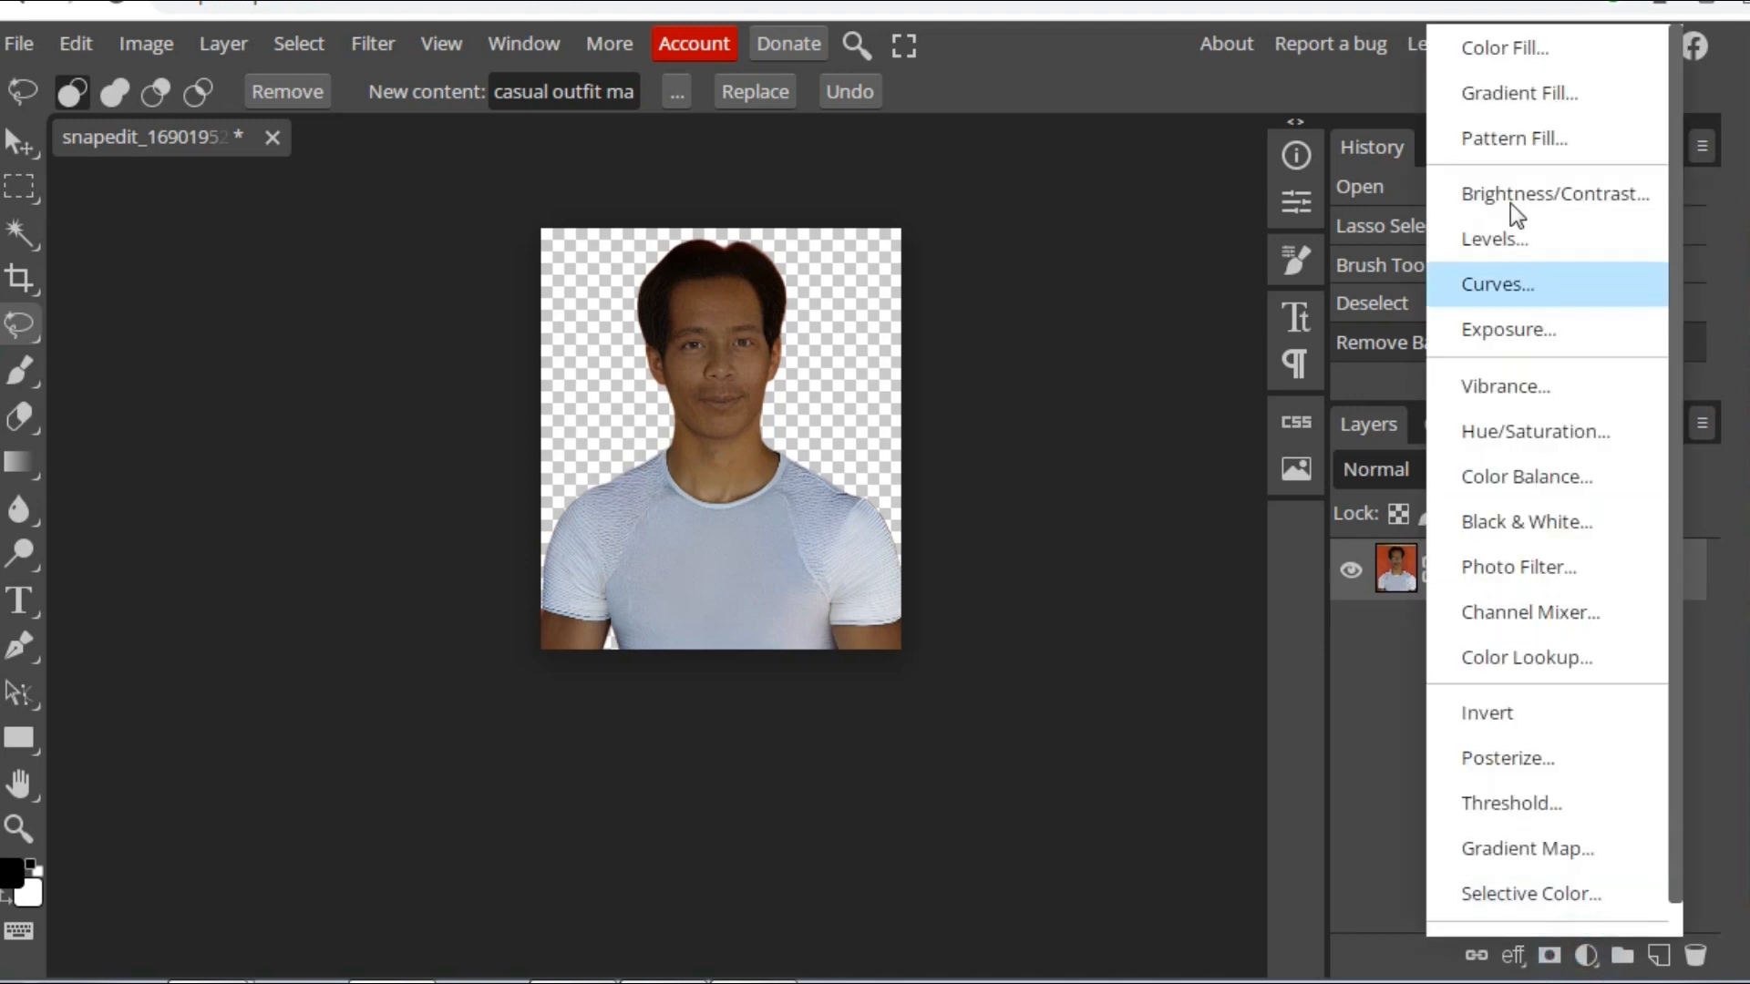
click(1491, 45)
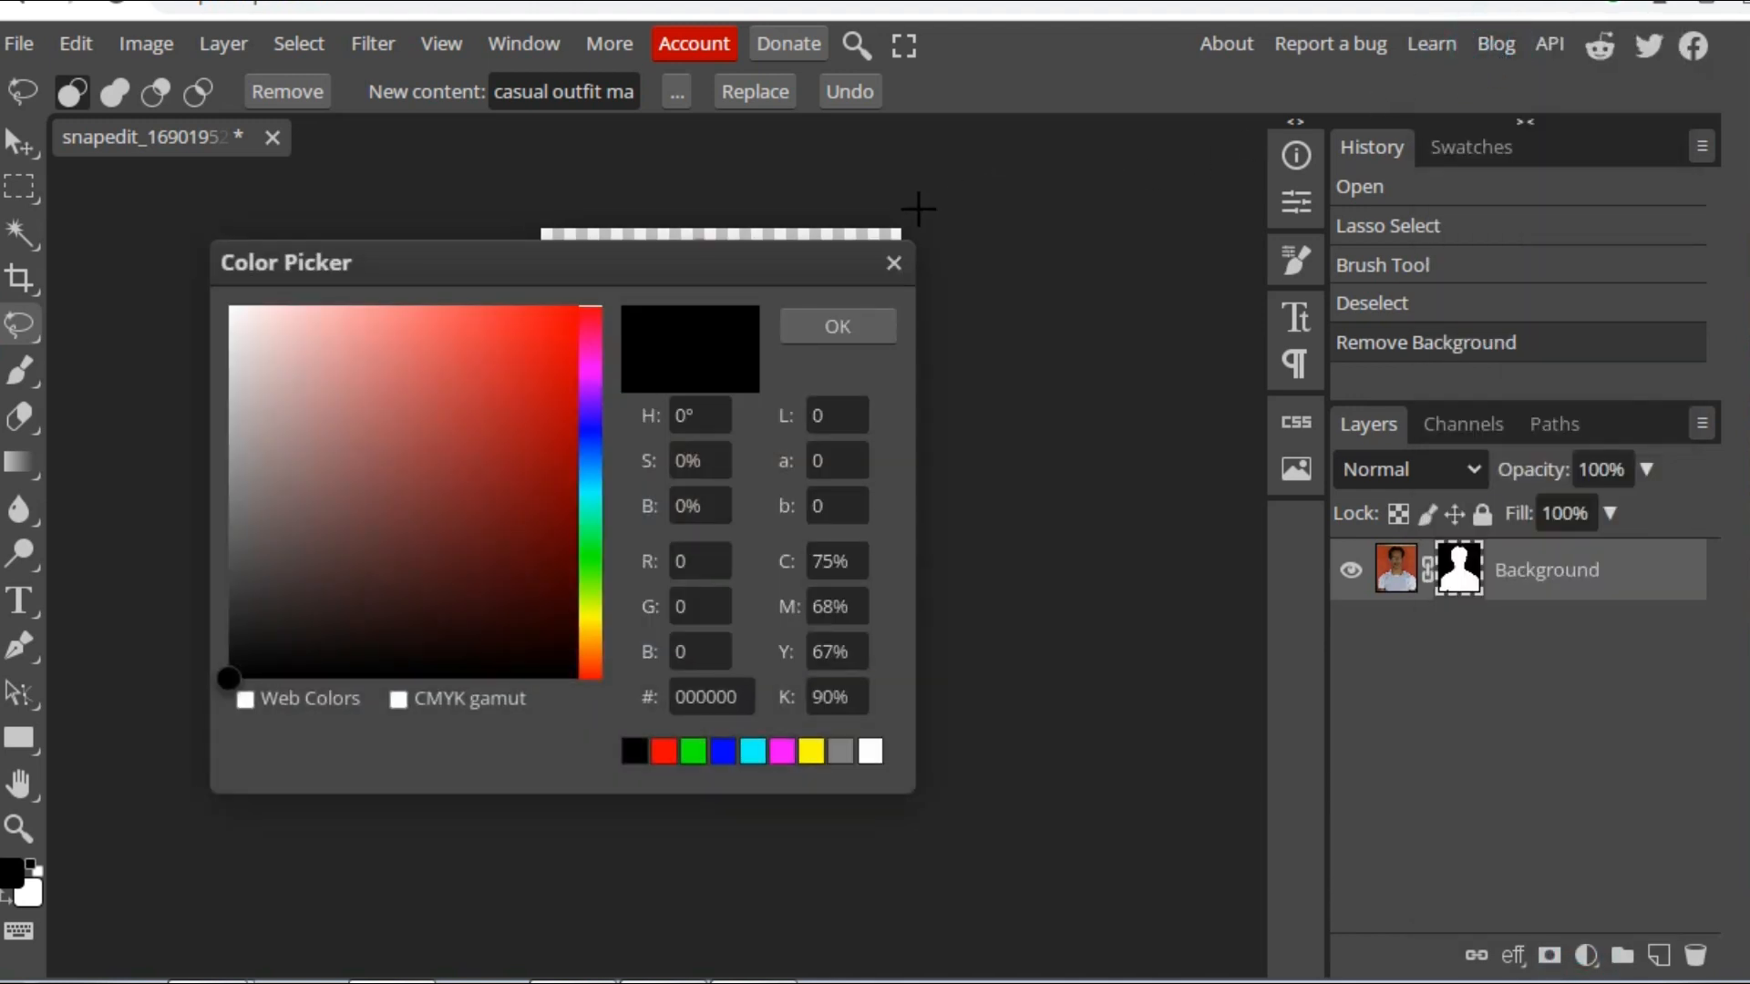
drag(824, 261, 1370, 155)
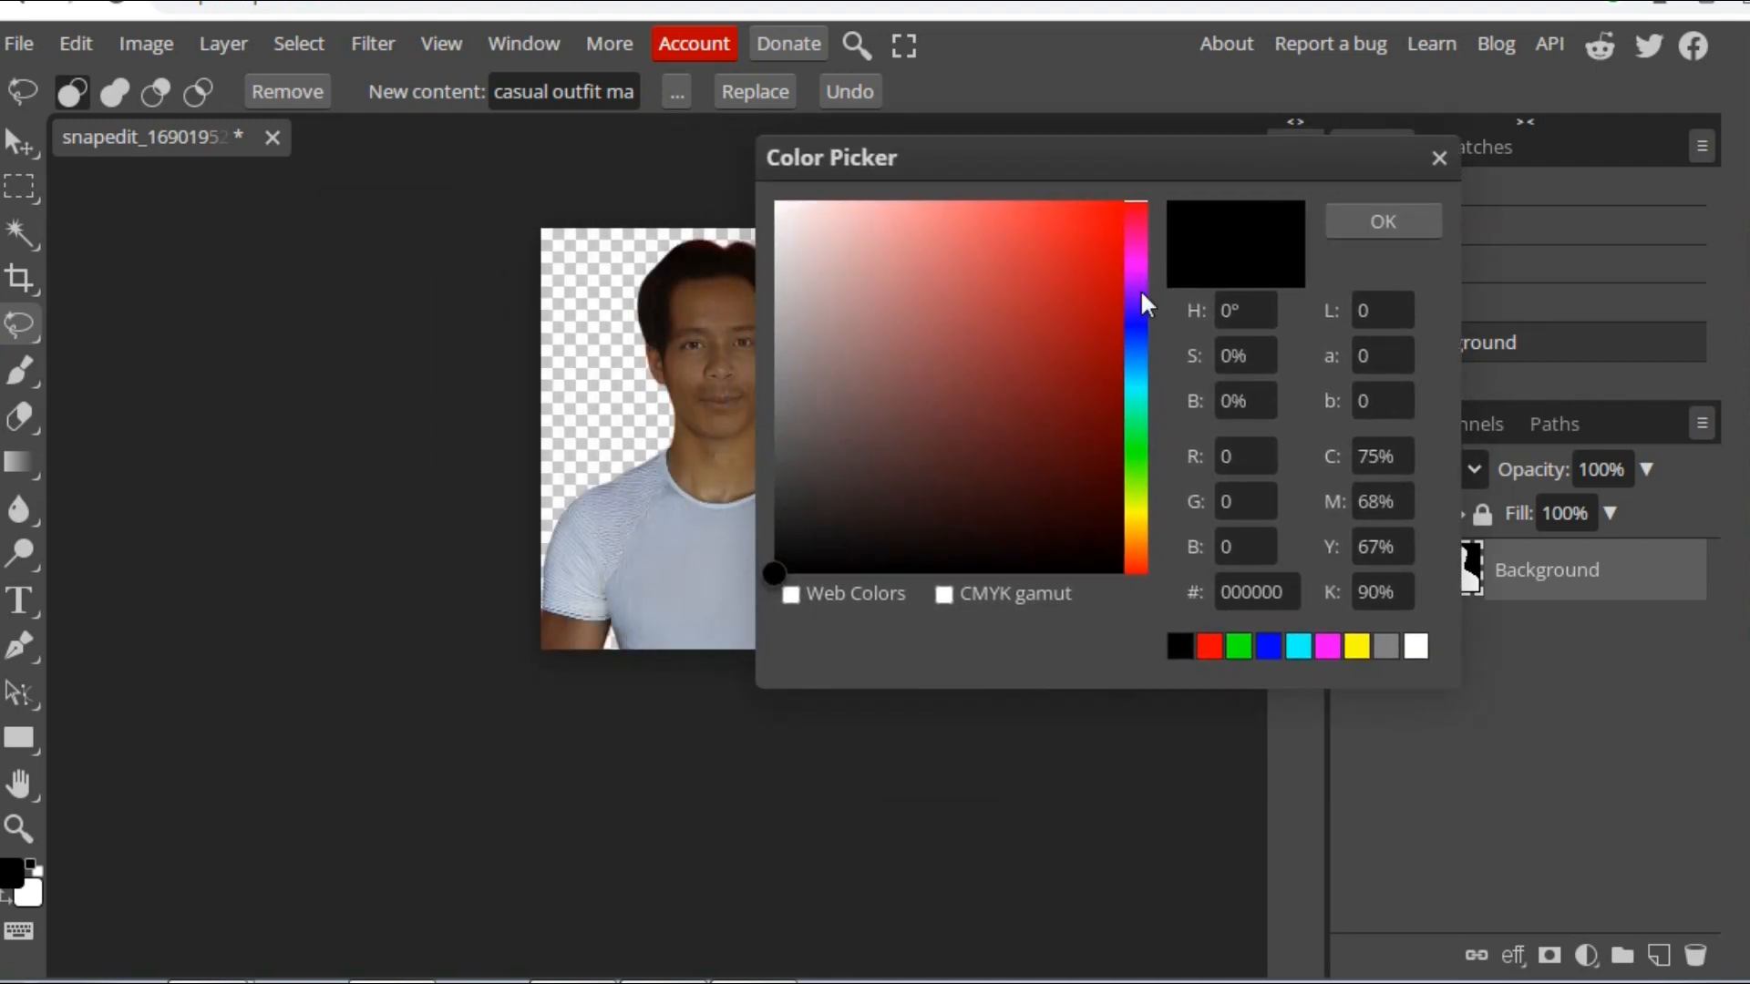
mouse_move(1085, 347)
mouse_down()
mouse_move(1039, 354)
mouse_move(1033, 334)
mouse_move(1093, 328)
mouse_move(1088, 352)
mouse_up()
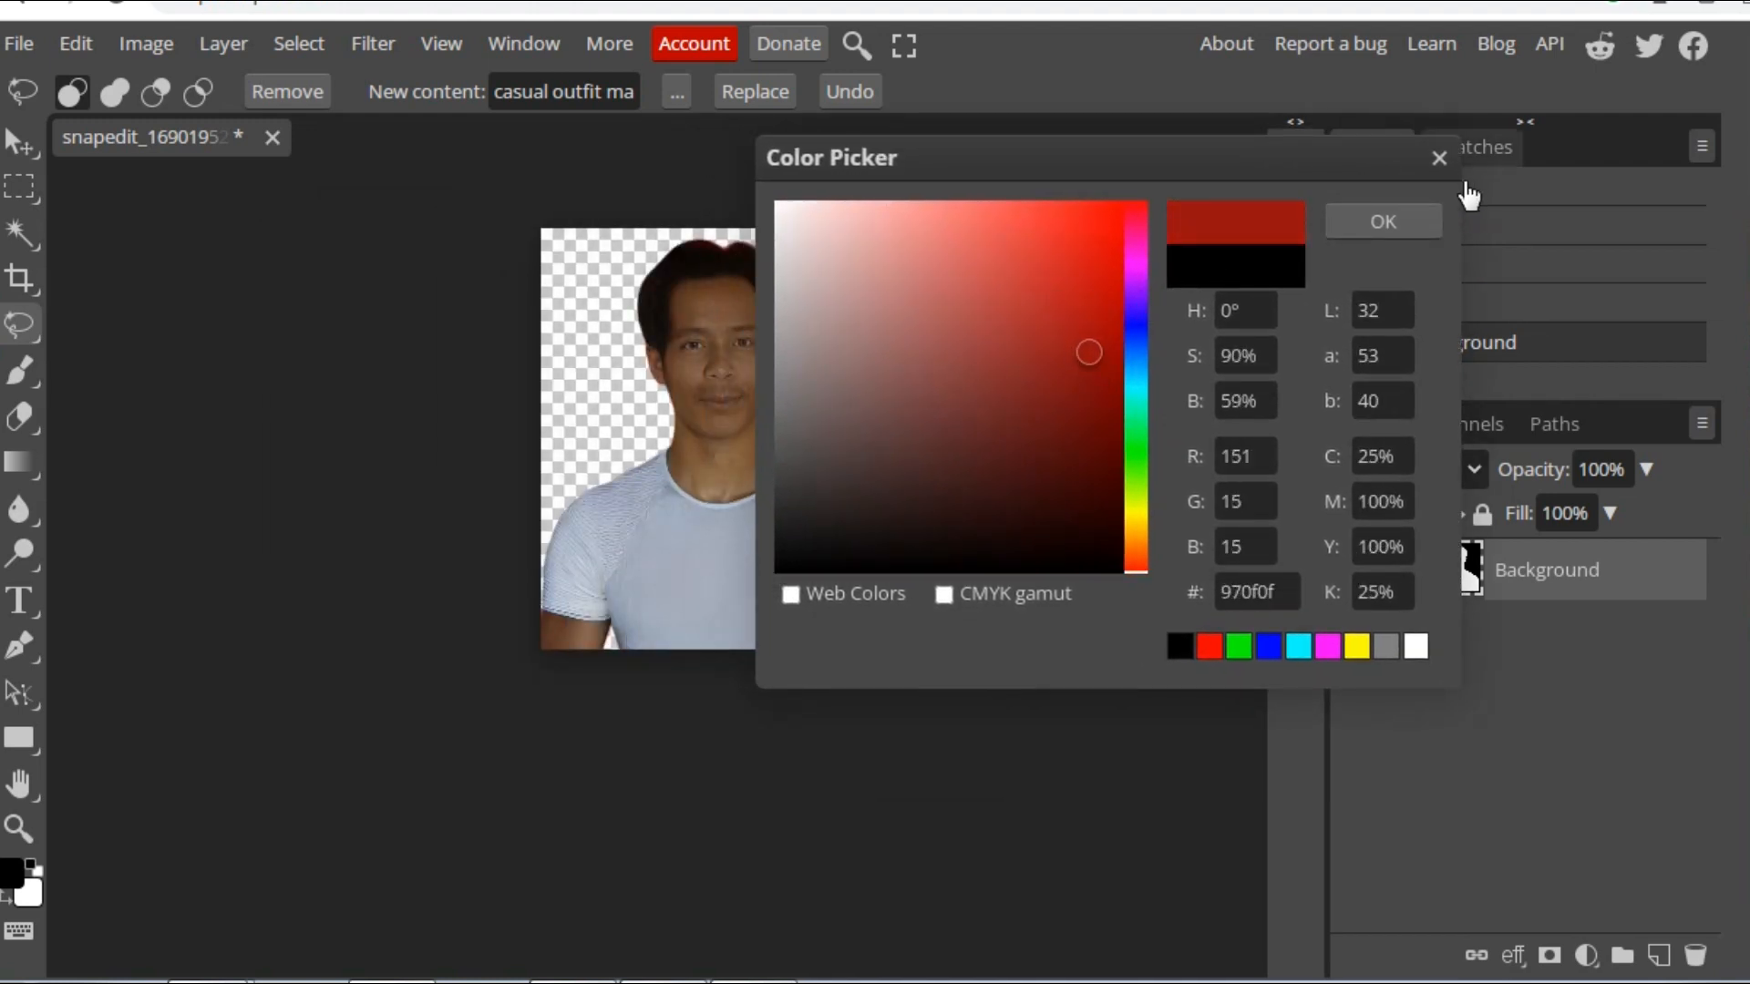
click(1383, 221)
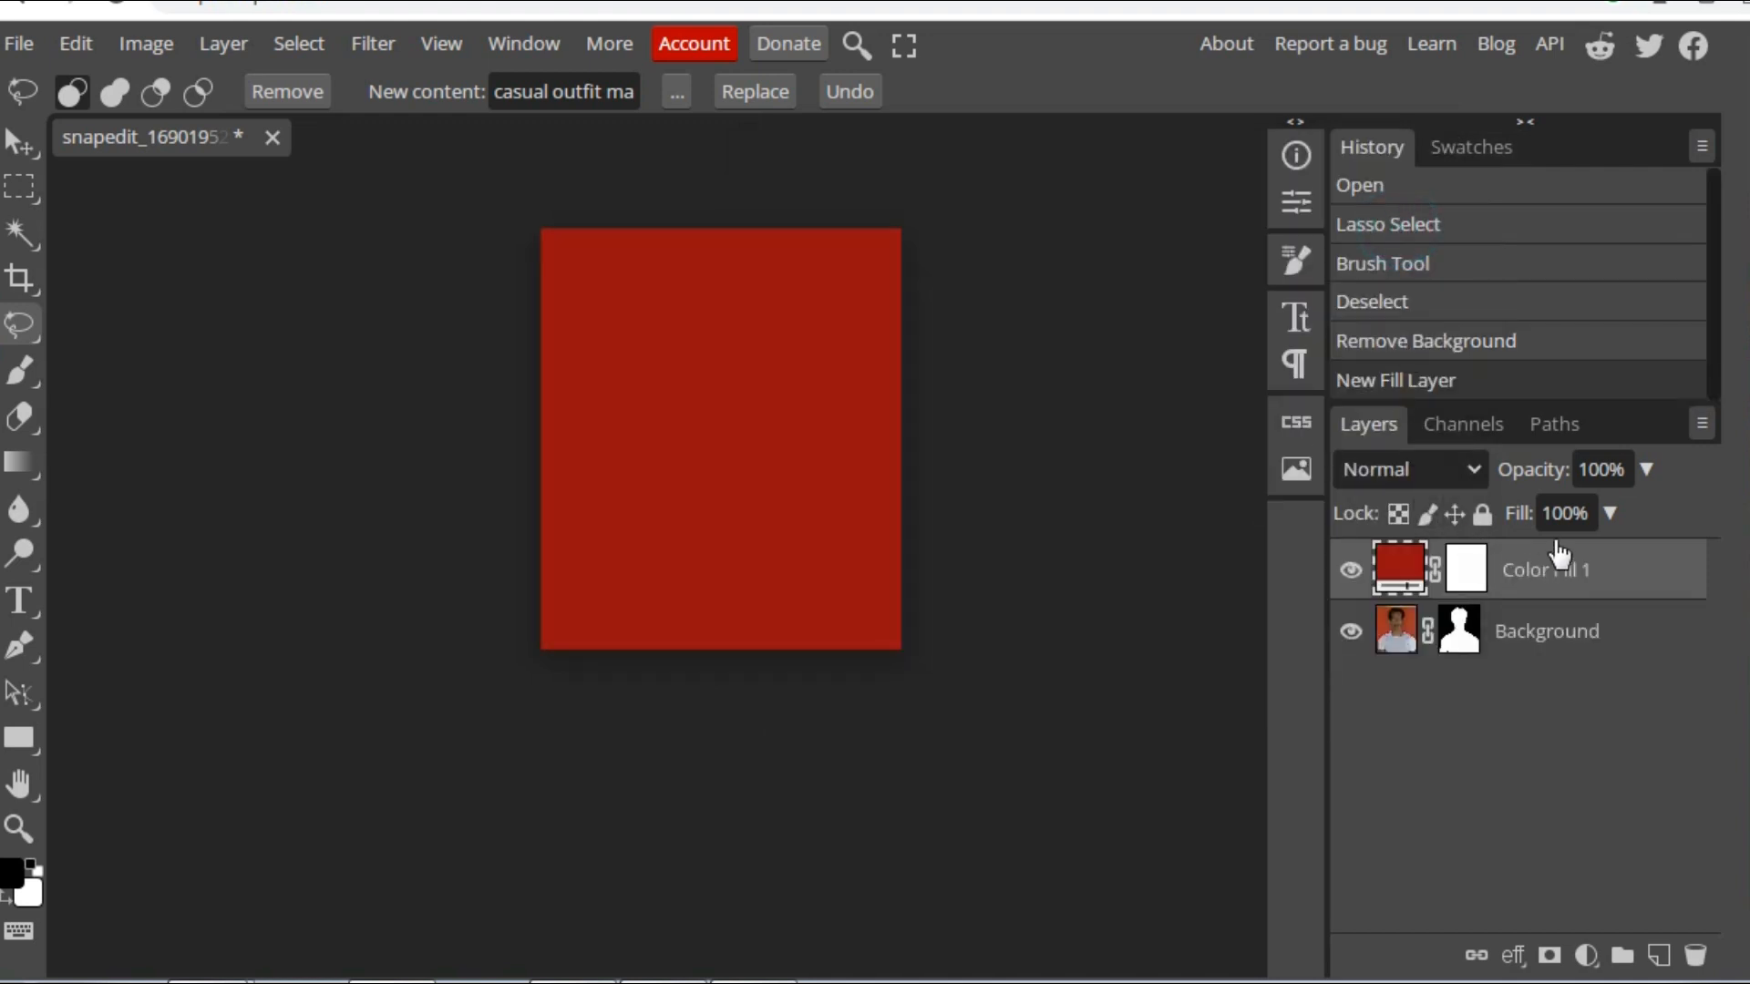
drag(1560, 553, 1559, 654)
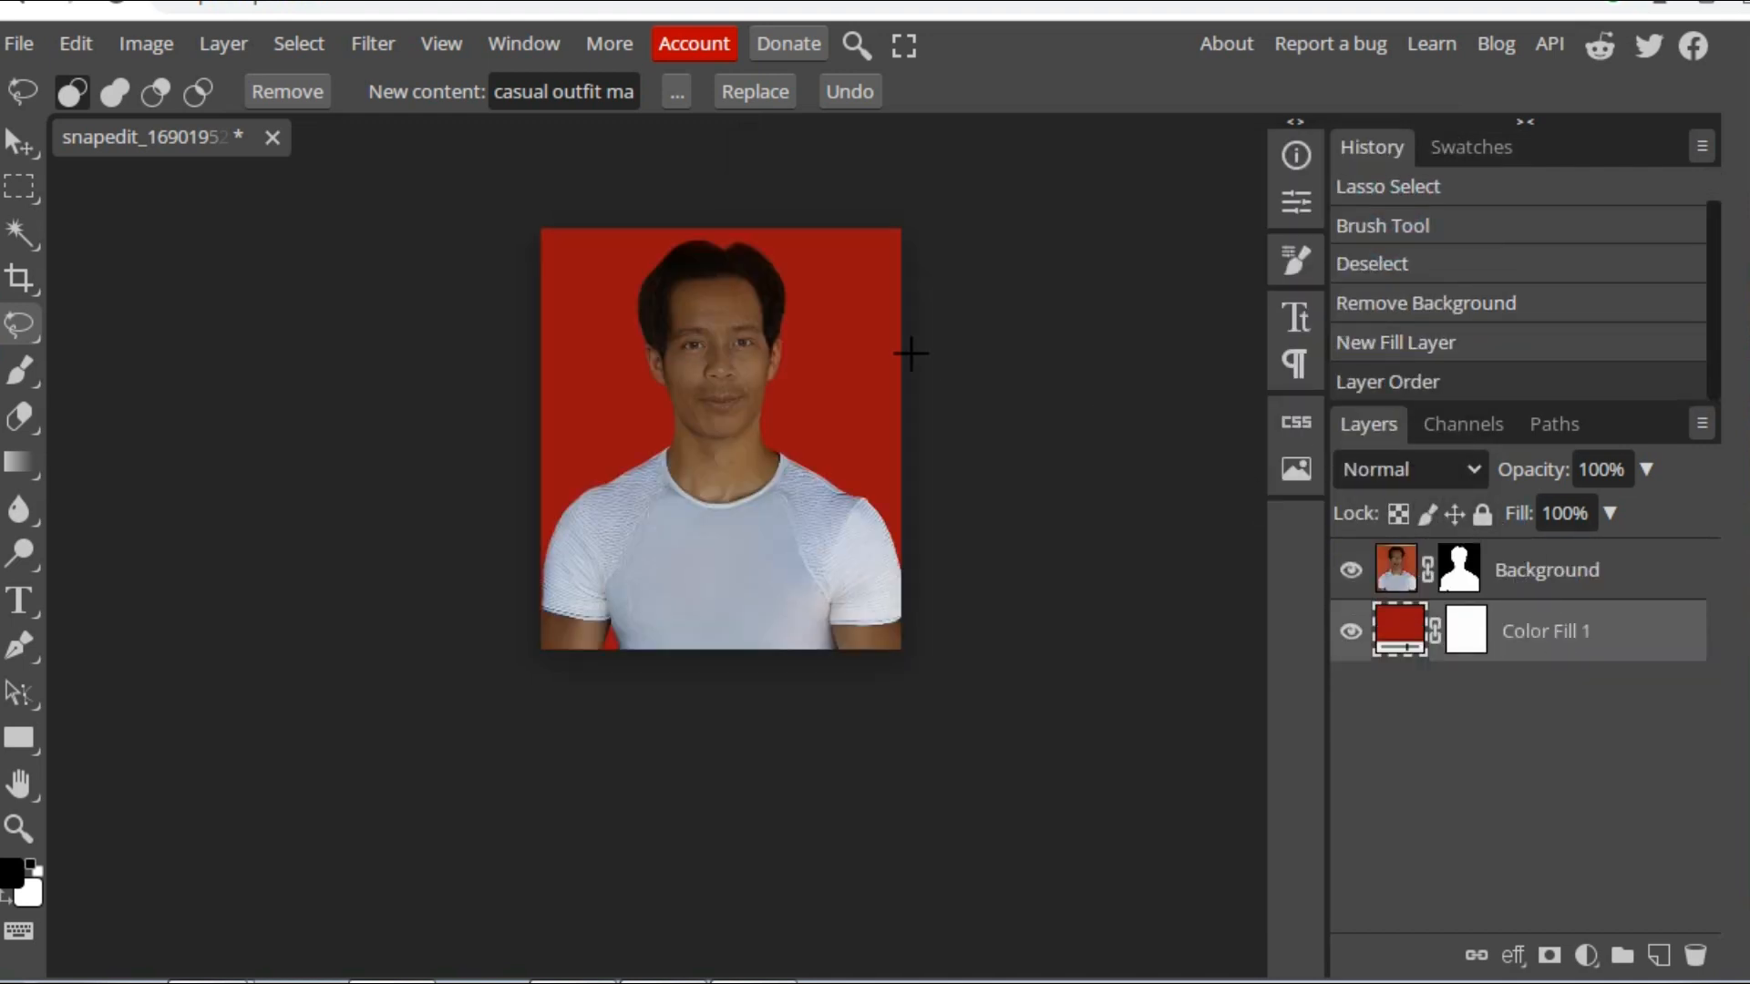
Feather the portrait layer's raster mask by 0.15 px to soften the cut-out edges.
scroll(729, 255, up, 5)
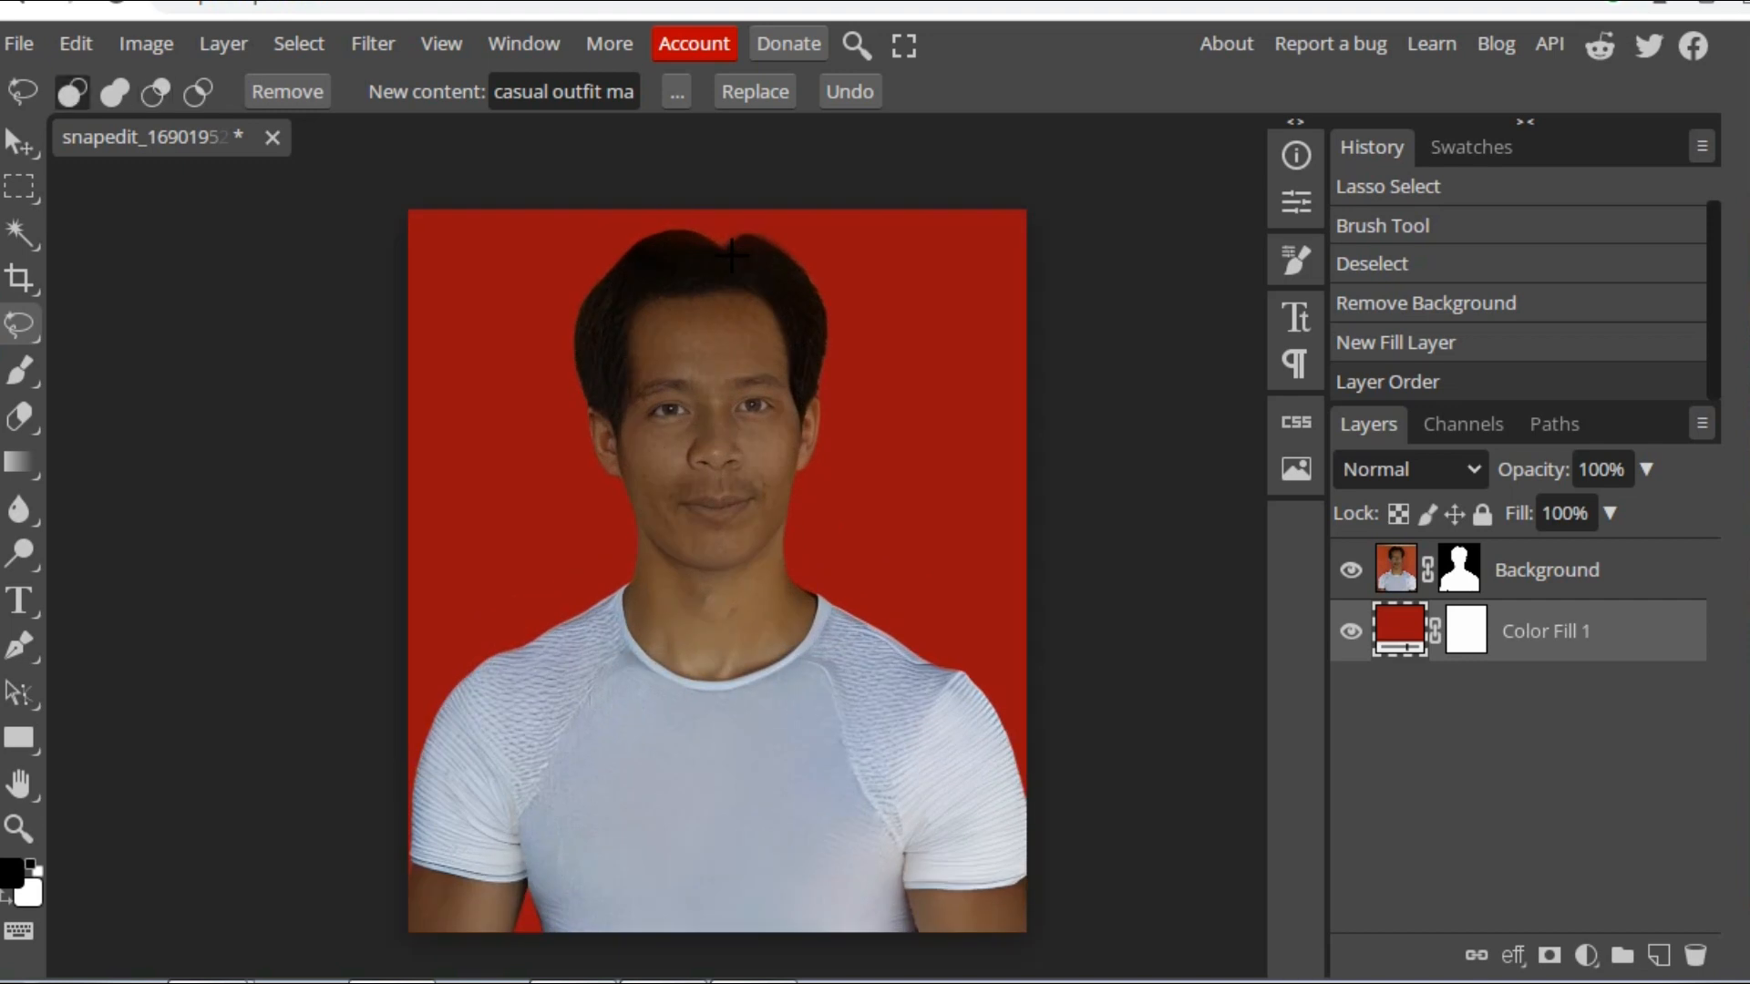
scroll(715, 379, up, 5)
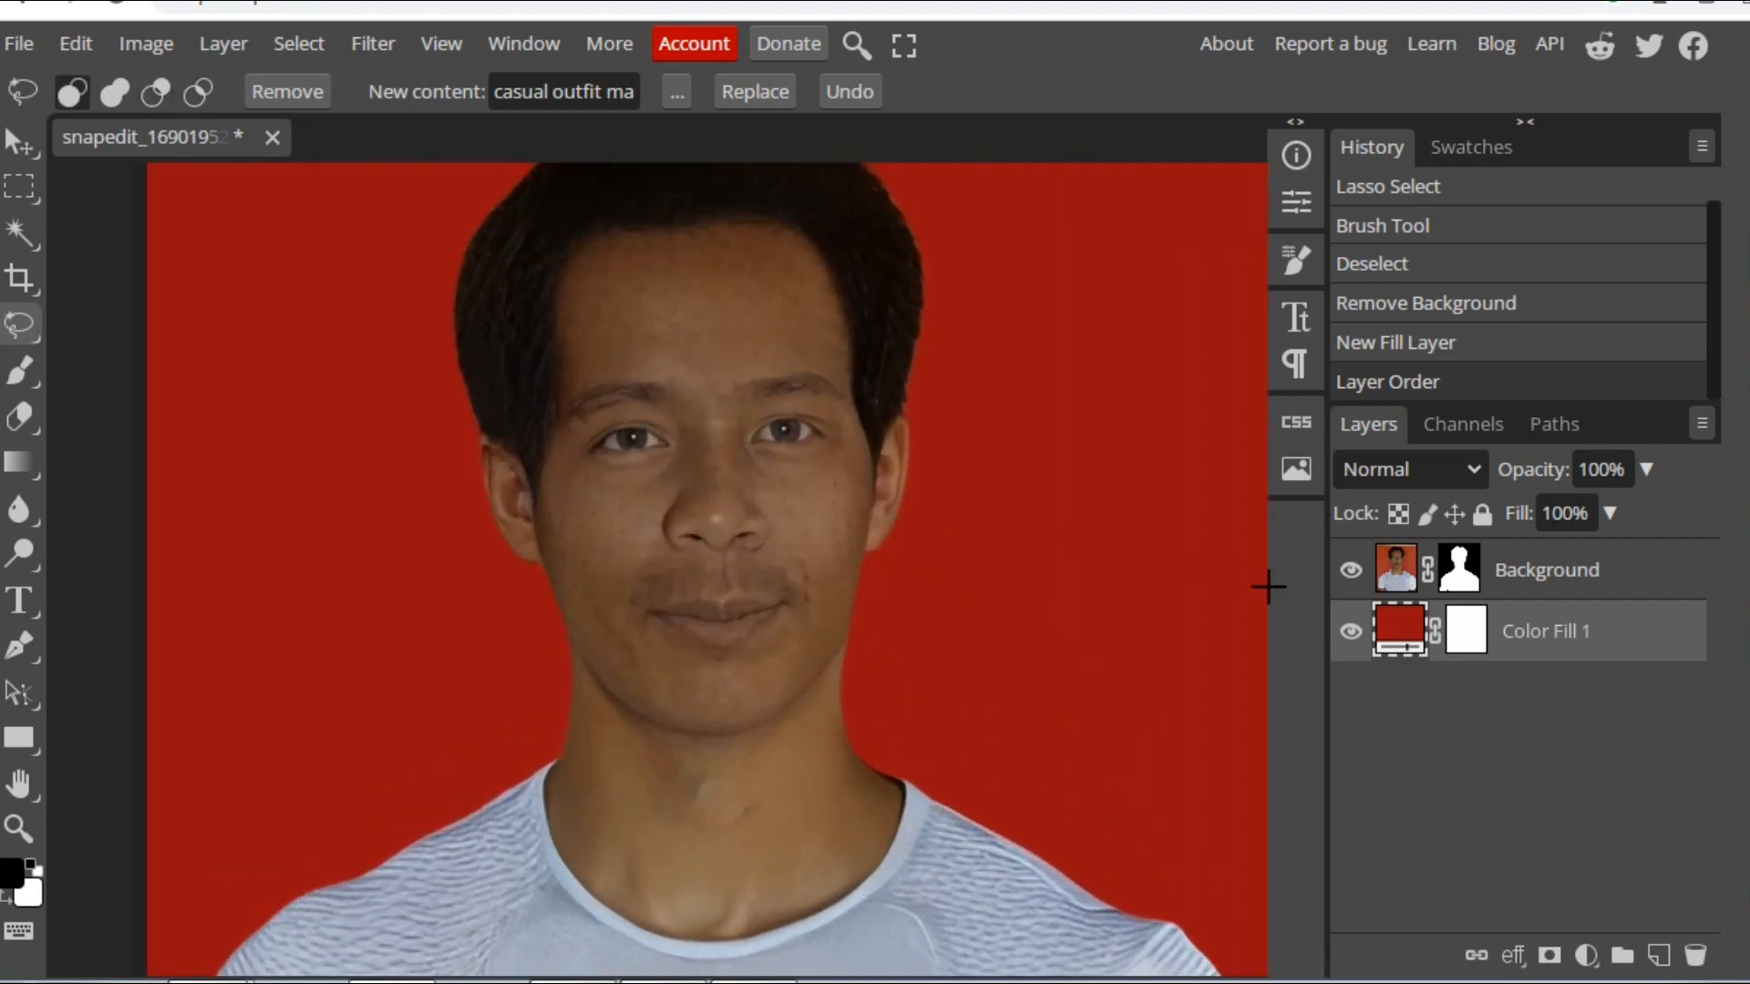
click(1455, 560)
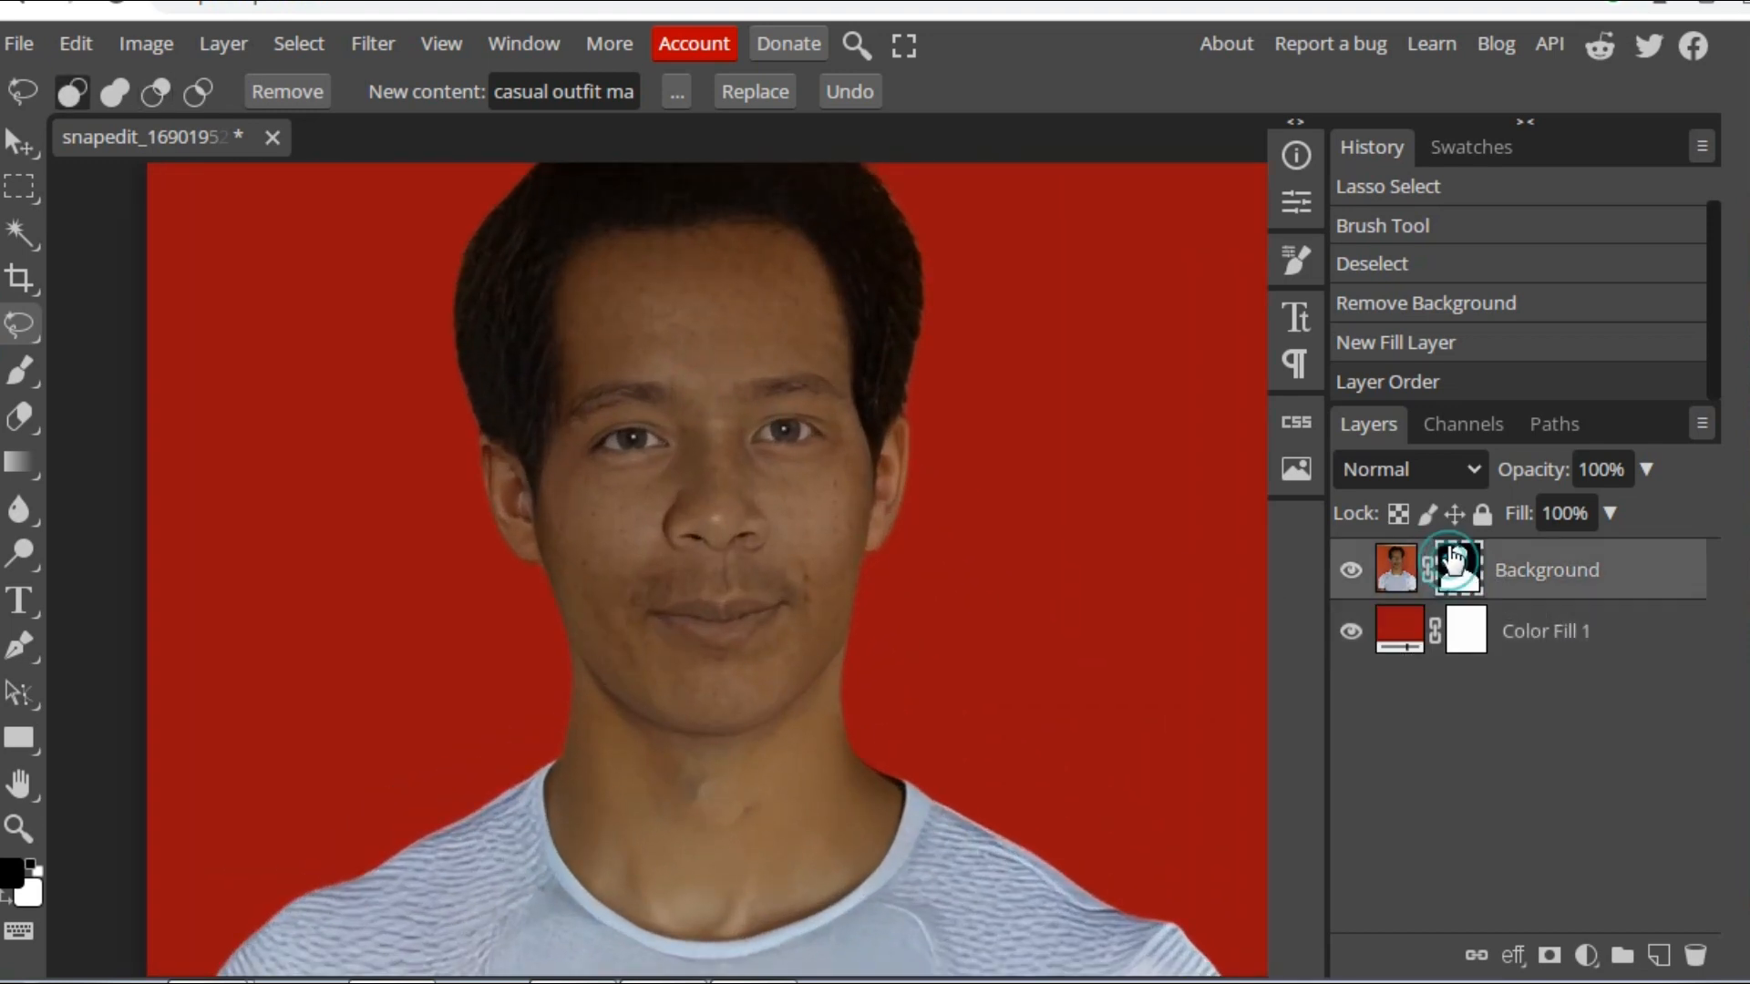
click(1297, 200)
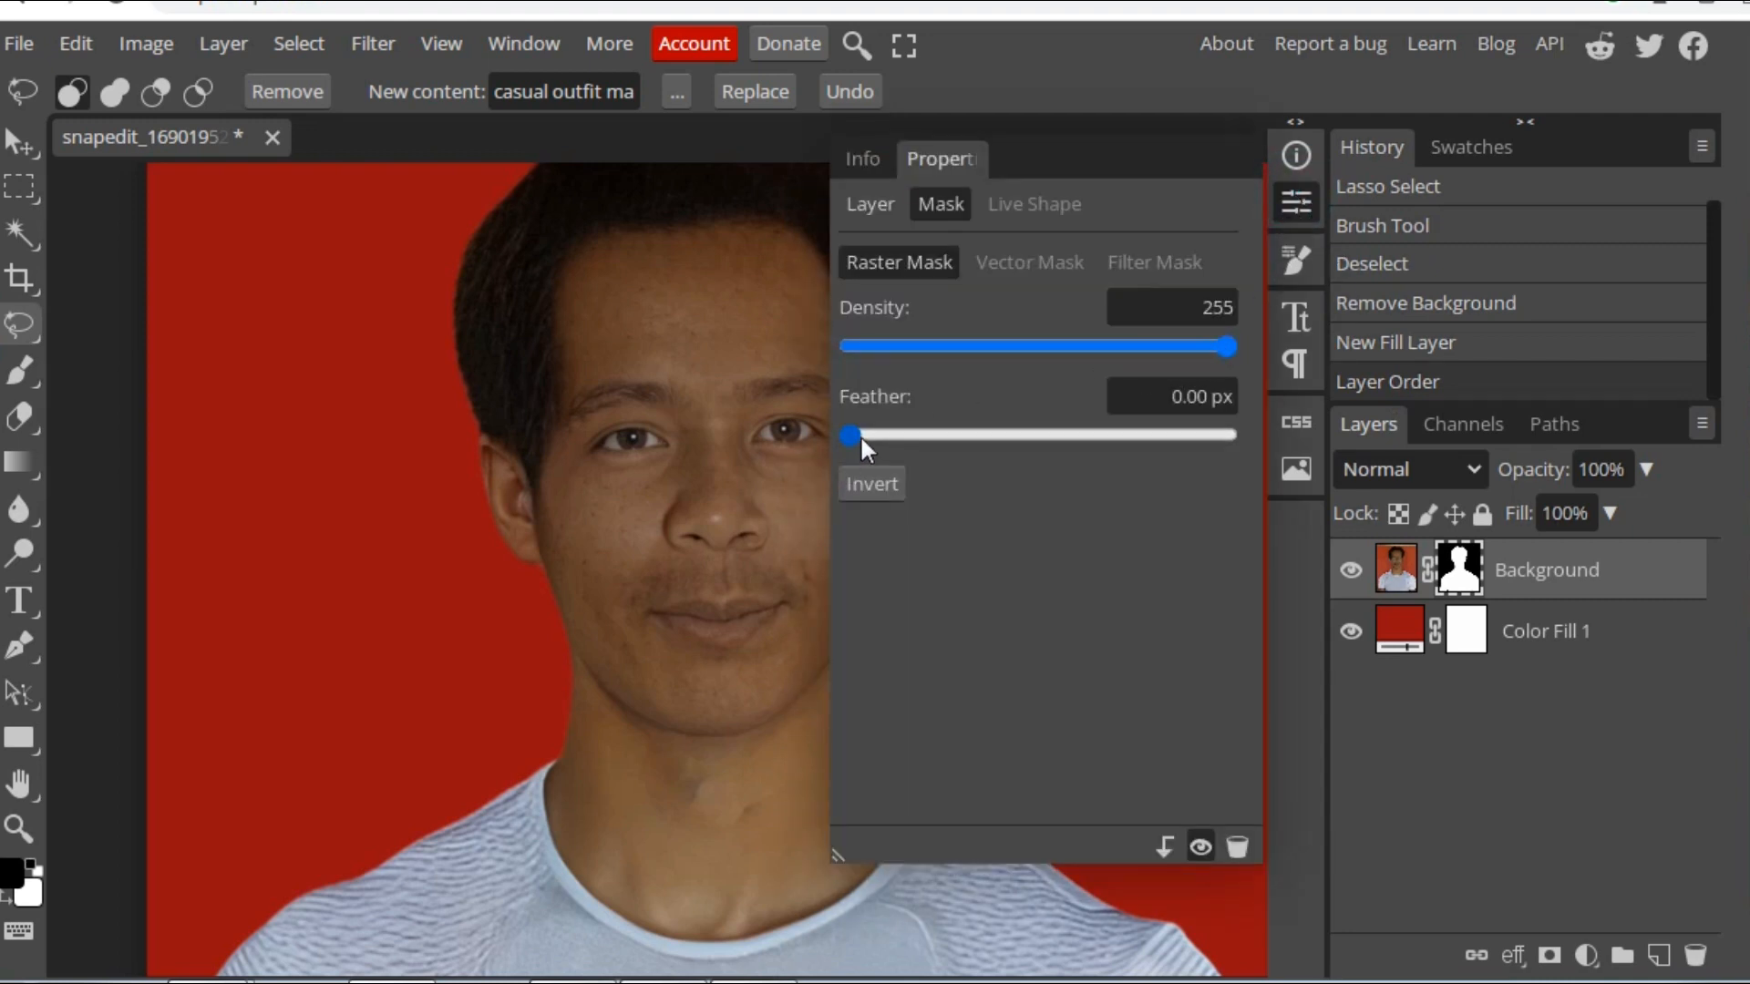
mouse_move(861, 435)
mouse_down()
mouse_move(937, 445)
mouse_move(872, 442)
mouse_up()
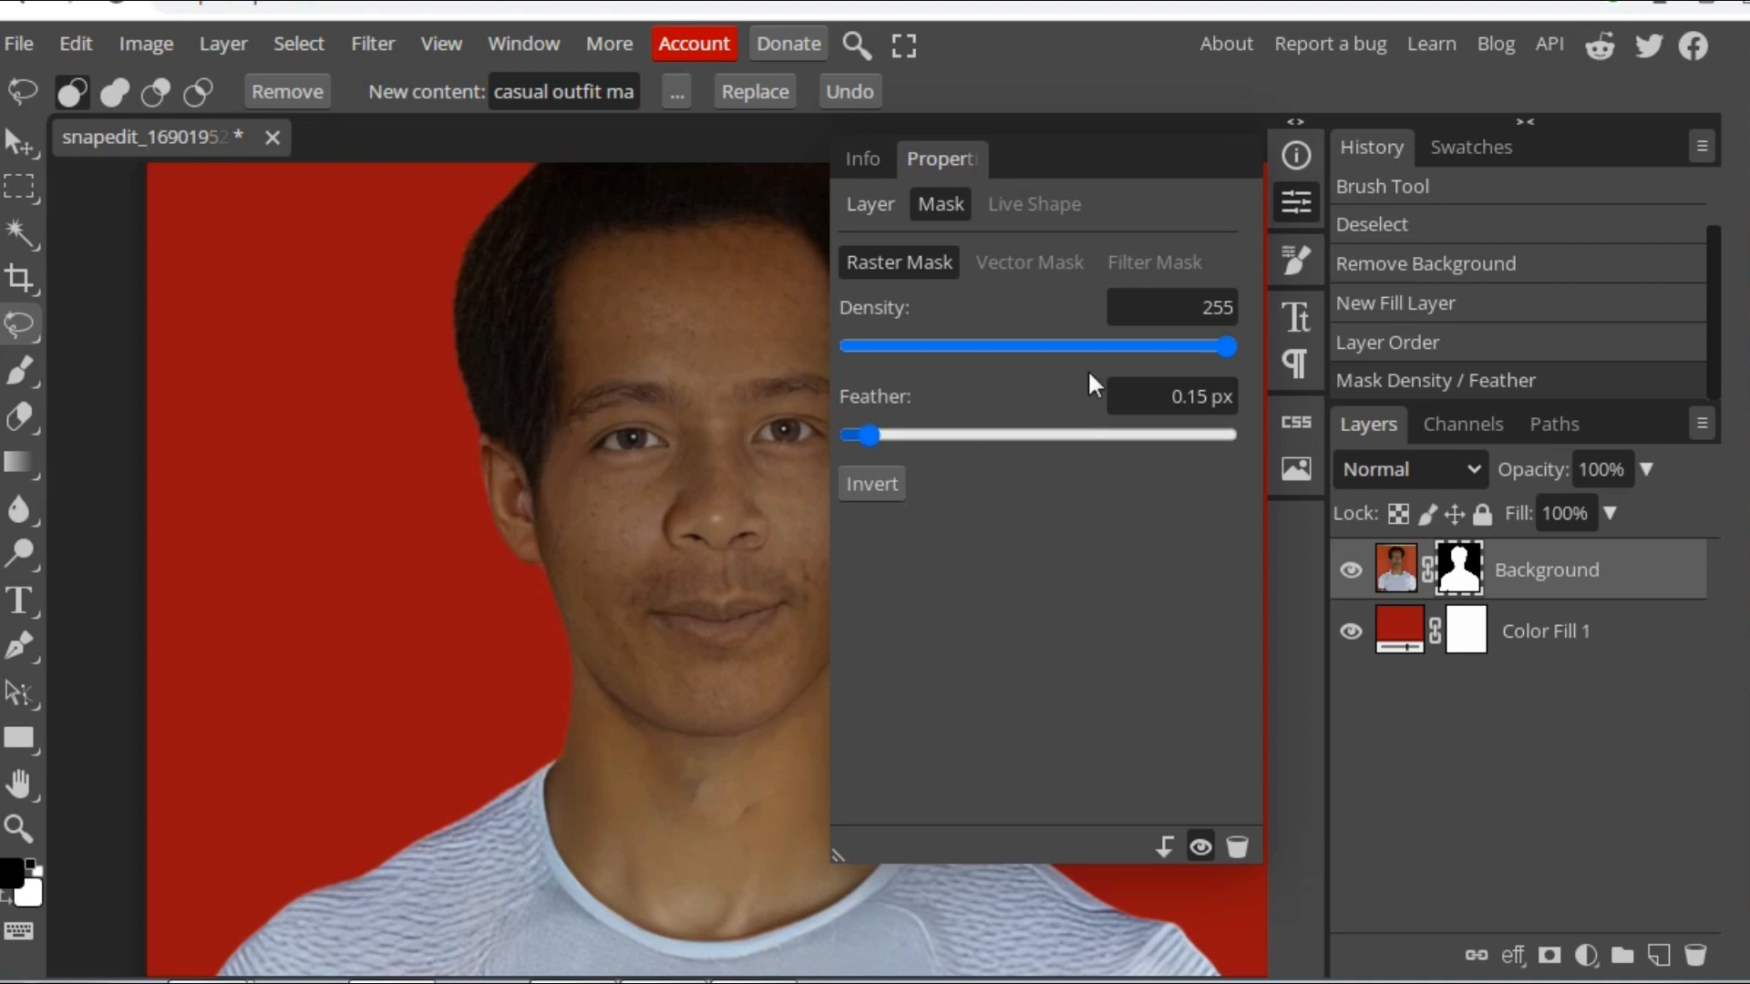
click(1304, 199)
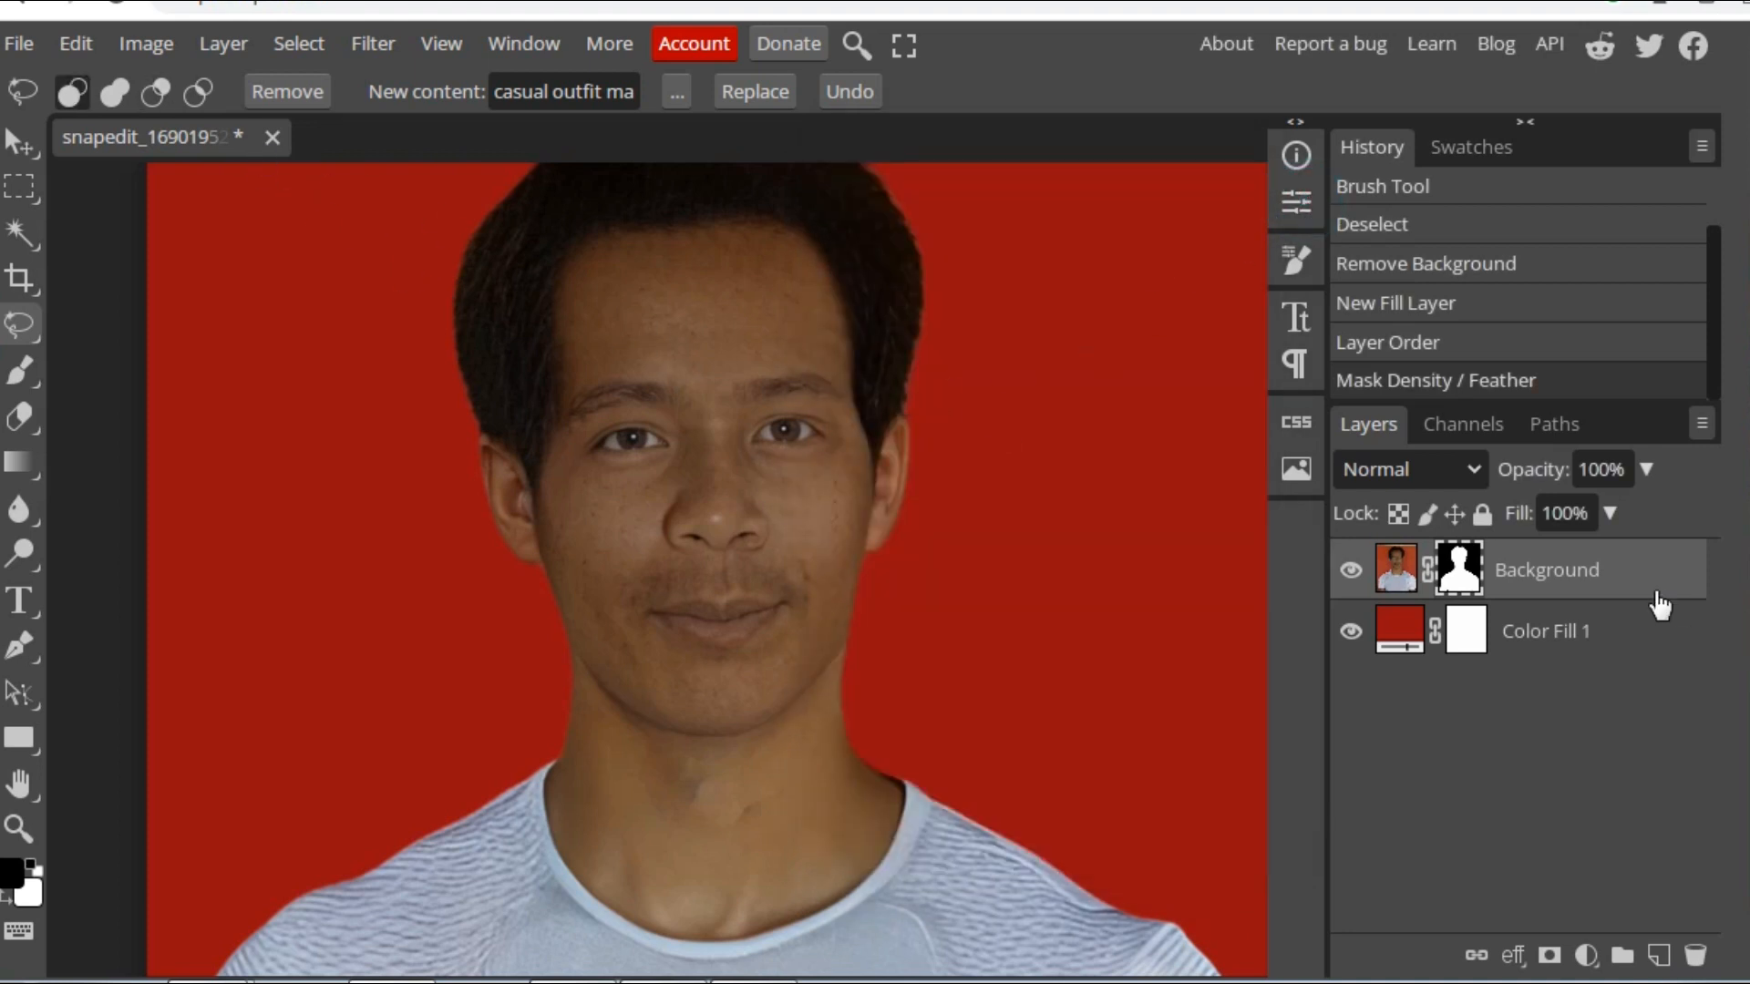
Flatten the image into a single layer and unlock it.
scroll(847, 627, down, 3)
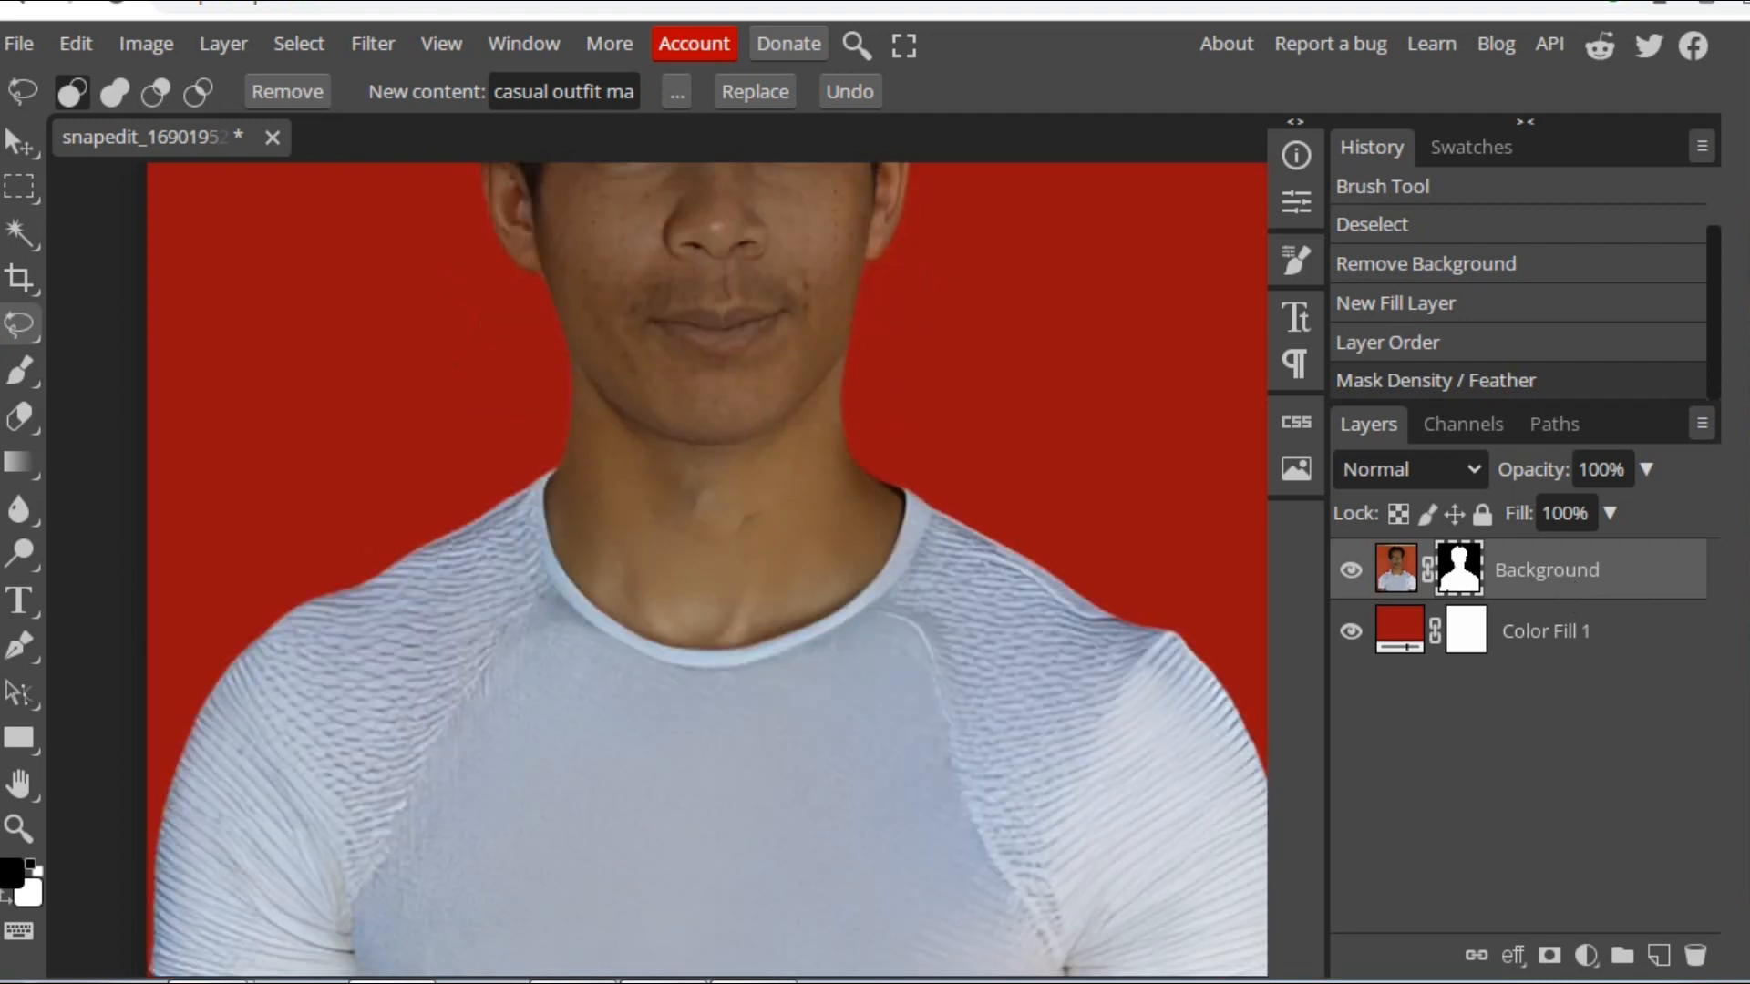
right_click(1489, 575)
click(1348, 889)
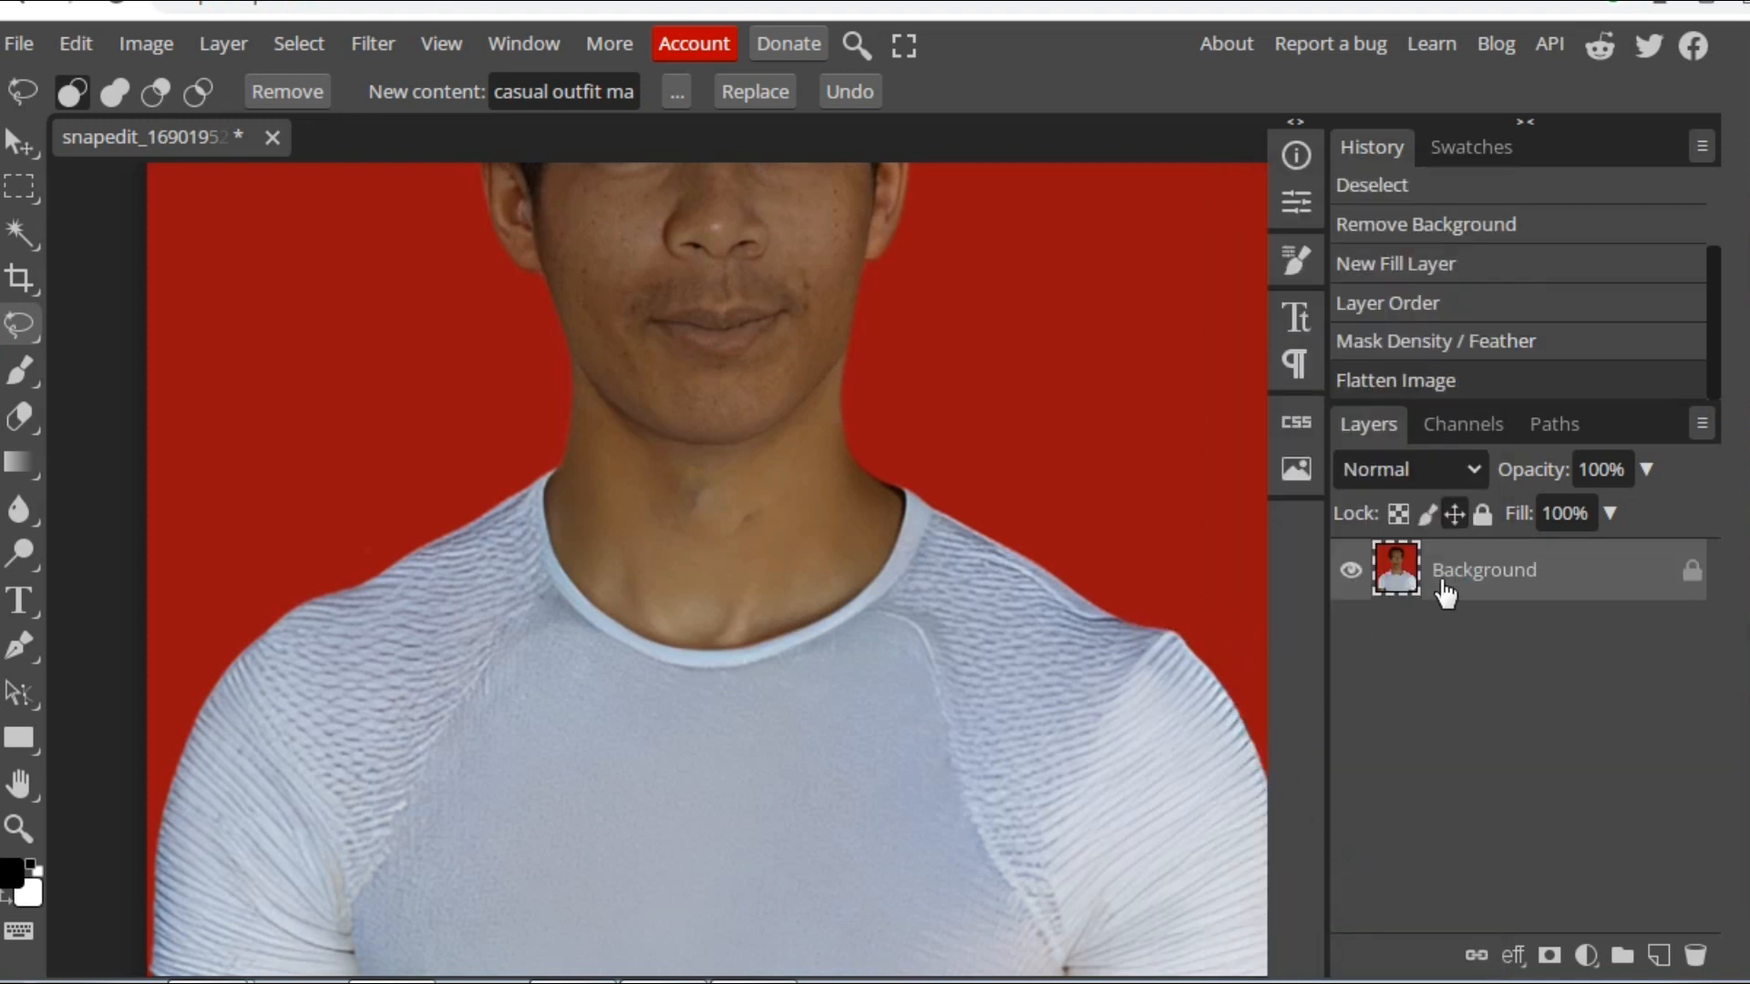
click(1691, 571)
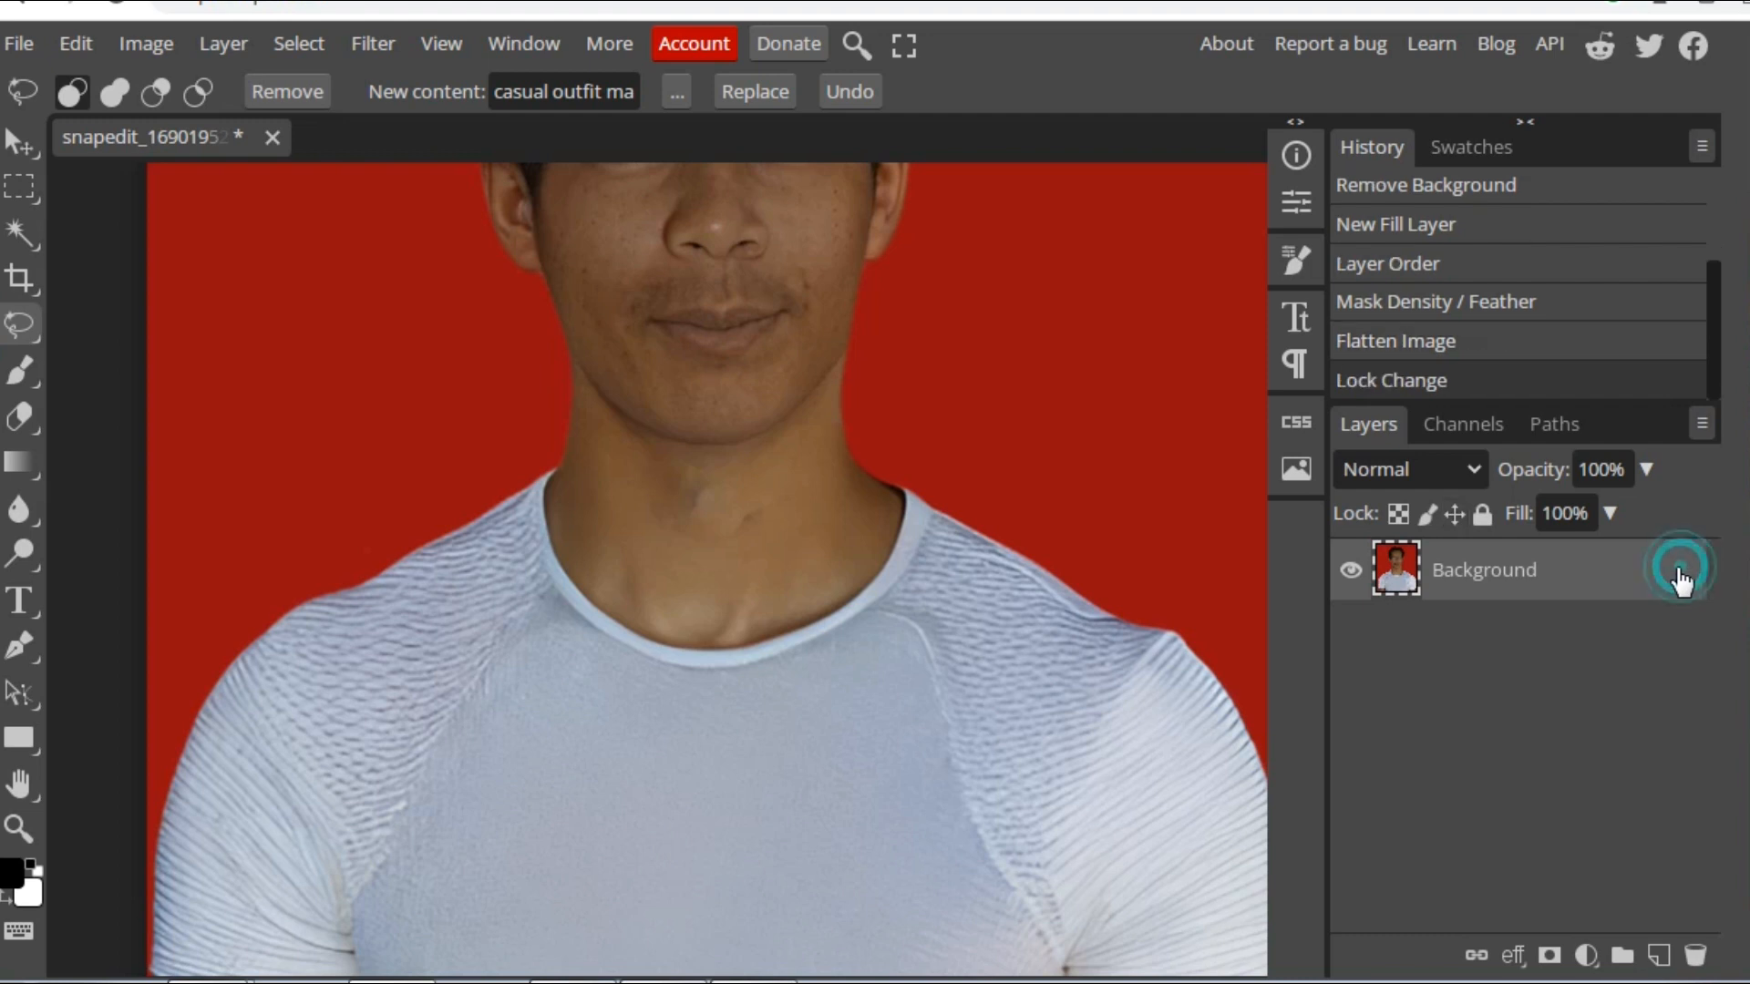
Smooth the uneven outline of the shirt's shoulders against the red background with the Liquify filter and apply it.
click(388, 44)
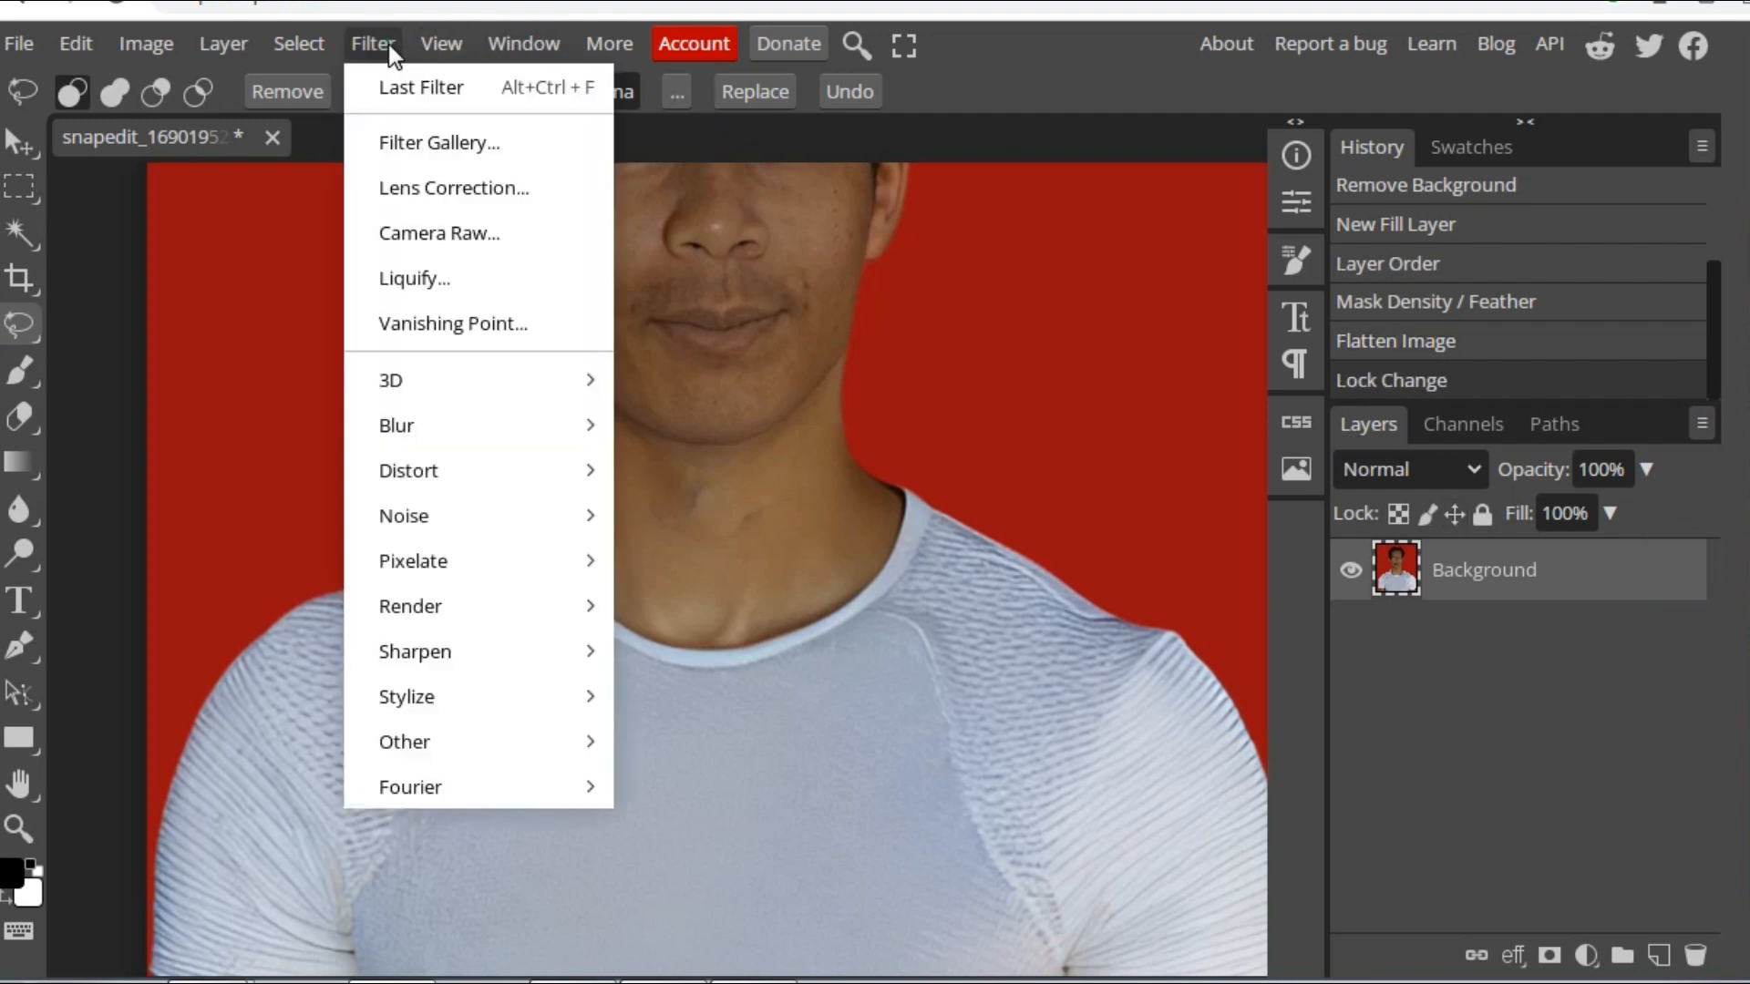
click(485, 277)
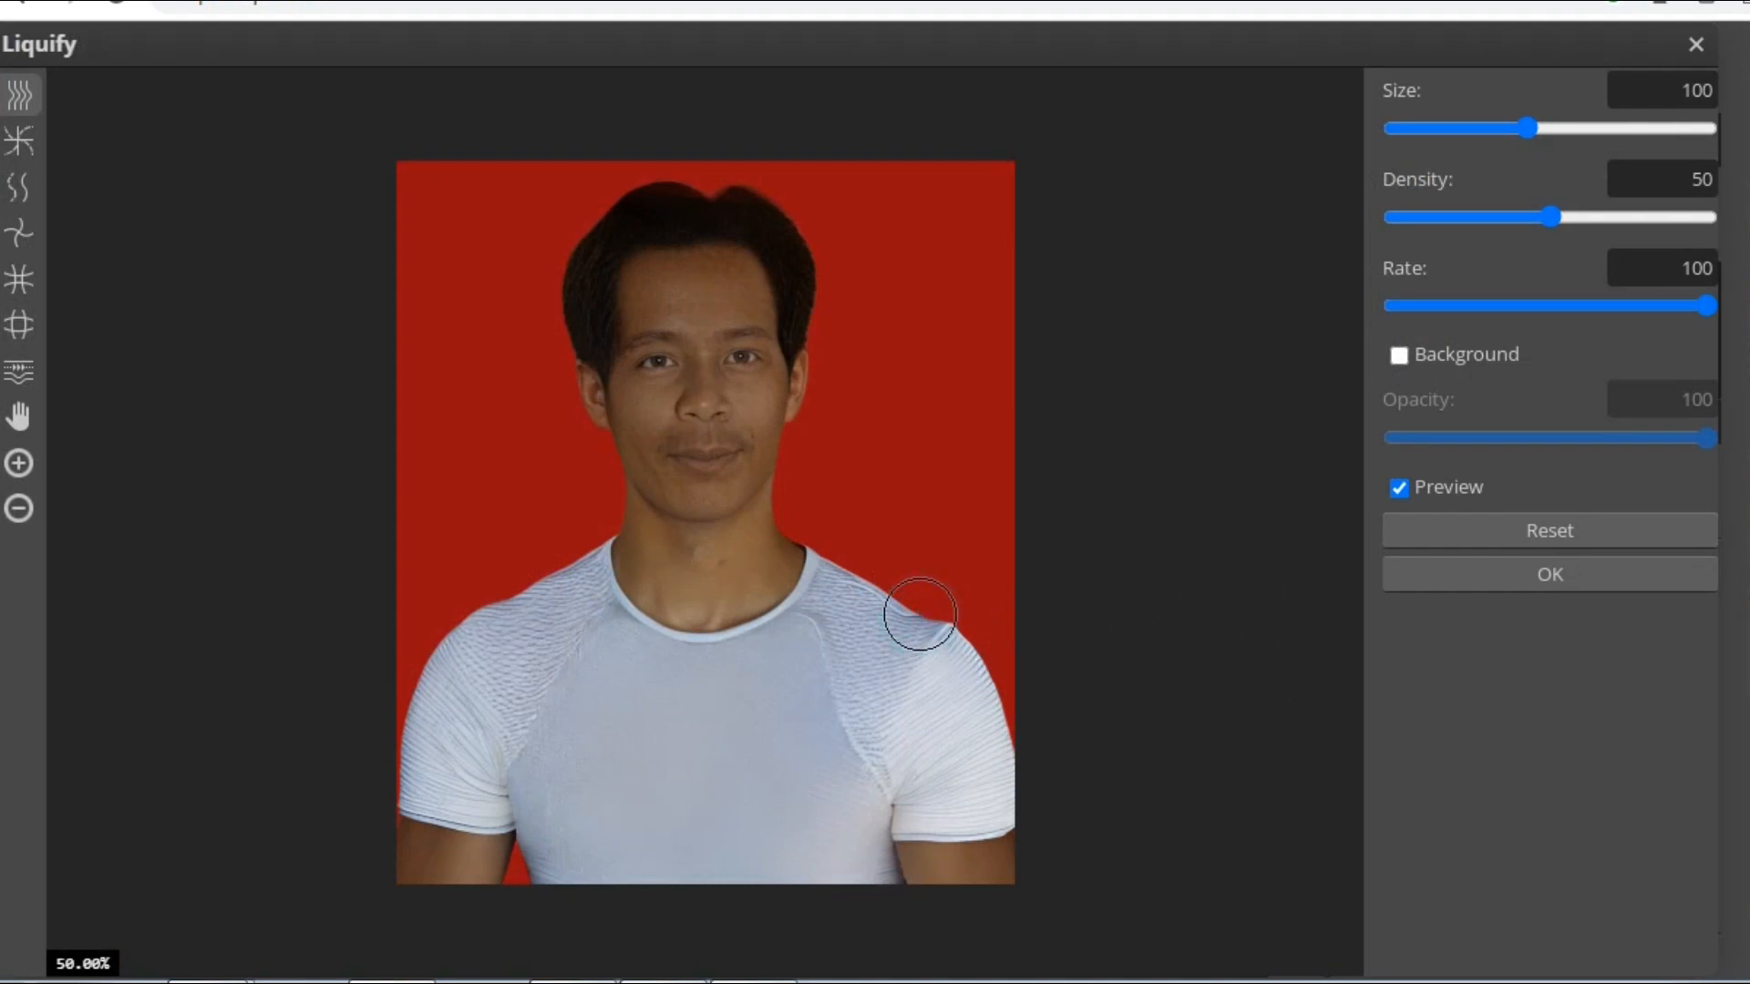
scroll(923, 606, up, 4)
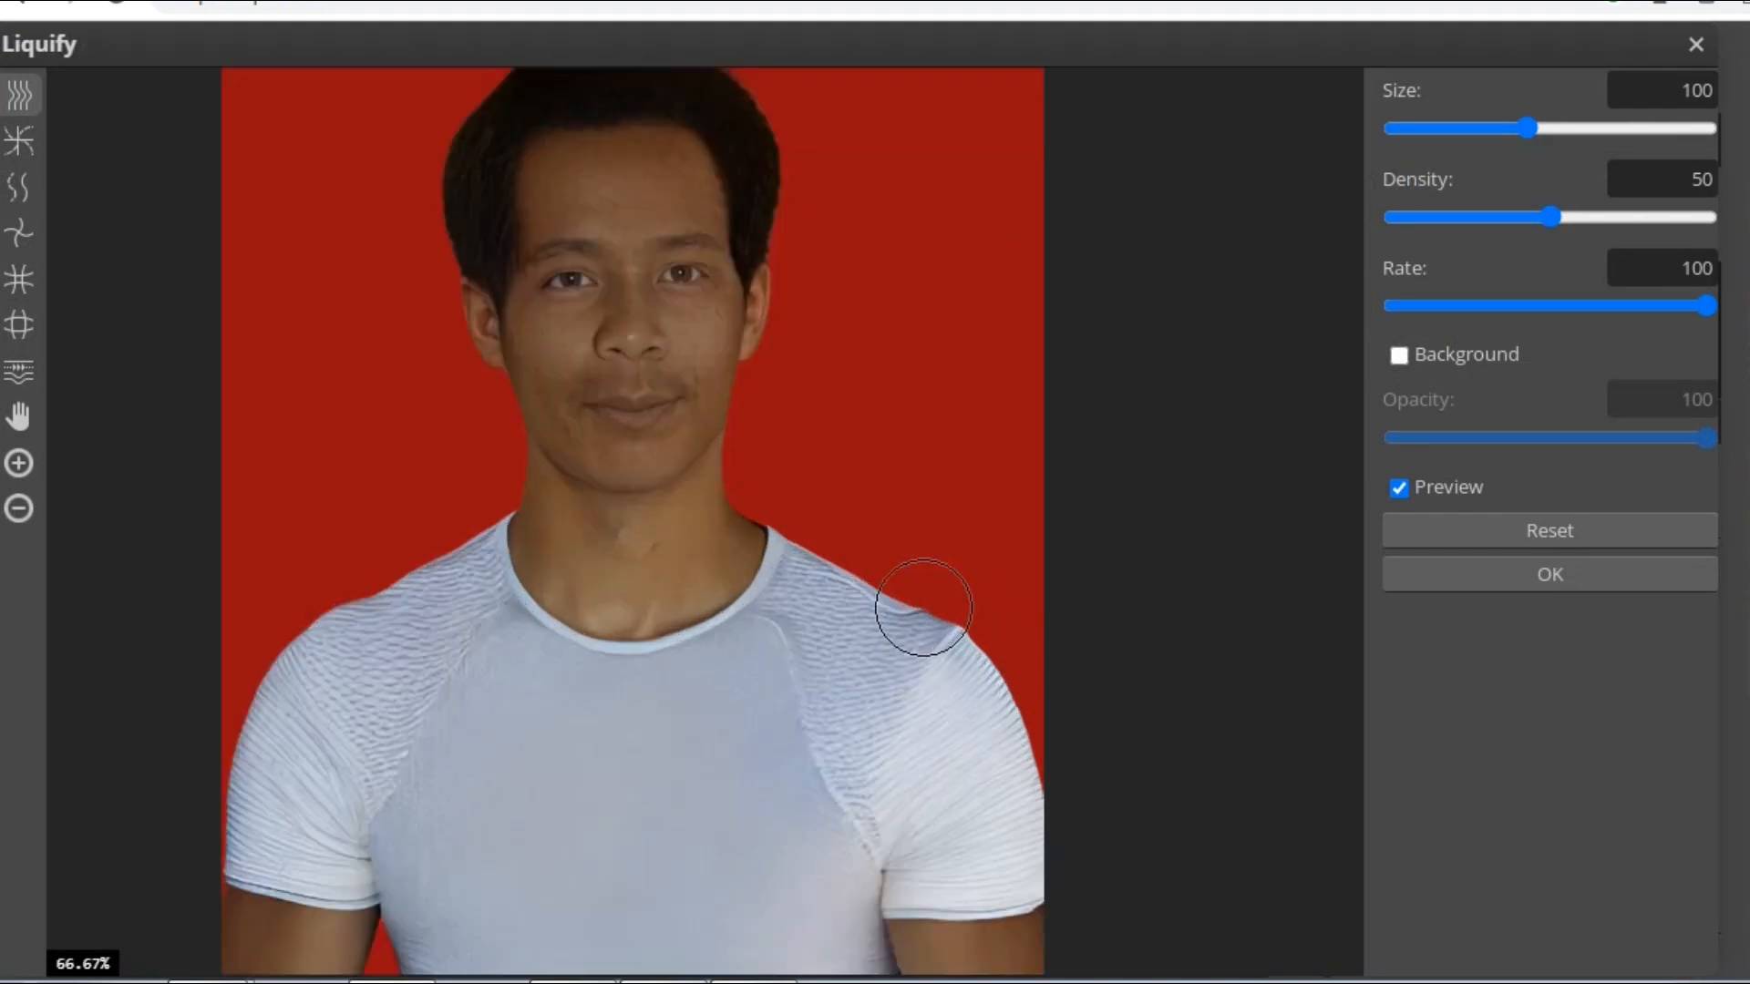
click(808, 608)
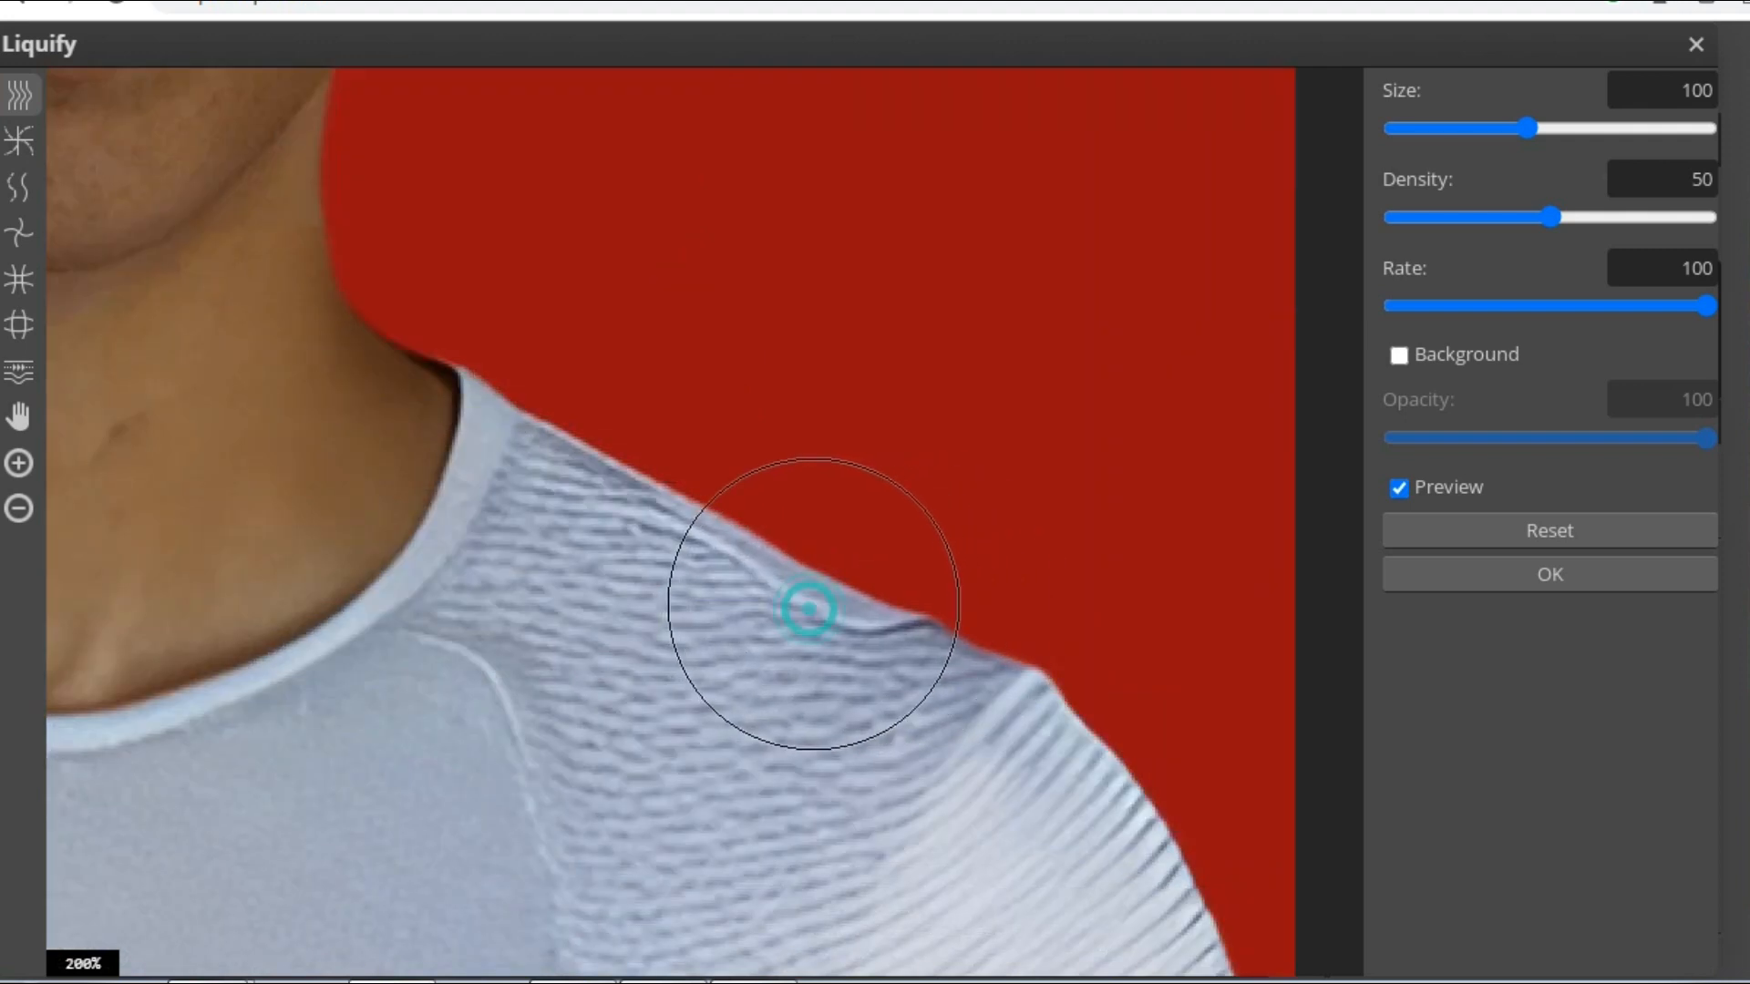
scroll(812, 606, down, 3)
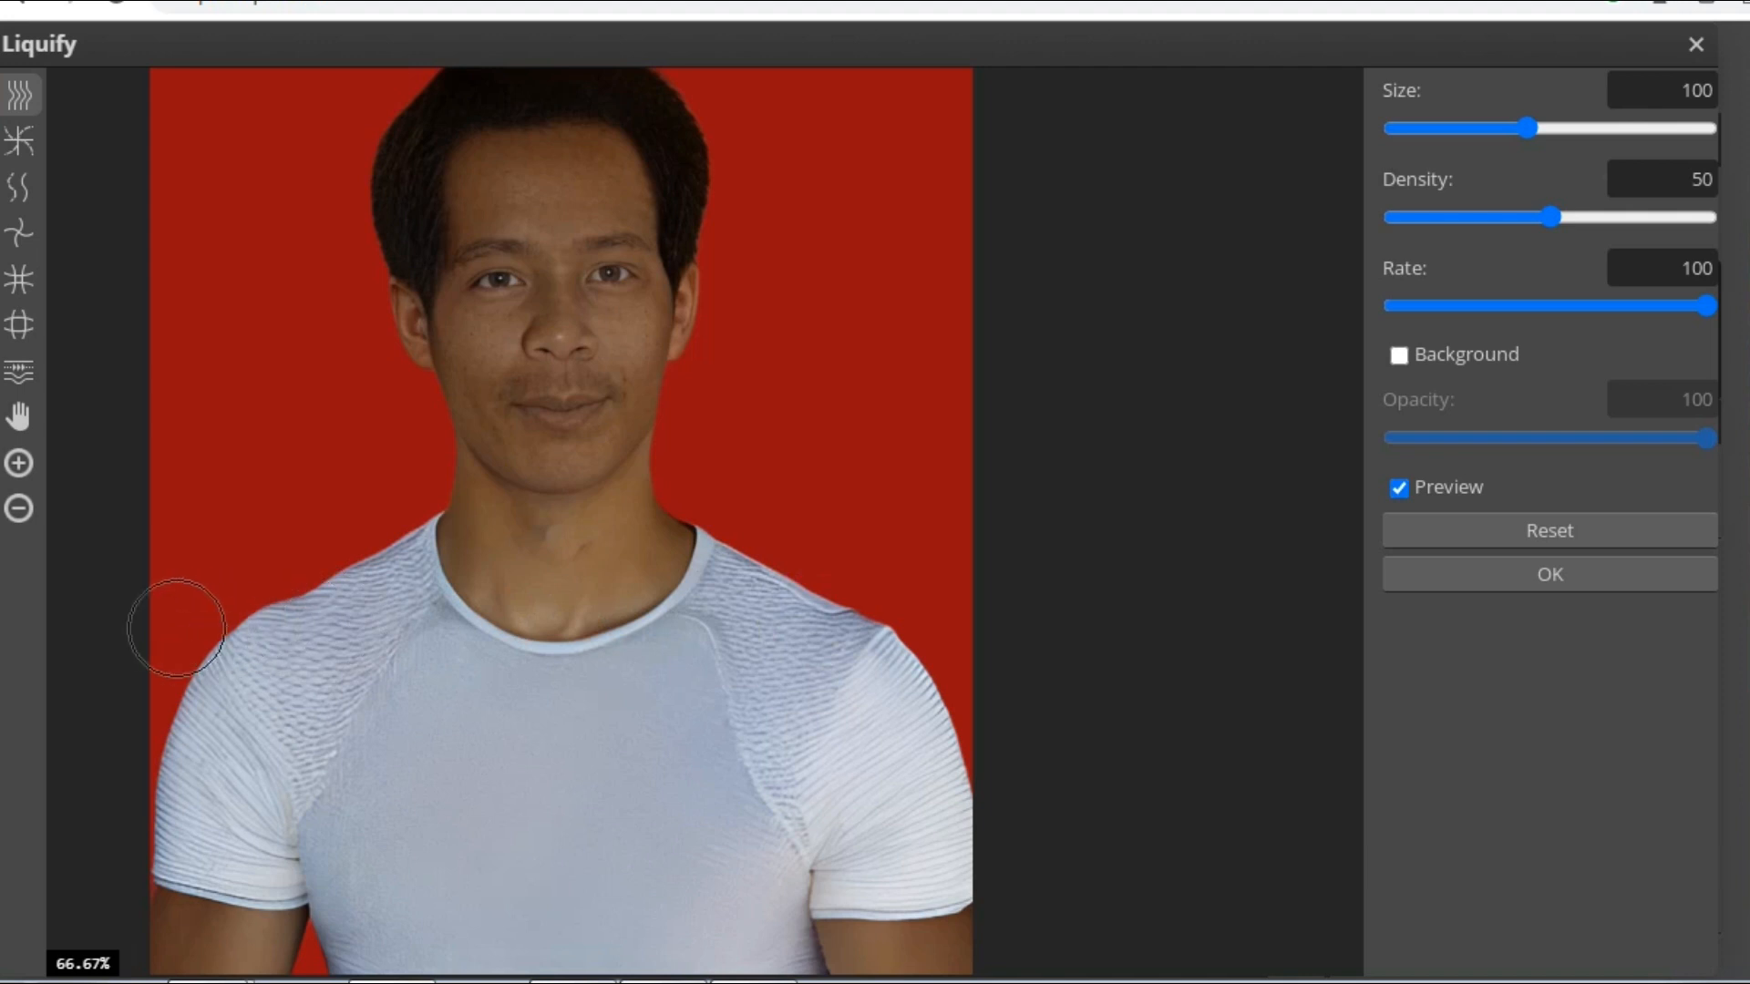
key(r)
key(w)
scroll(755, 529, down, 2)
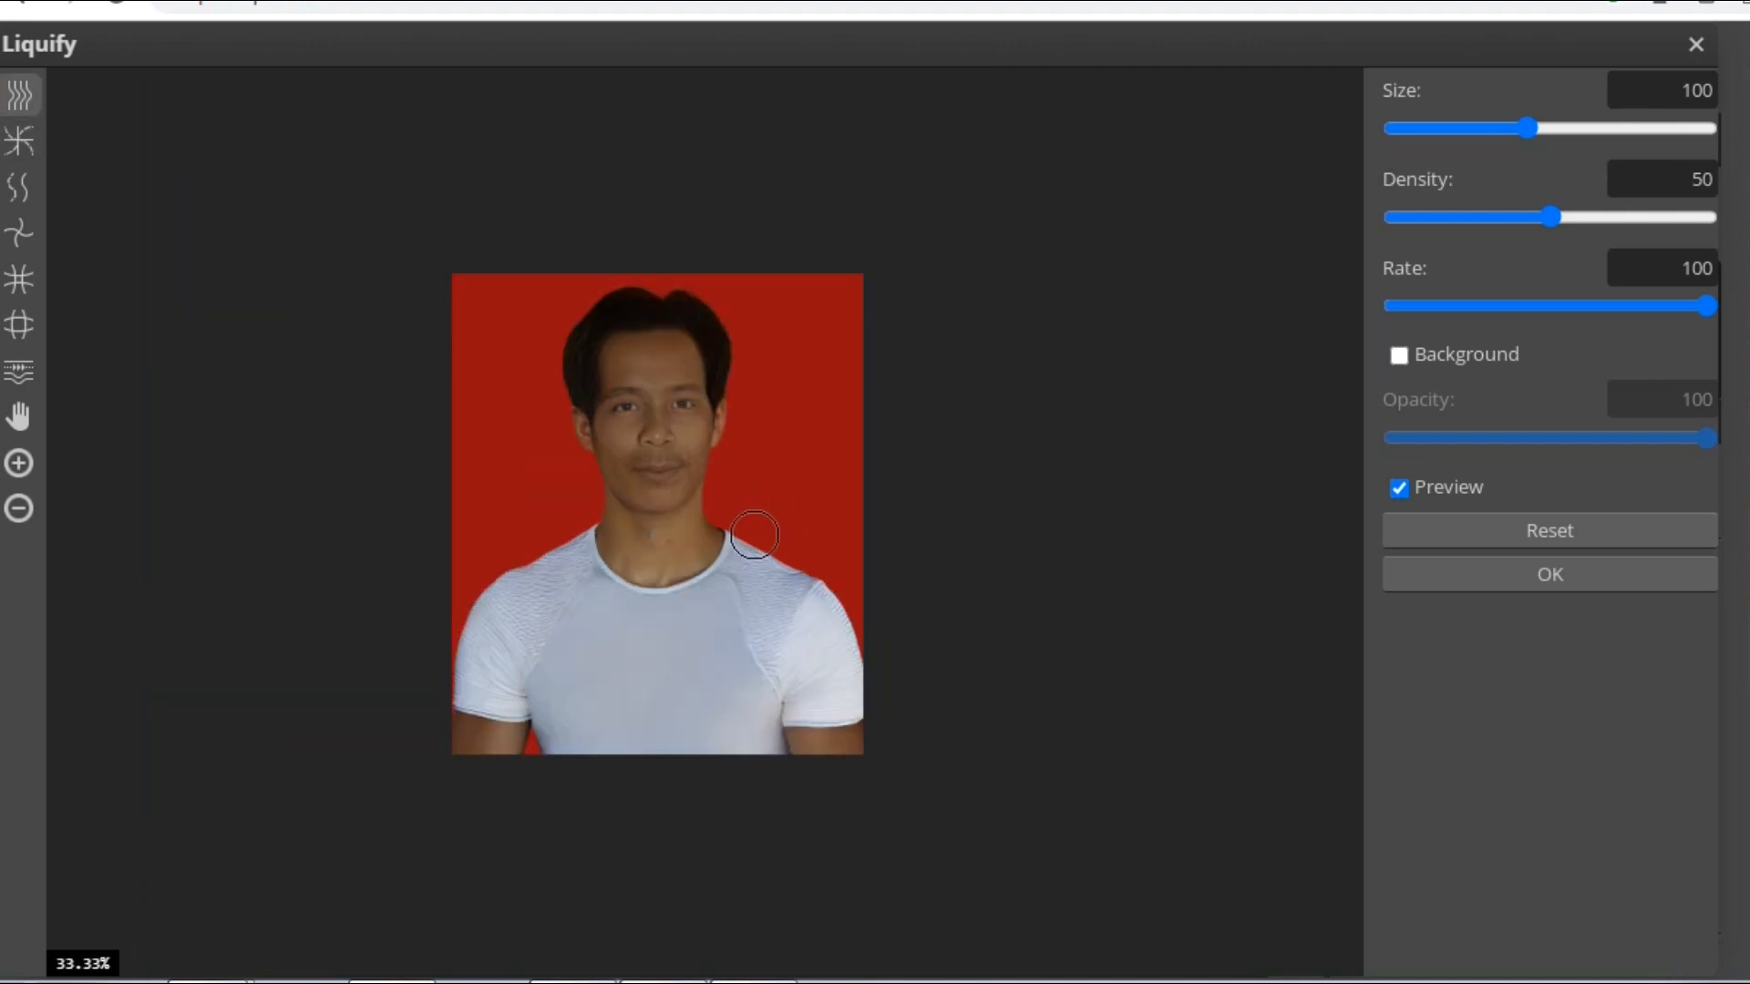
click(1574, 576)
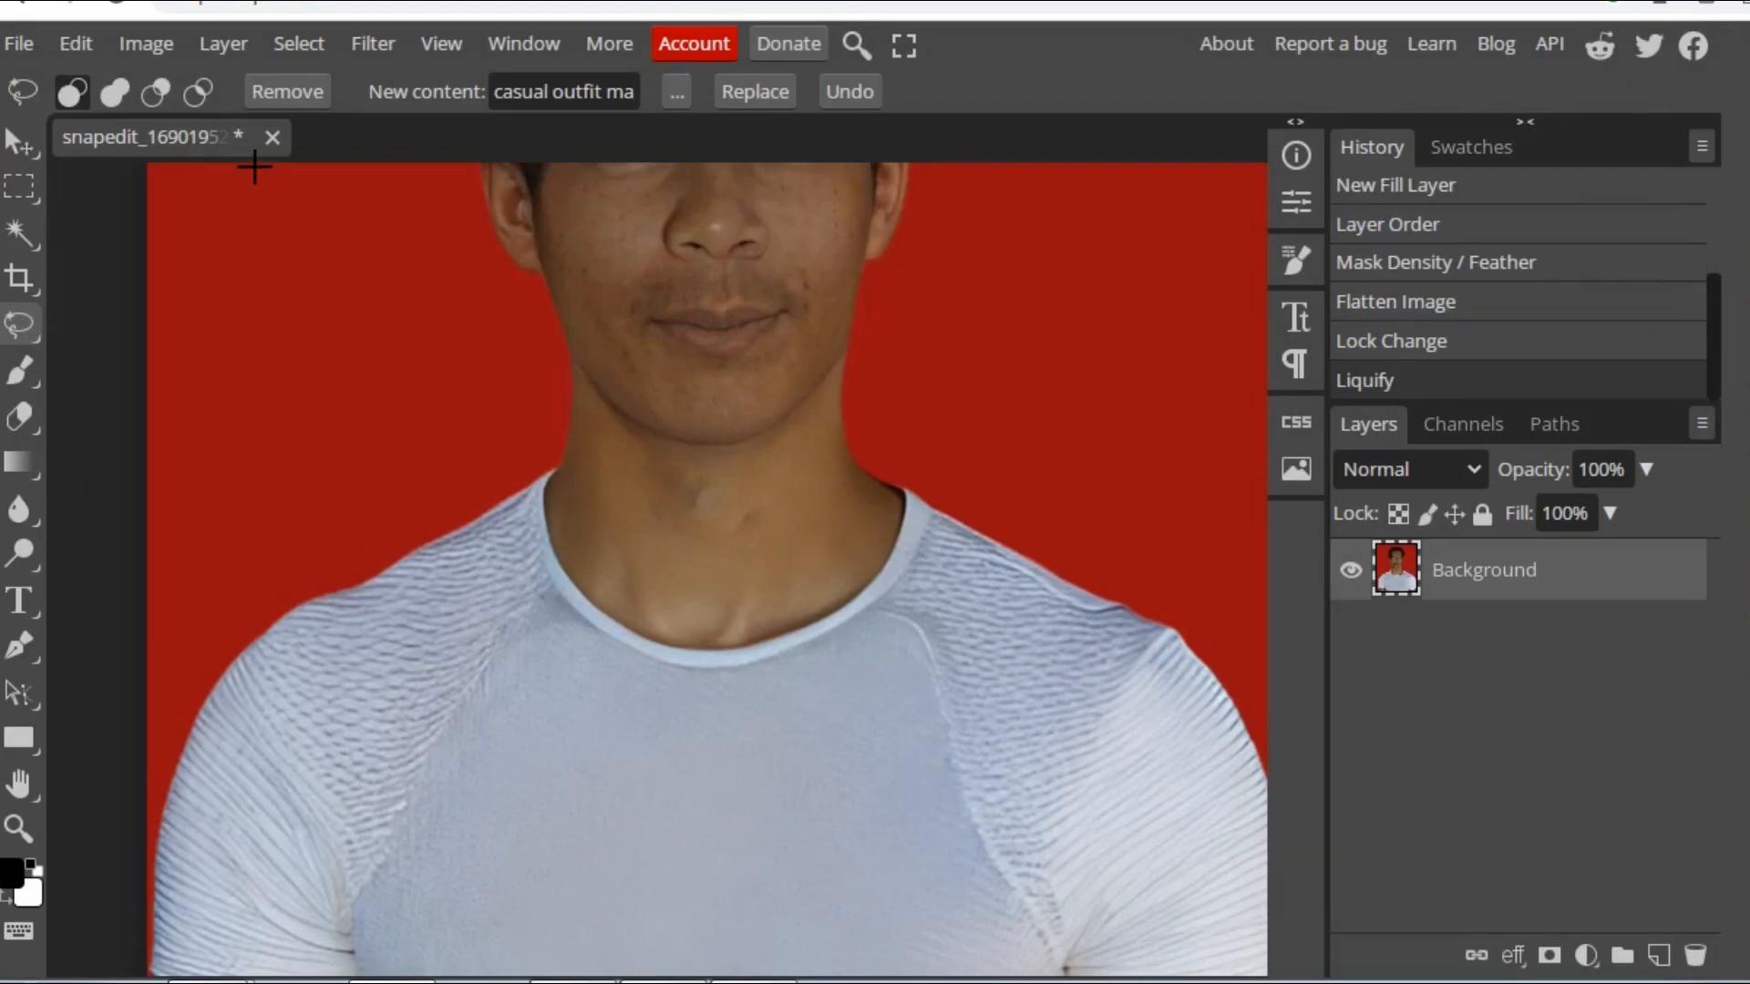
Check the portrait's pixel dimensions and resolution in the Image Size settings without changing them.
click(156, 42)
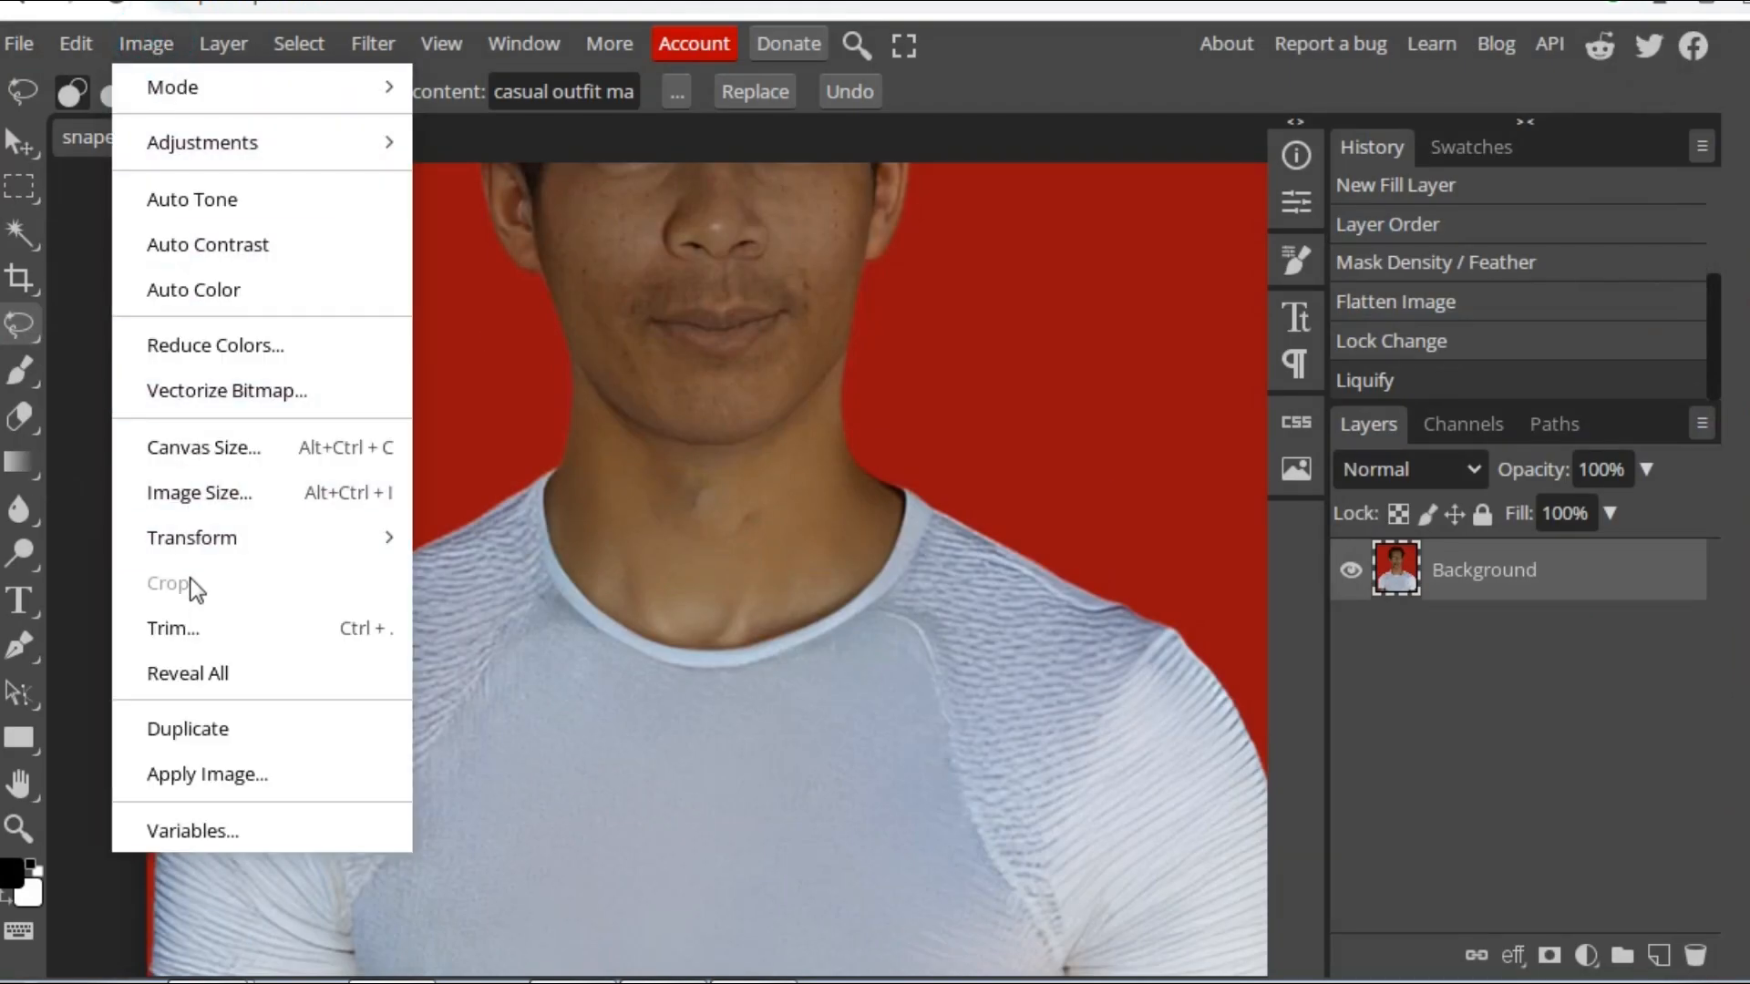
click(195, 494)
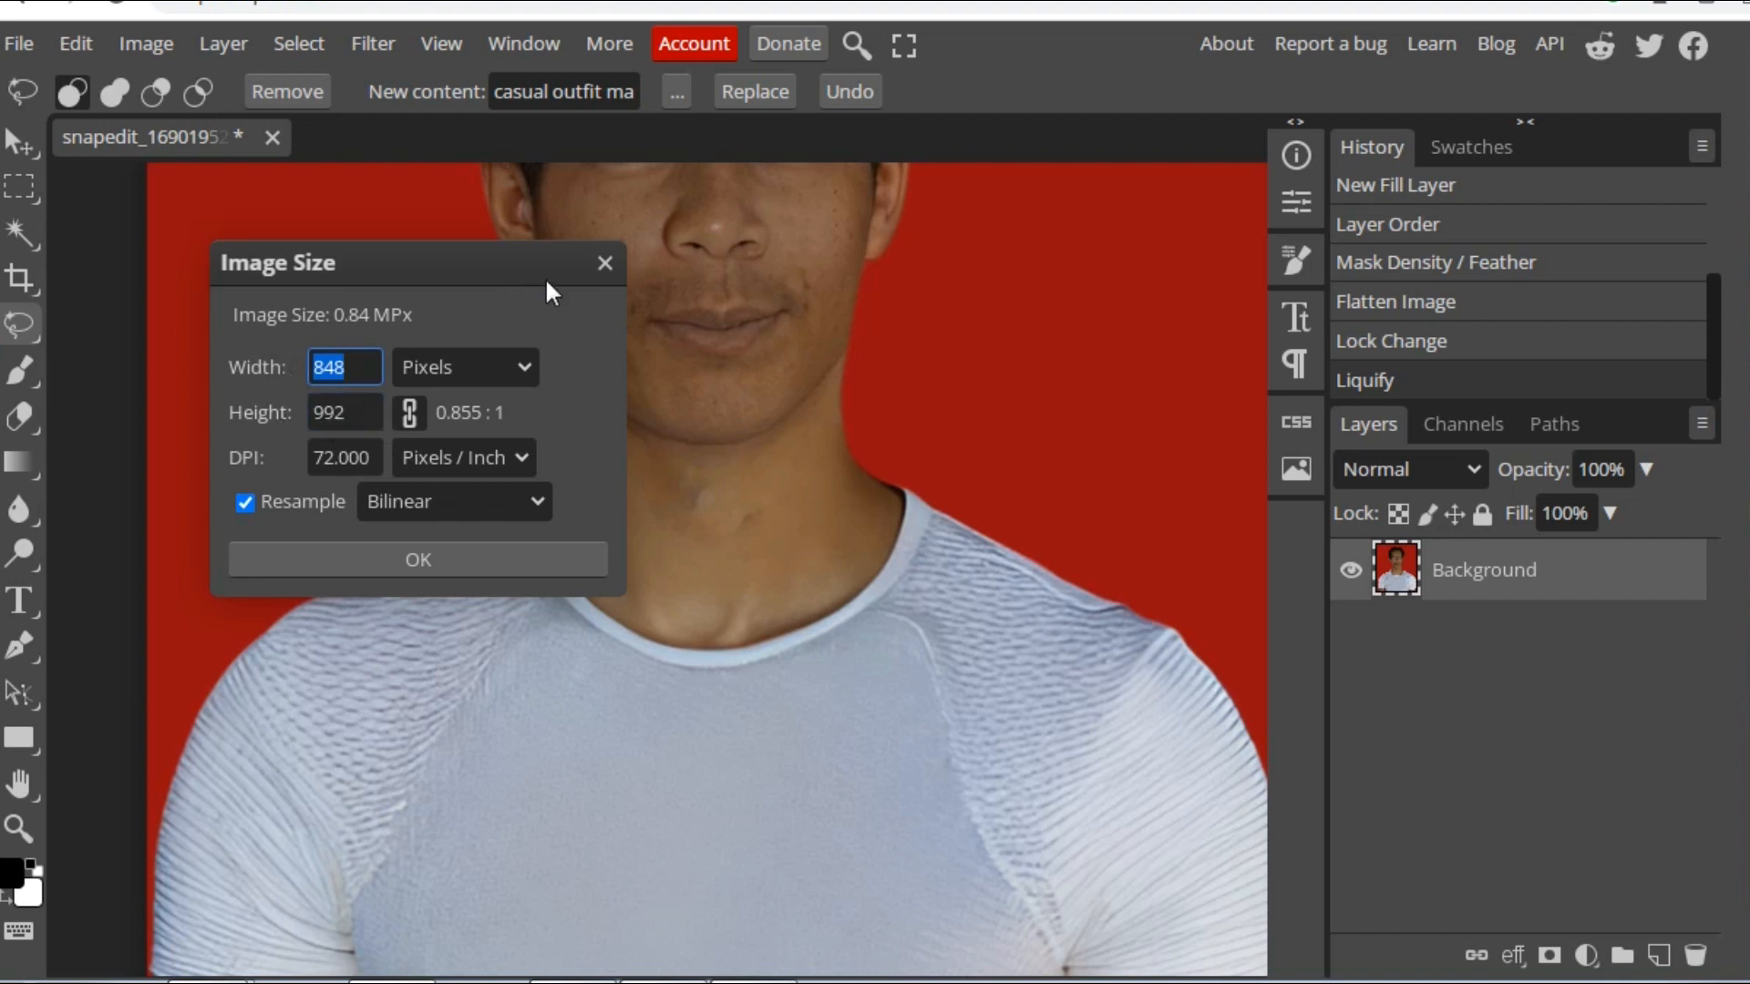
click(604, 265)
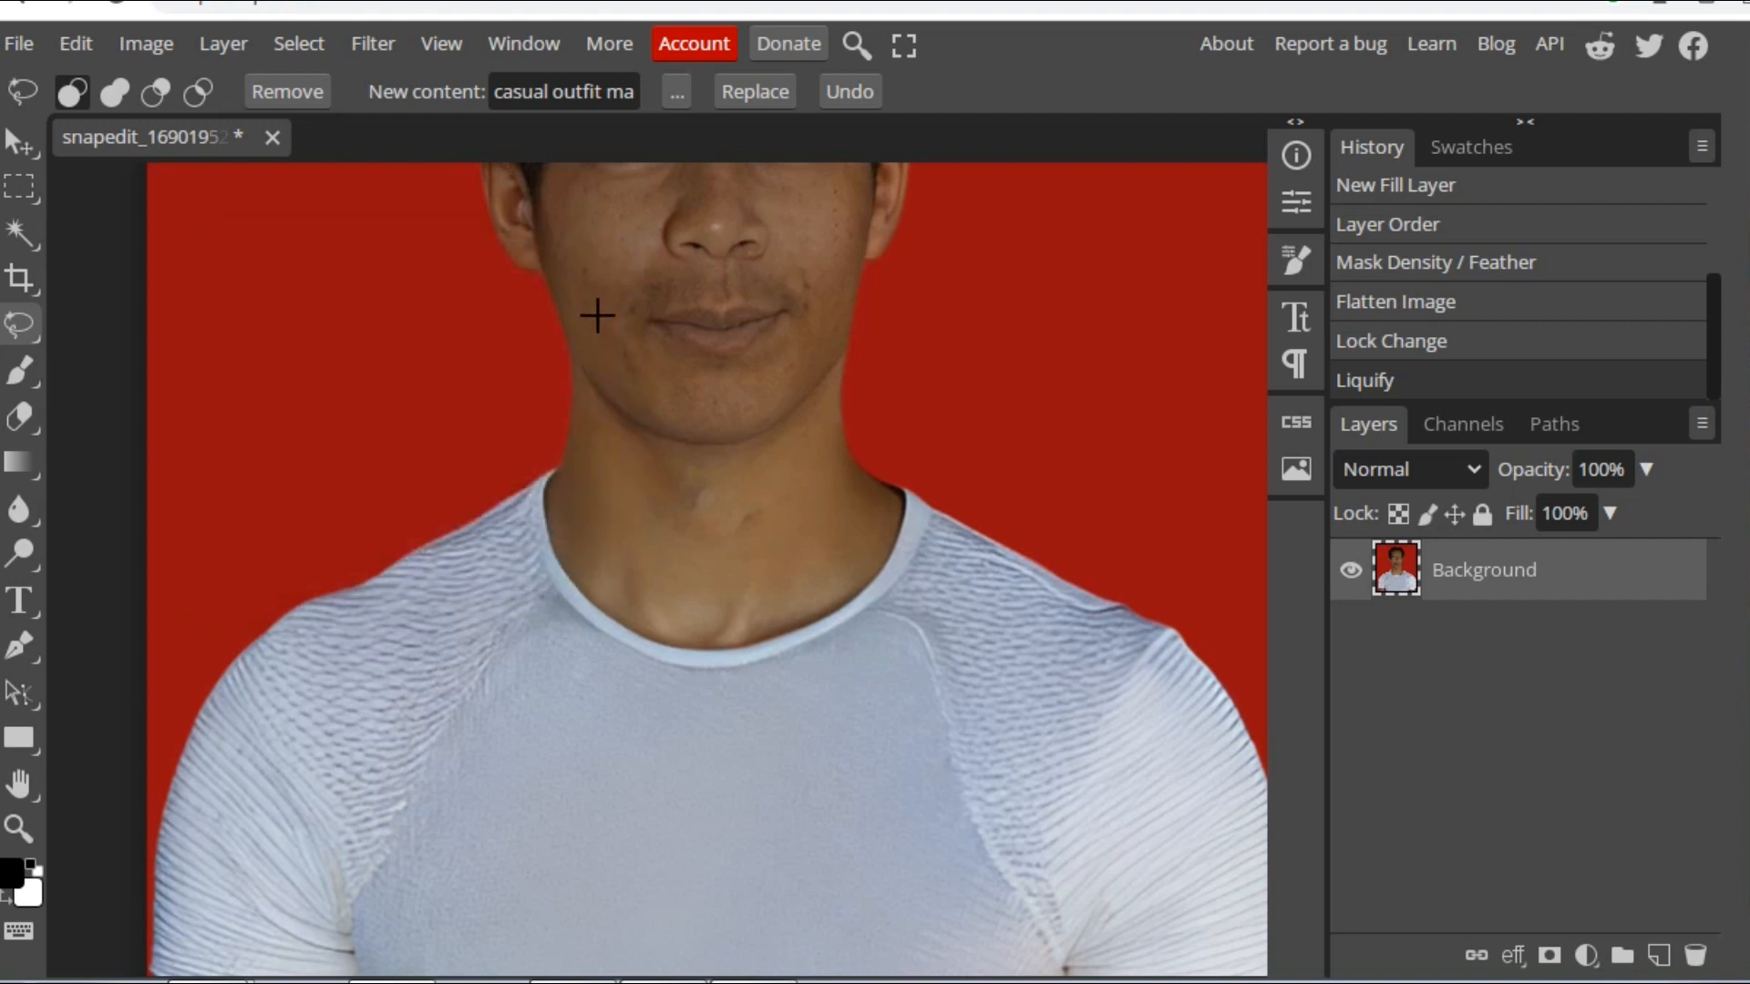
Export the retouched portrait as a JPEG file.
scroll(597, 315, up, 5)
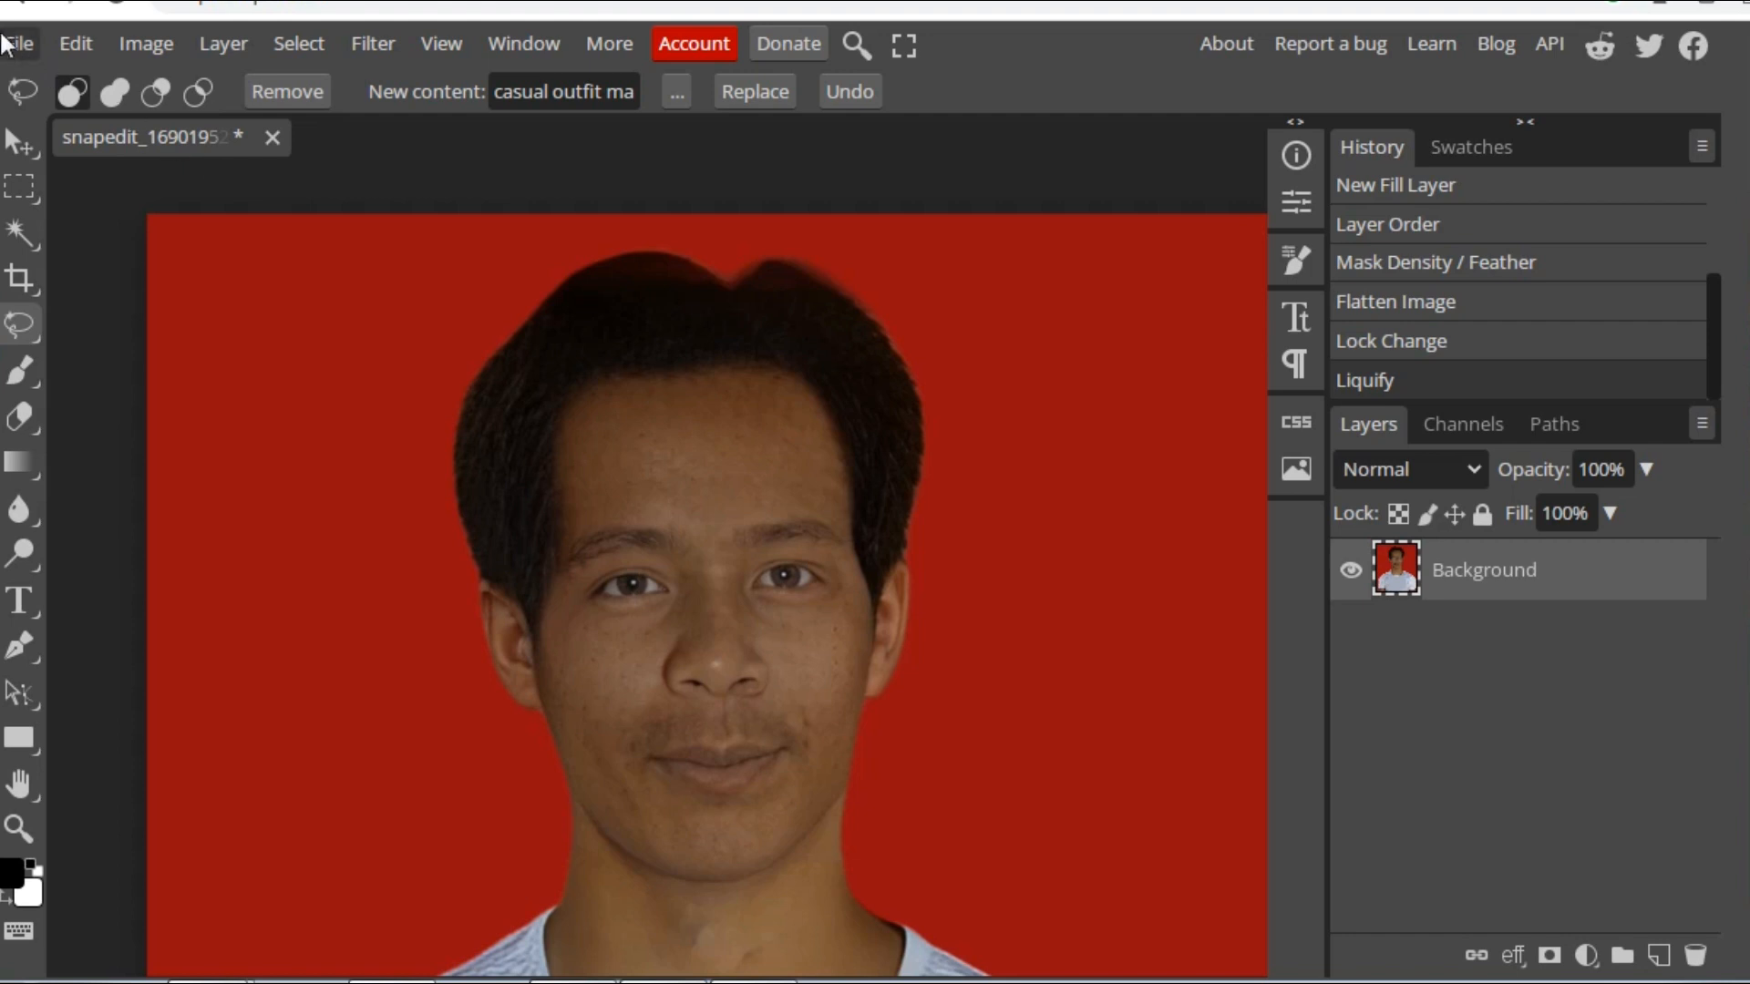
click(36, 46)
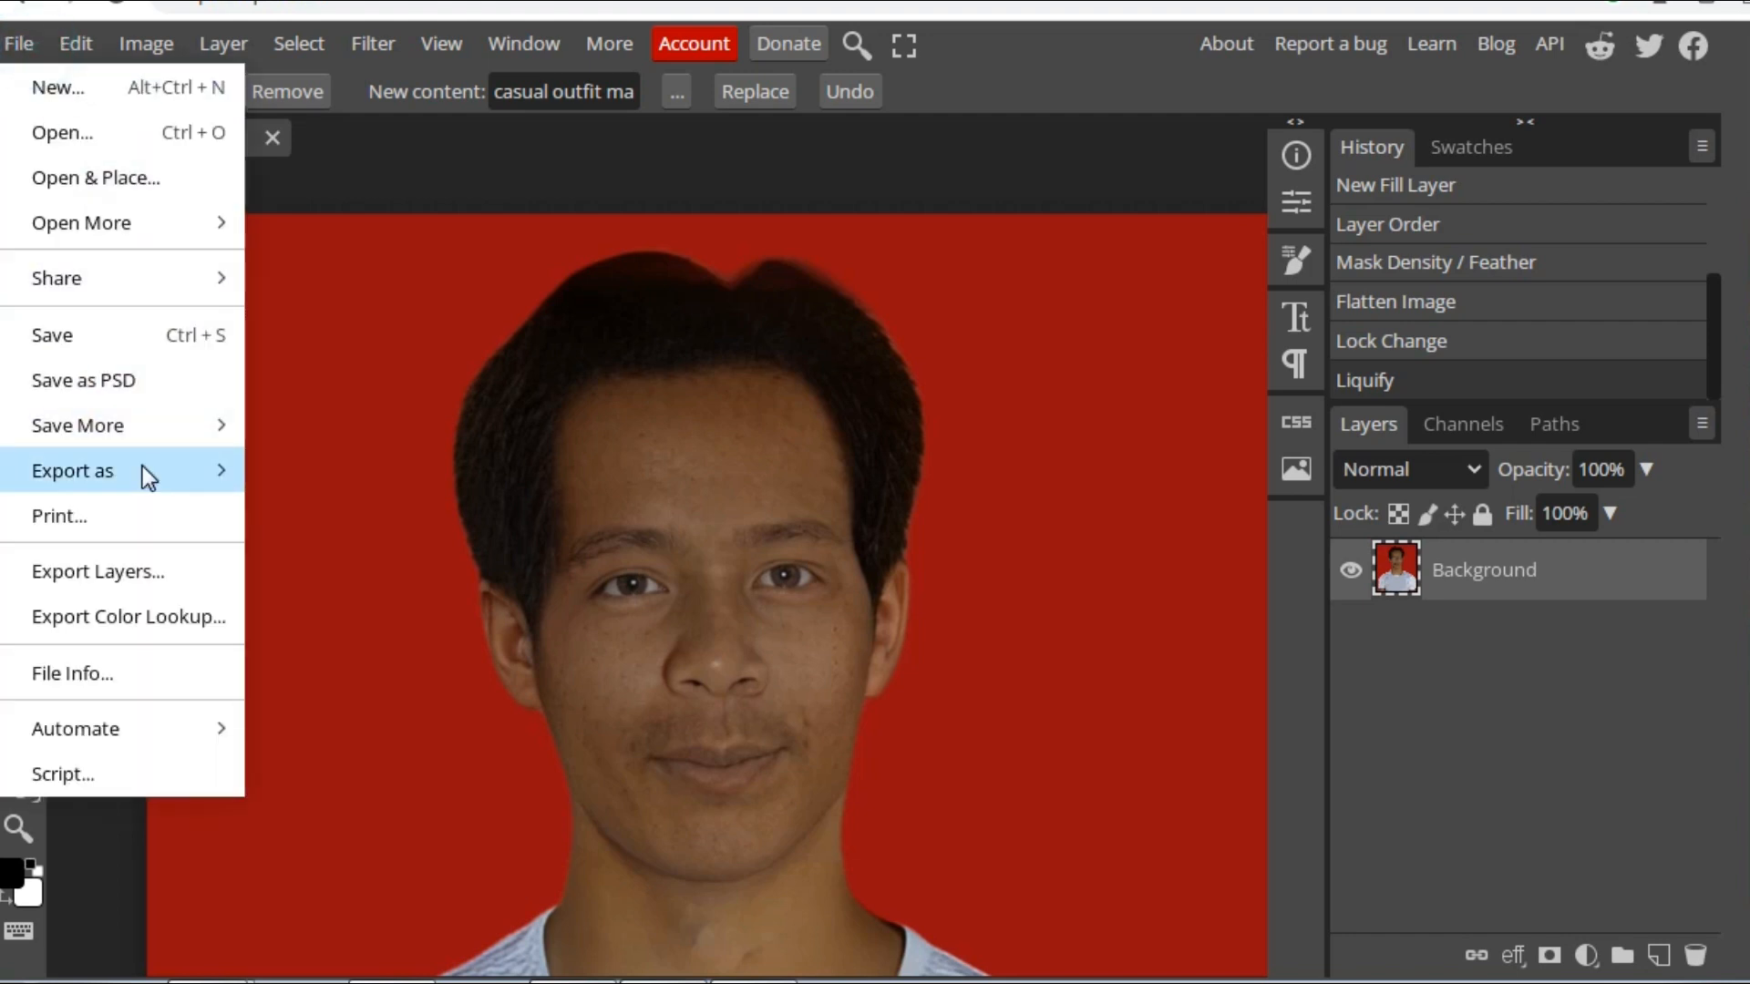
mouse_move(143, 466)
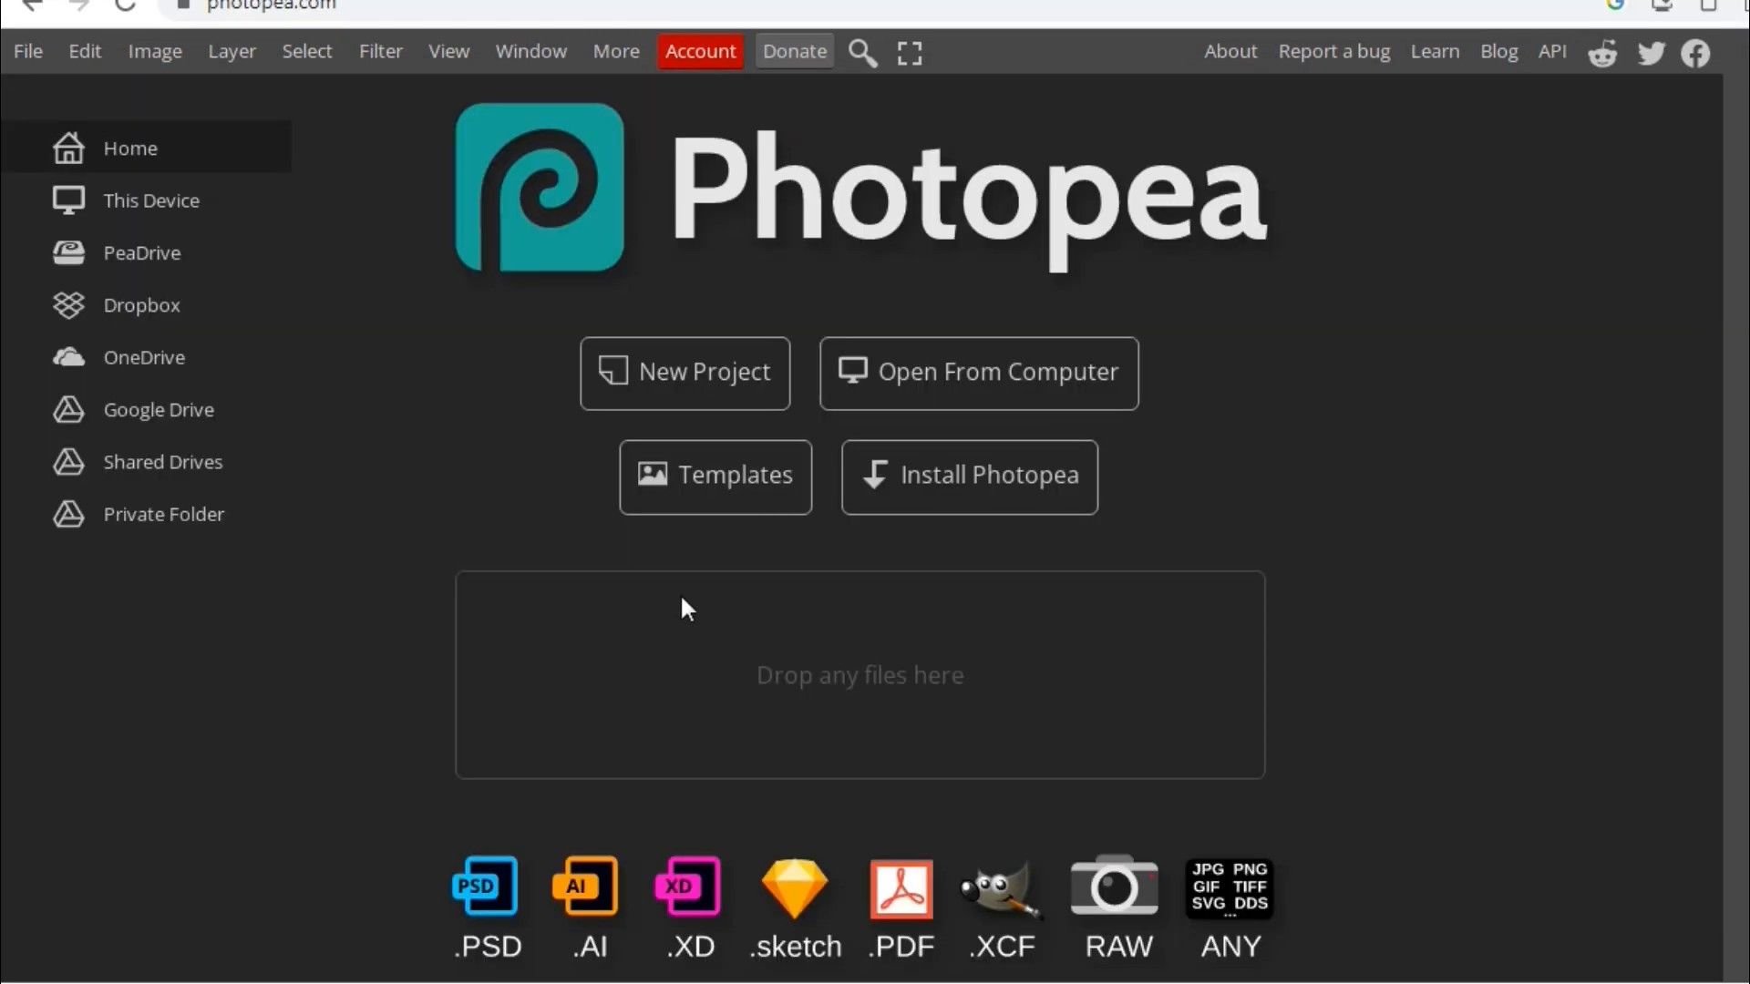
Install the Dezgo Text-to-Image plugin from the plugin gallery and return to the home screen.
click(730, 484)
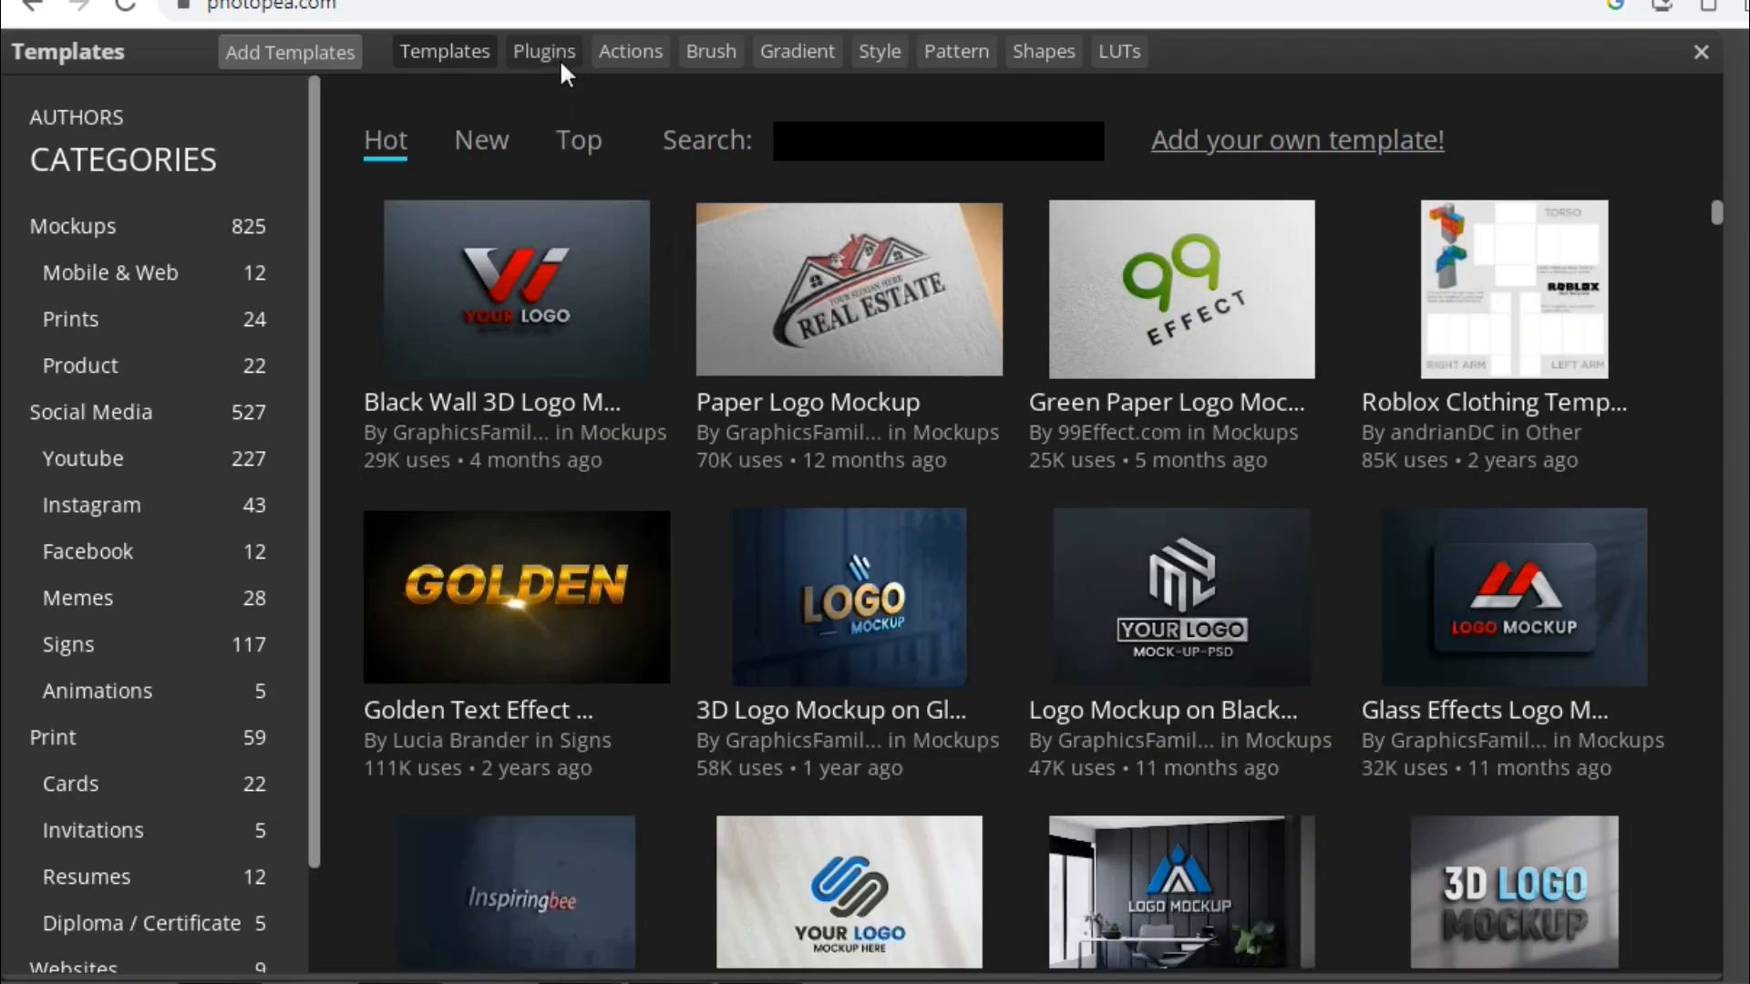
click(560, 61)
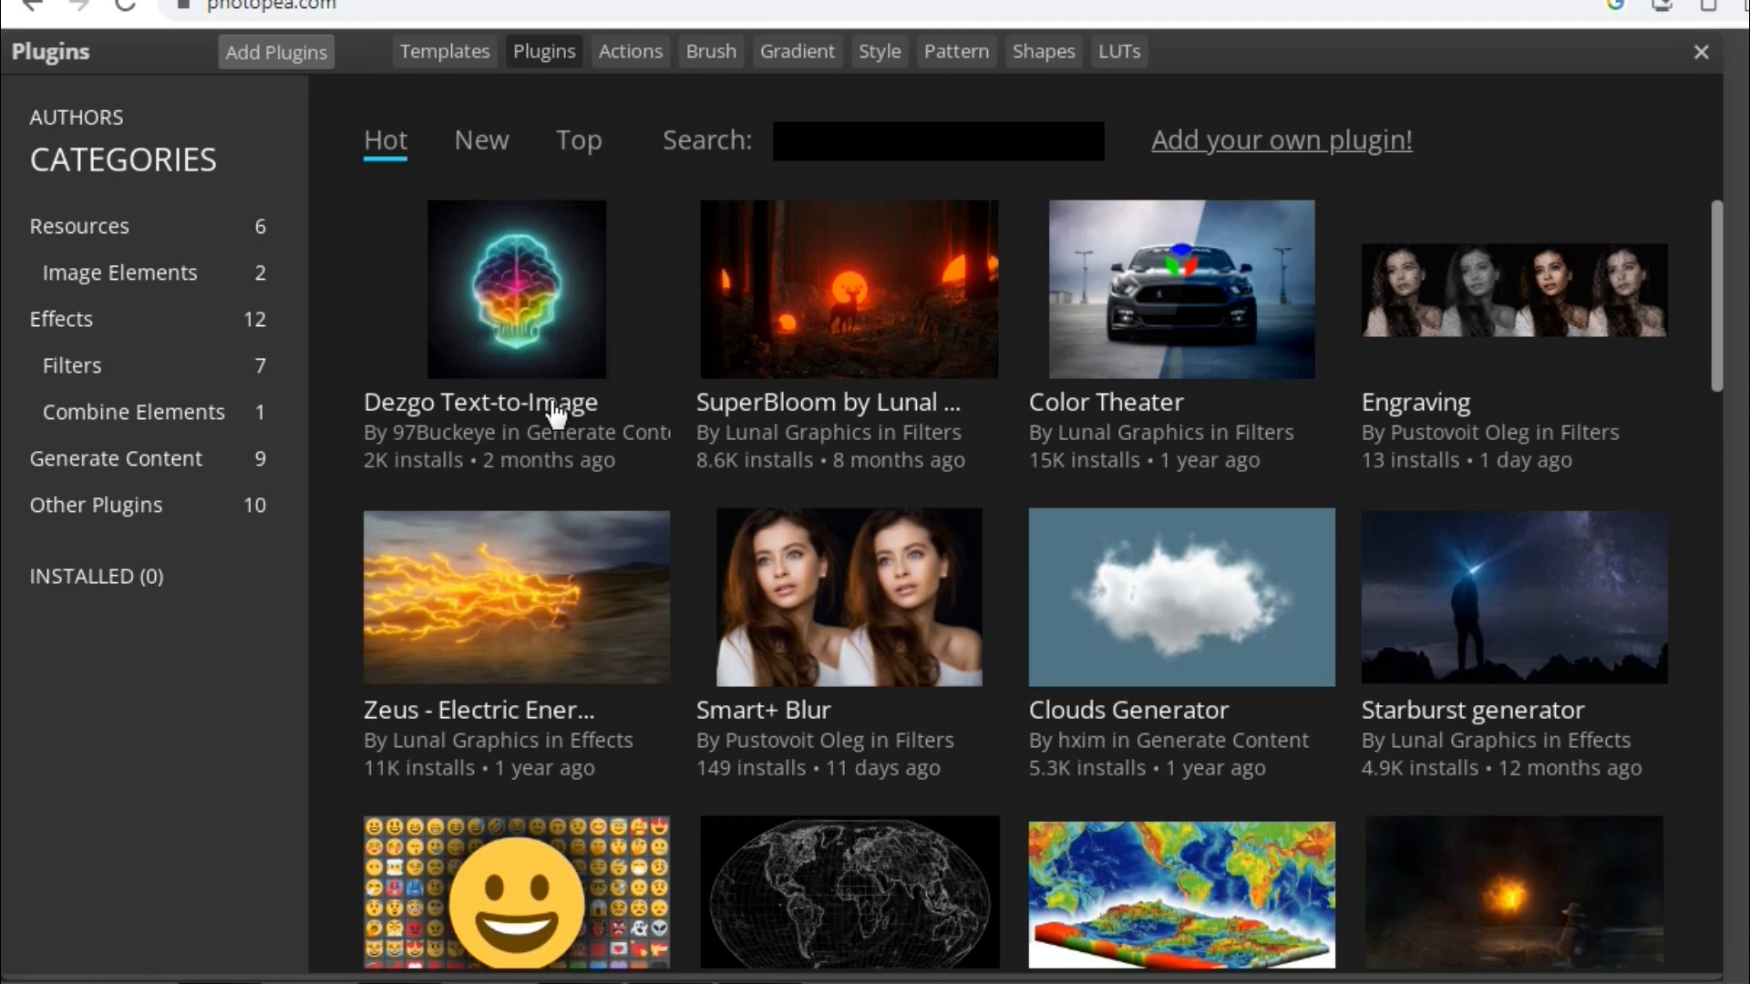
click(556, 414)
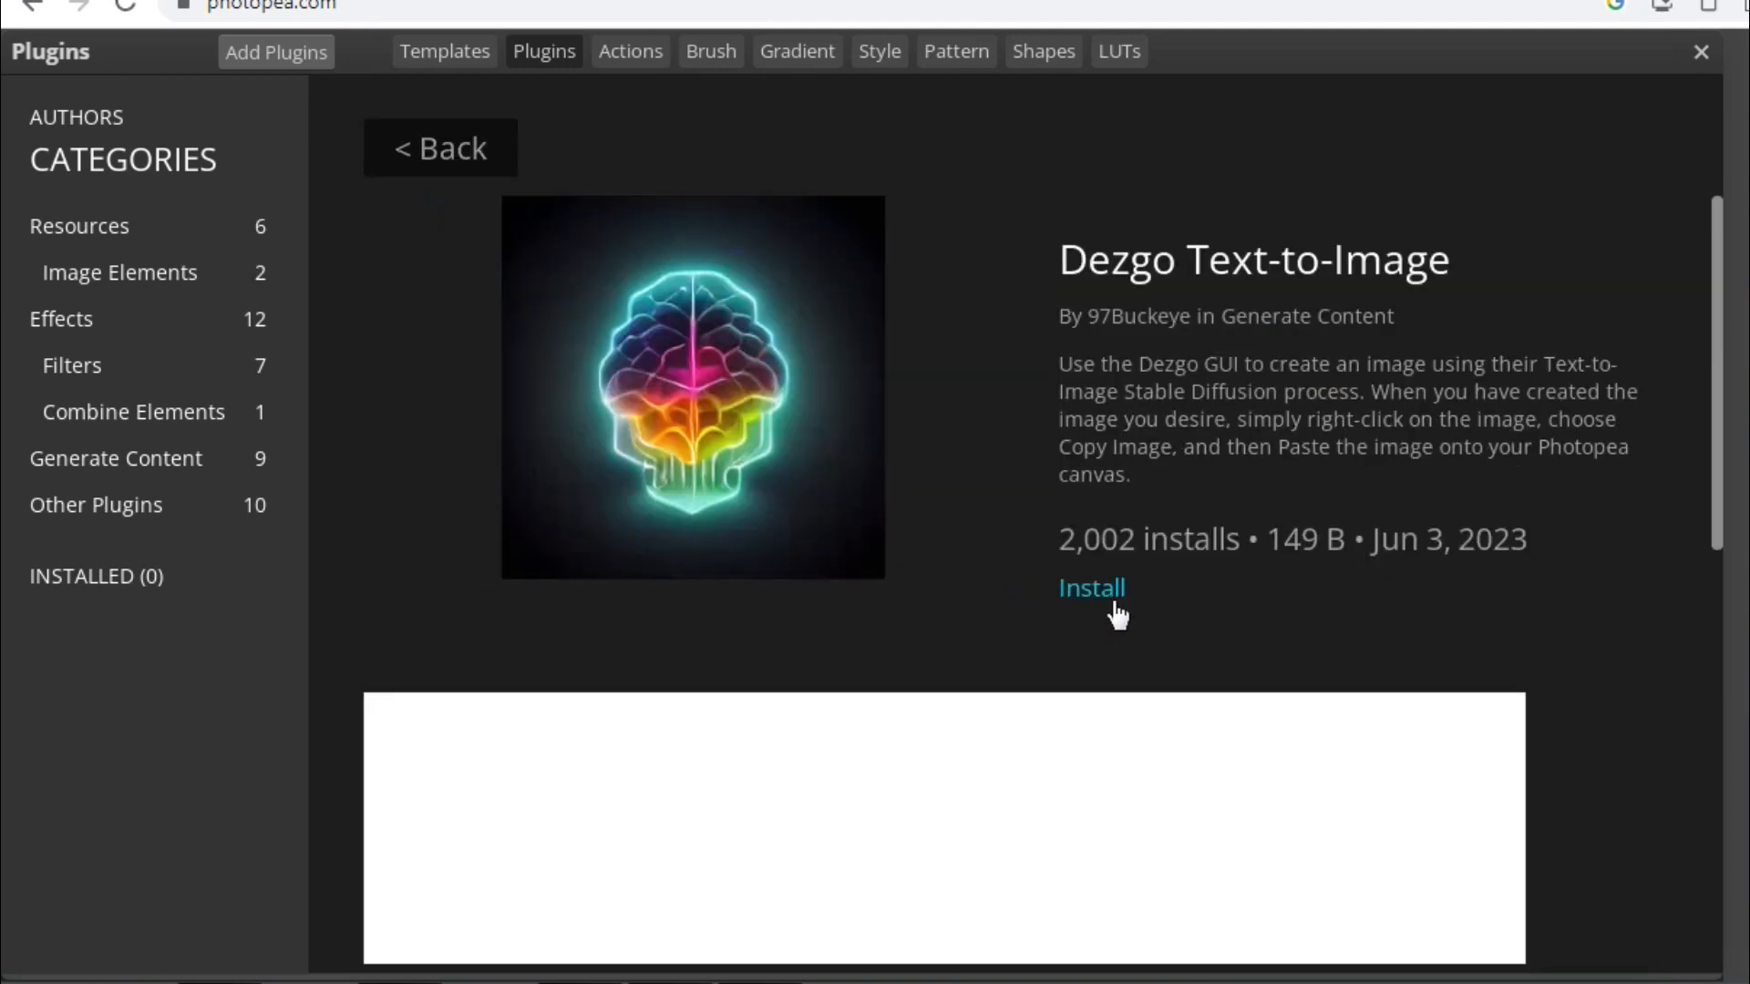
click(1114, 605)
click(1701, 53)
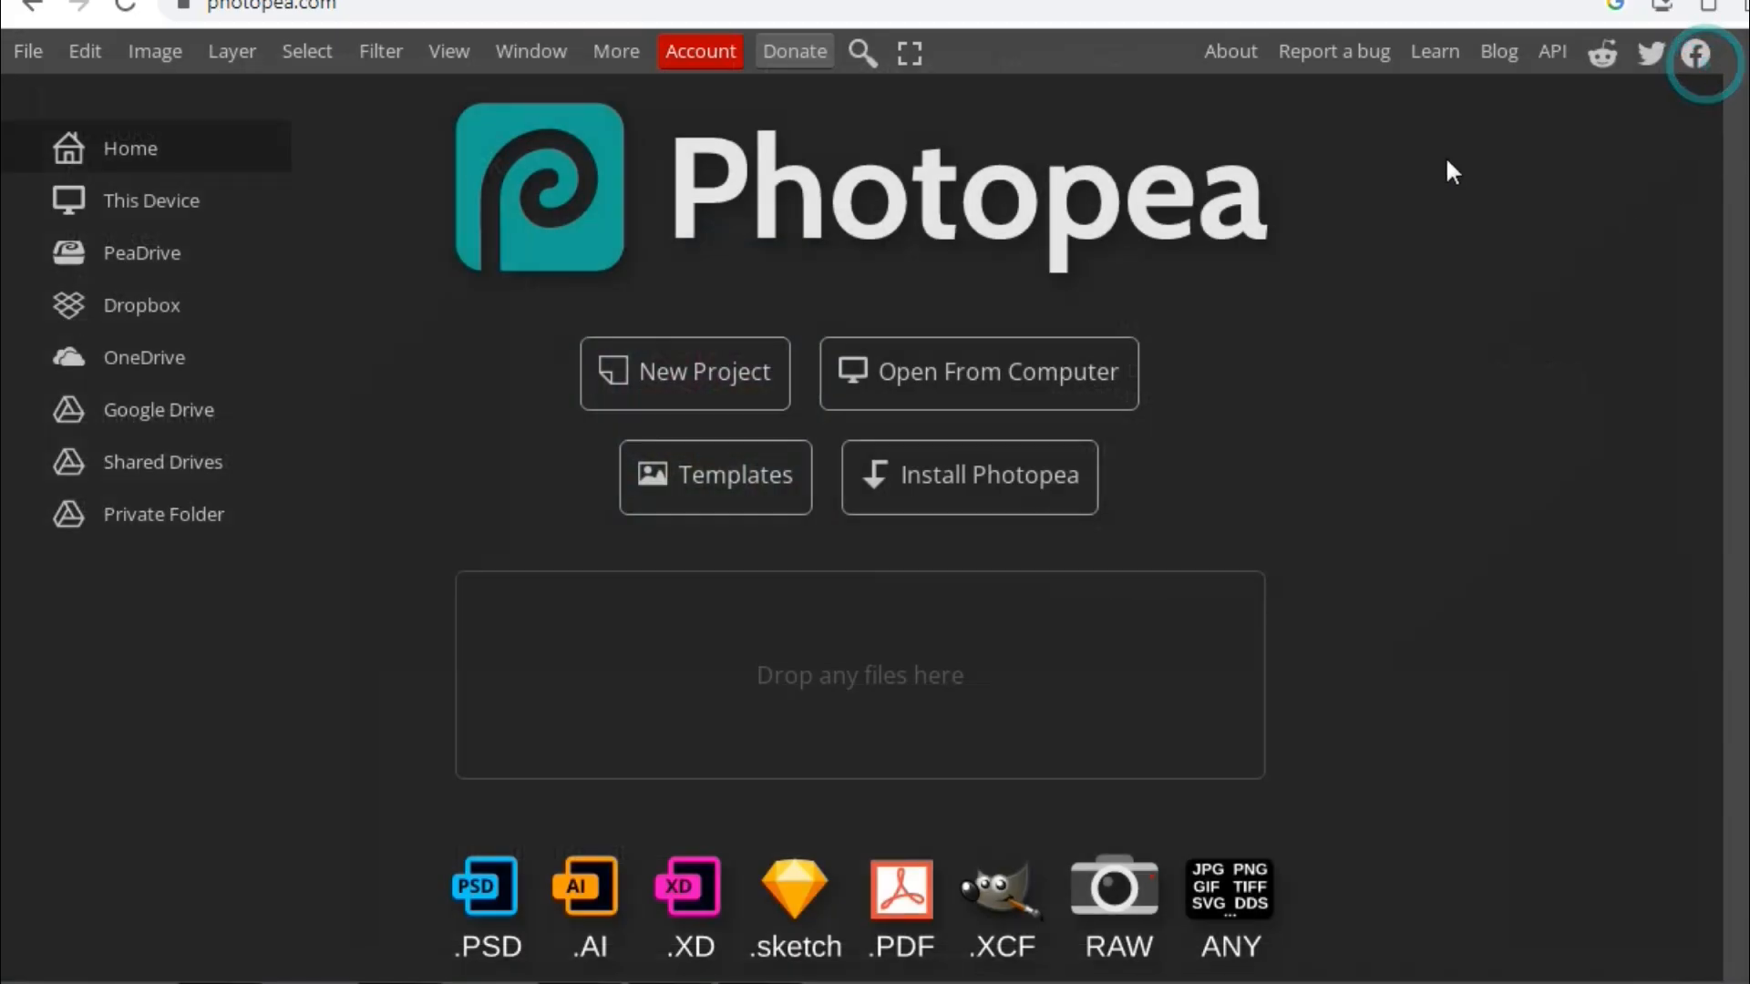
Create a new project from the Instagram preset, 1080 x 1080 px with a white background.
click(719, 393)
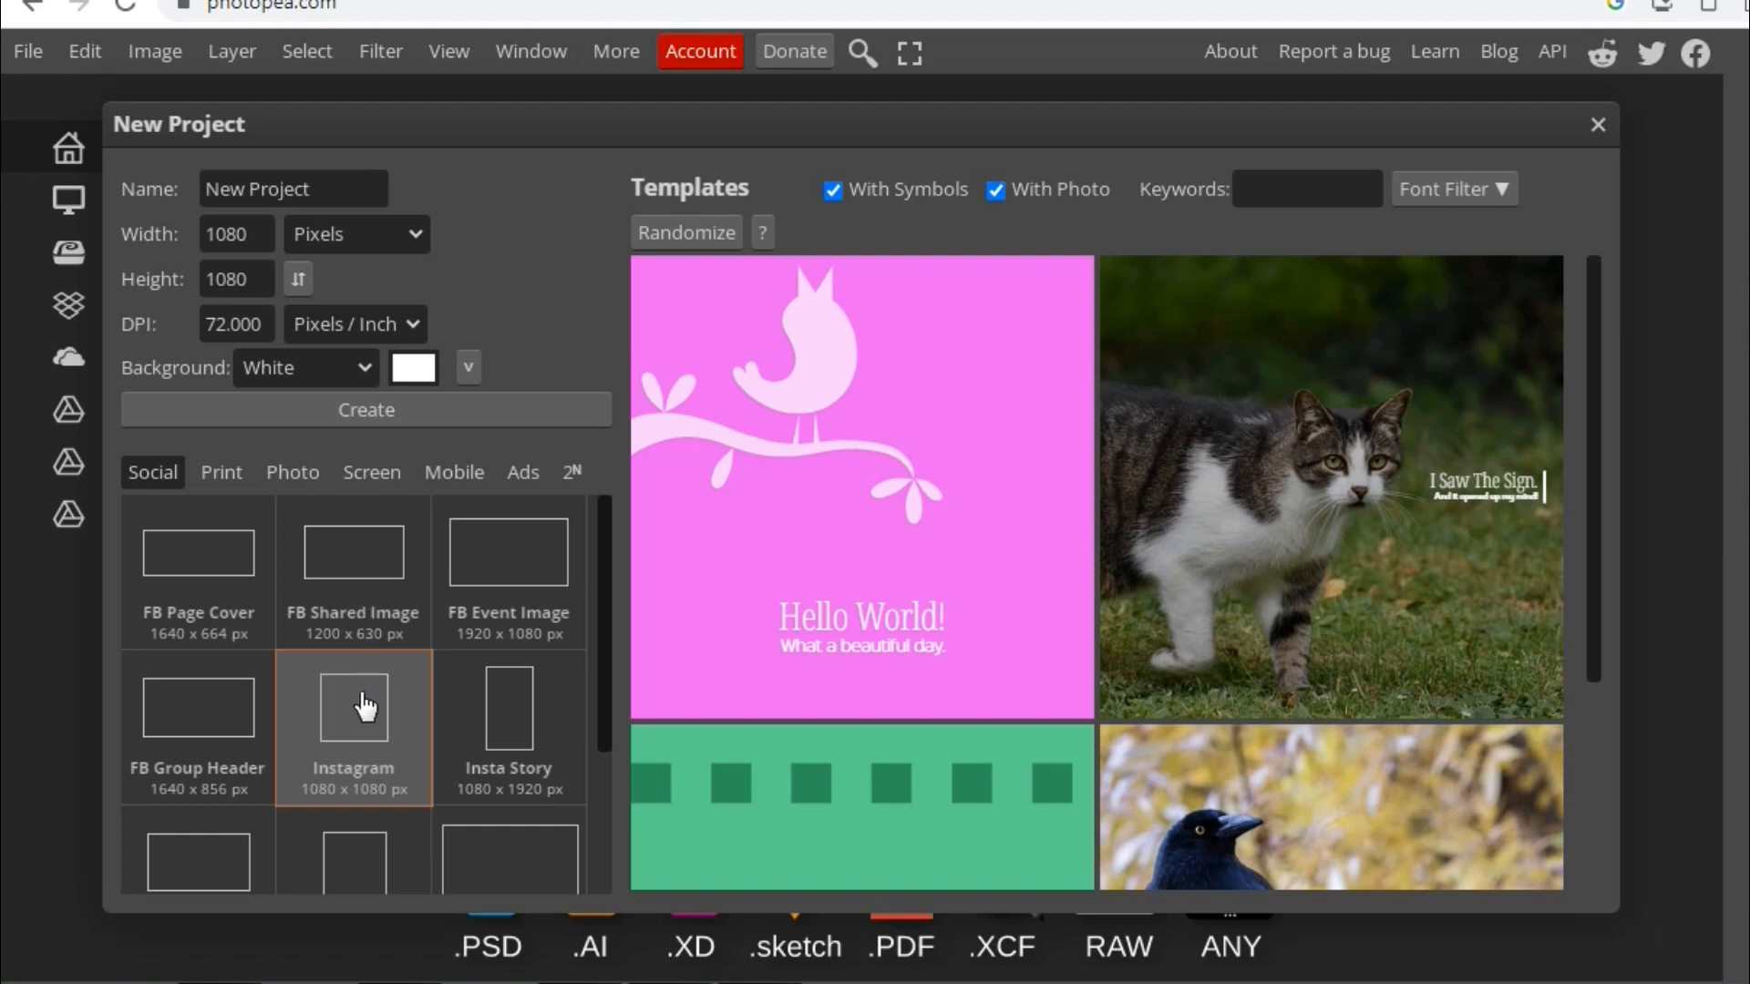
click(356, 704)
click(441, 416)
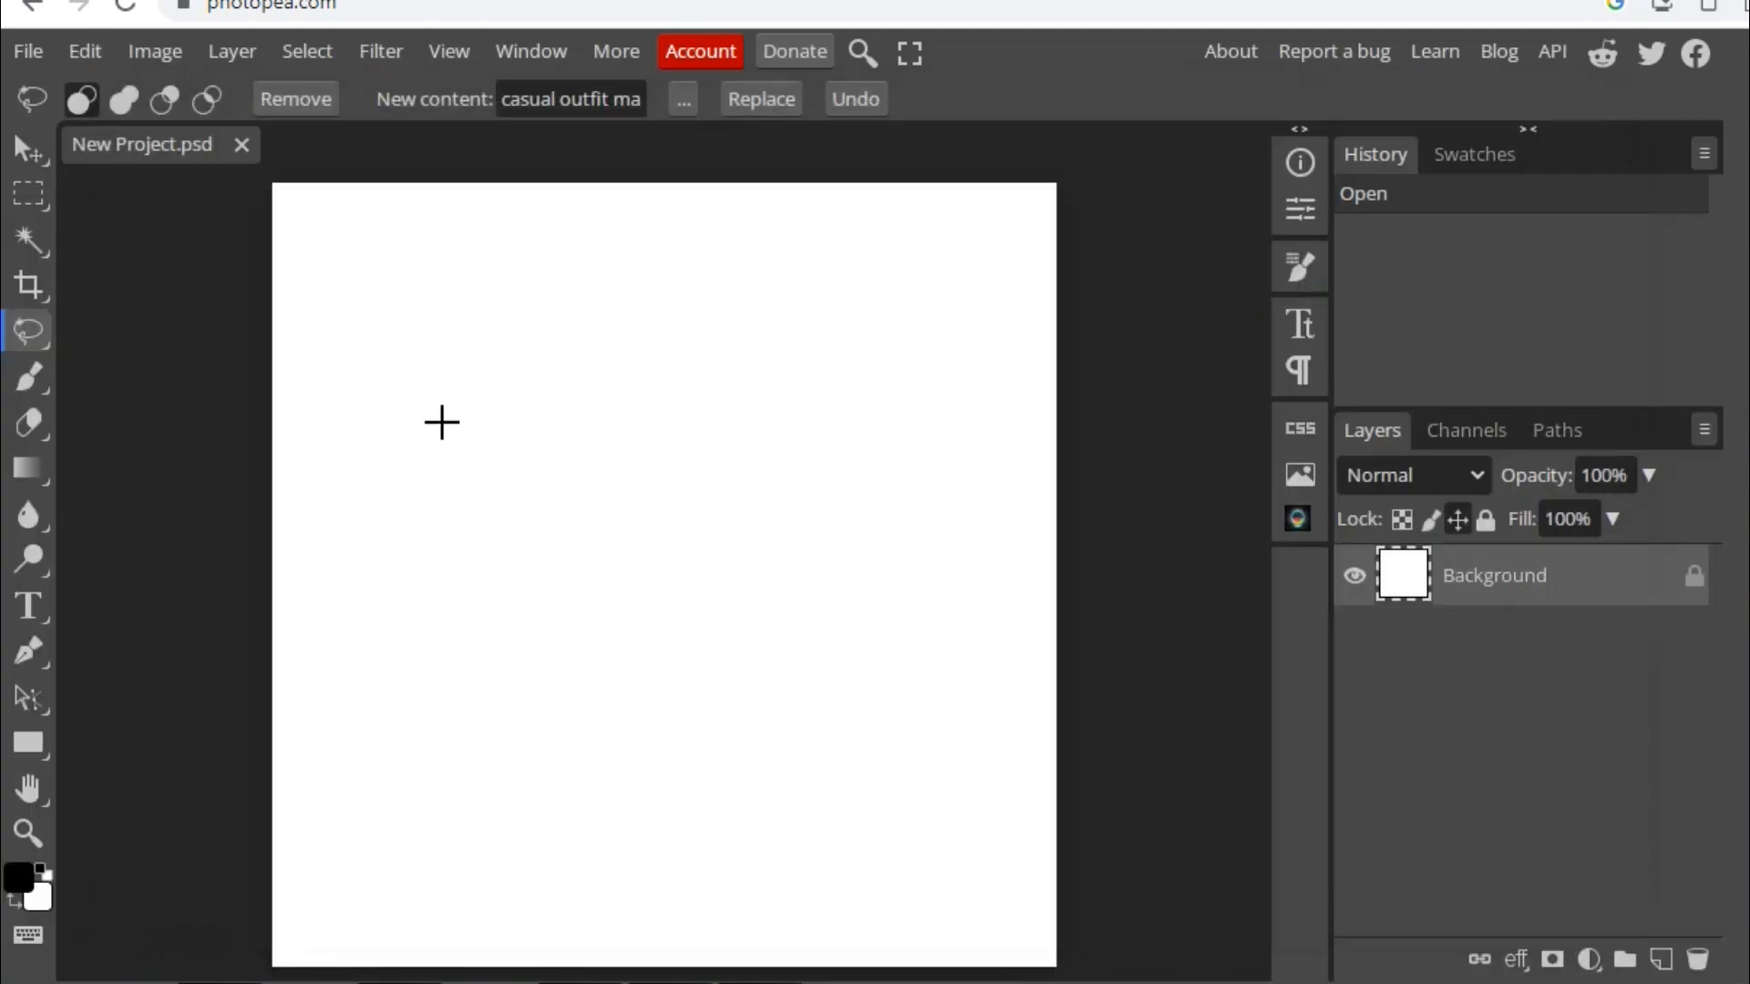
Open the Dezgo Stable Diffusion plugin and switch it to its Upscale function.
click(1301, 523)
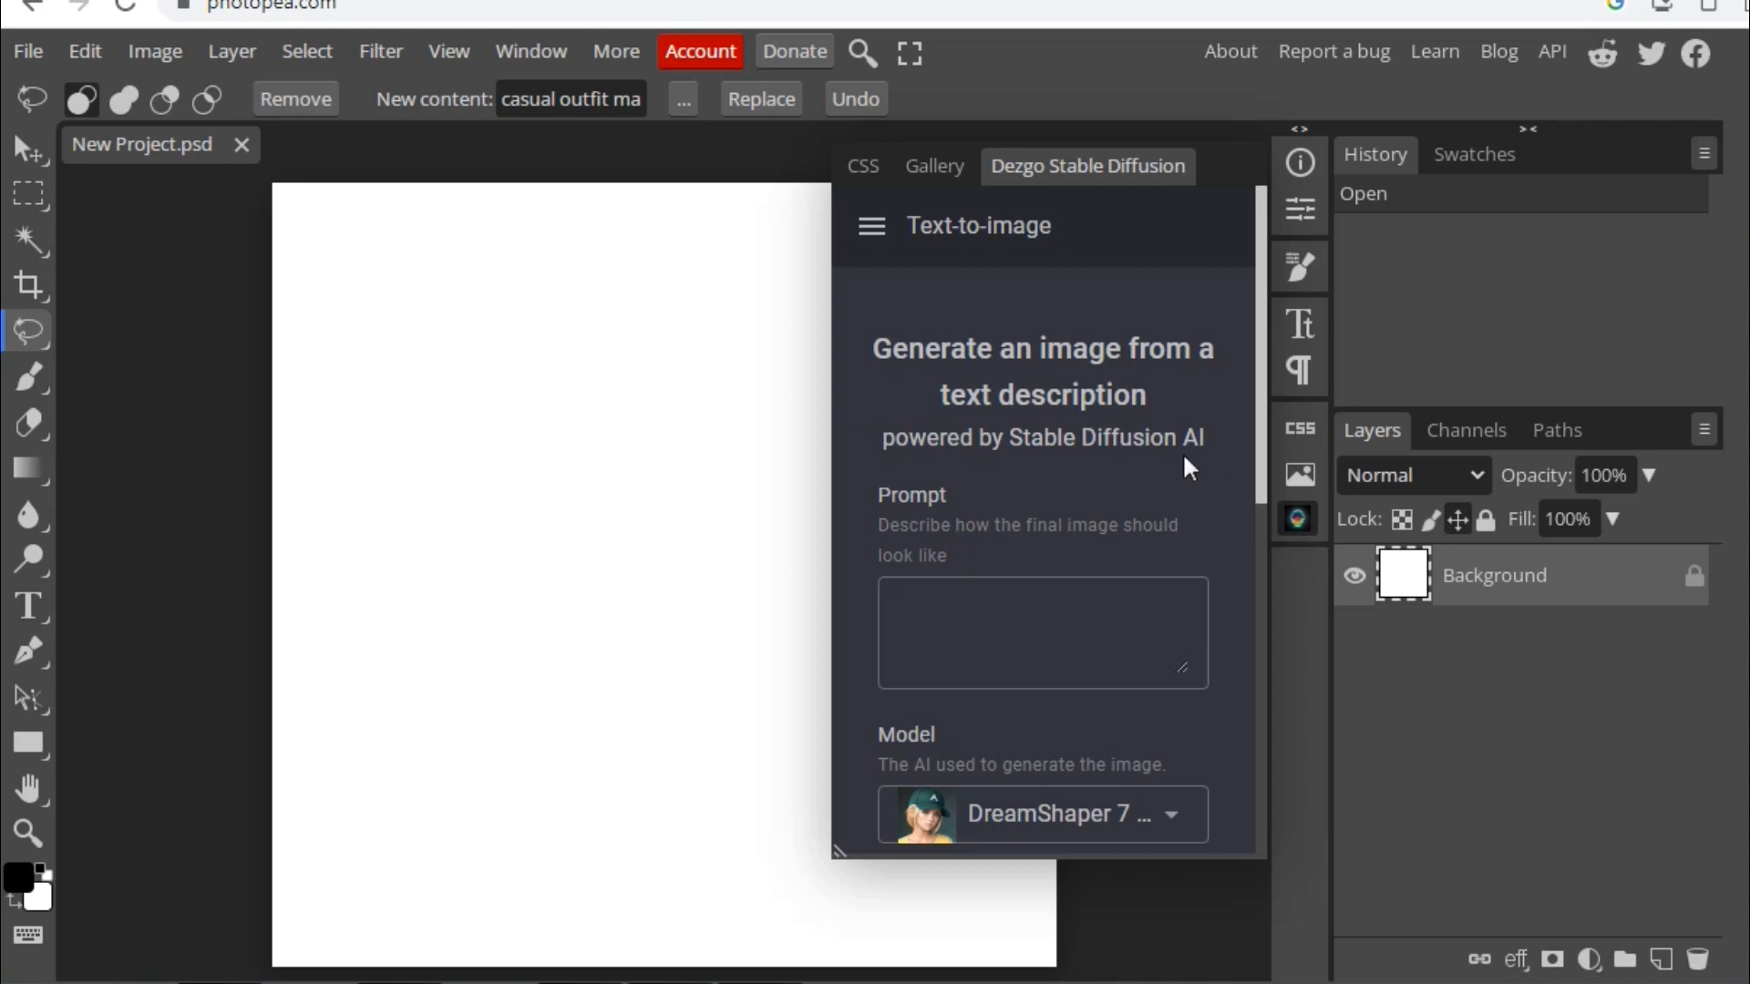
click(872, 228)
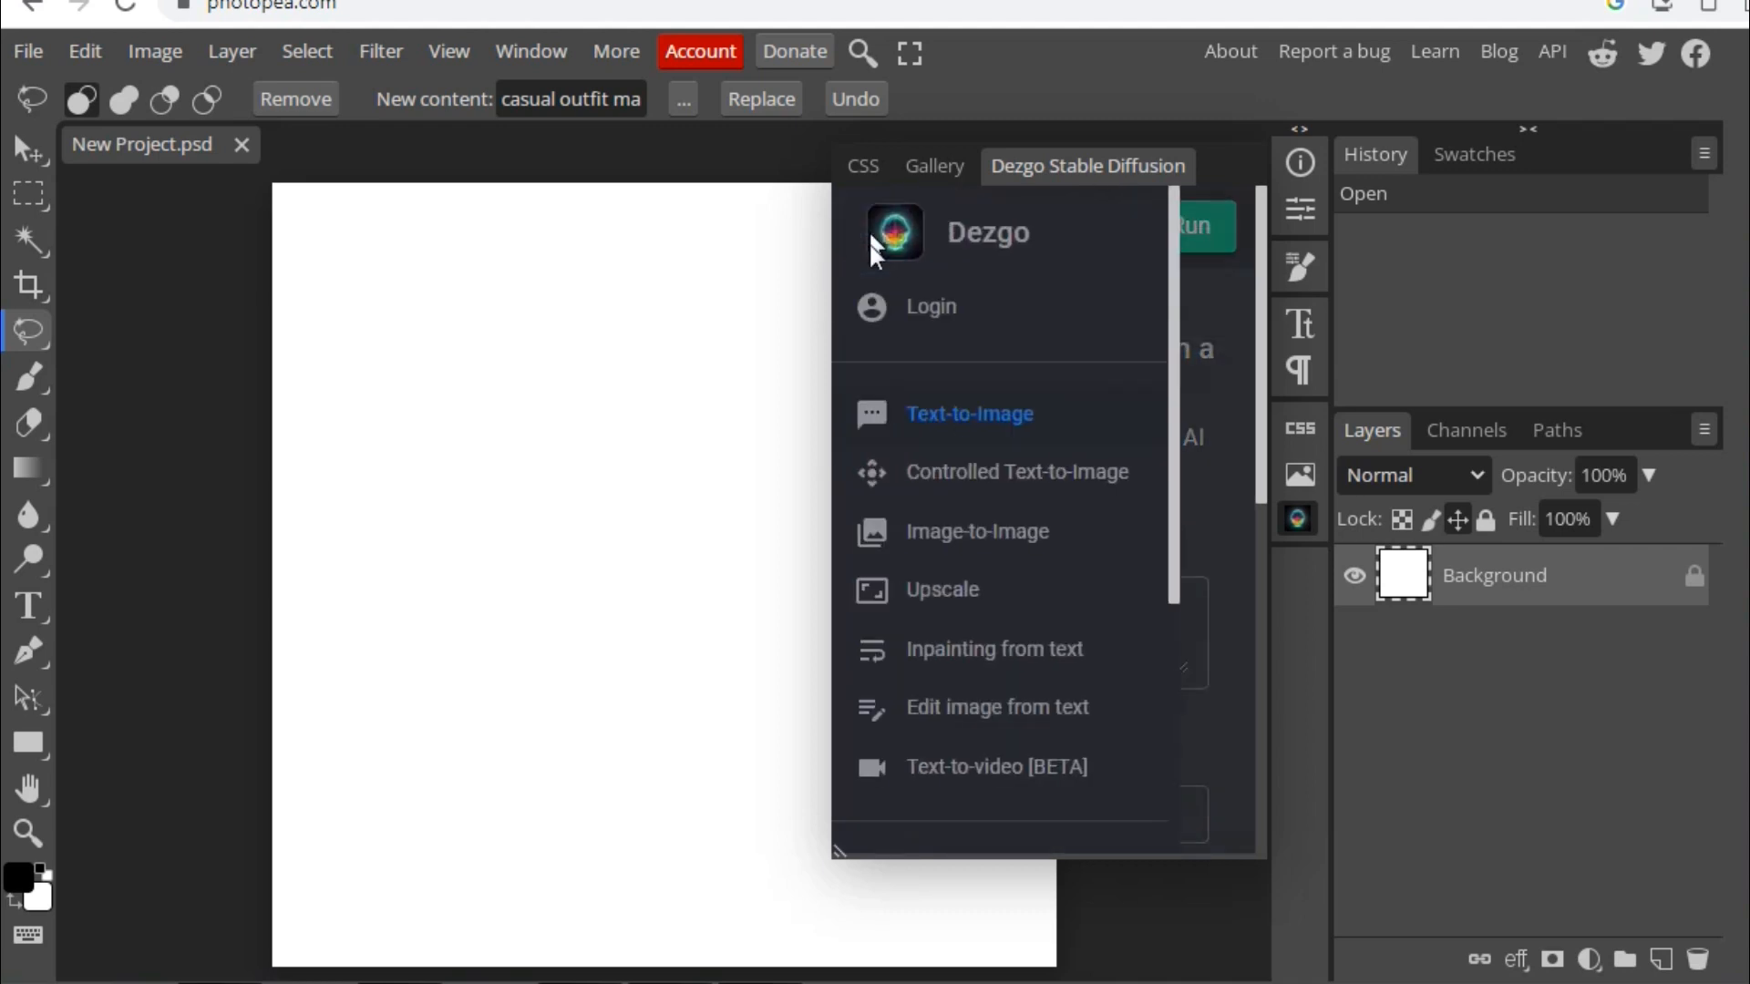
scroll(964, 593, down, 3)
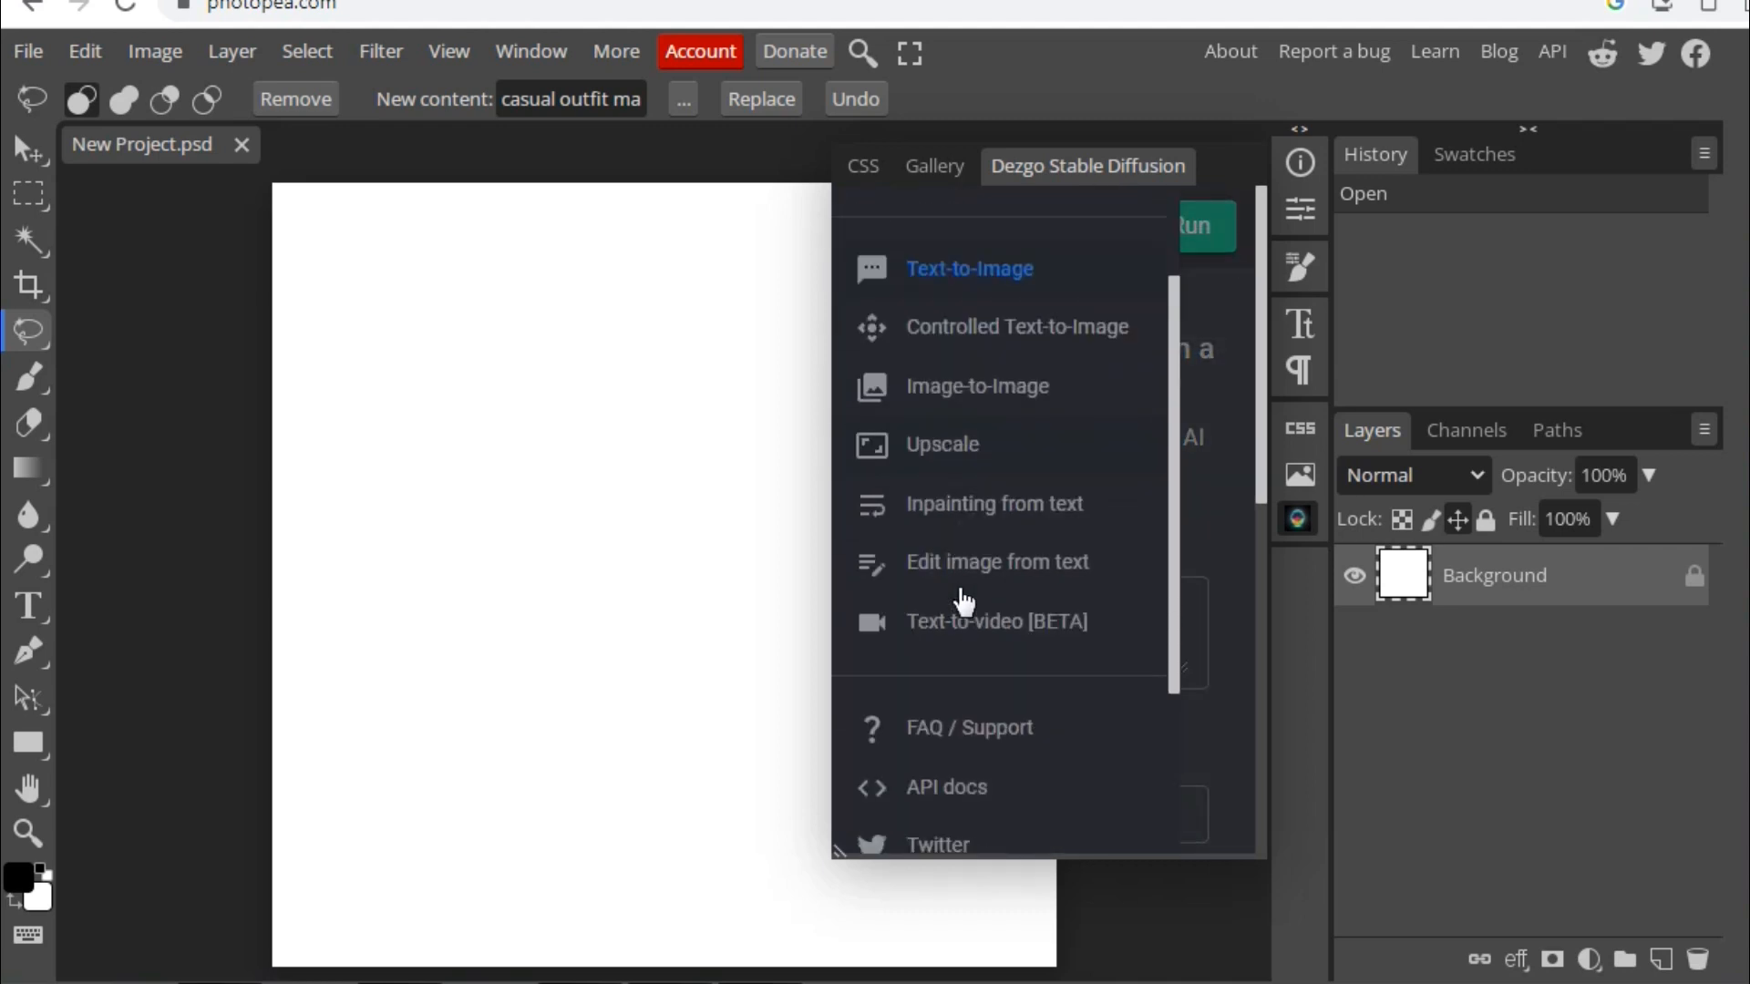
scroll(963, 592, up, 2)
click(954, 452)
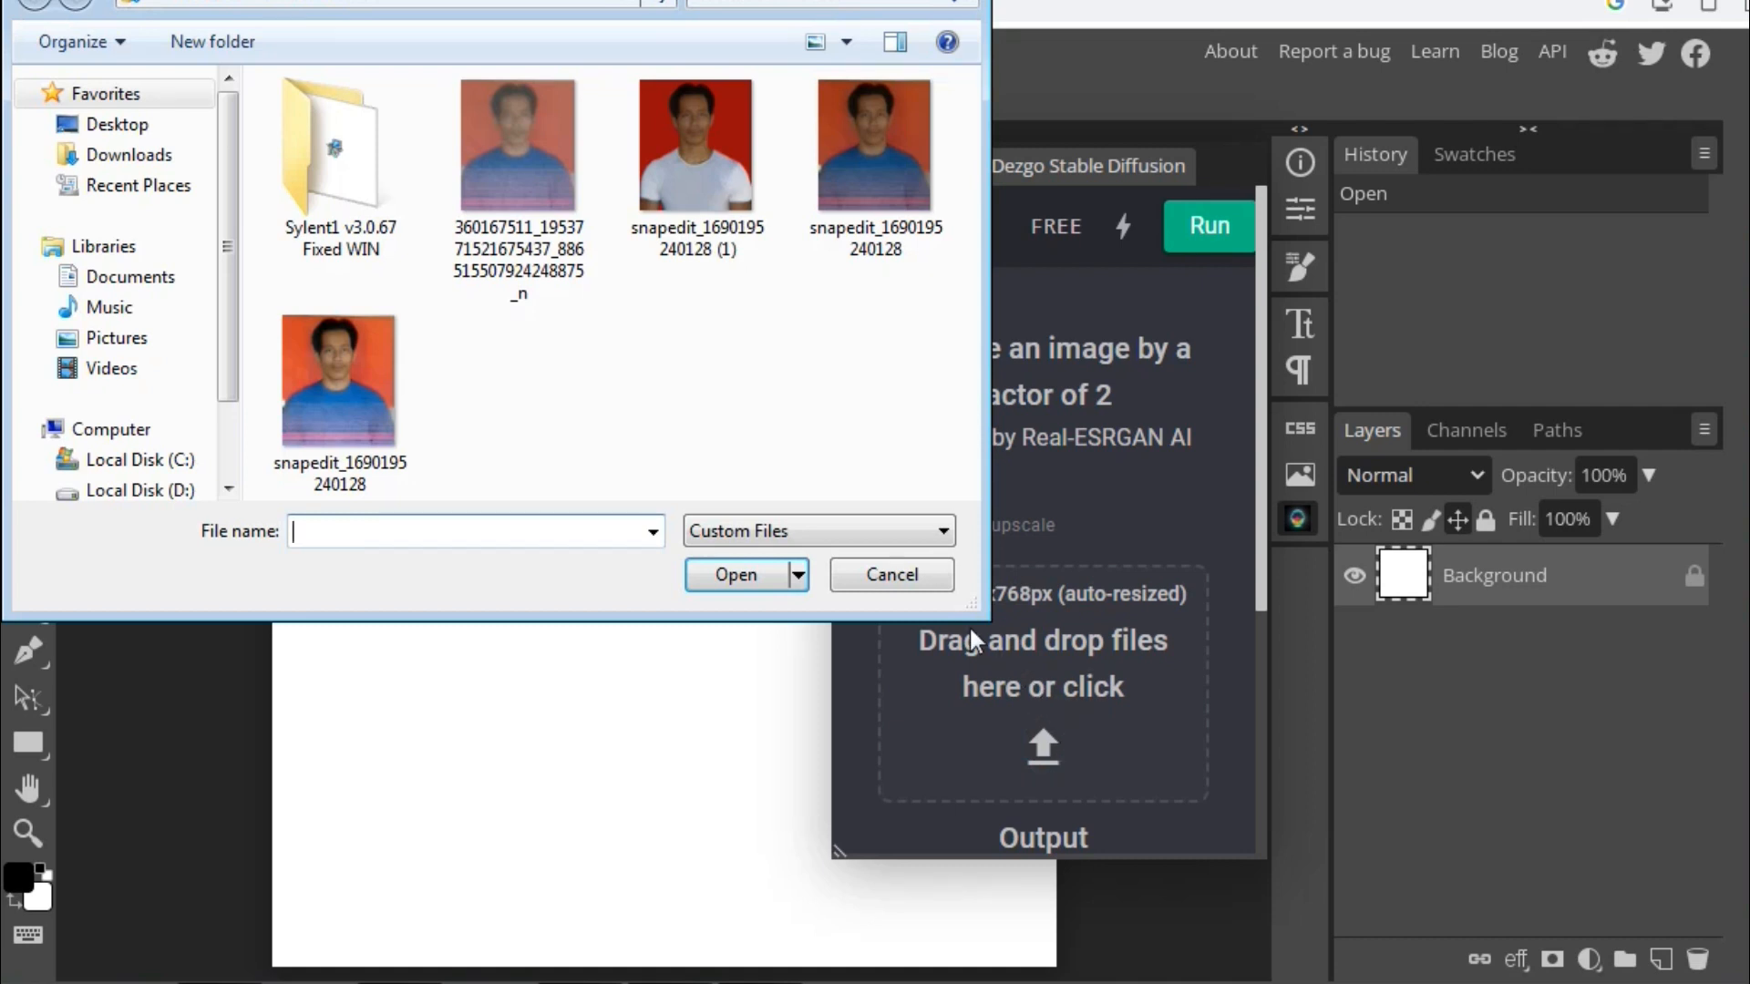
click(693, 223)
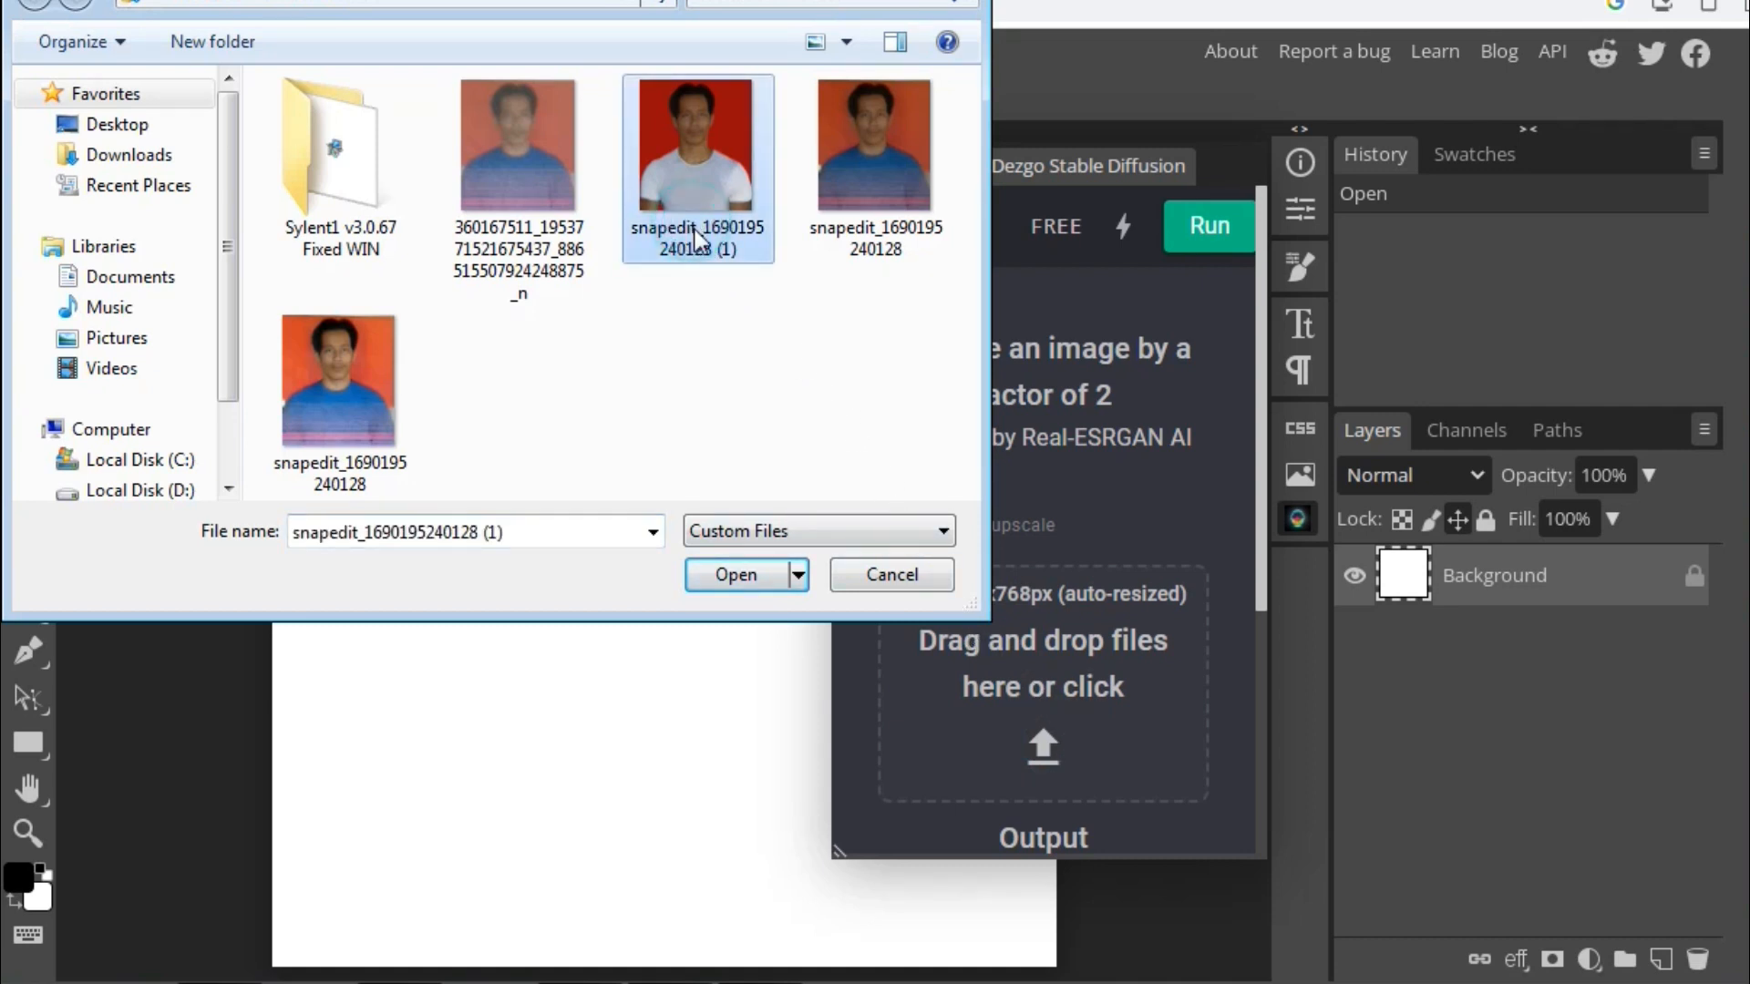
click(736, 582)
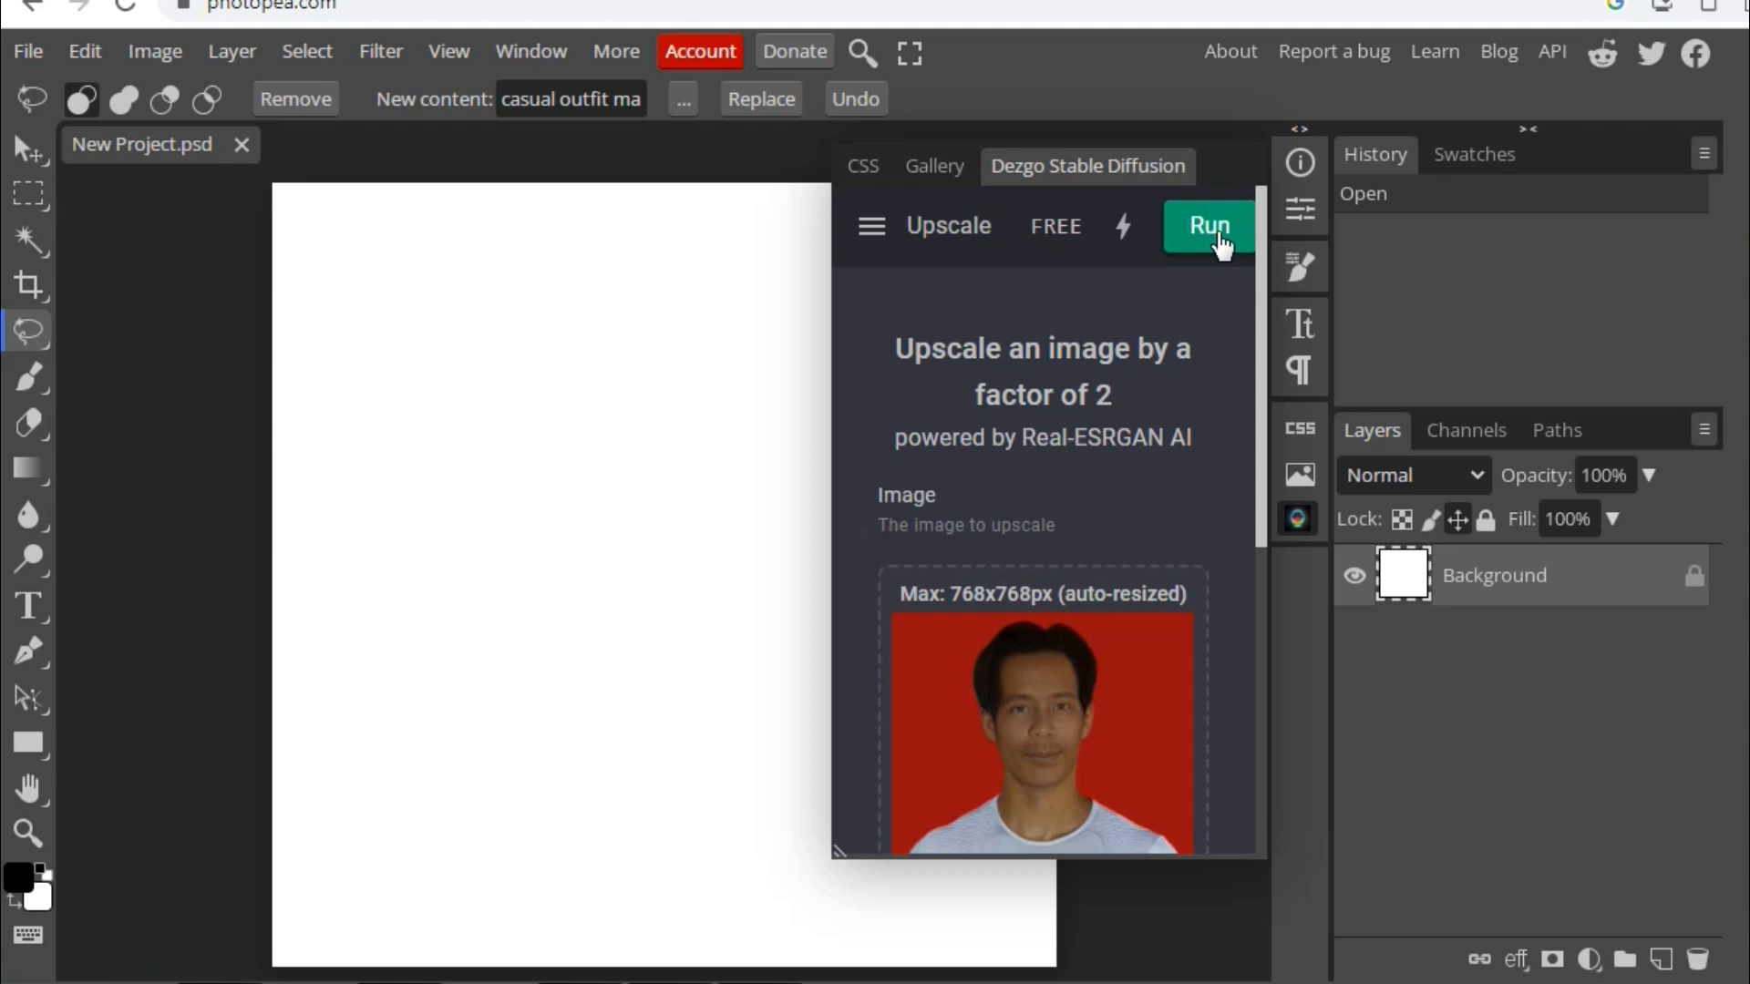
scroll(1114, 447, down, 3)
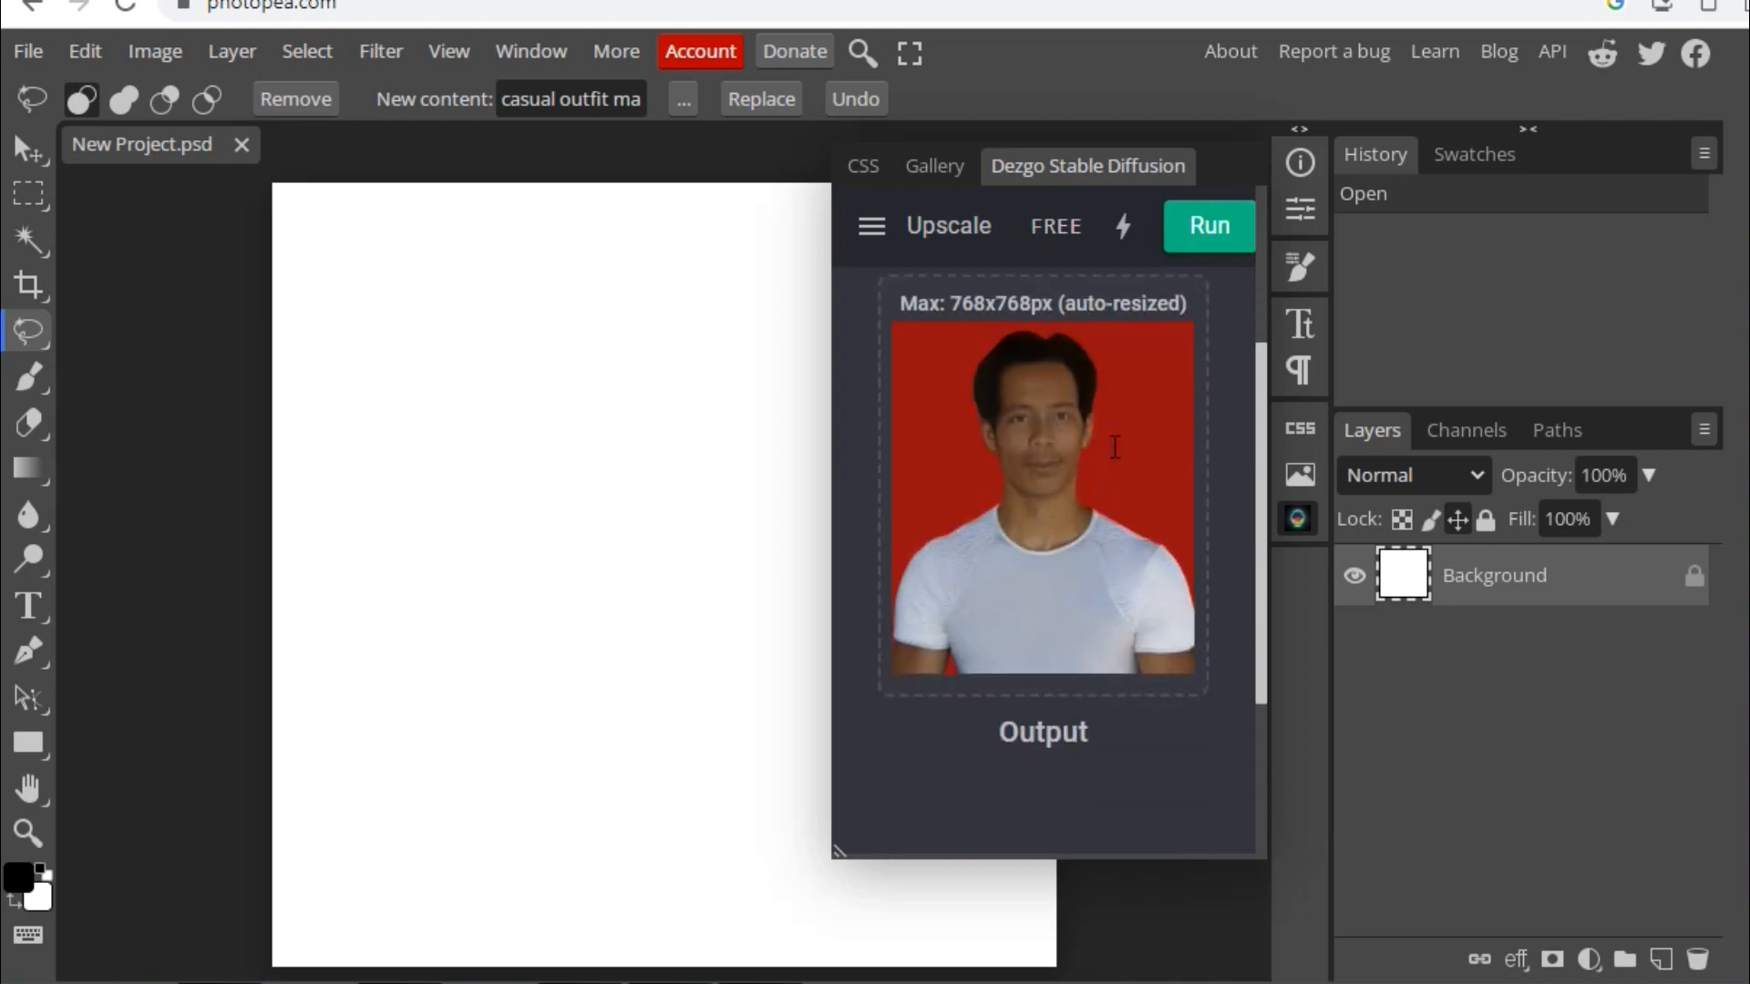
scroll(1114, 447, down, 3)
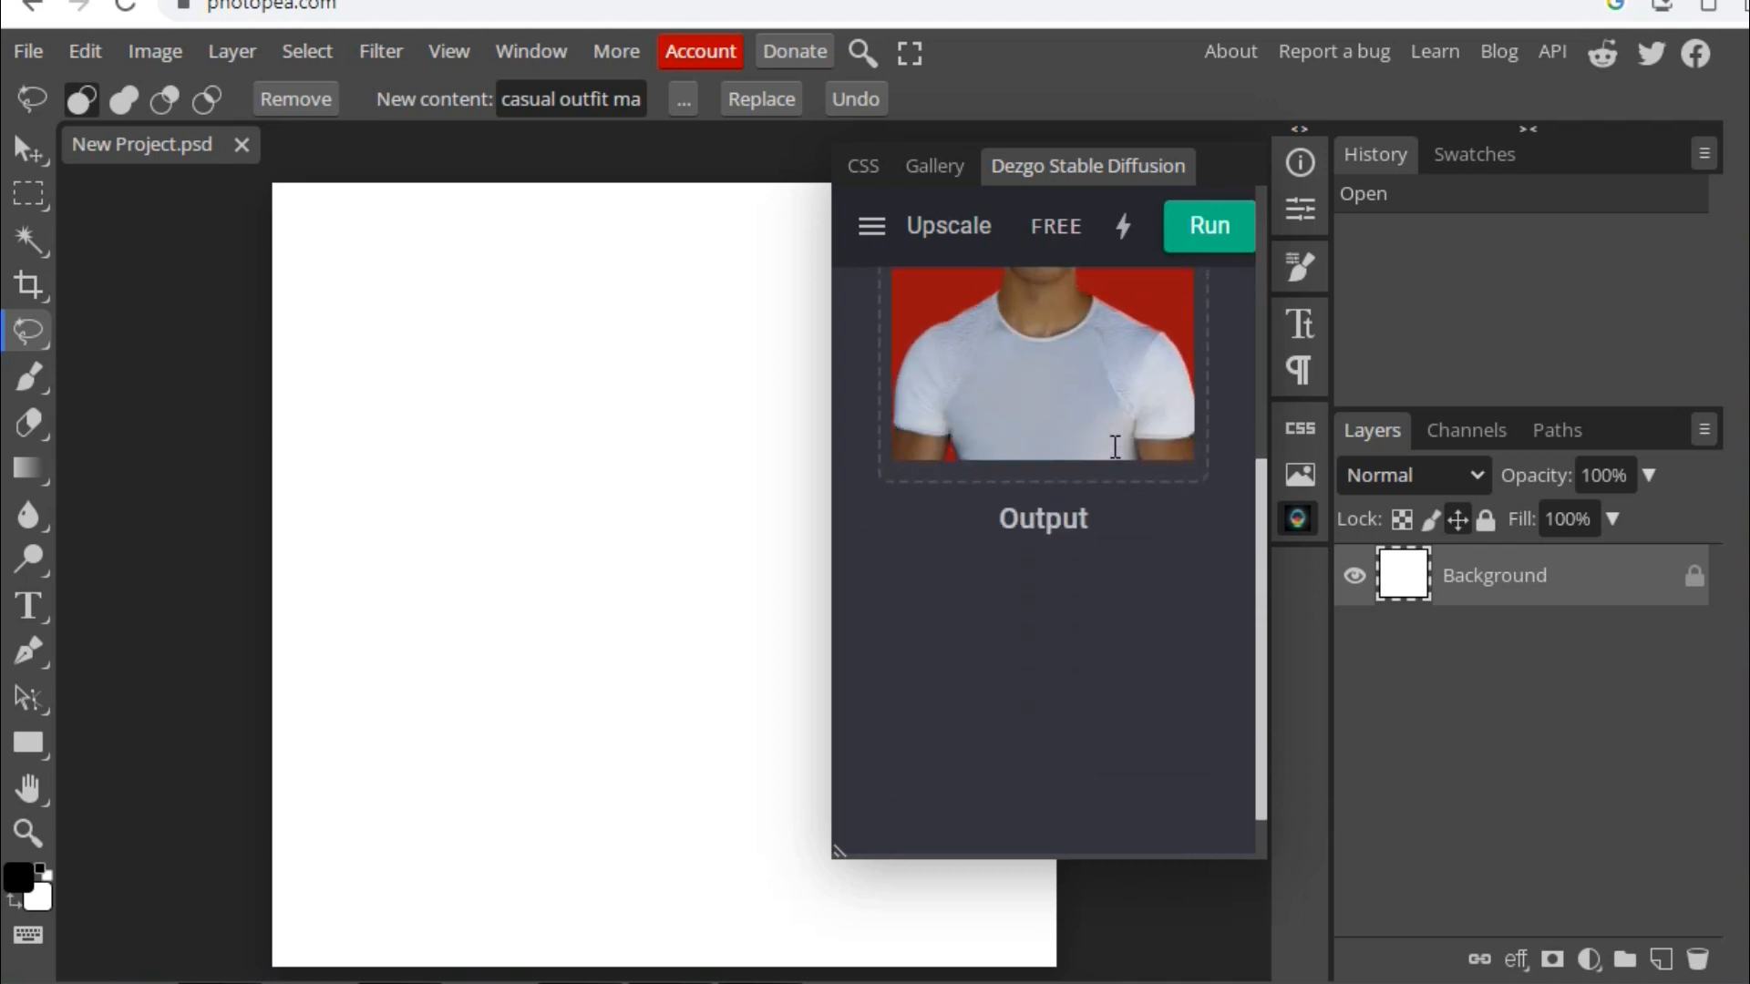
scroll(1113, 447, up, 3)
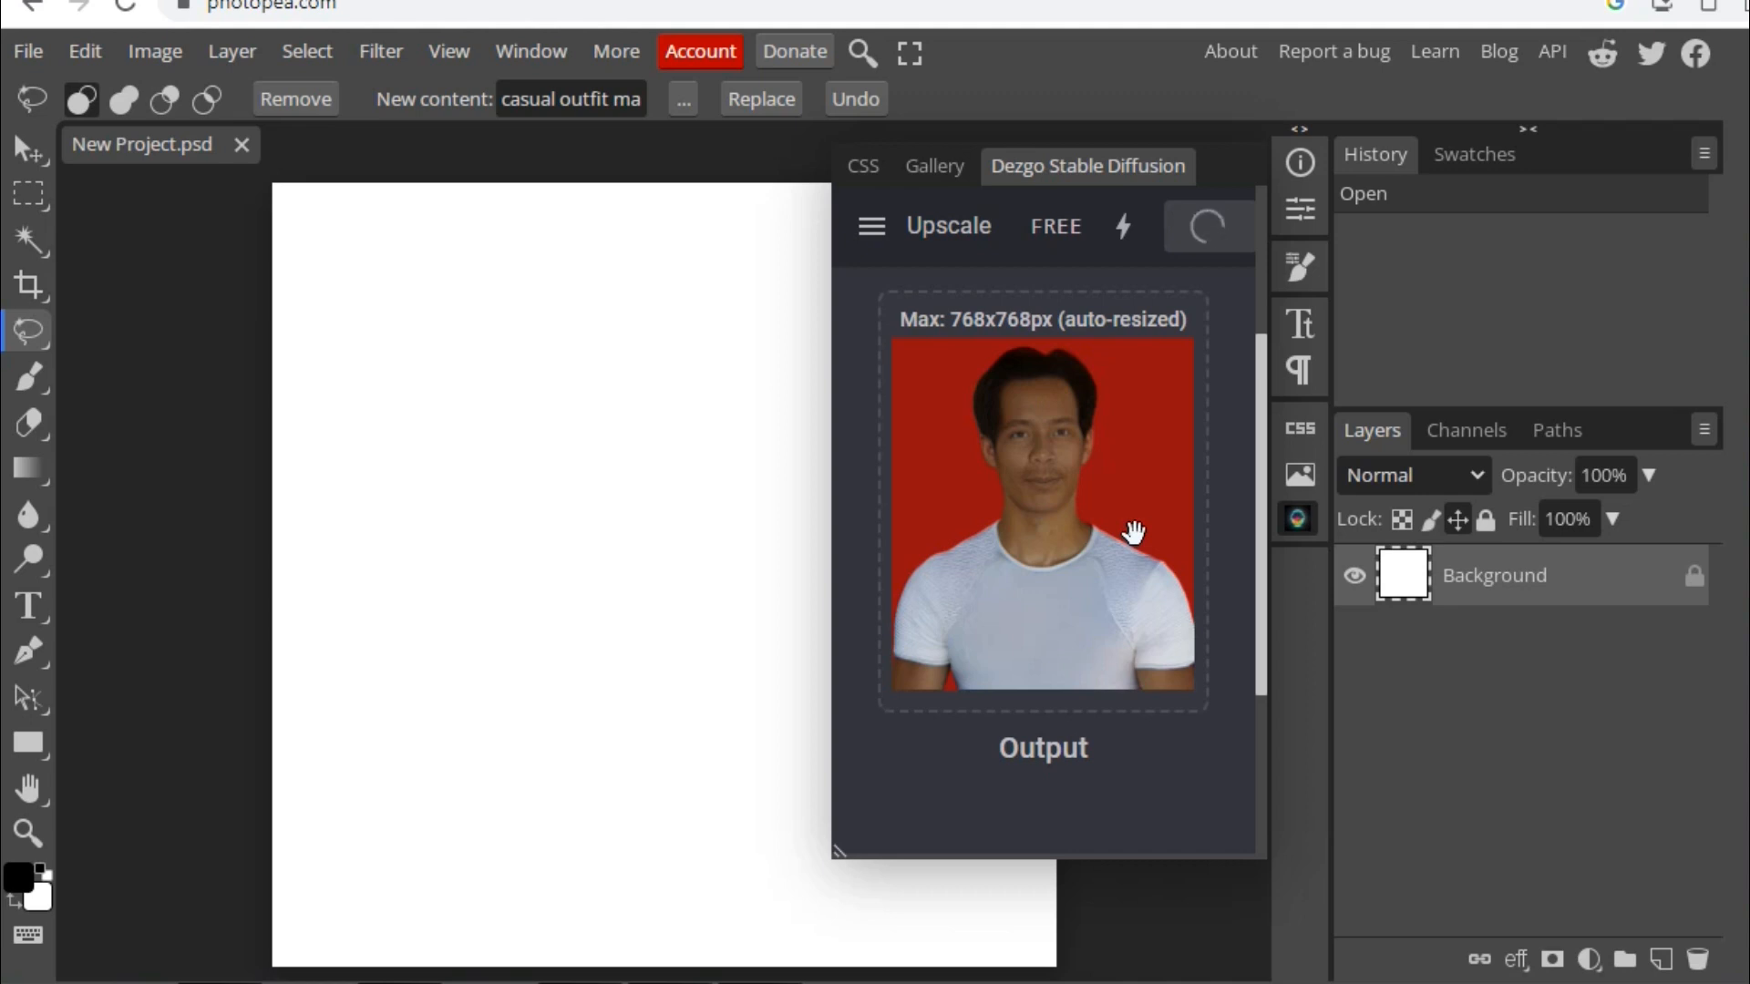
scroll(1136, 535, down, 2)
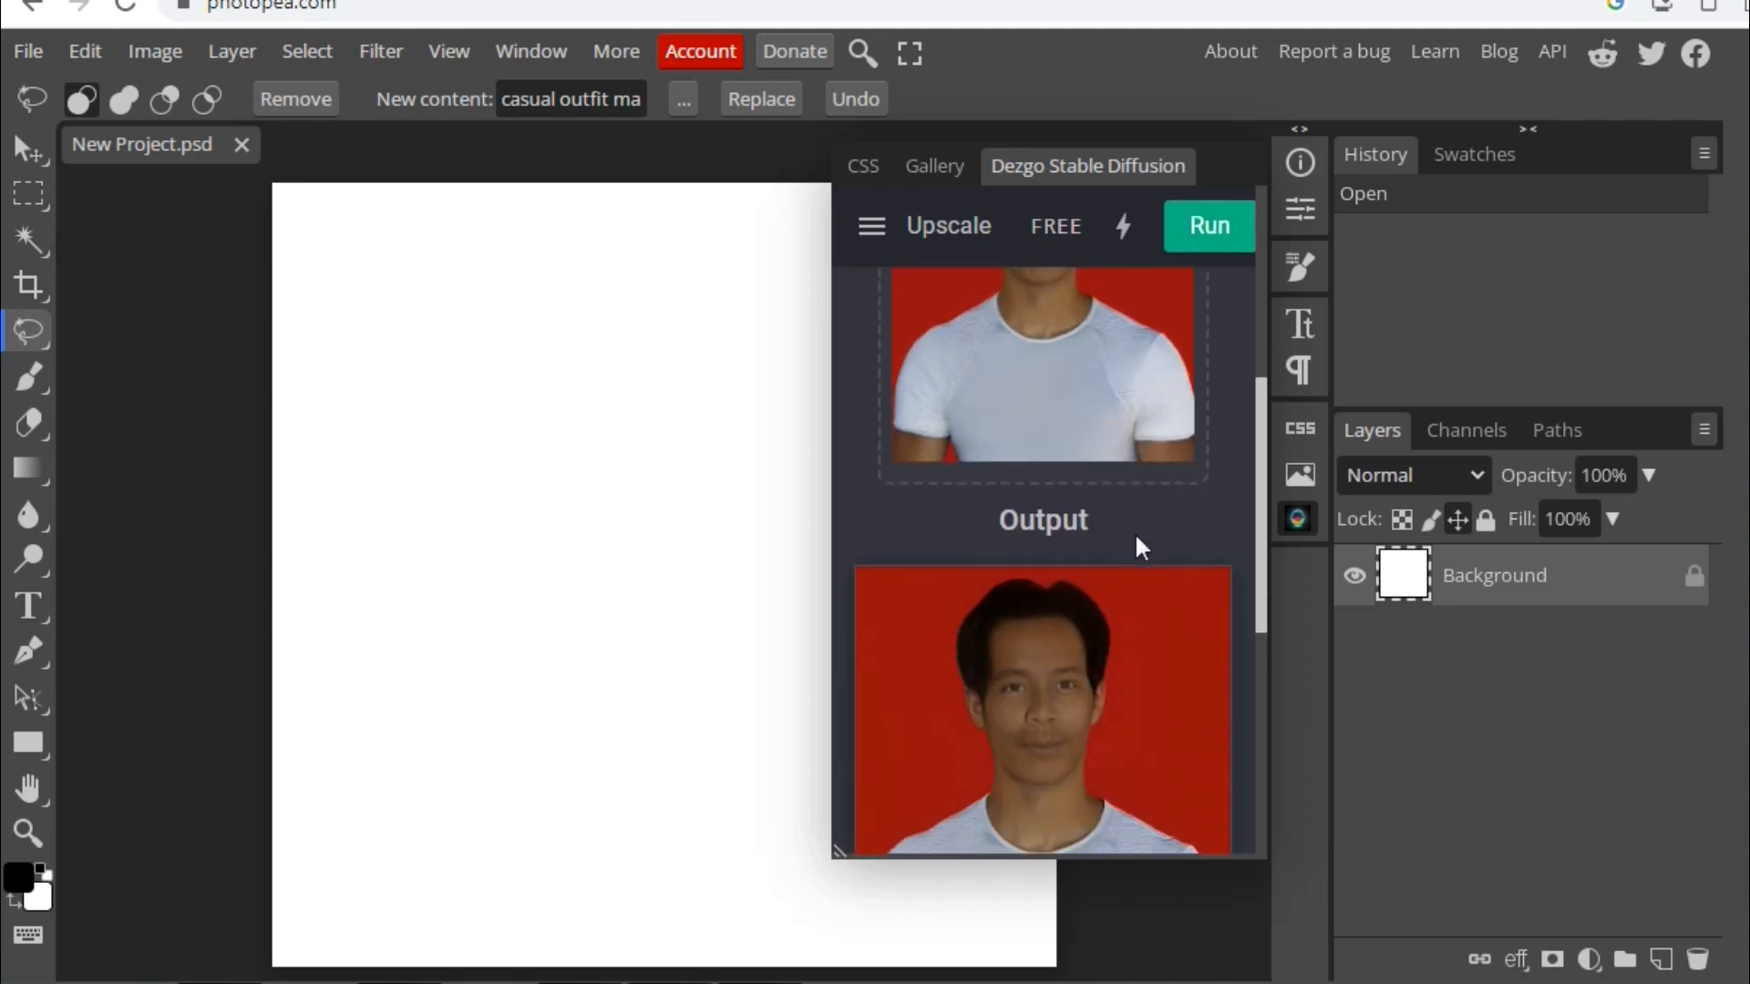
scroll(1090, 542, down, 5)
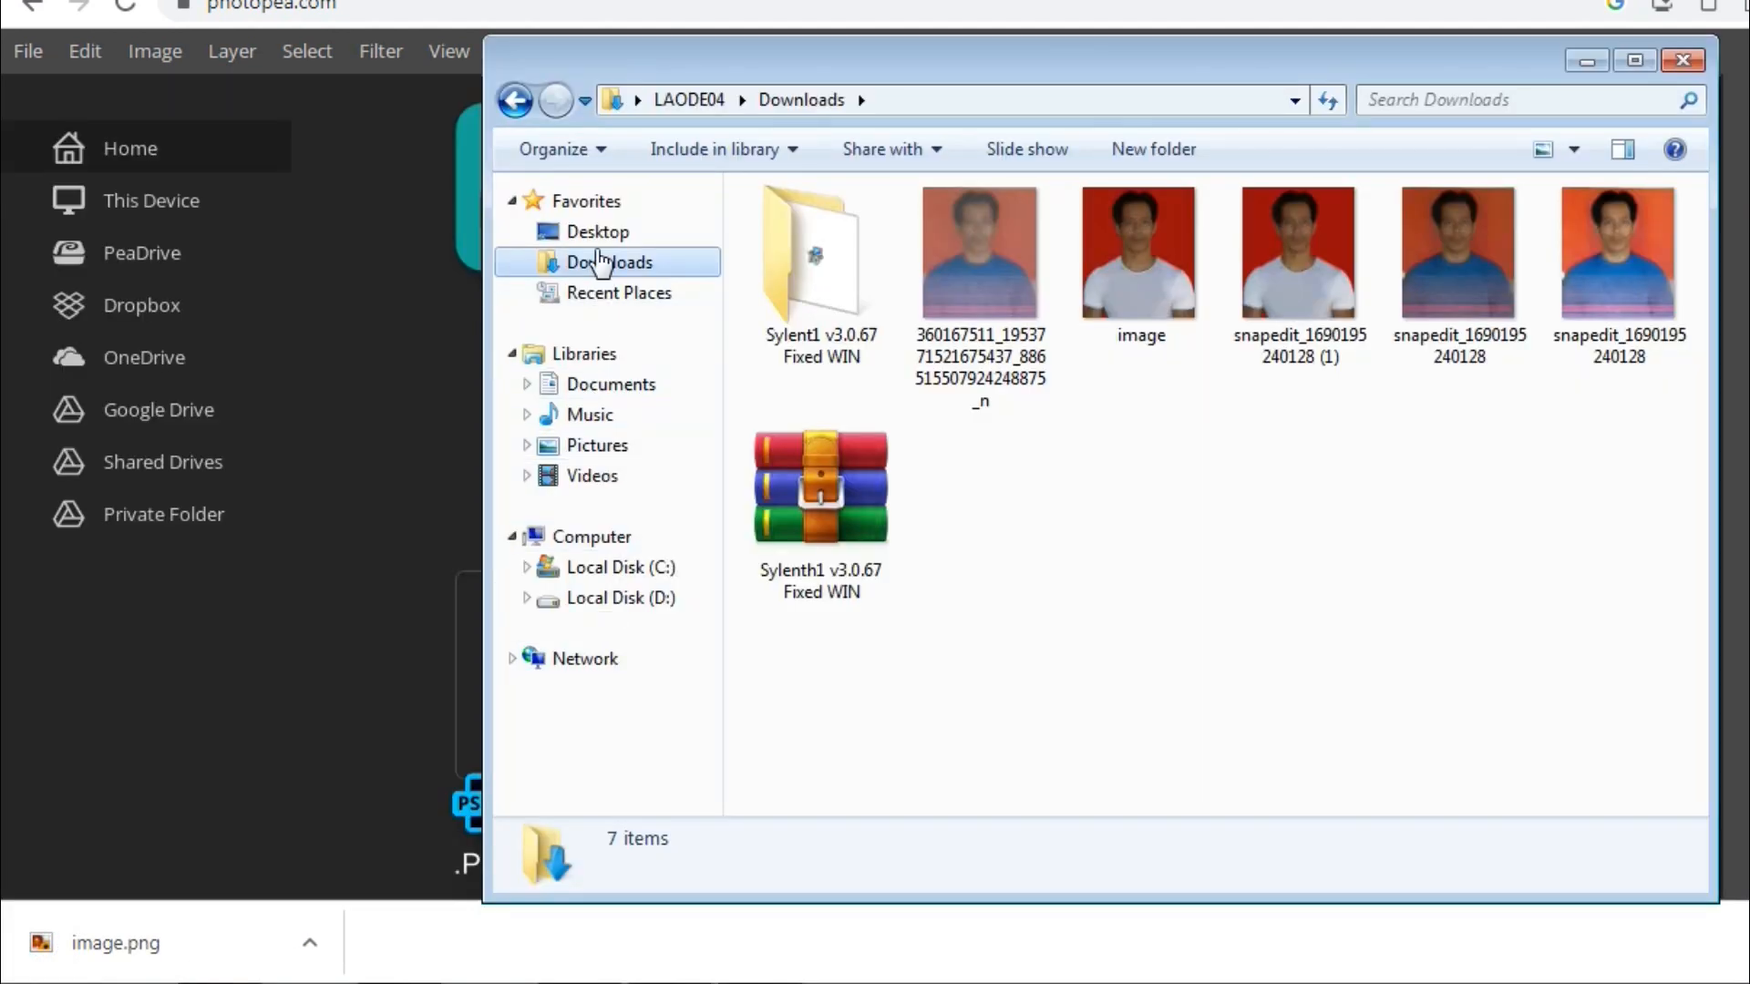
click(606, 261)
click(1269, 290)
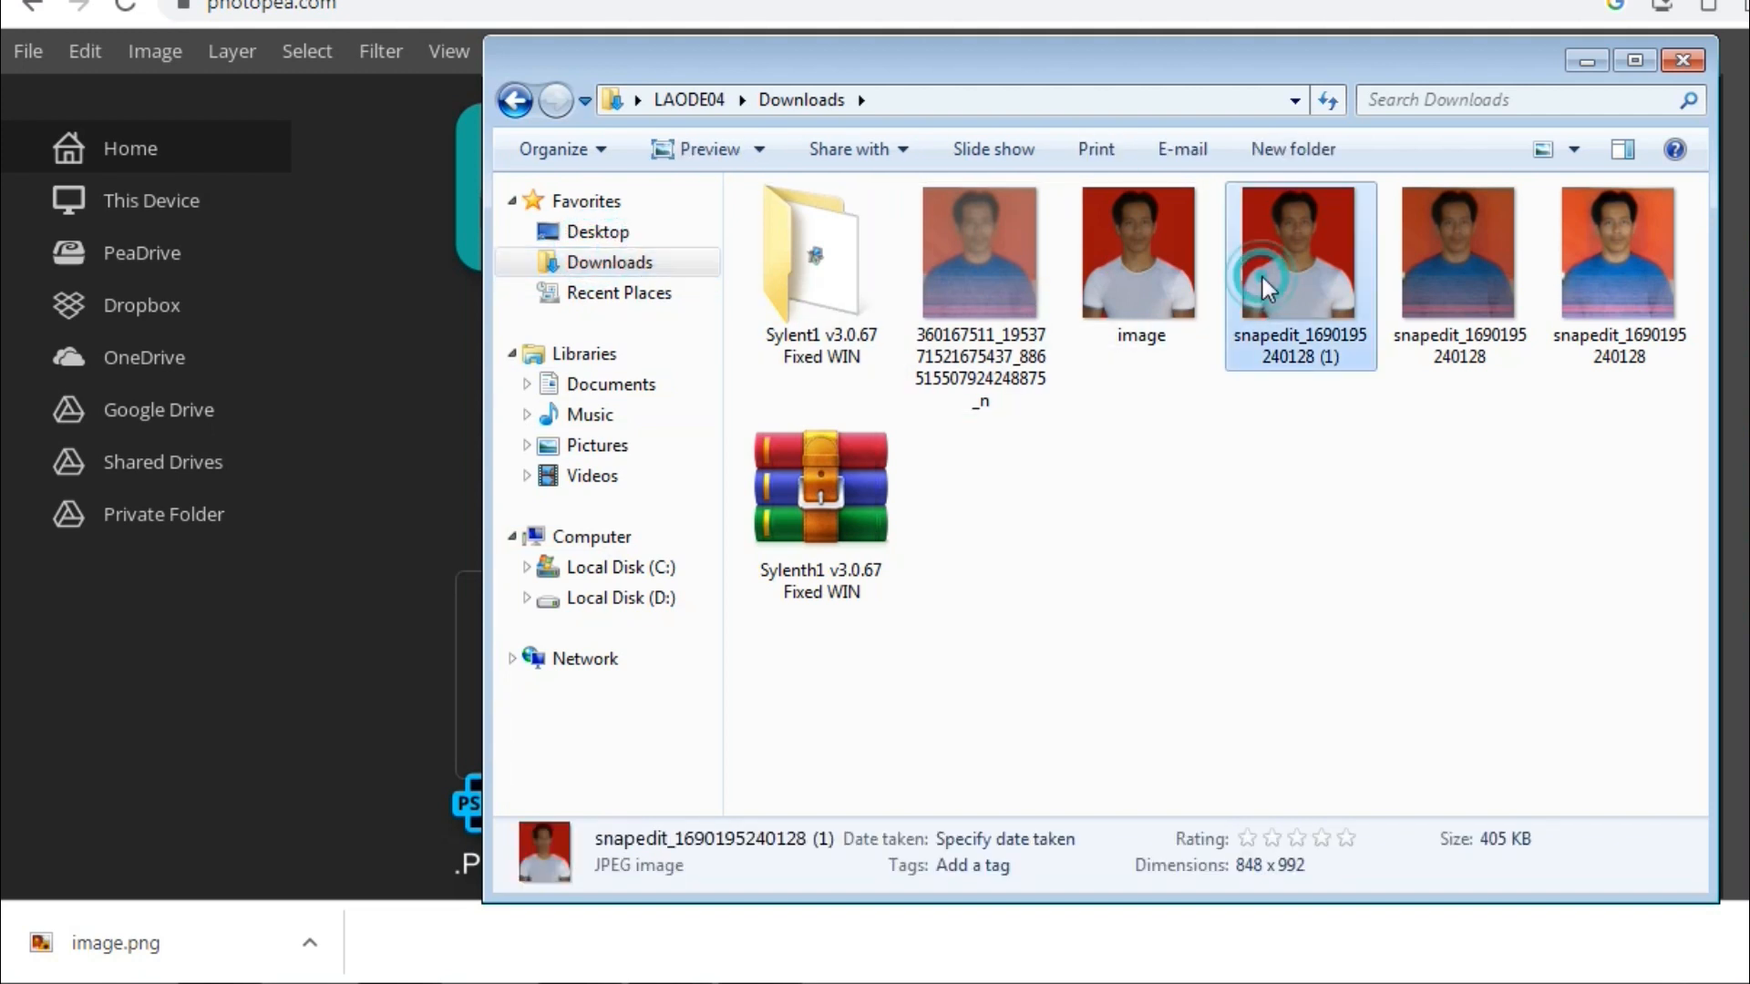
right_click(1269, 290)
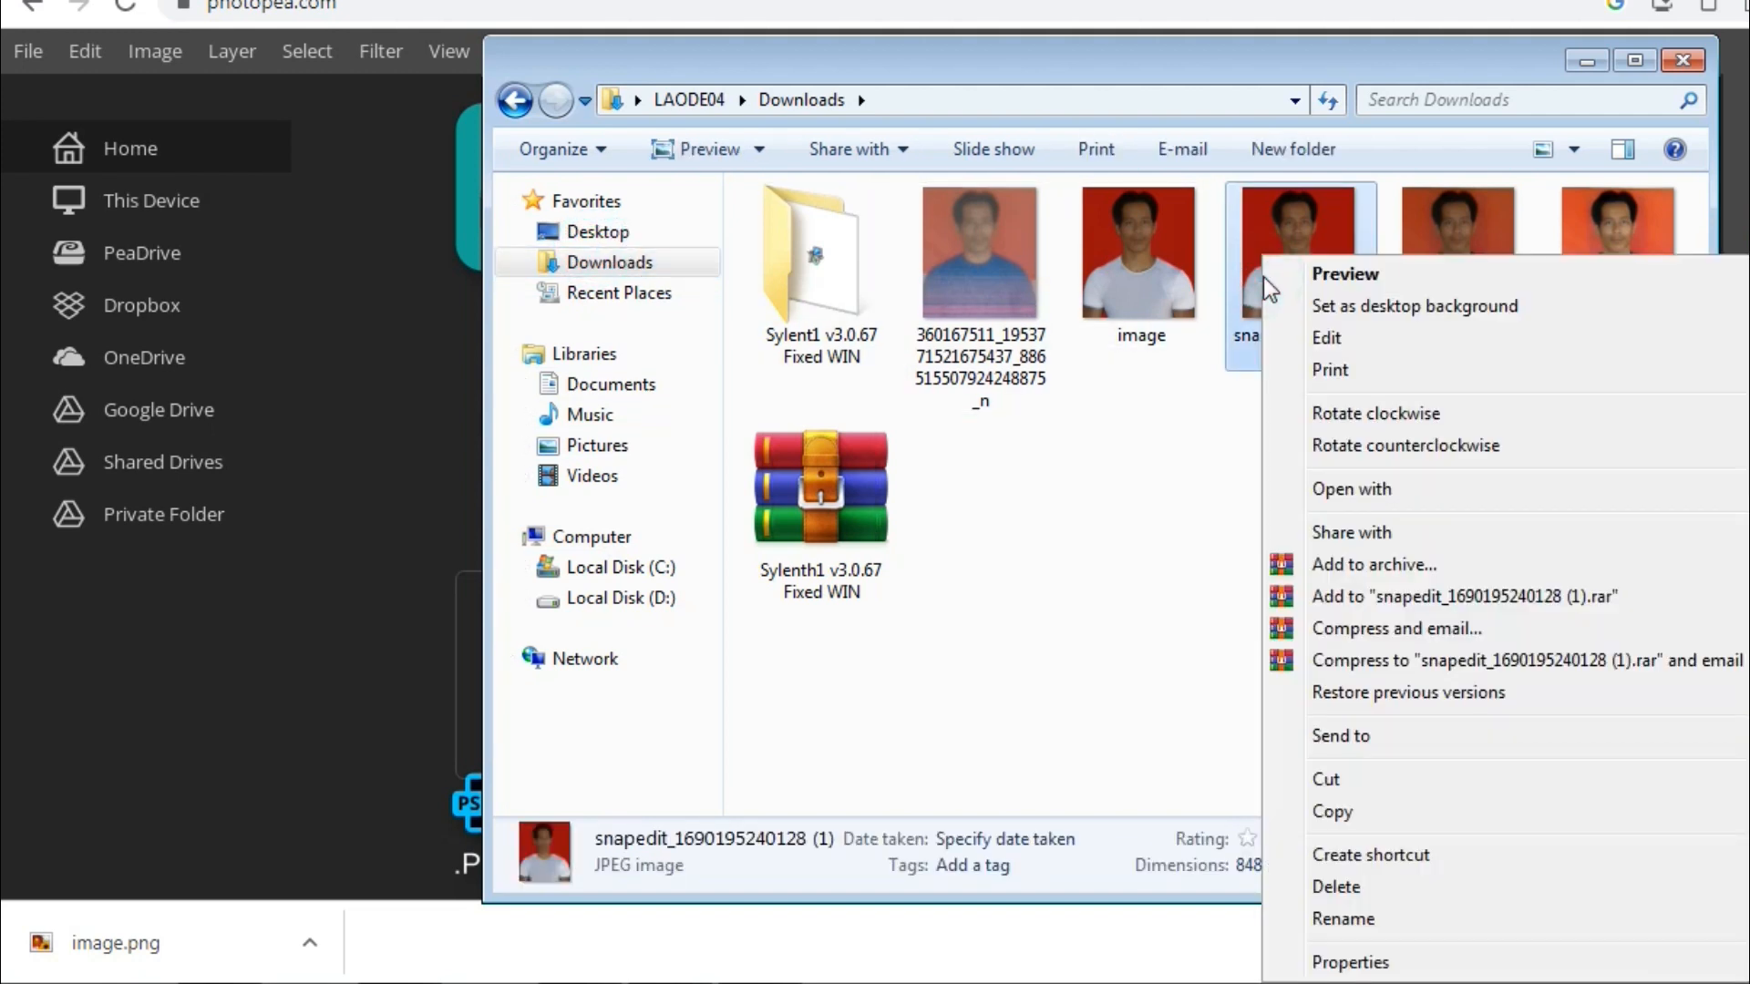
click(1163, 466)
right_click(1256, 282)
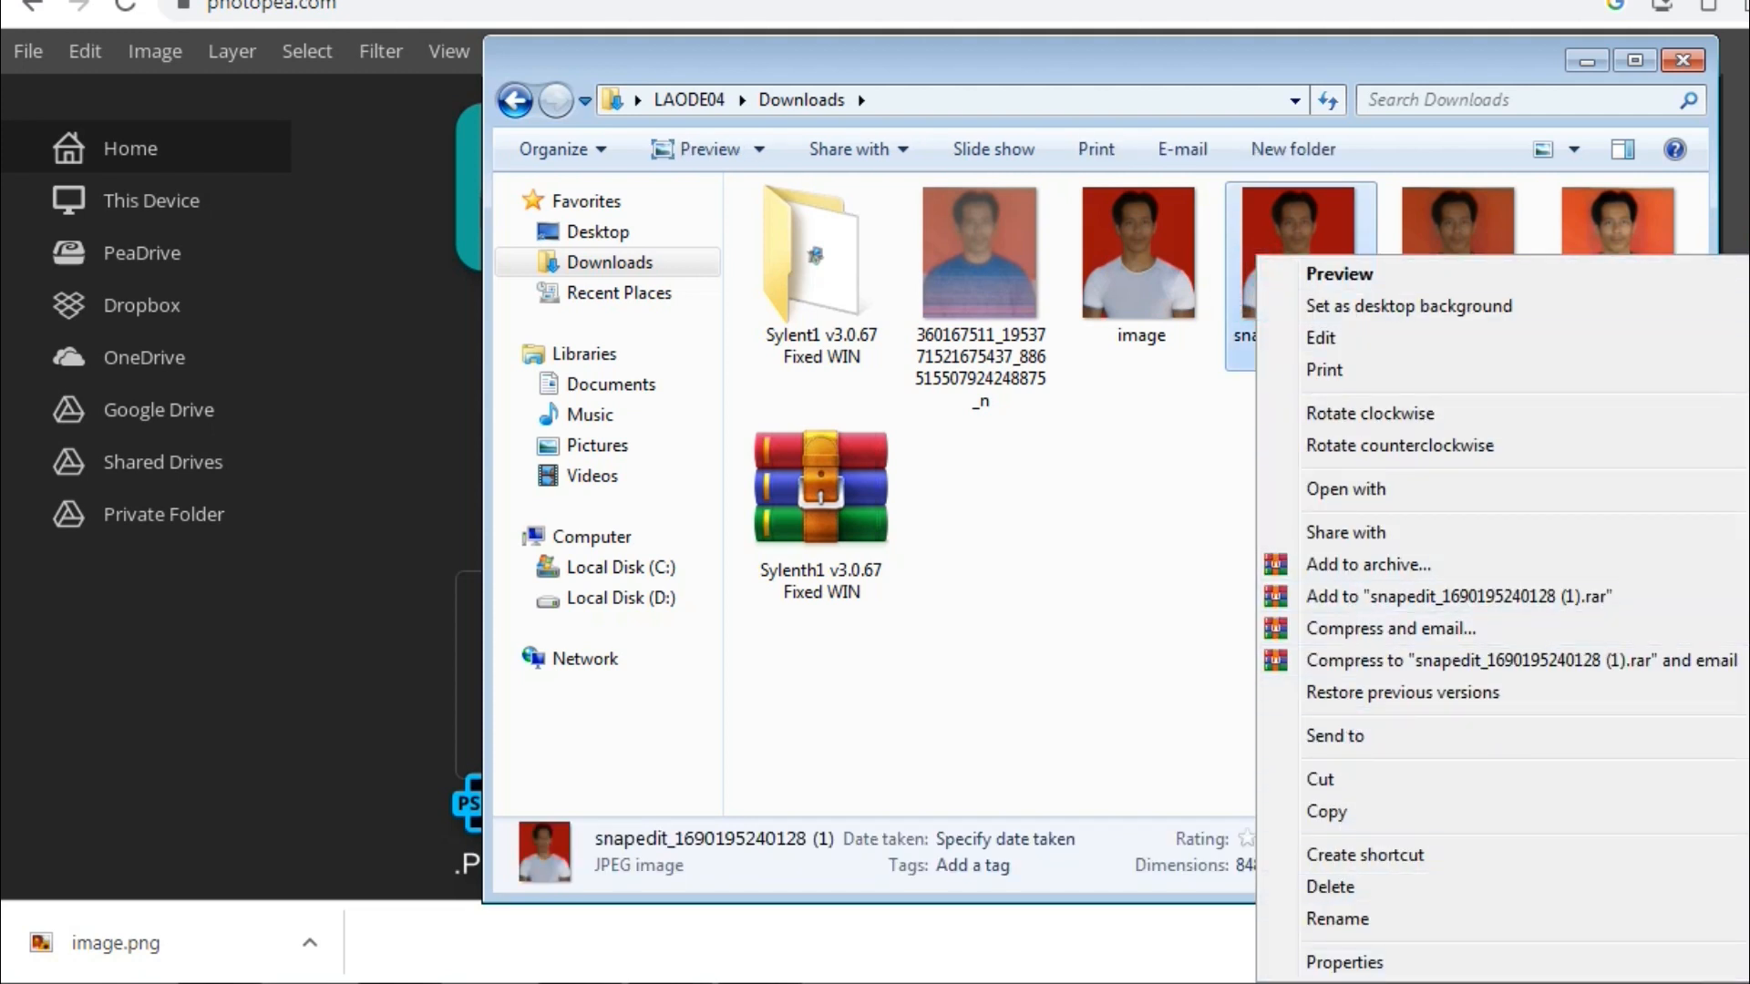
click(1345, 962)
click(1454, 298)
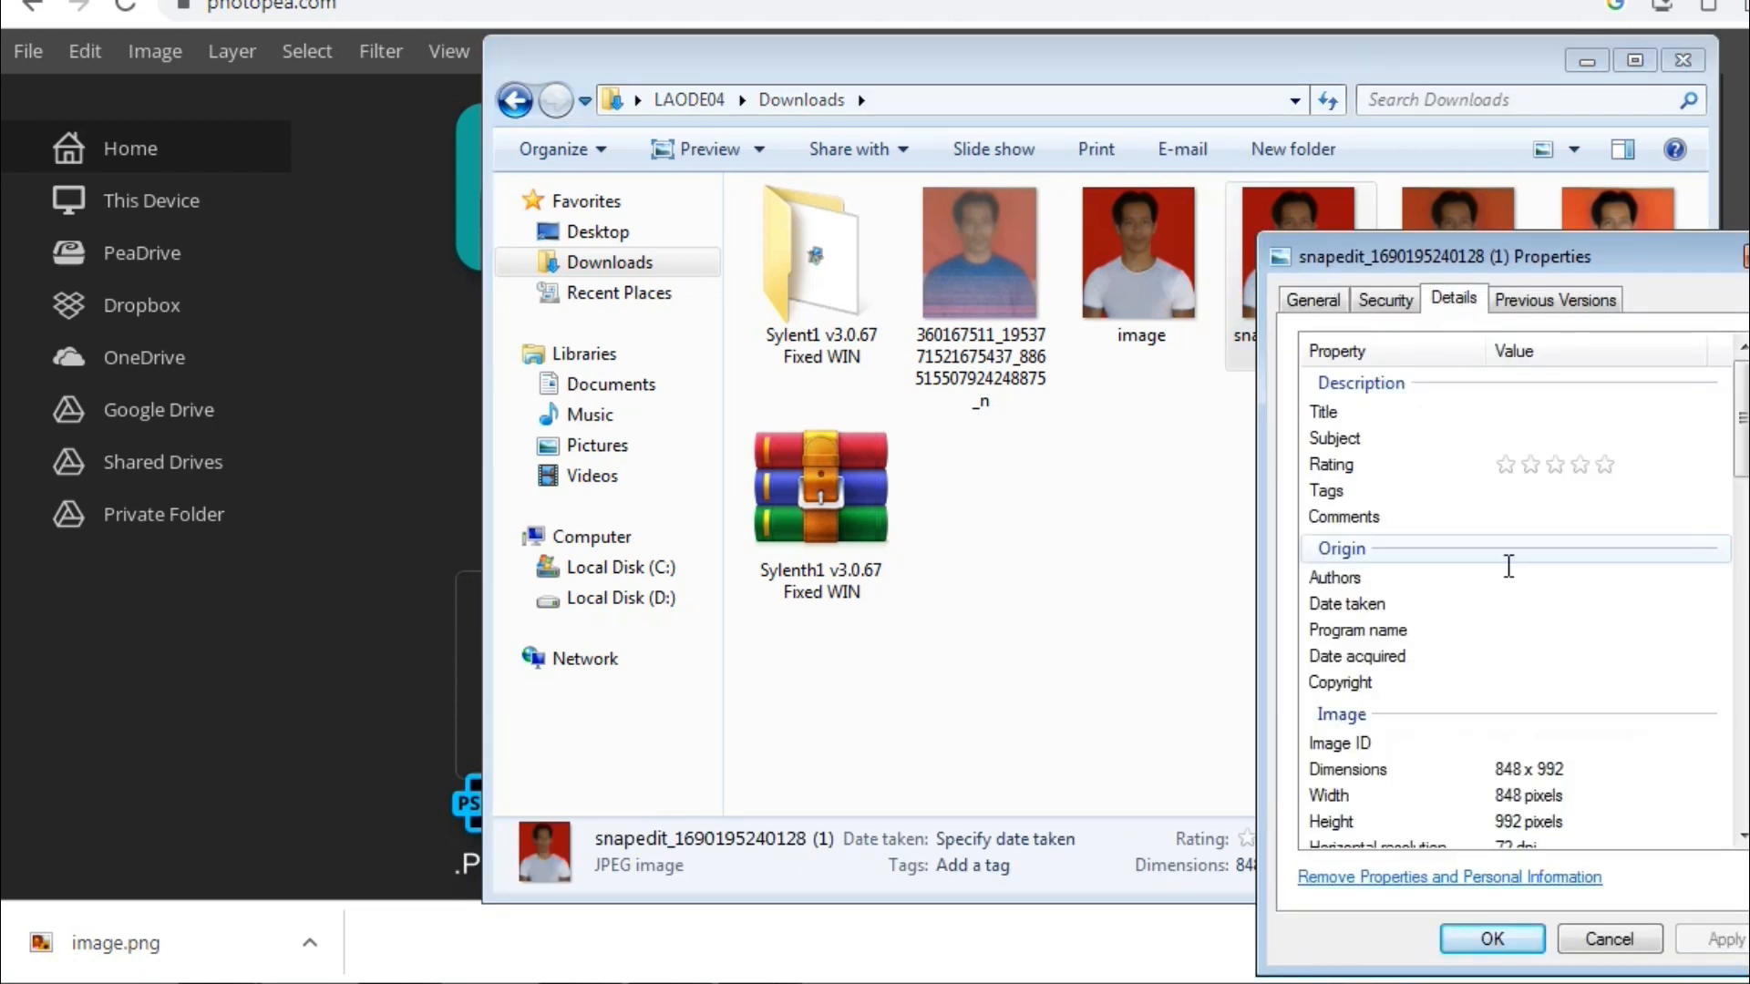
scroll(1504, 593, down, 2)
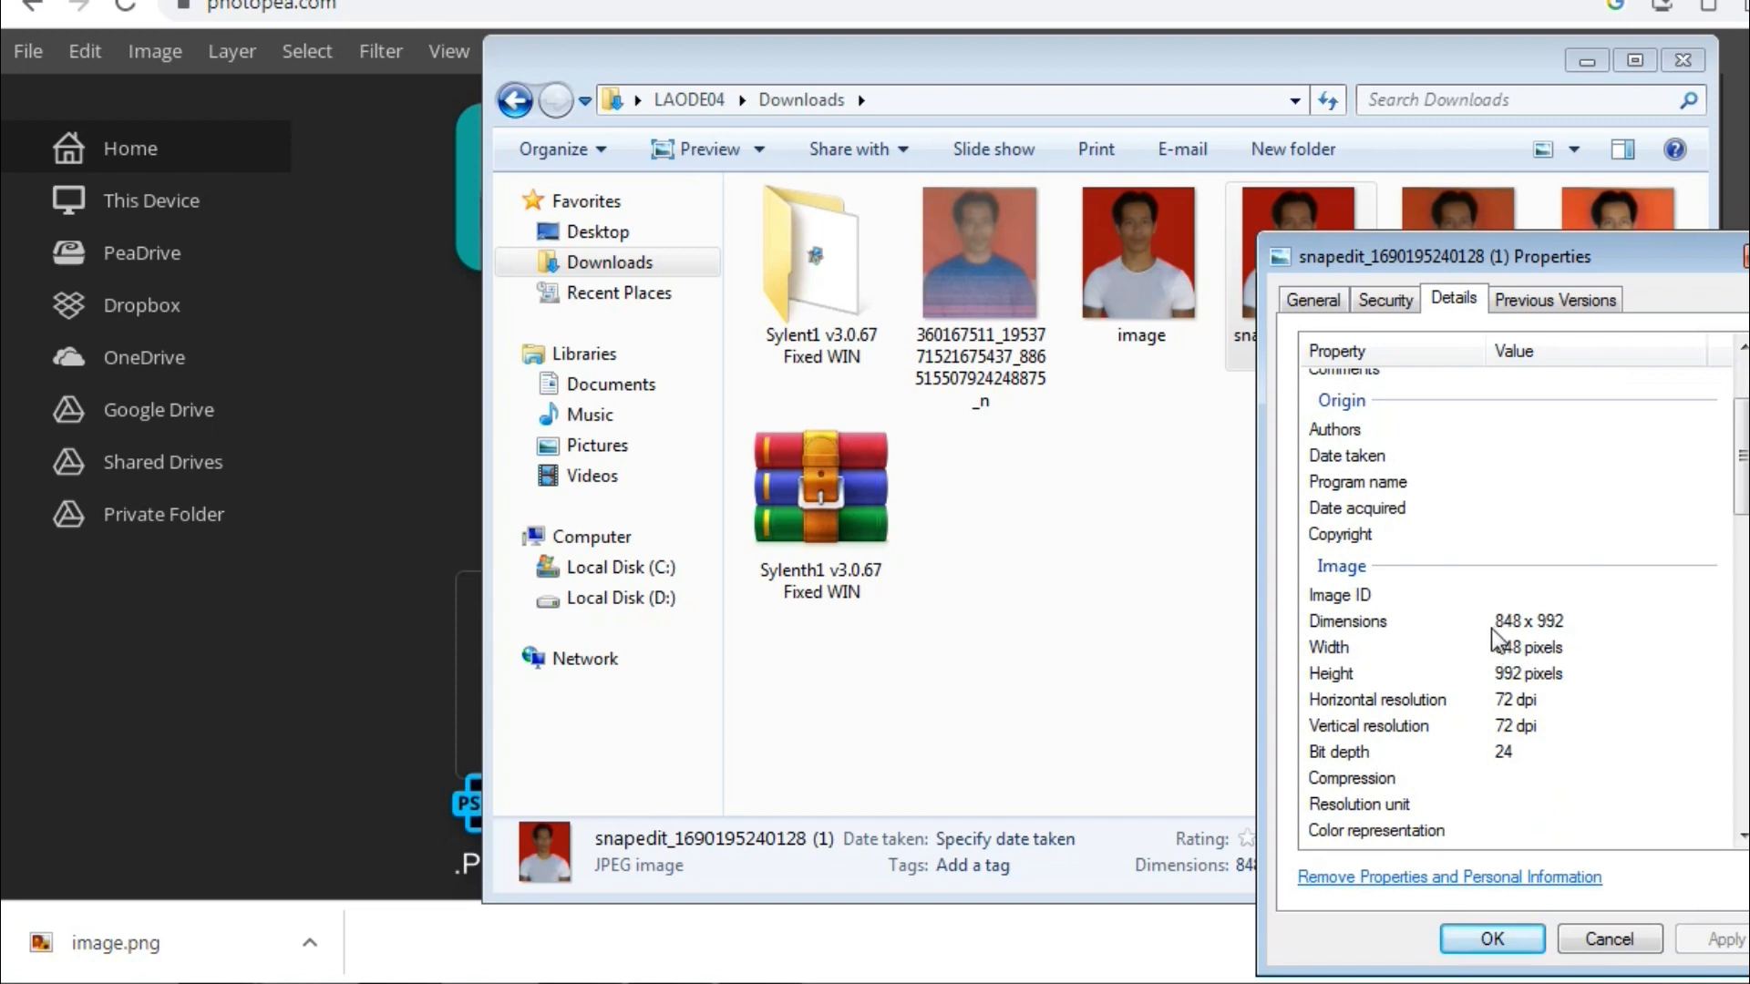
click(1493, 623)
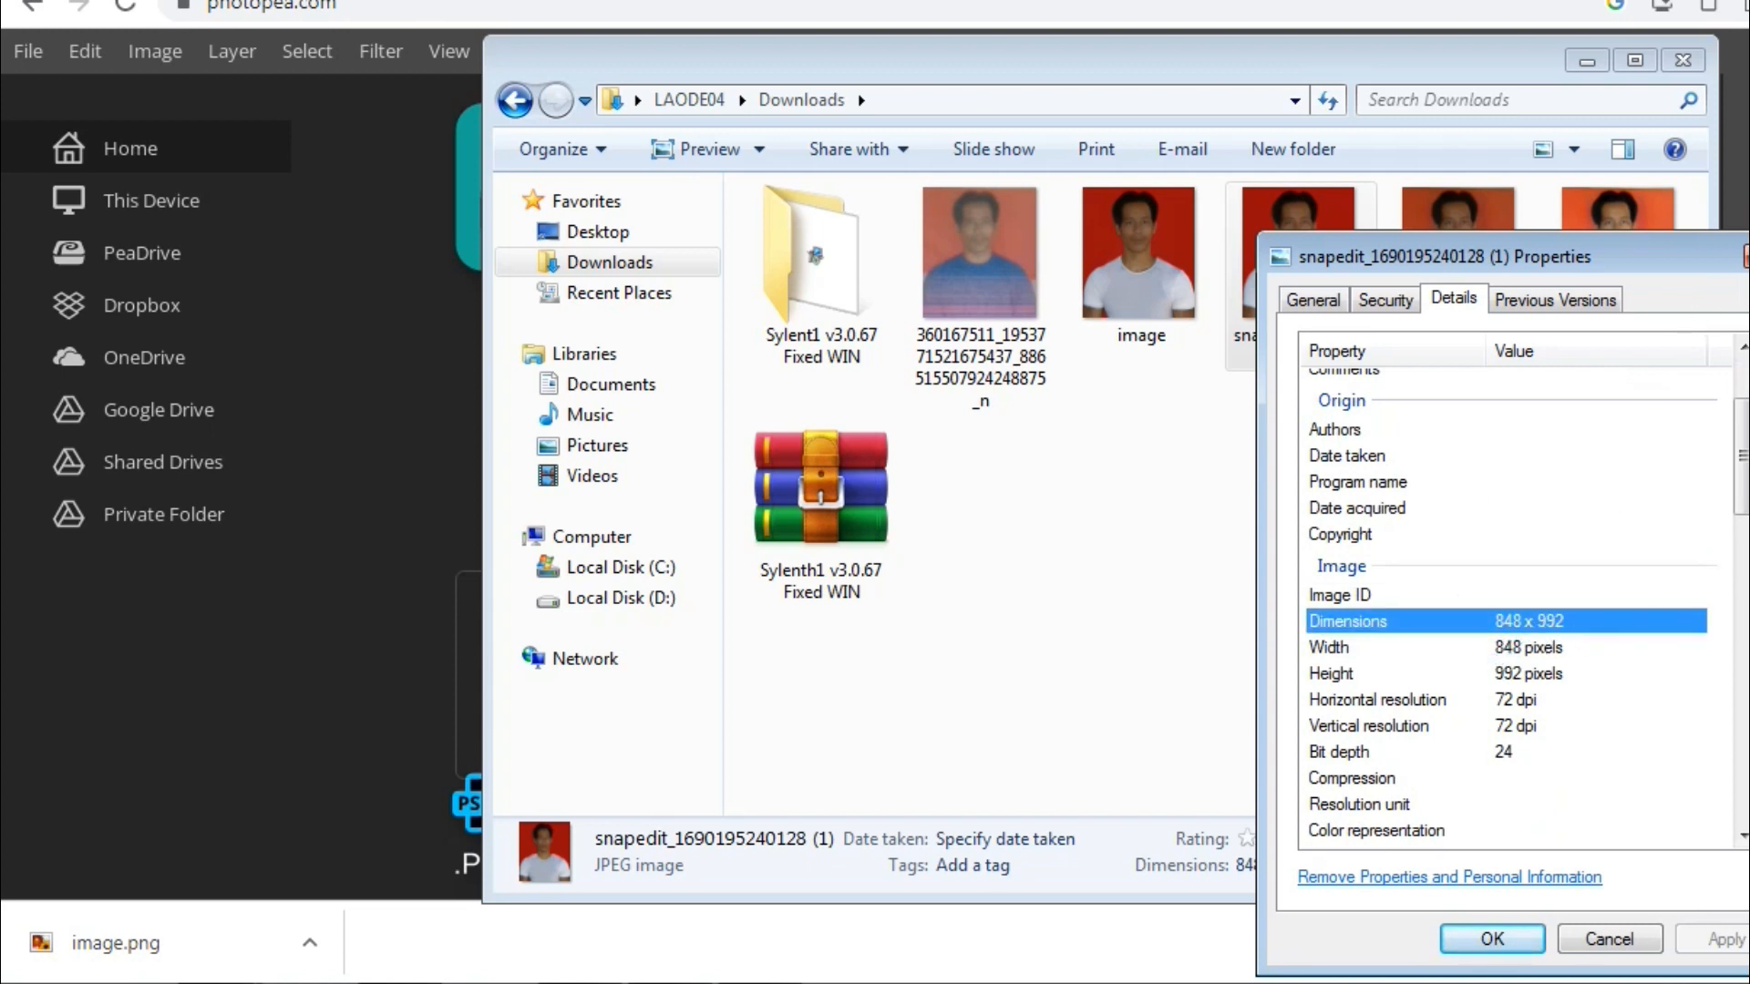
click(1743, 257)
click(1145, 319)
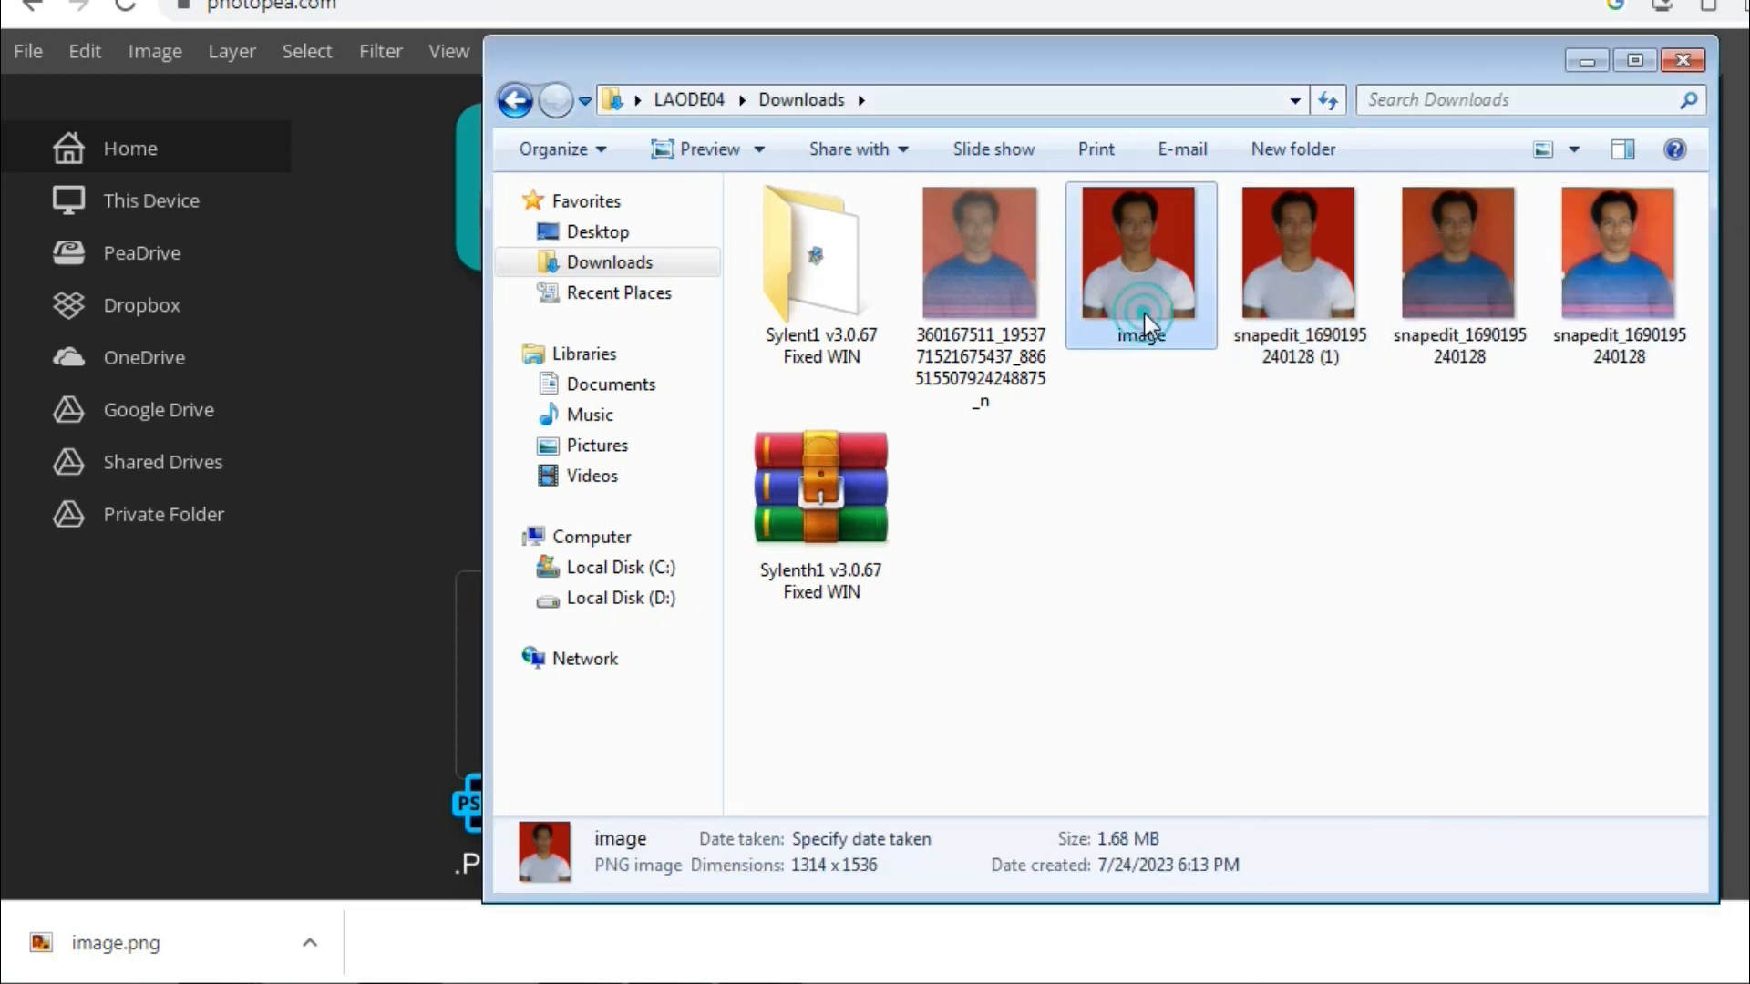
right_click(1146, 319)
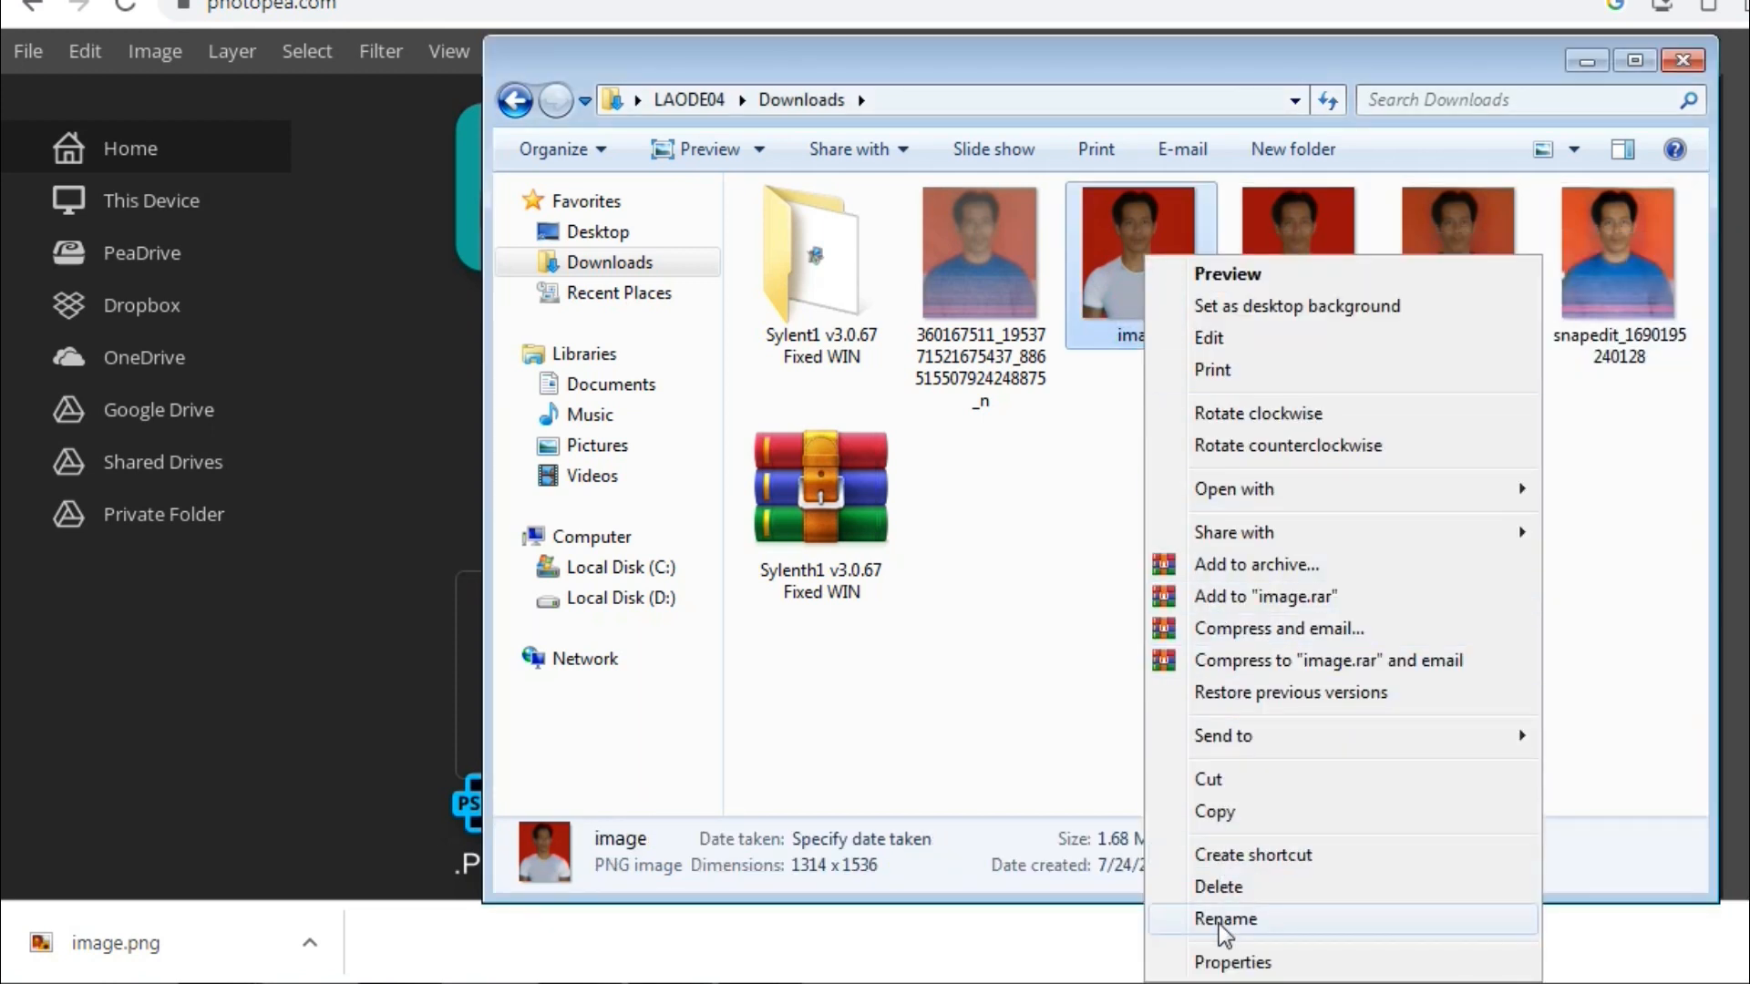
click(1235, 962)
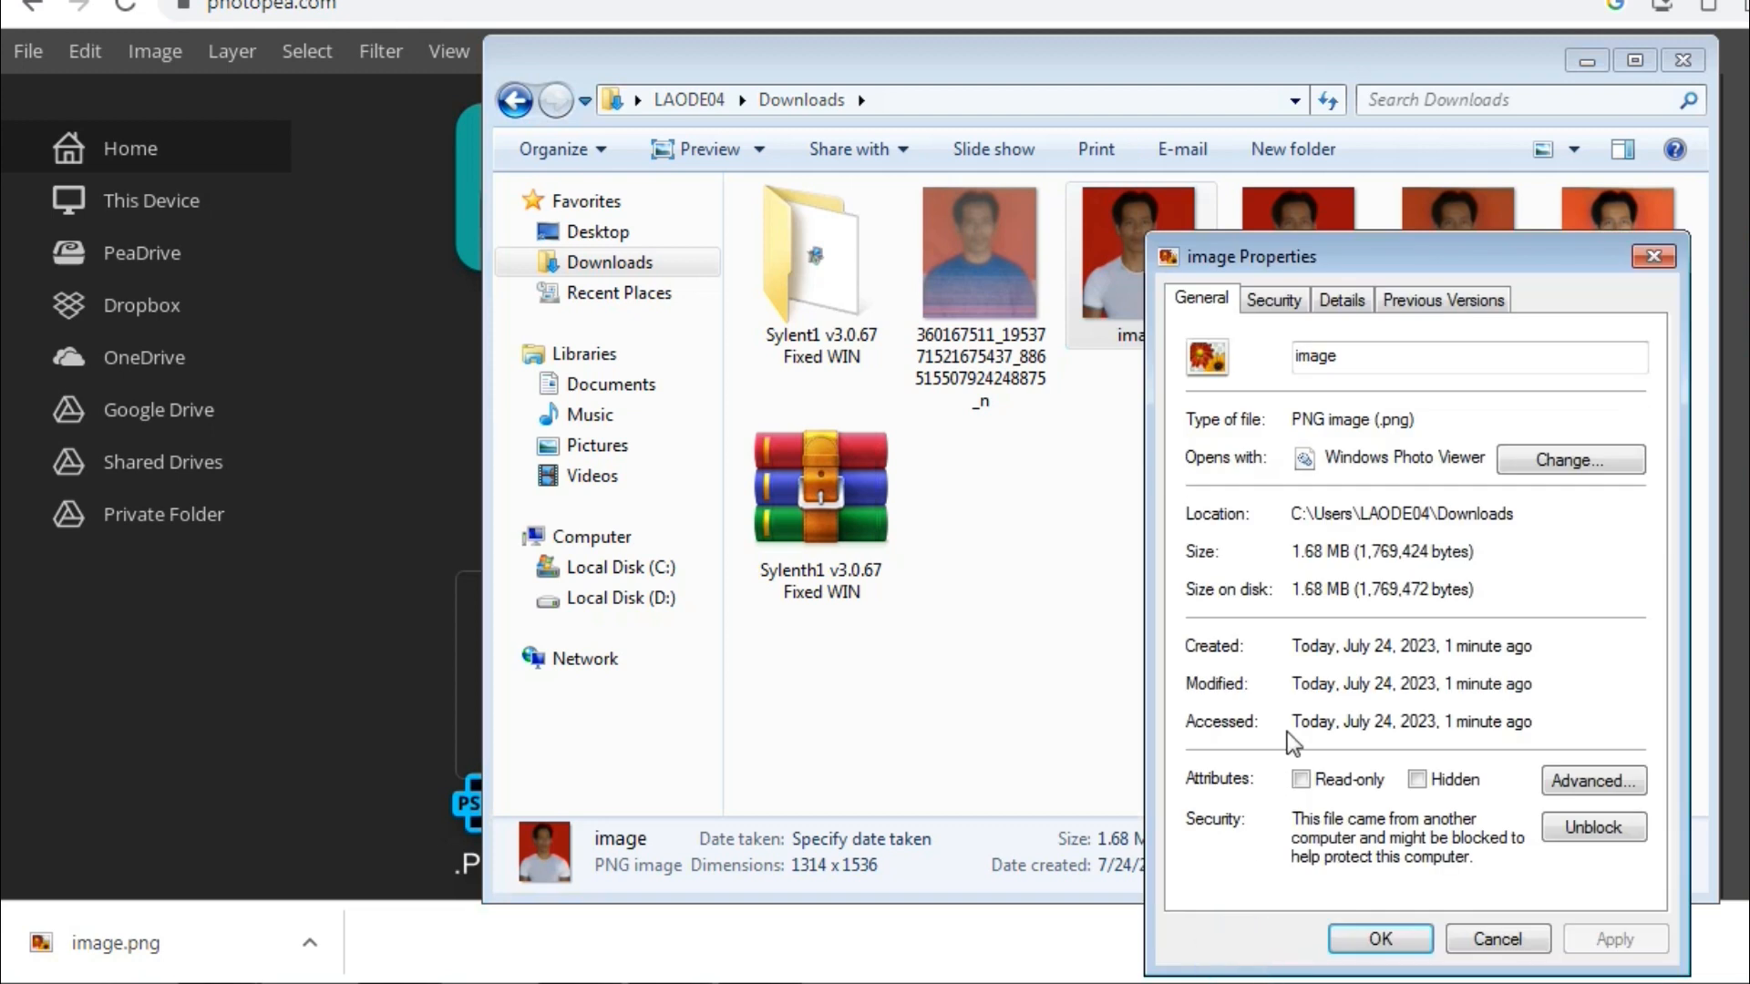
click(1340, 299)
click(1336, 770)
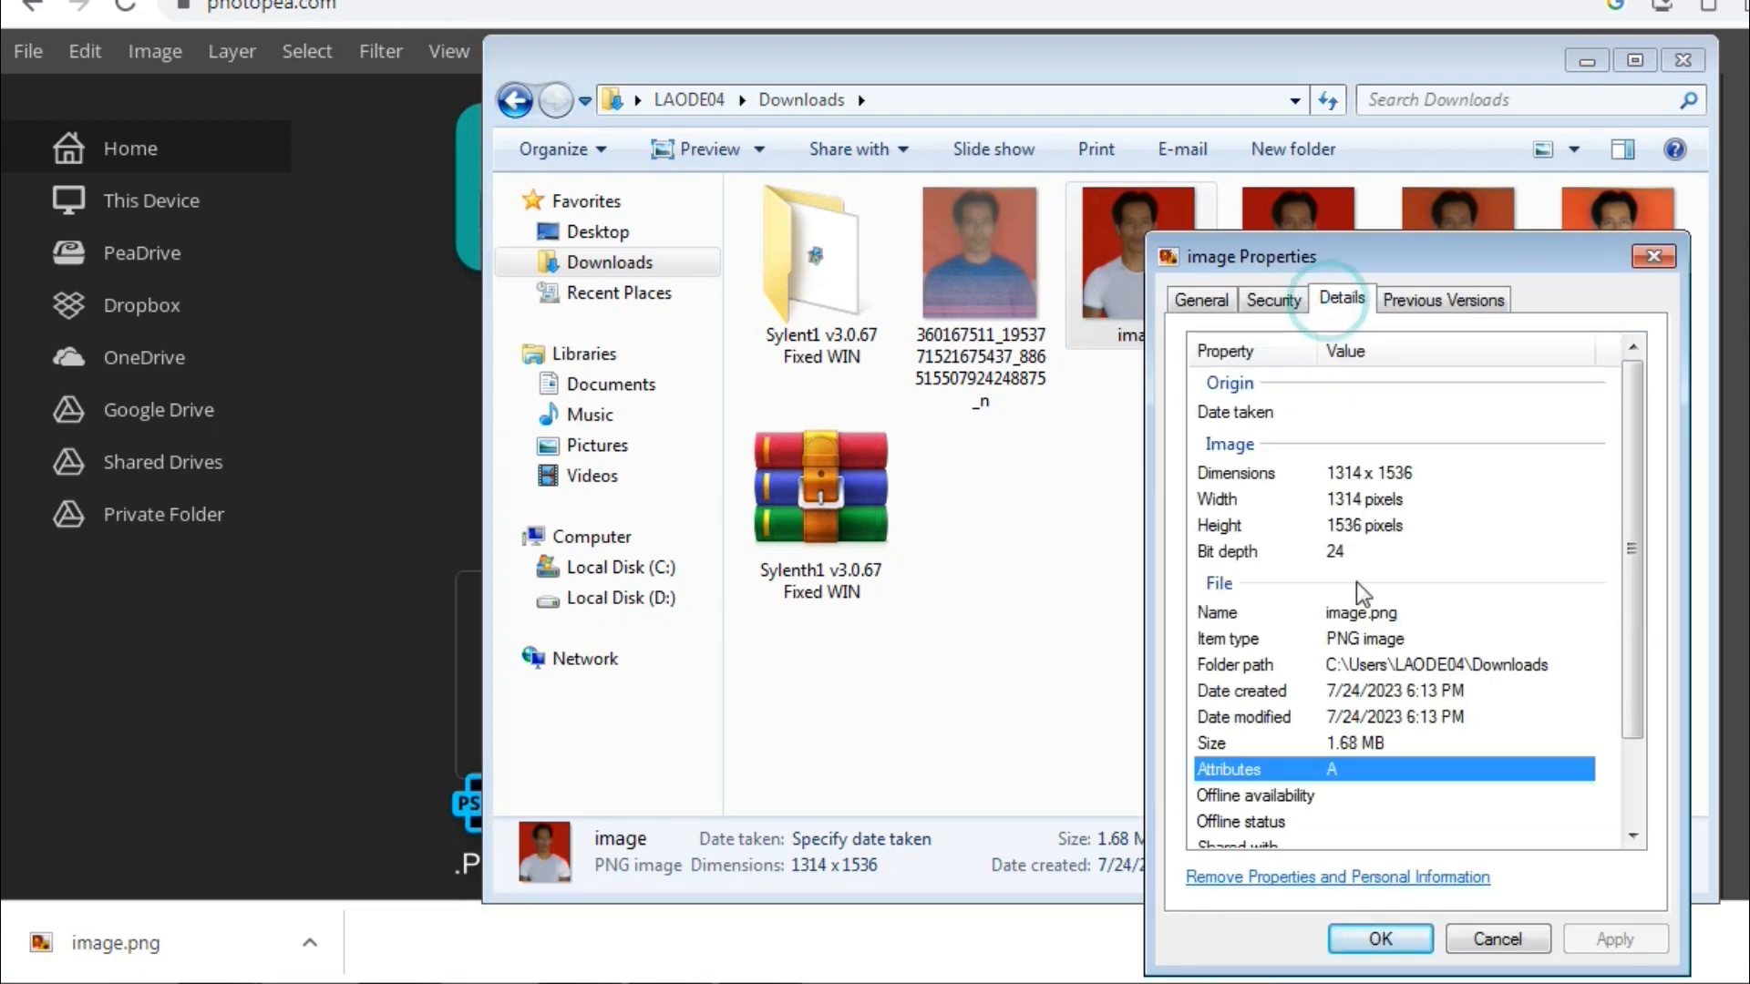
scroll(1340, 775, down, 1)
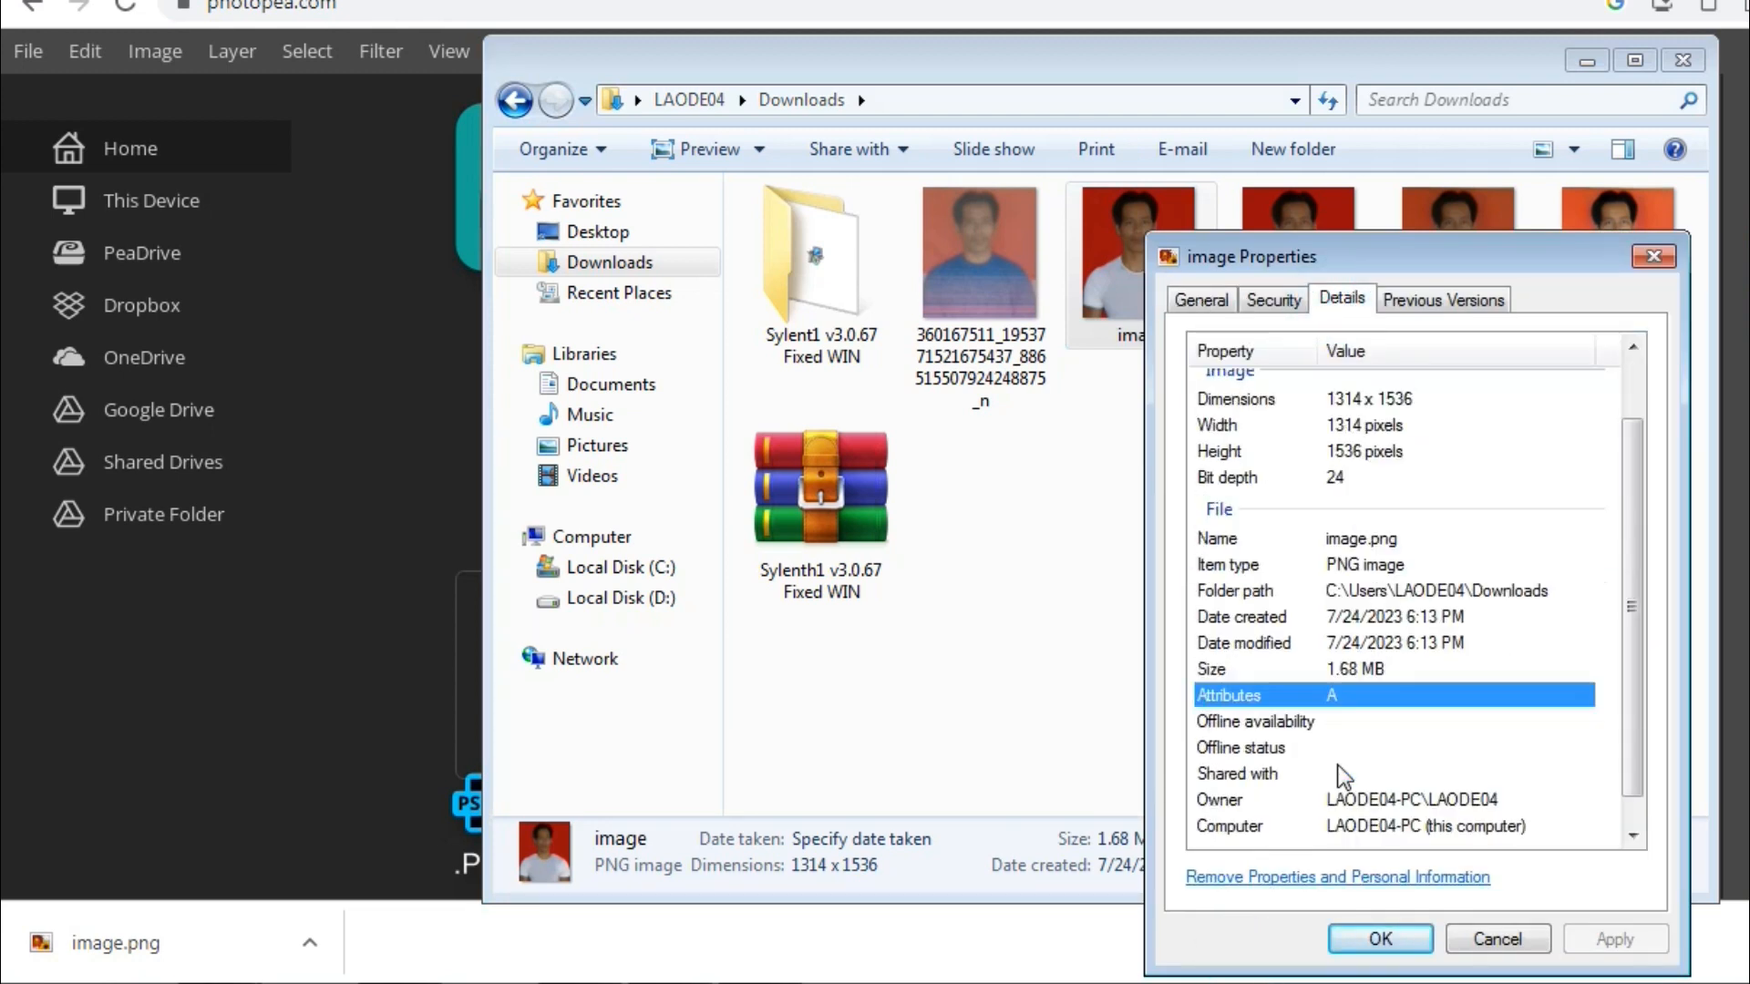